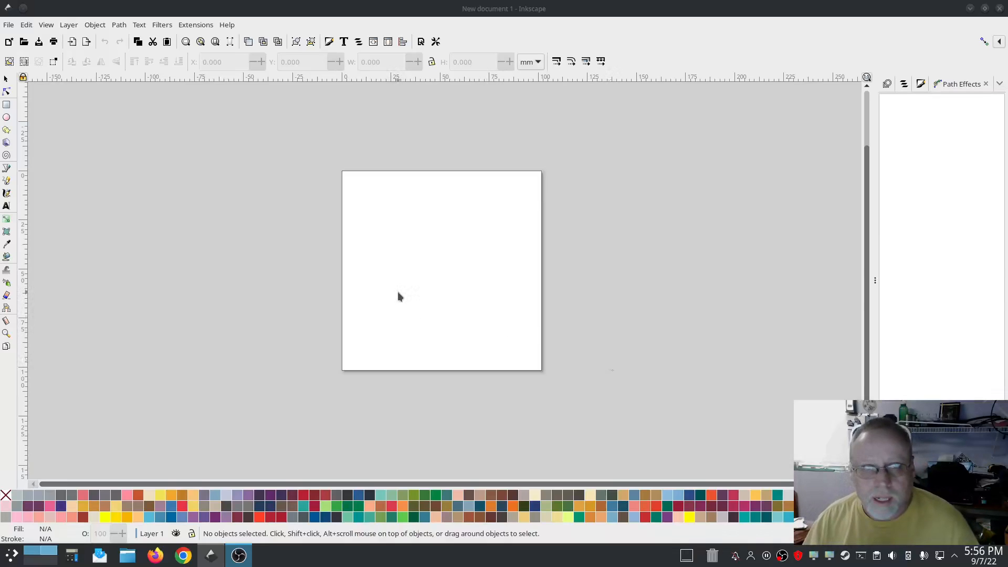
Step: Draw a straight line about 67 mm long with the Pen tool, rising diagonally across the middle of the page
scroll(388, 255, "up", 3)
left_click(284, 282)
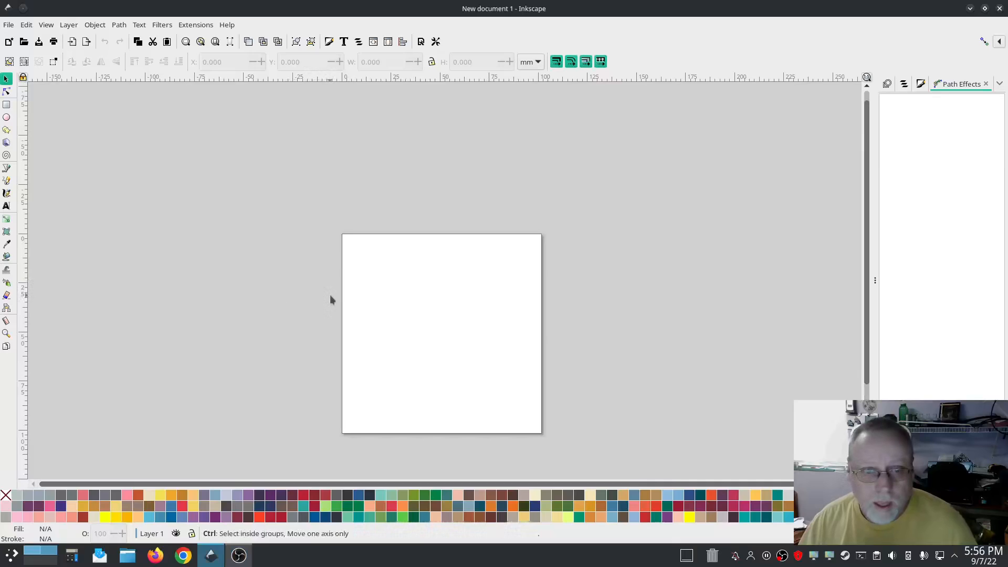
scroll(329, 295, "up", 1)
scroll(330, 294, "down", 3)
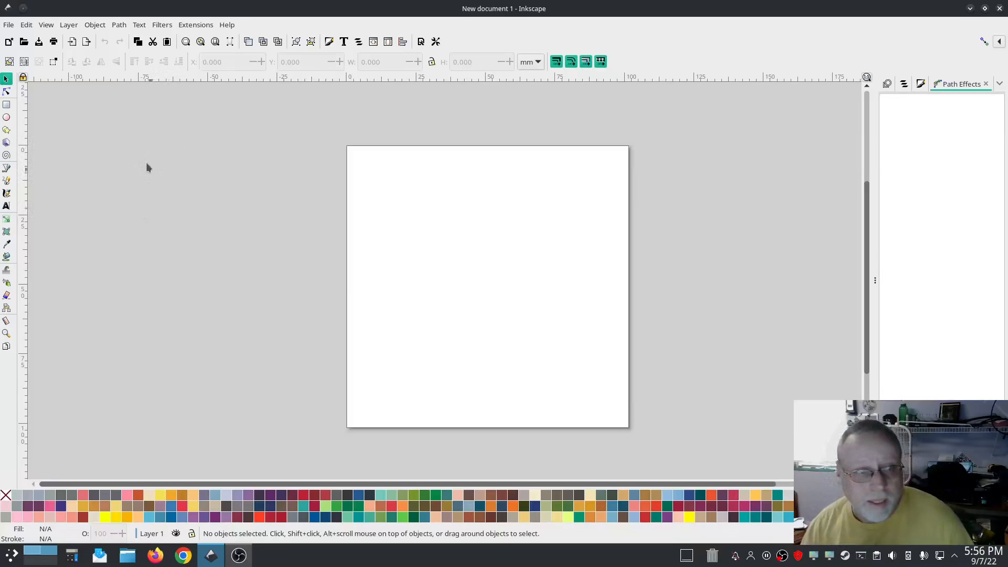
left_click(7, 168)
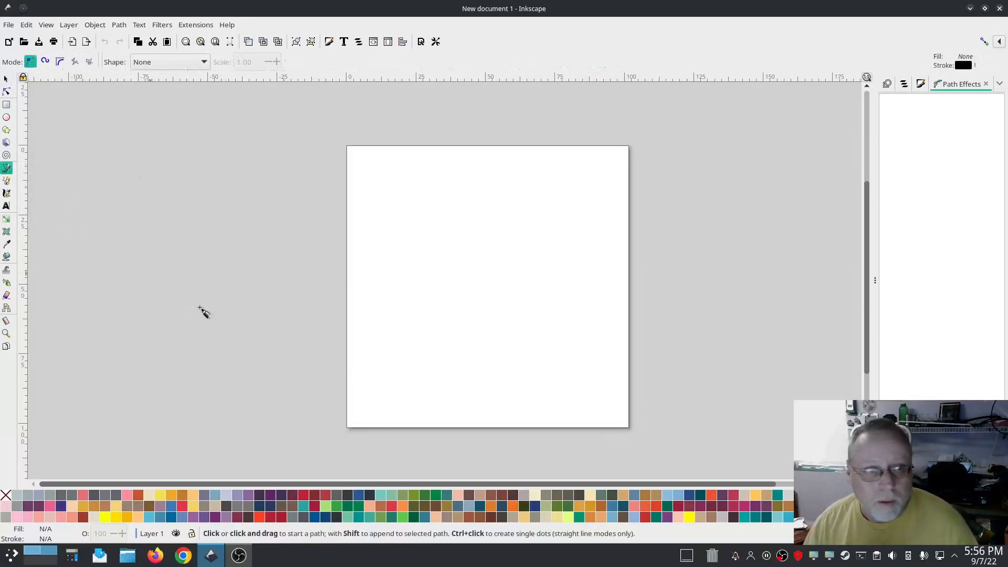
left_click(391, 301)
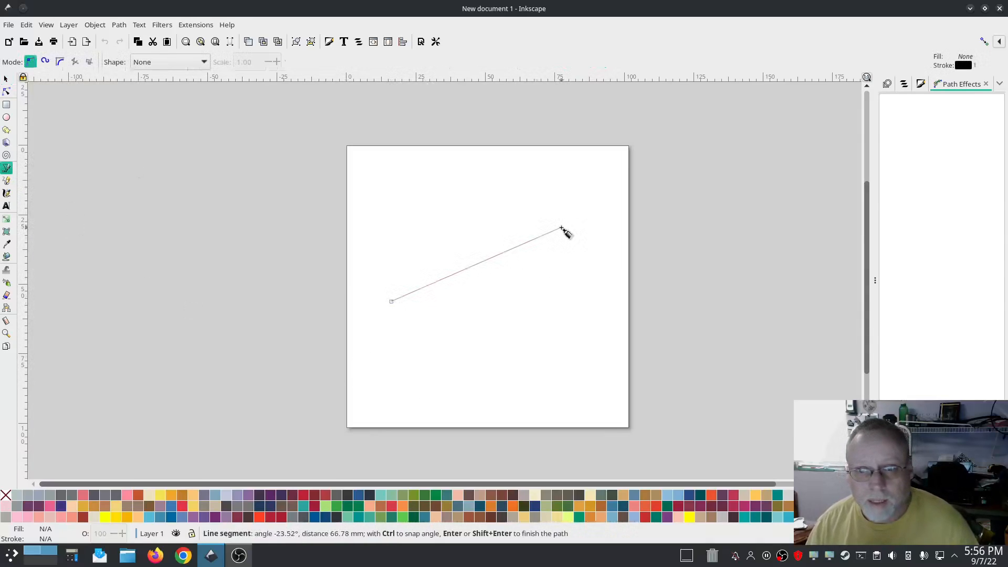
double_click(562, 229)
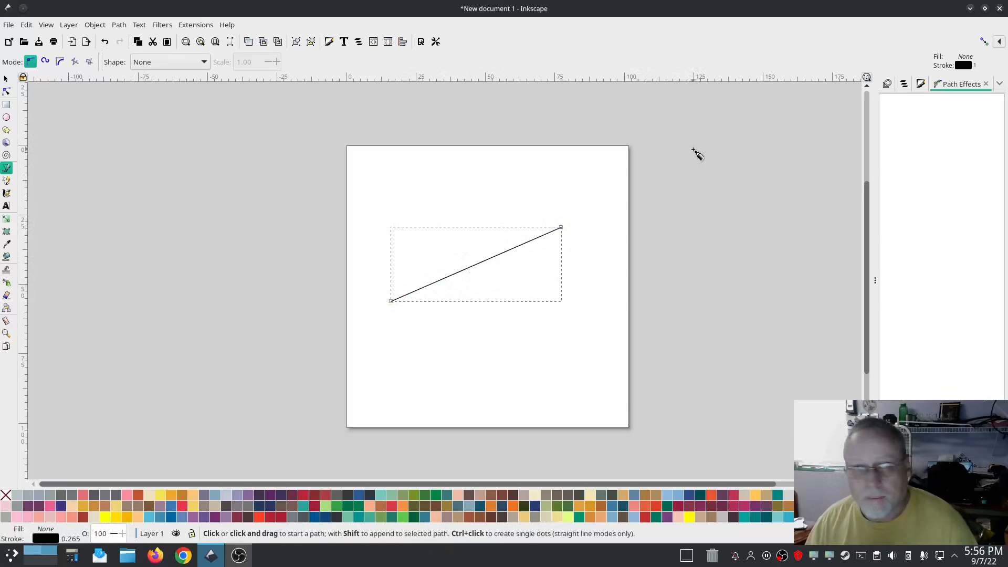
Step: Draw a second rising straight line with the Pencil tool below the first, spanning about 62 by 24 mm
left_click(6, 183)
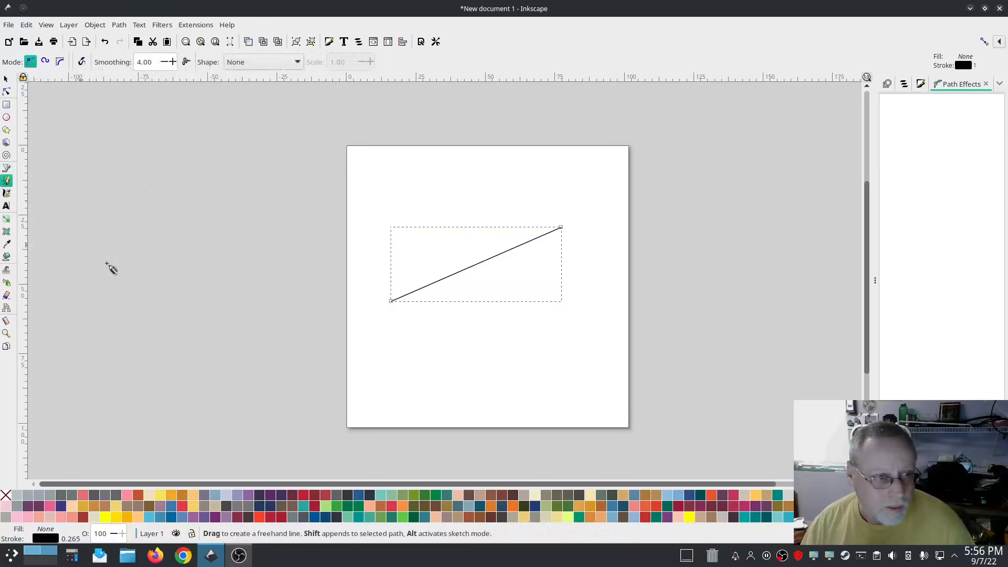
mouse_move(414, 344)
left_mouse_down()
mouse_move(539, 313)
mouse_move(587, 279)
left_mouse_up()
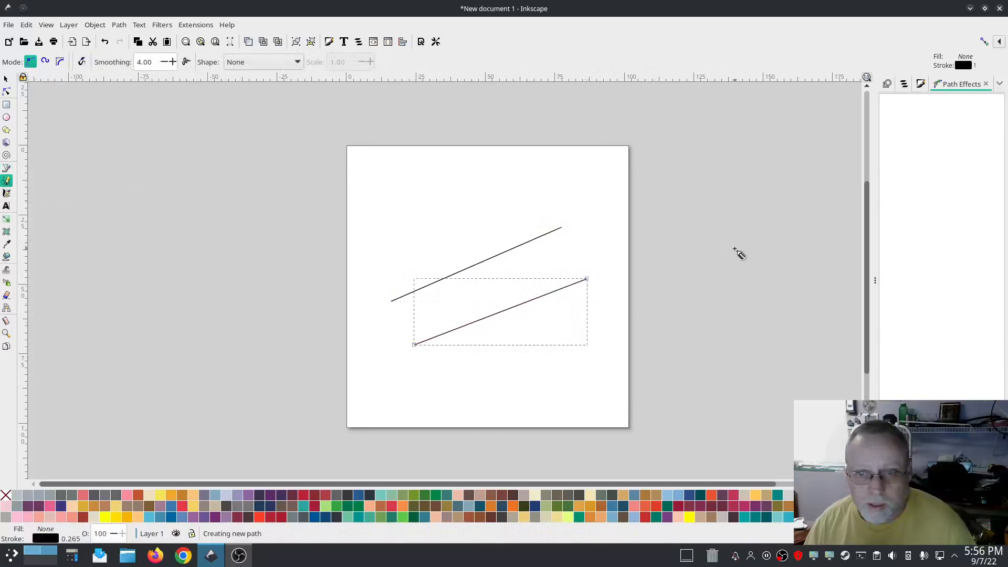
left_click(7, 79)
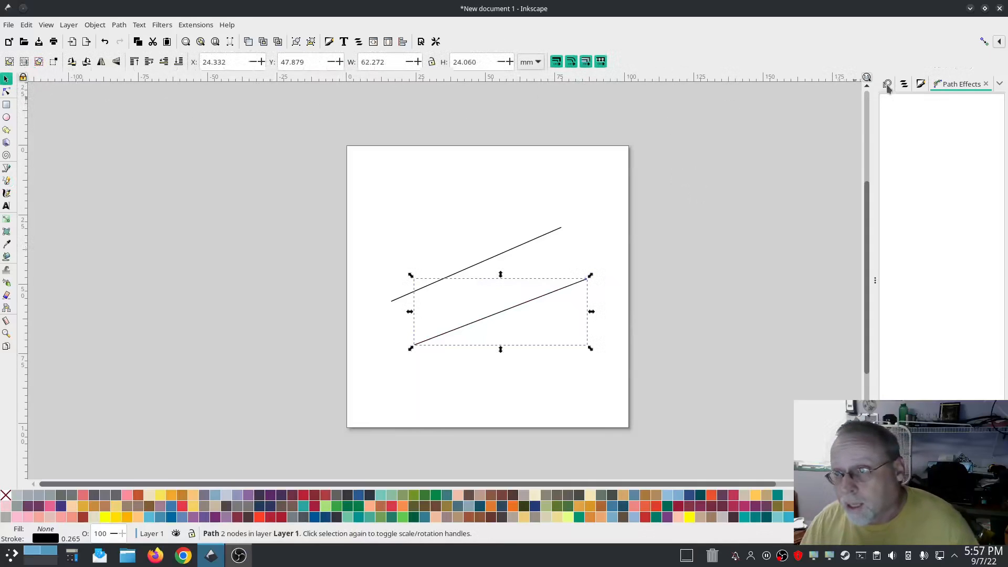
Step: Set the lower line's stroke width to 2 mm in the Fill and Stroke settings
left_click(922, 85)
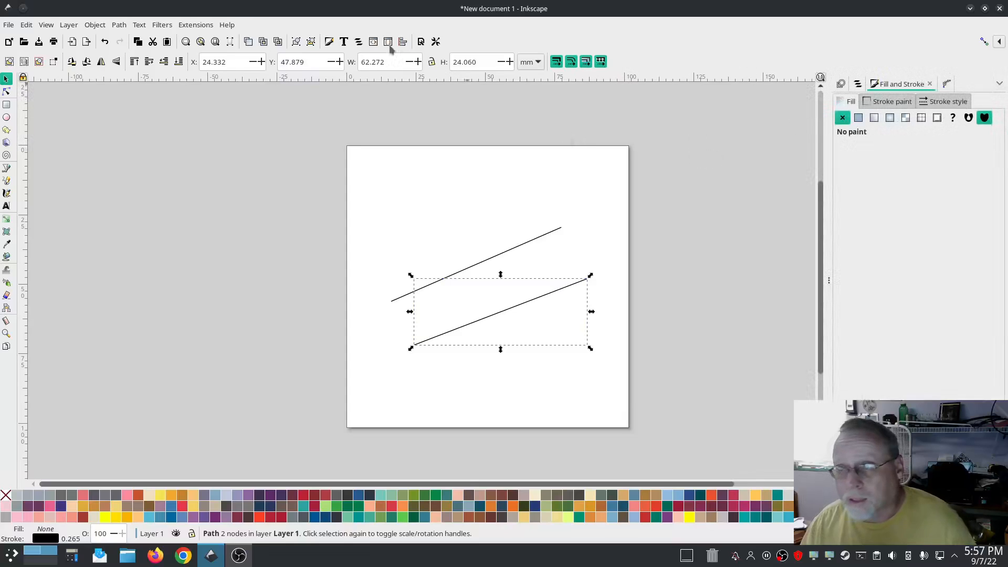
left_click(119, 26)
mouse_move(97, 27)
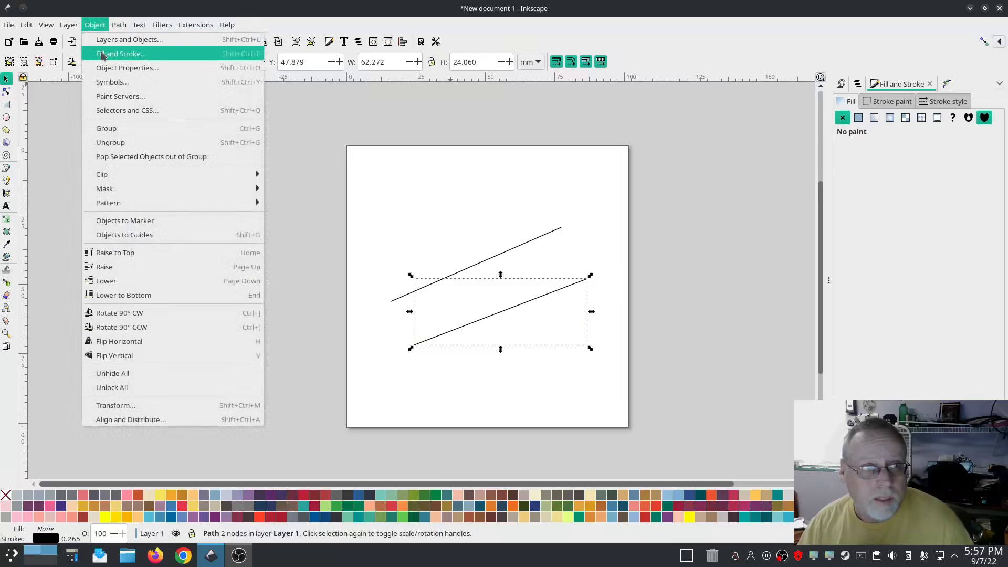
left_click(121, 53)
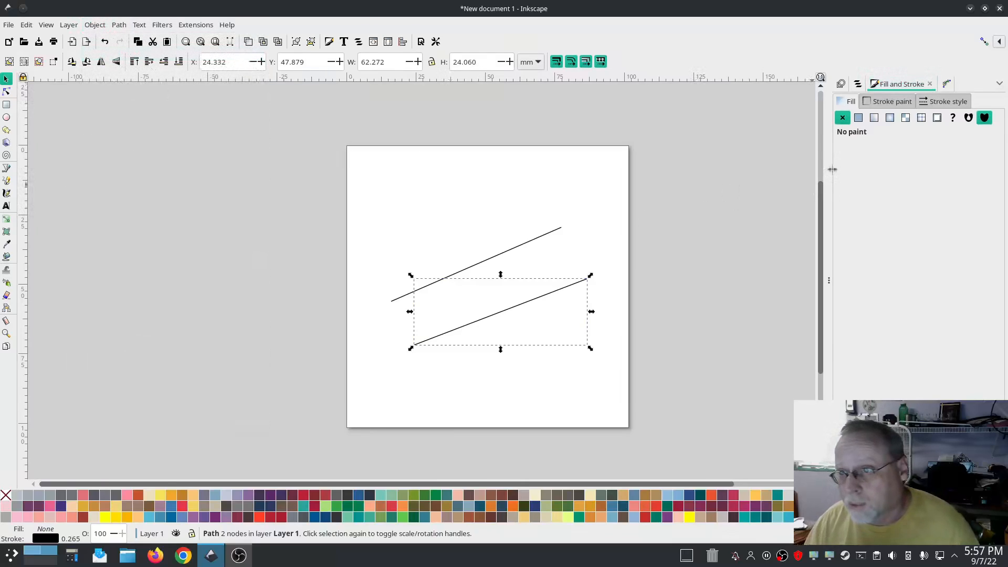
left_click(892, 101)
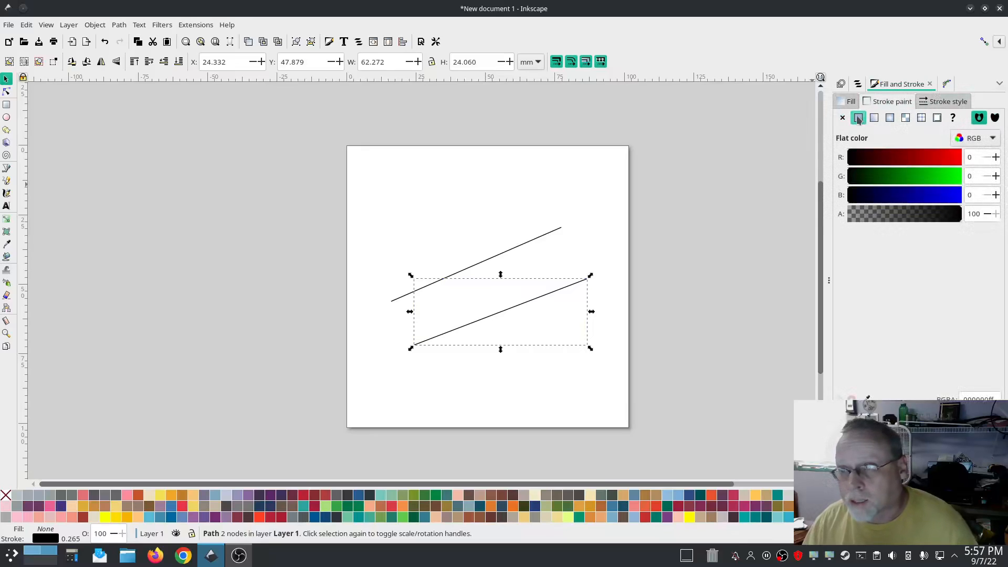
left_click(943, 102)
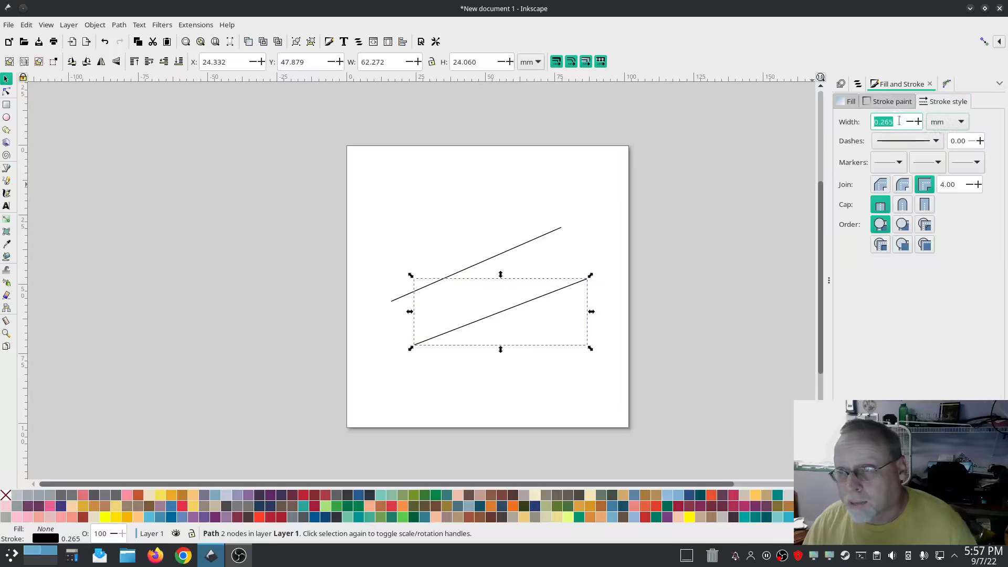
type("2")
key("Return")
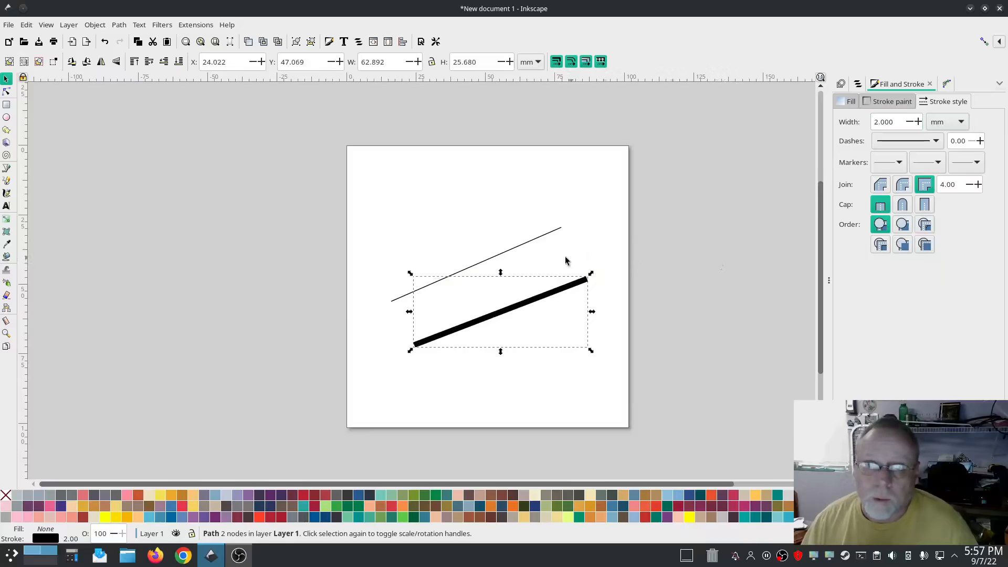
Step: Set the upper line's stroke width to 2 mm and deselect it
left_click(537, 238)
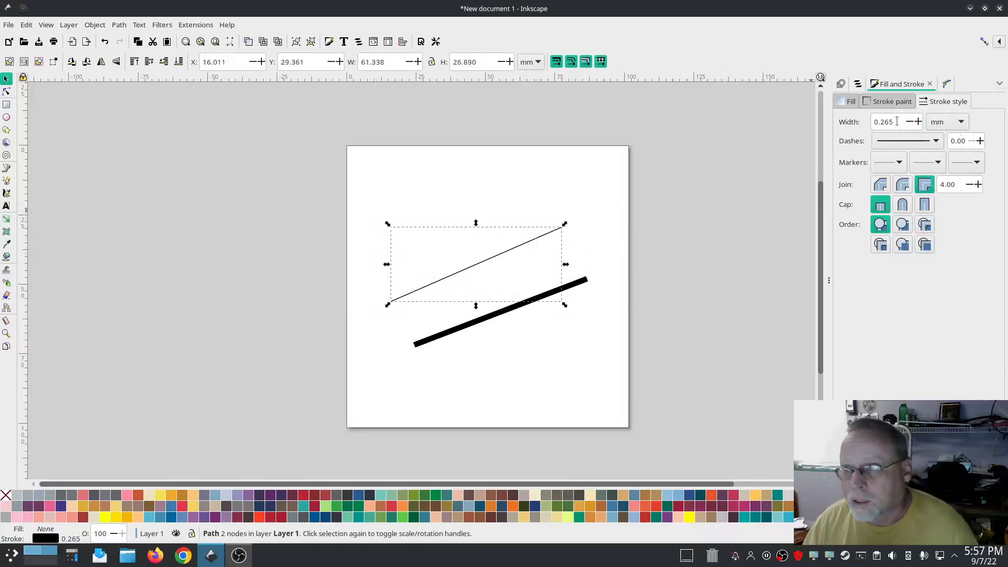
left_click_drag(896, 122, 859, 123)
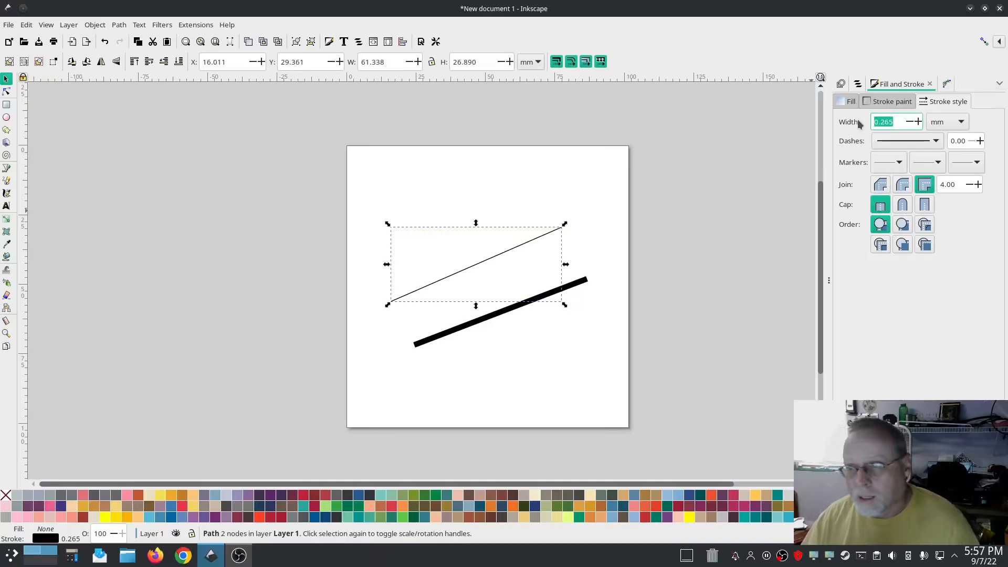
left_click(962, 123)
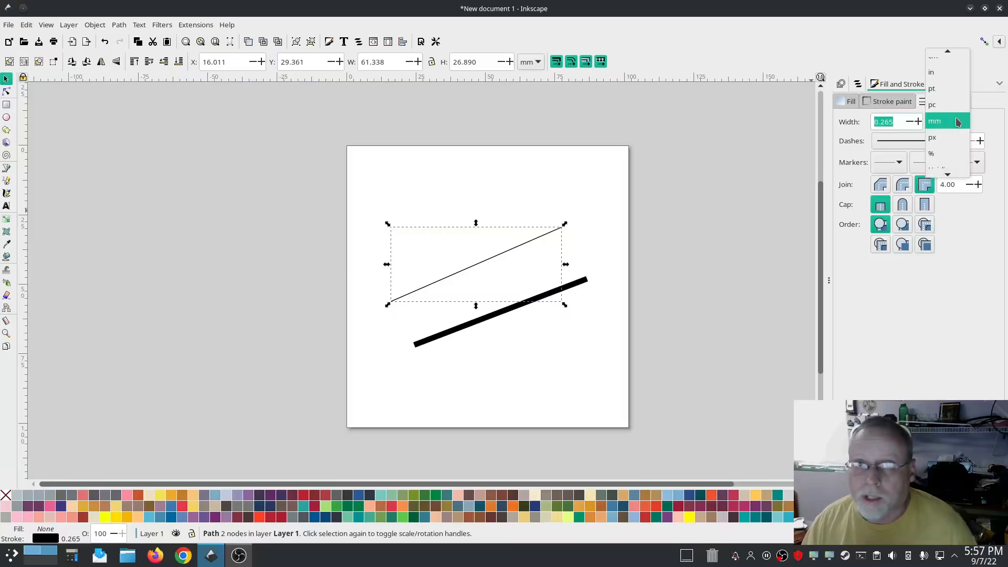
left_click(897, 122)
left_click_drag(897, 122, 864, 122)
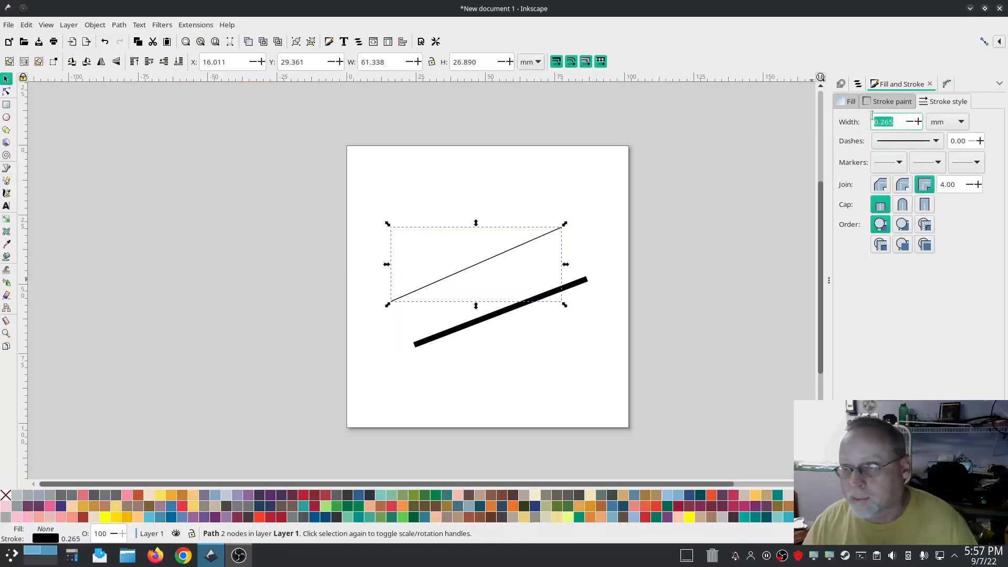
type("2")
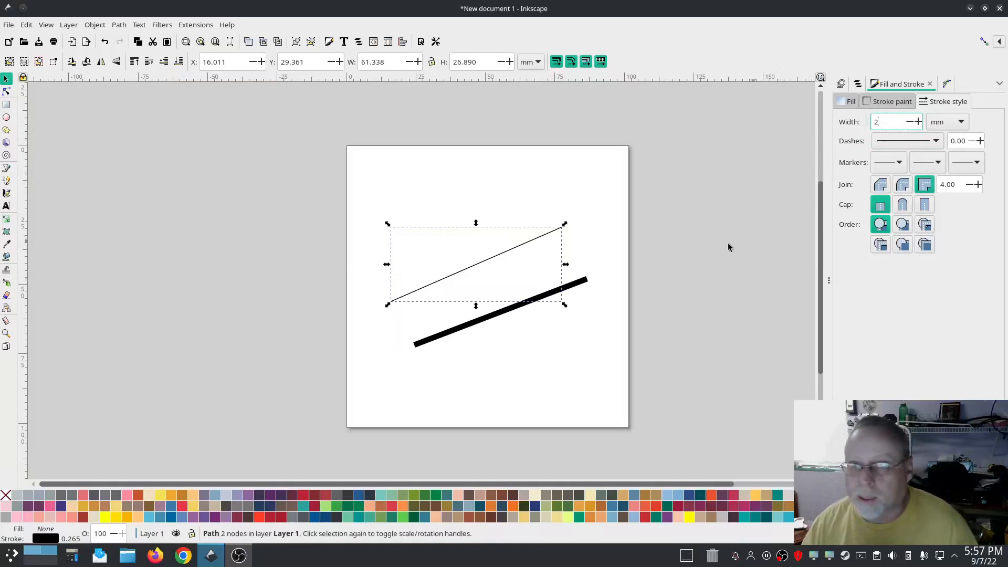
left_click(670, 275)
Step: Set the upper line's stroke width to 3 mm and clear the selection
left_click(543, 236)
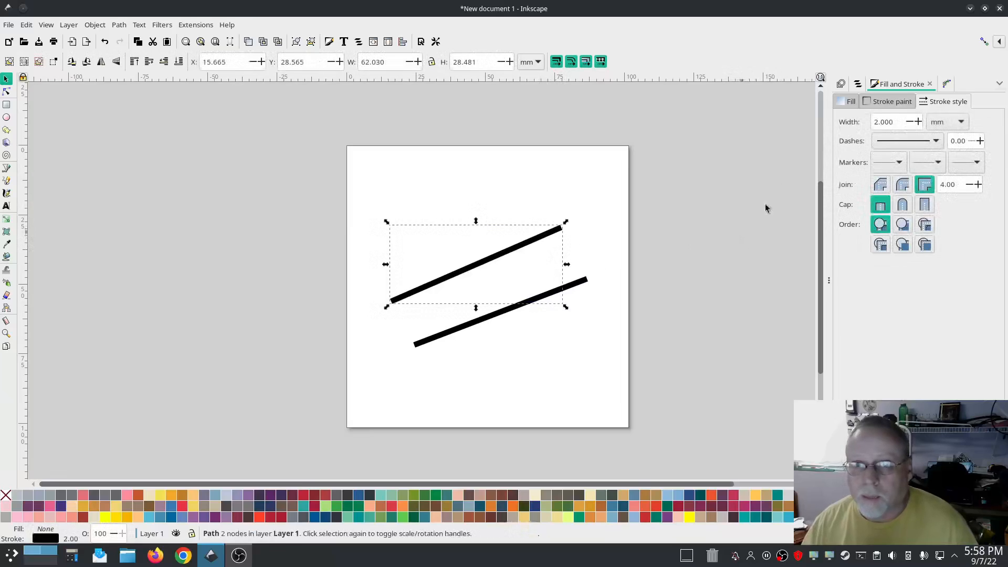
double_click(899, 121)
type("3")
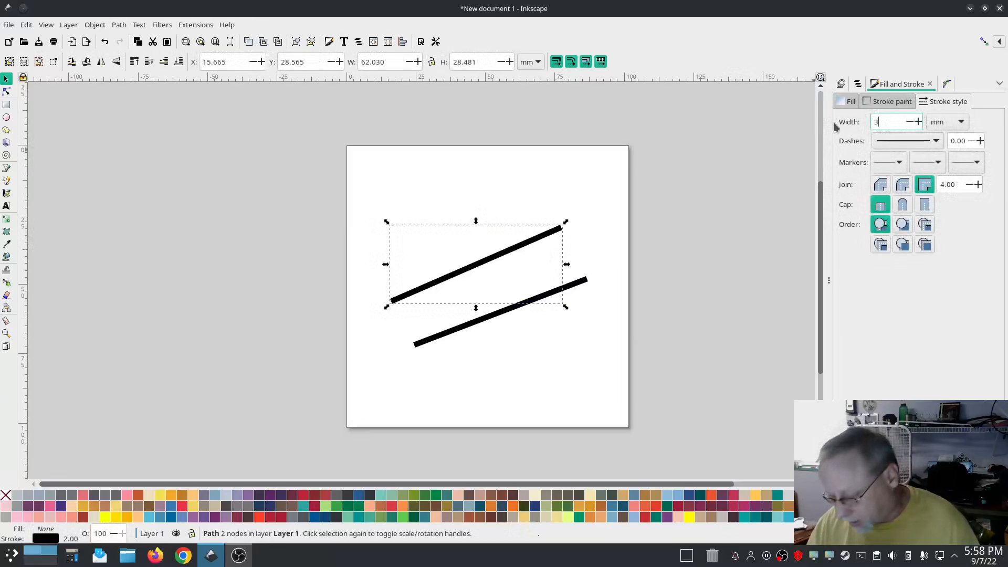
key("Return")
left_click(642, 287)
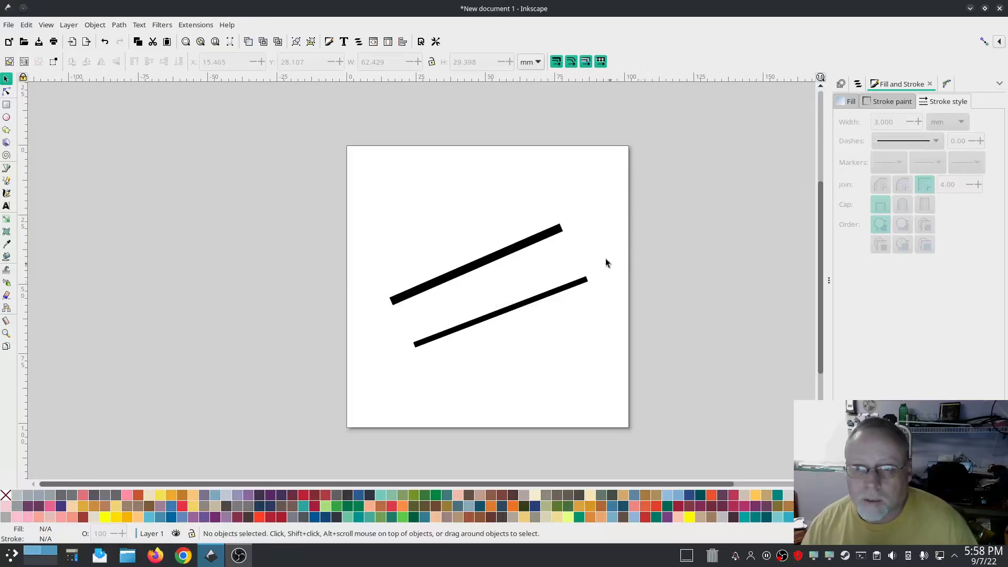
Step: Select the lower and upper lines together on the canvas
left_click(587, 281)
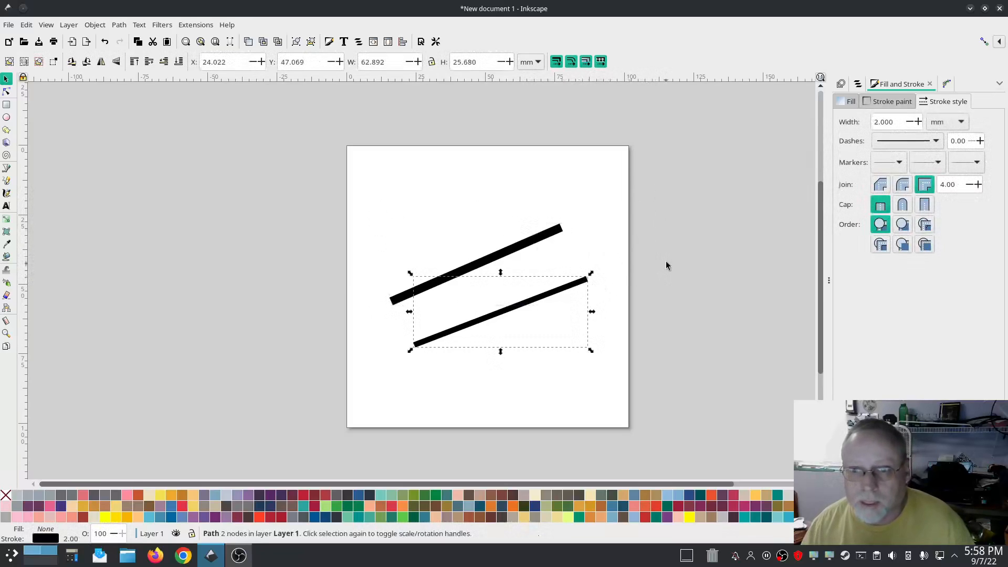
left_click(558, 231, "shift")
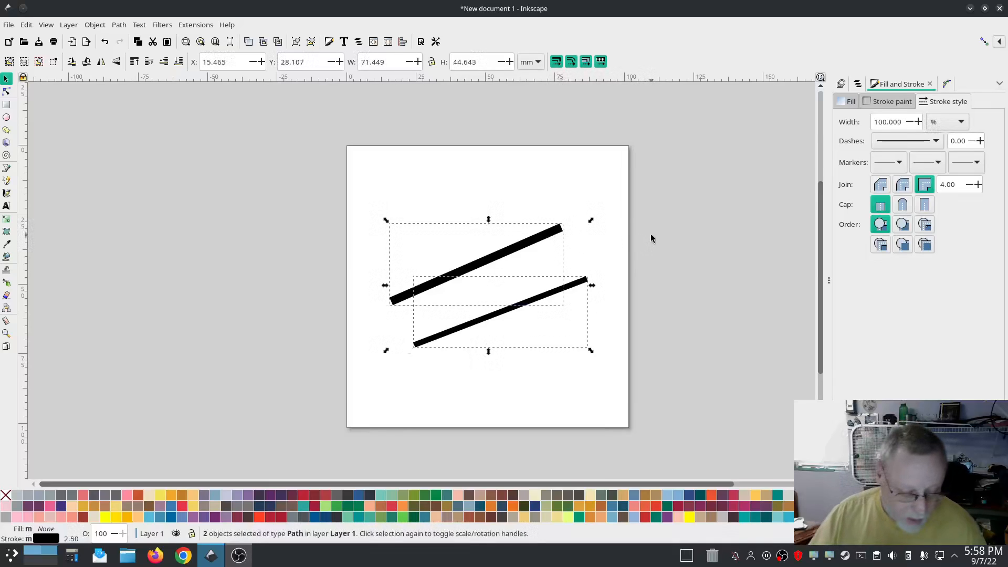
left_click(657, 241)
left_click(583, 282)
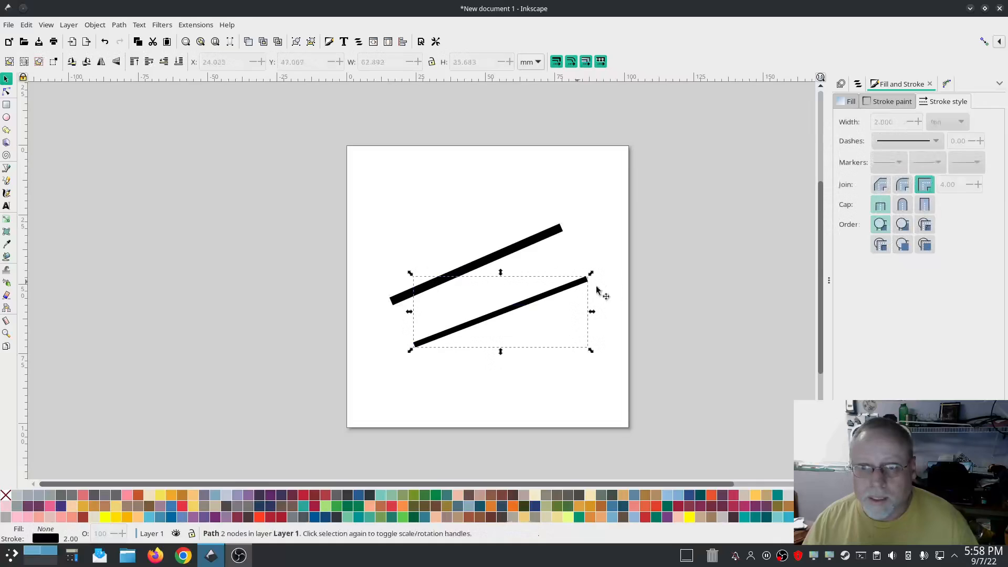
left_click(556, 231, "shift")
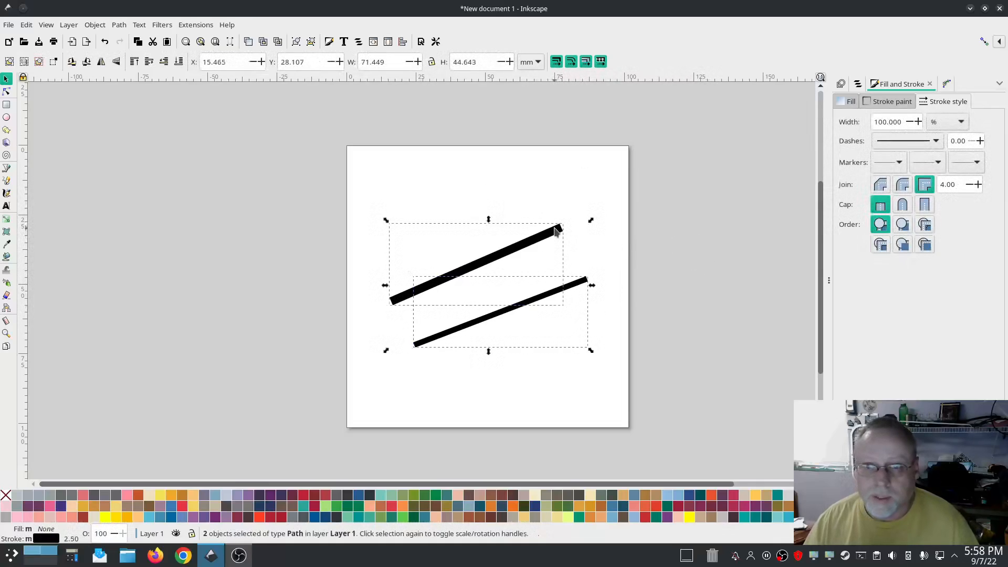
Step: Show the Layers and Objects list, clear the selection, and select the thinner lower line from the list
left_click(858, 84)
left_click(721, 223)
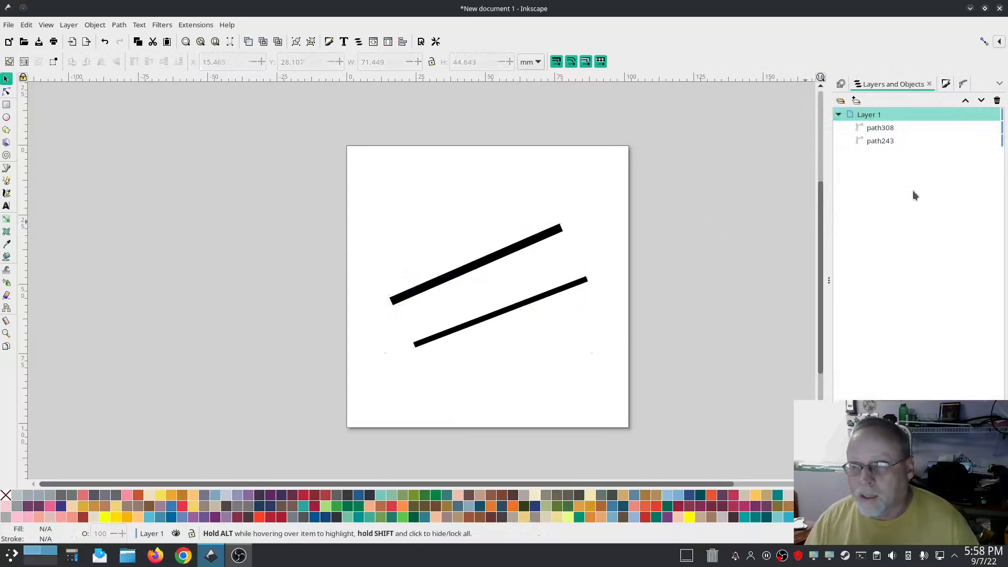
left_click(892, 128)
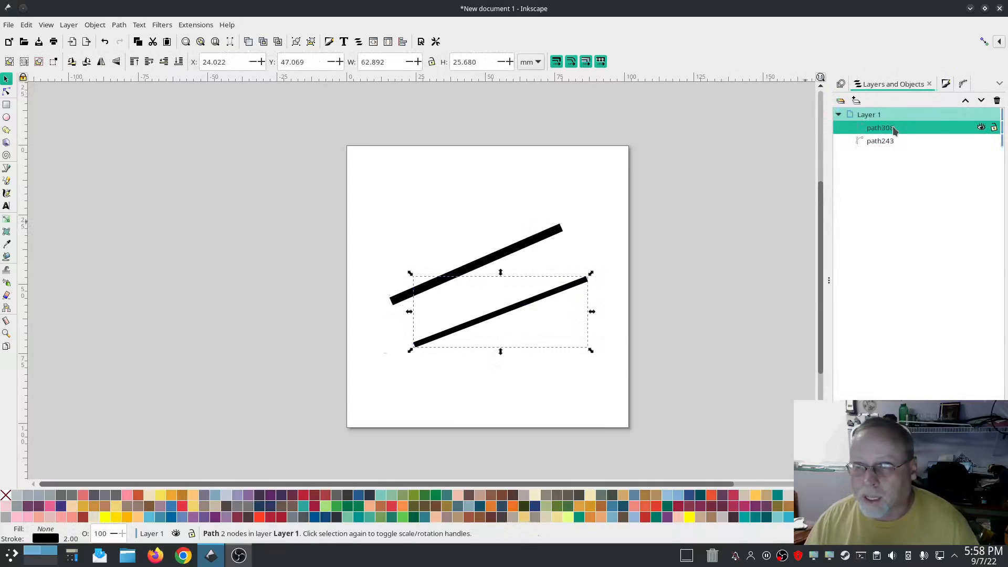
left_click(95, 25)
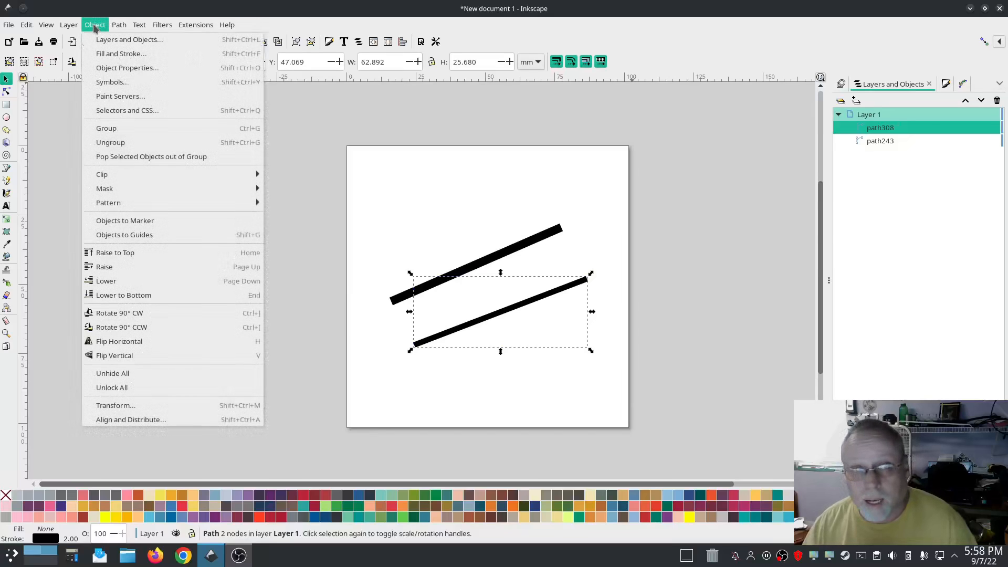
mouse_move(67, 26)
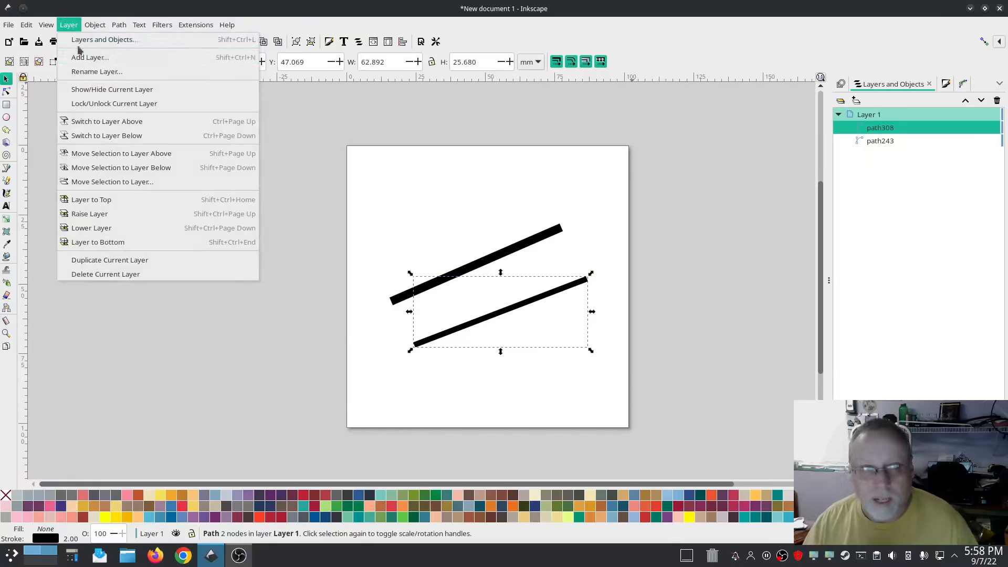
left_click(682, 217)
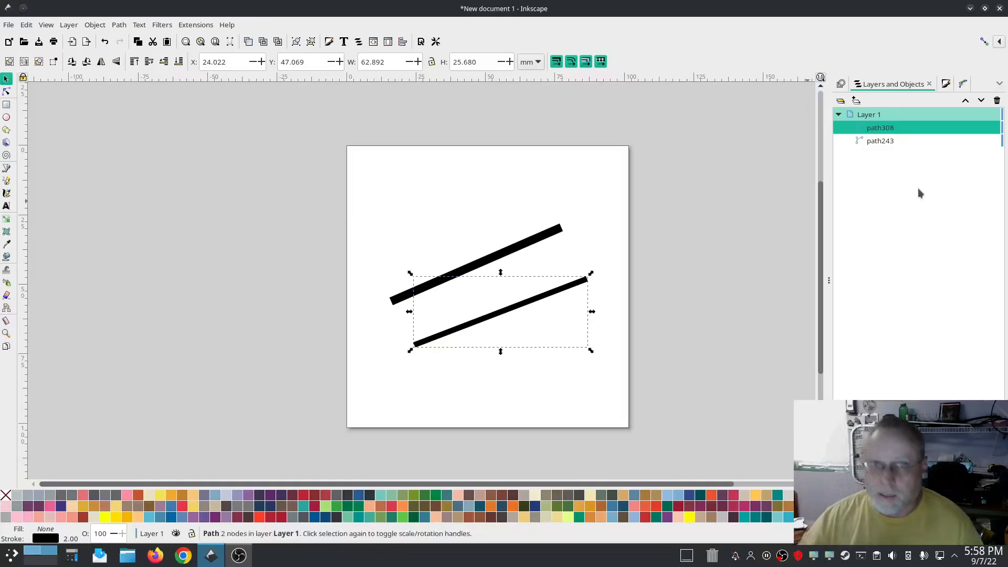
Step: Check the installed Inkscape version in the program information, close it and clear the selection
left_click(228, 25)
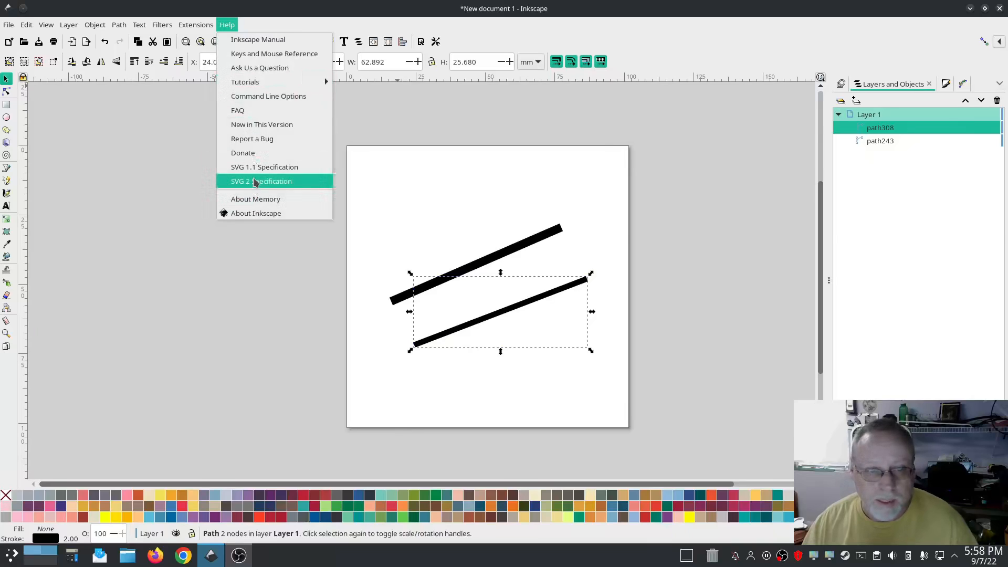
left_click(266, 214)
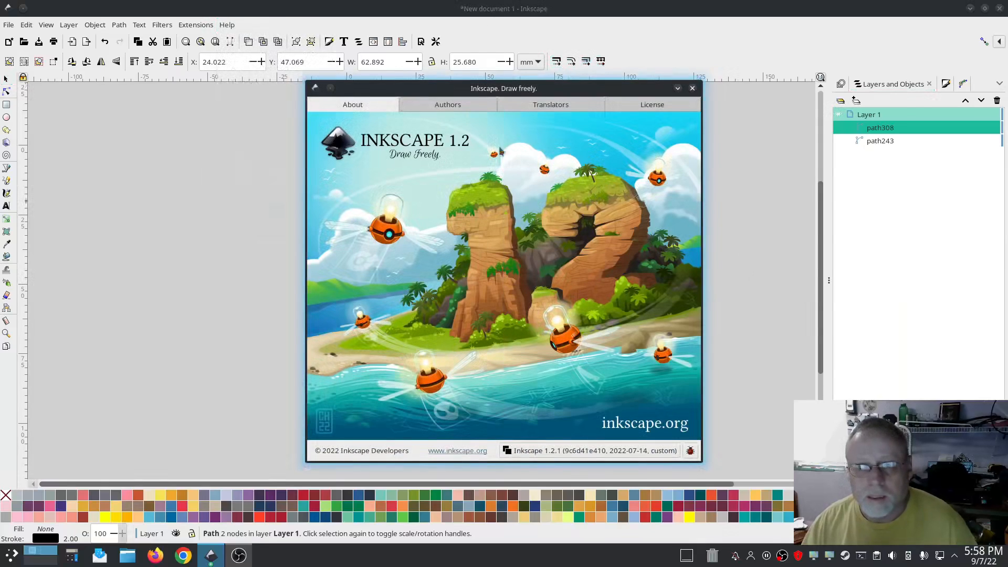
left_click(692, 89)
left_click(728, 173)
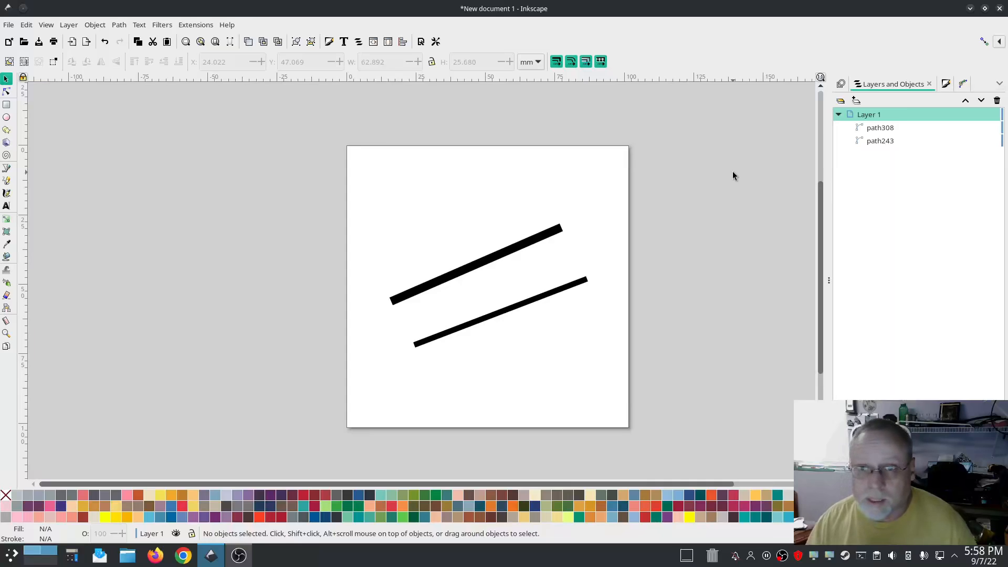
left_click(116, 25)
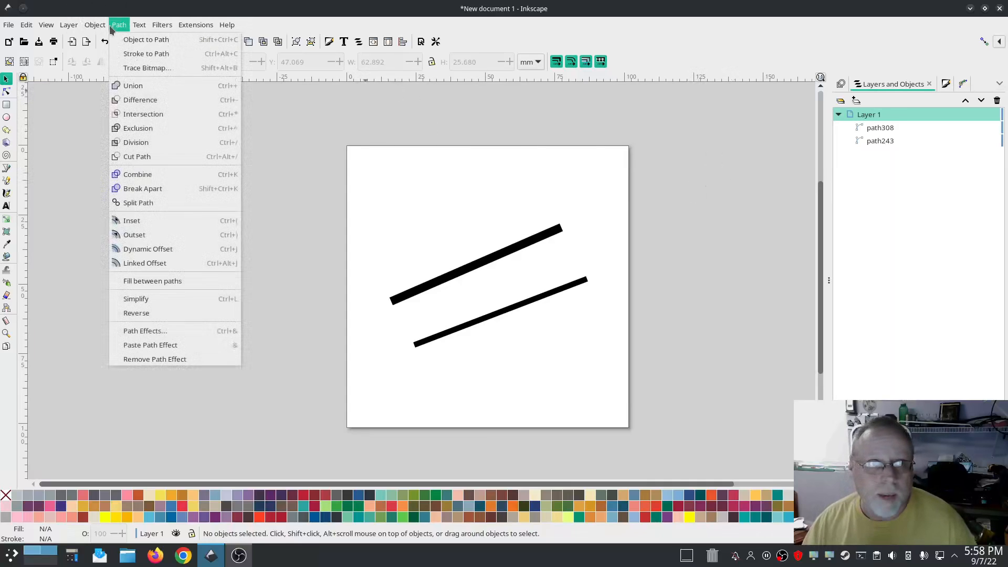
mouse_move(96, 23)
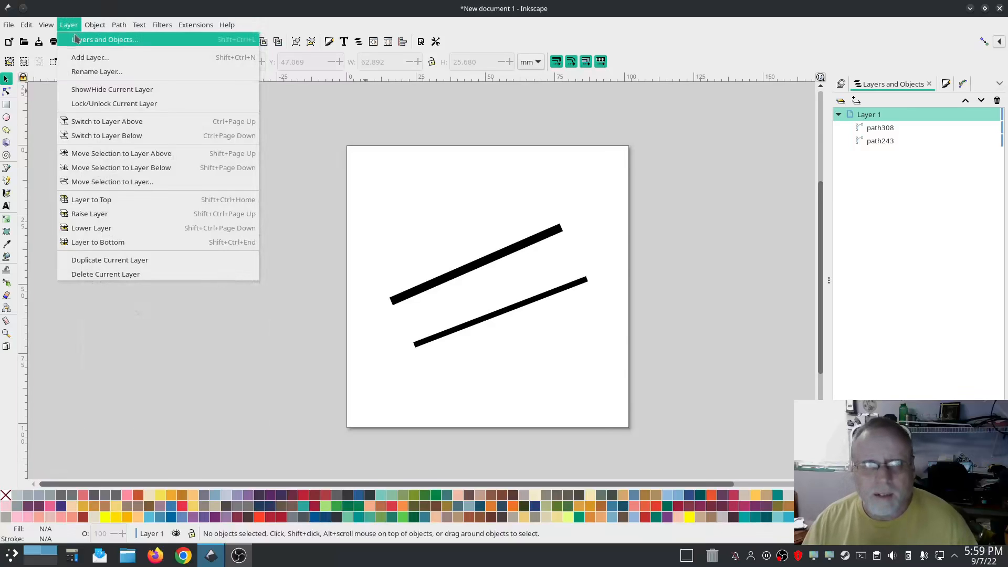
left_click(696, 203)
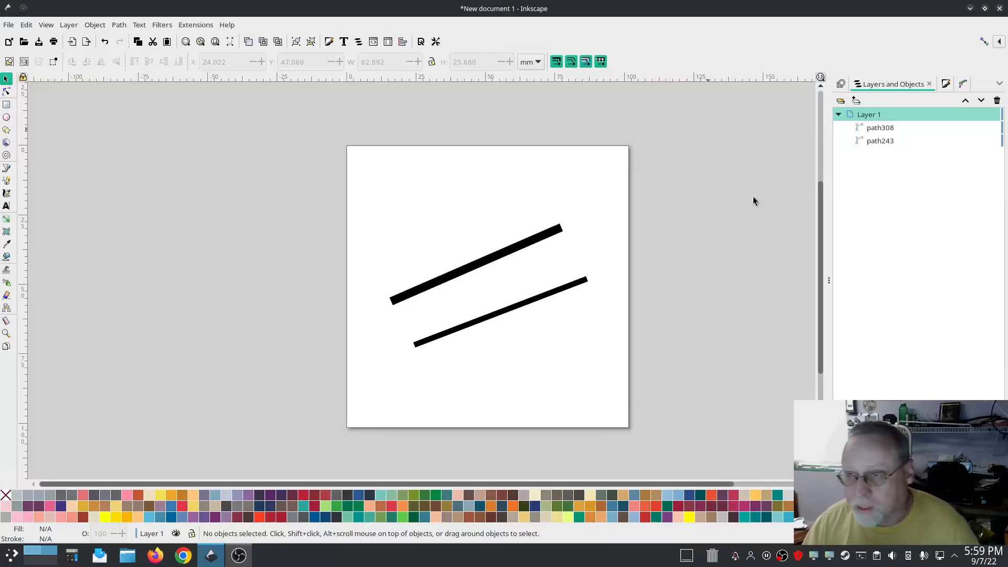
Step: Select both the upper and lower lines and convert them to satin columns with Ink/Stitch's Convert Line to Satin
left_click(518, 242)
left_click(479, 322, "shift")
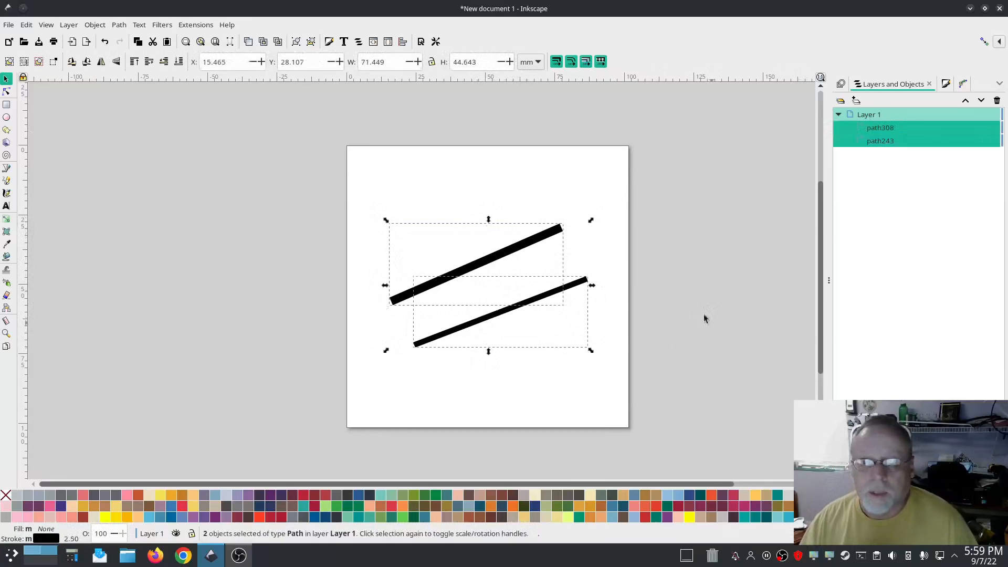
left_click(196, 24)
mouse_move(211, 170)
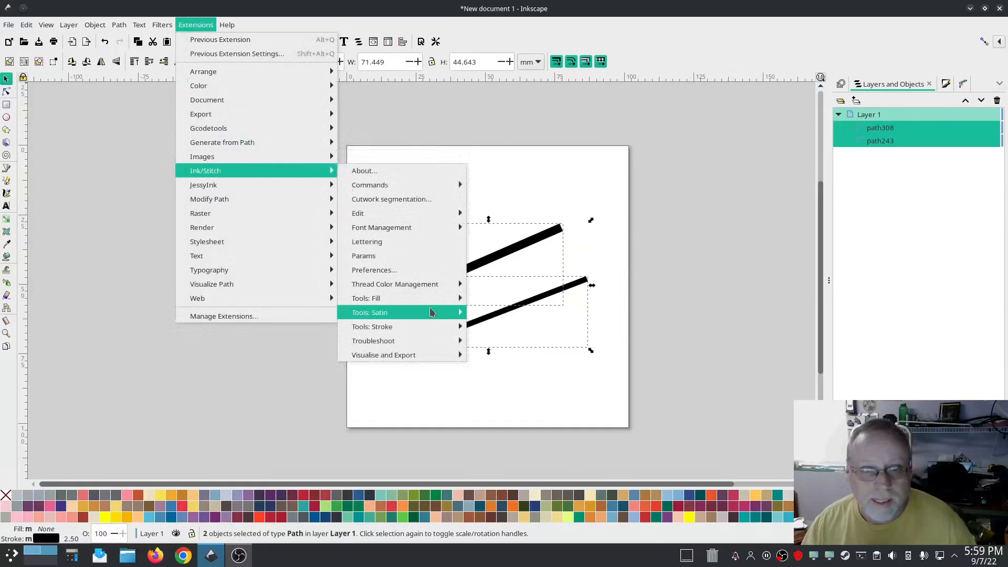
mouse_move(423, 315)
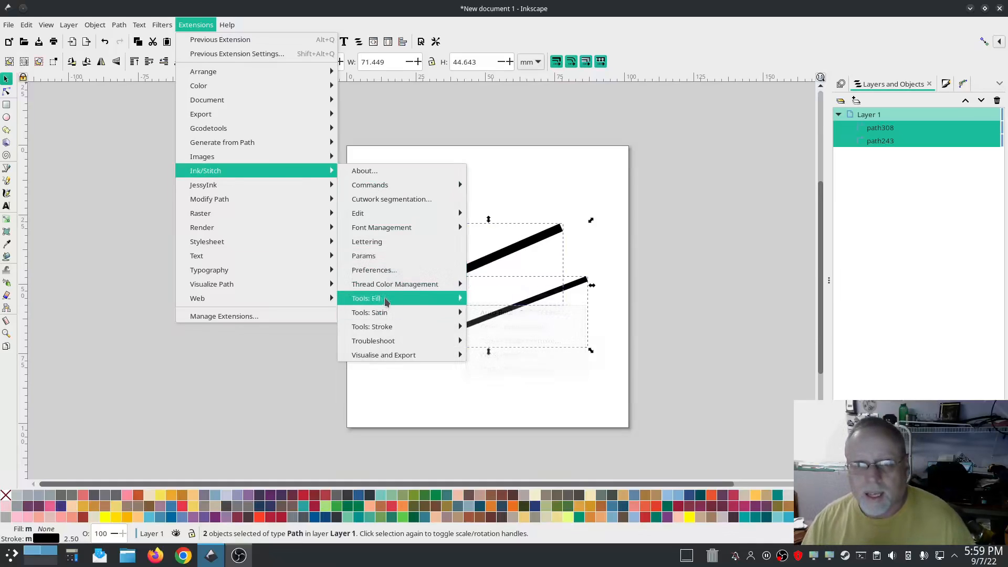
mouse_move(386, 300)
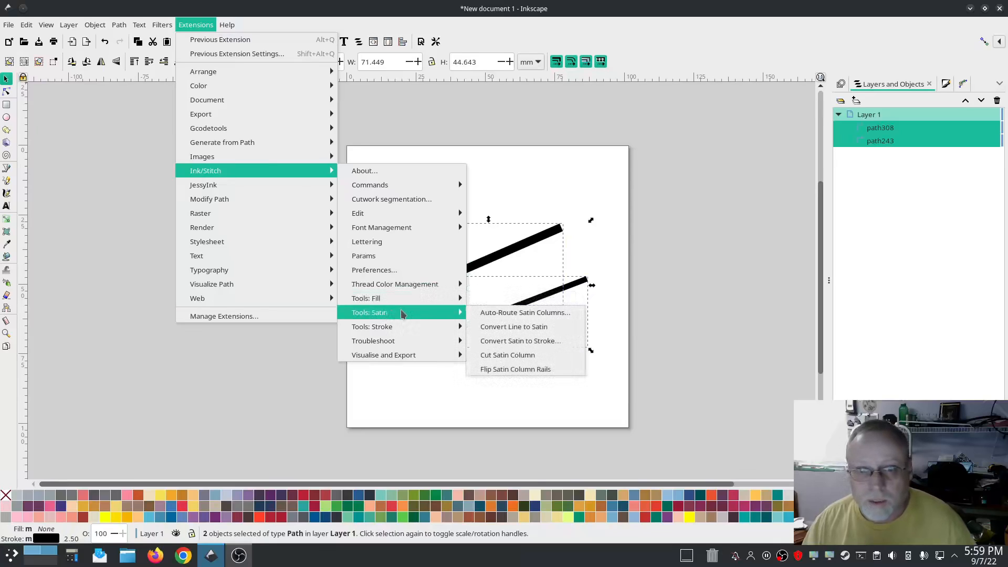
mouse_move(390, 330)
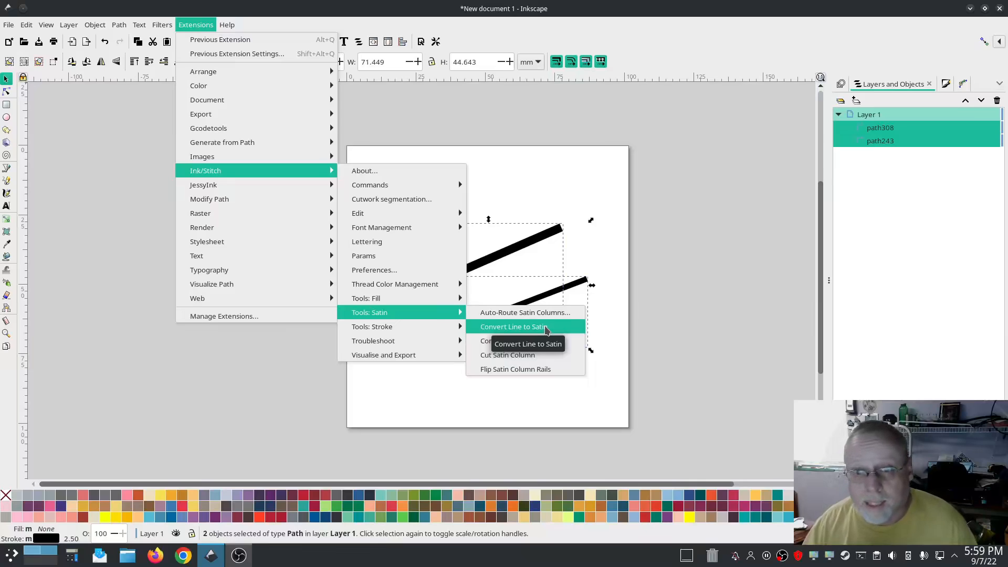
left_click(547, 327)
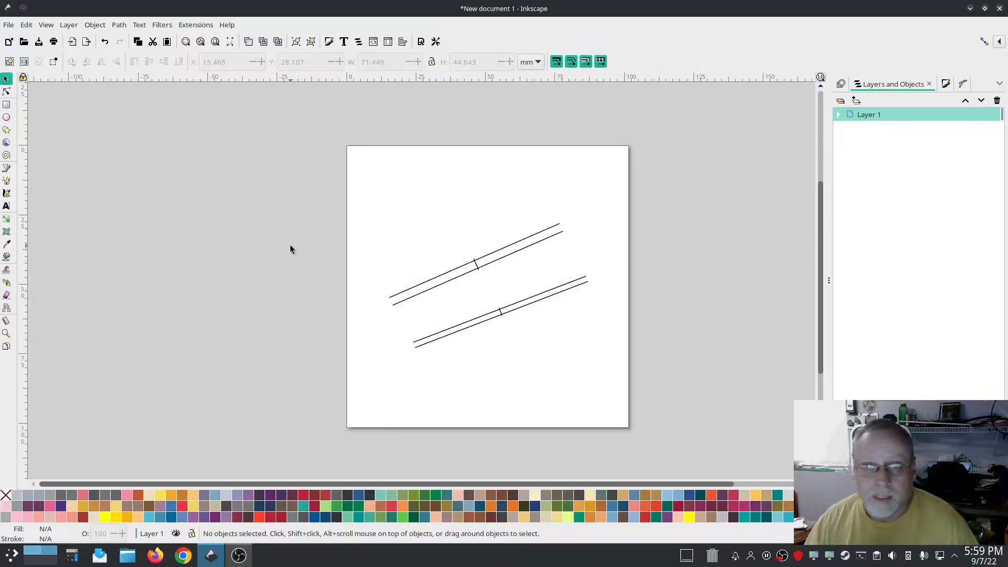
Step: Preview the stitching of both satin columns in the Ink/Stitch simulator and close it
left_click(195, 24)
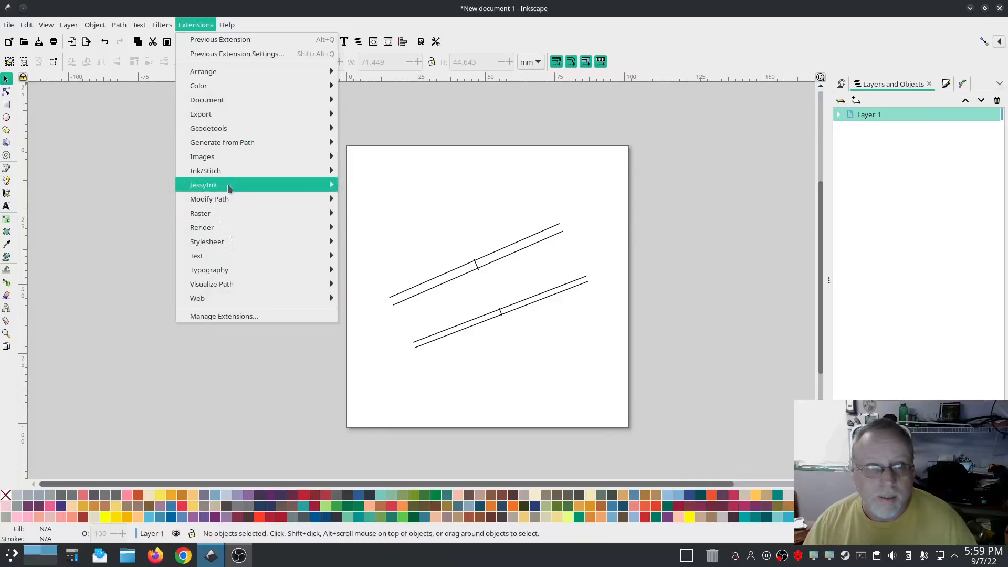
mouse_move(225, 171)
mouse_move(395, 356)
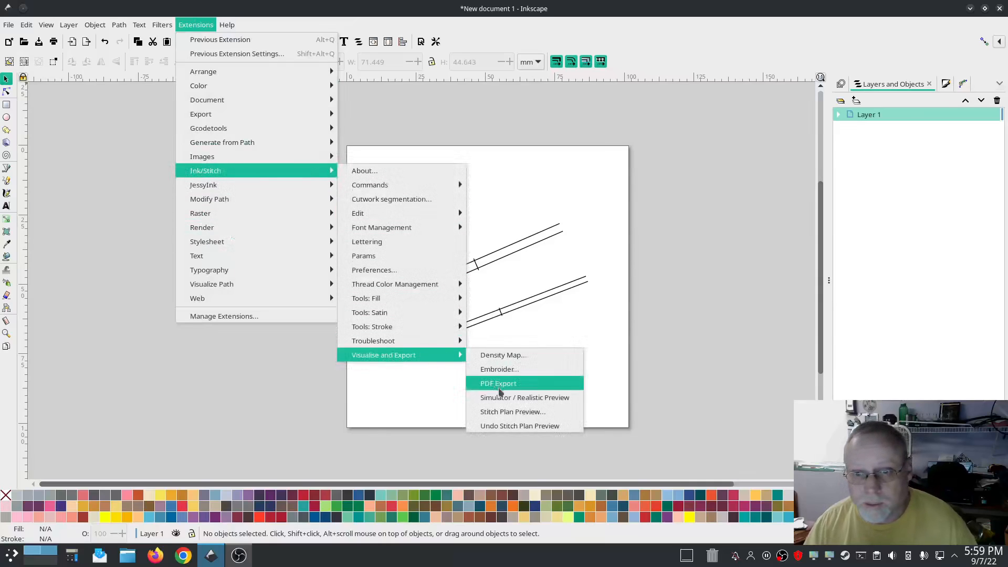
left_click(508, 402)
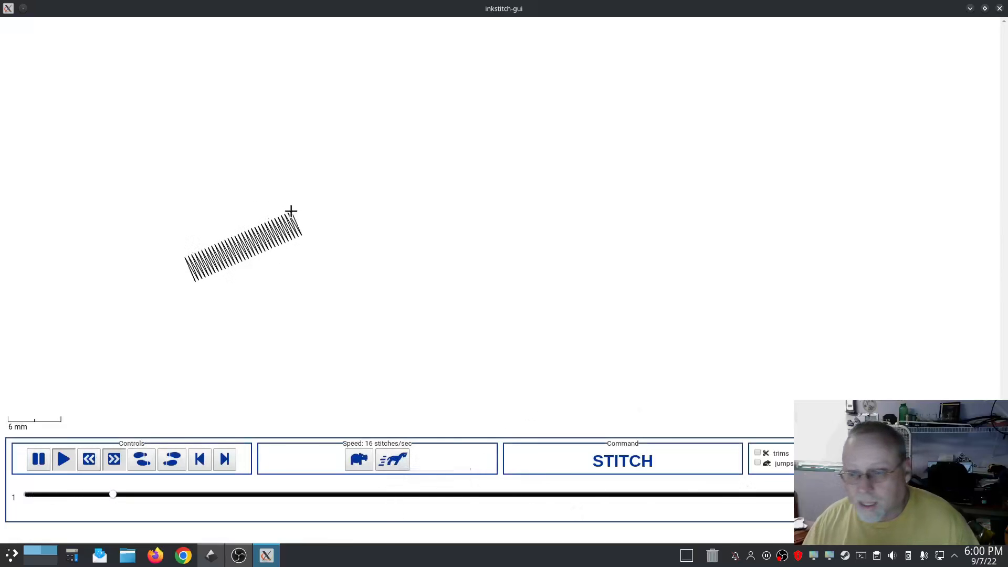
left_click(841, 495)
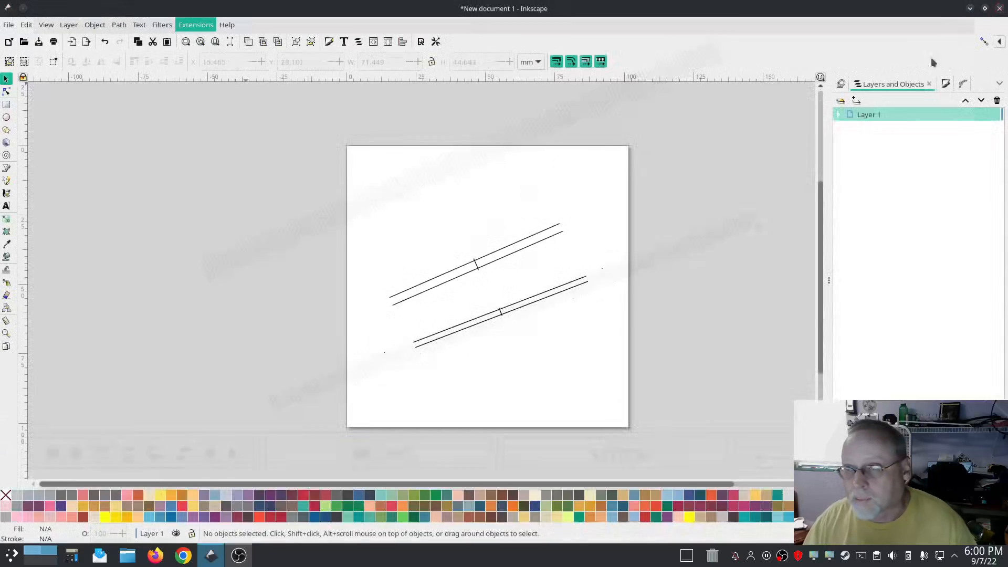
left_click(999, 8)
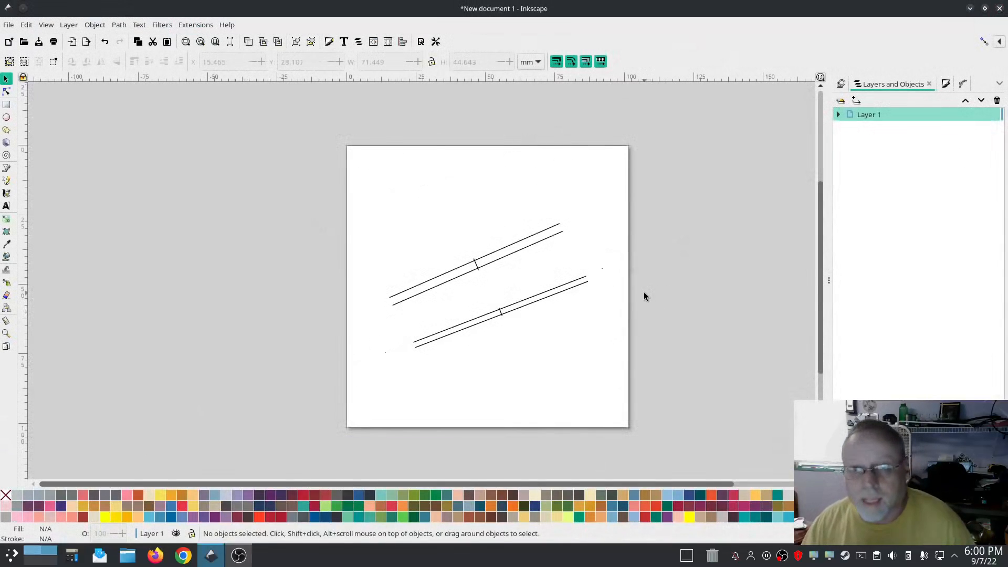
Step: Draw two parallel slanted lines about 52 mm wide above the satin columns, plus a short rung about 5 mm high crossing both
scroll(492, 266, "up", 2)
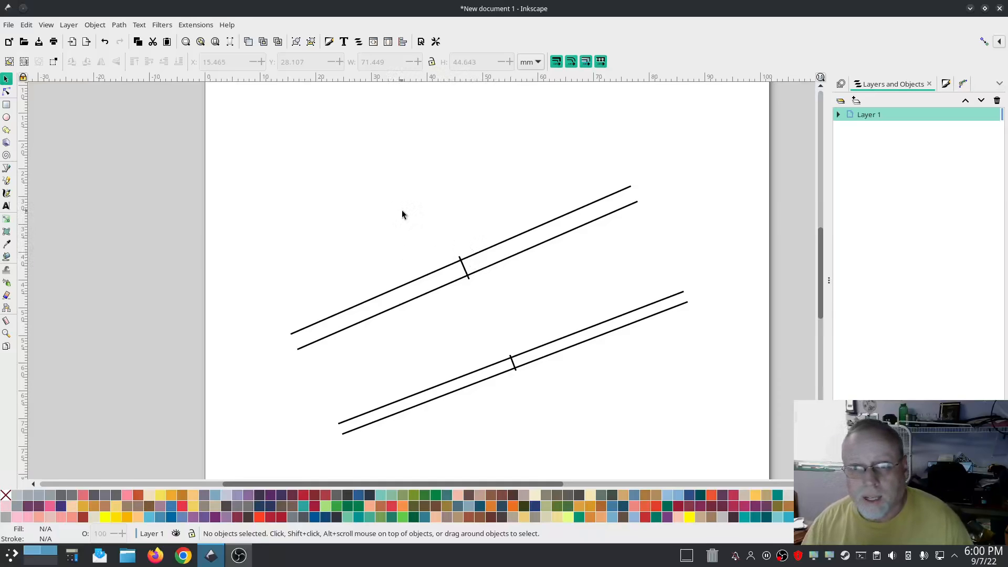
left_click(7, 180)
left_click(282, 235)
left_click(572, 108)
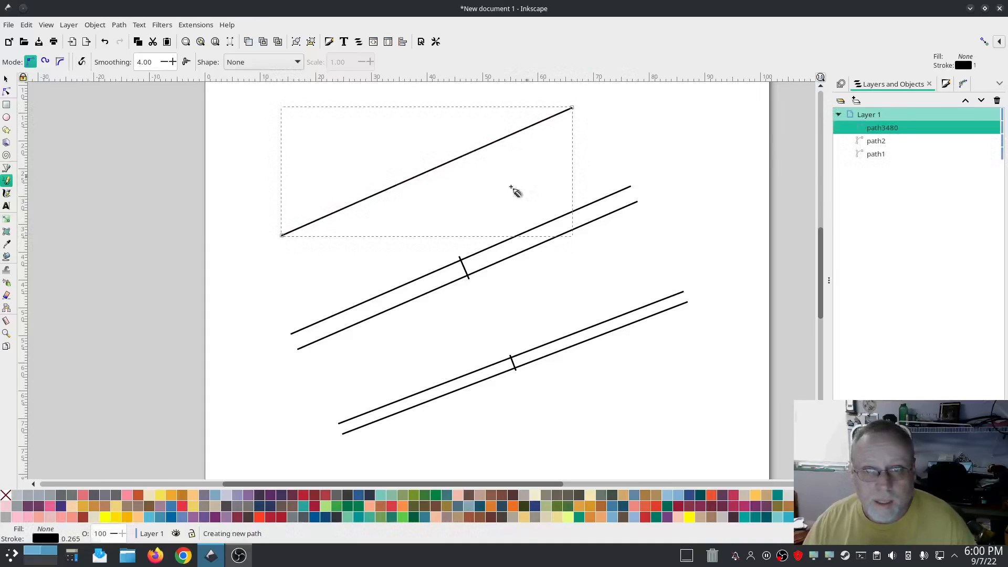
left_click(293, 249)
left_click(583, 123)
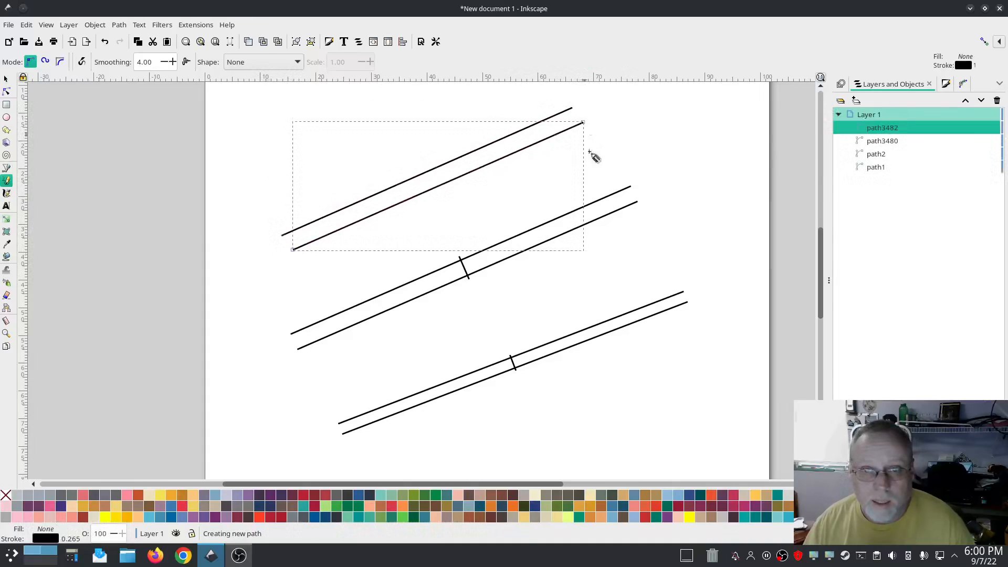
left_click(449, 191)
left_click(437, 163)
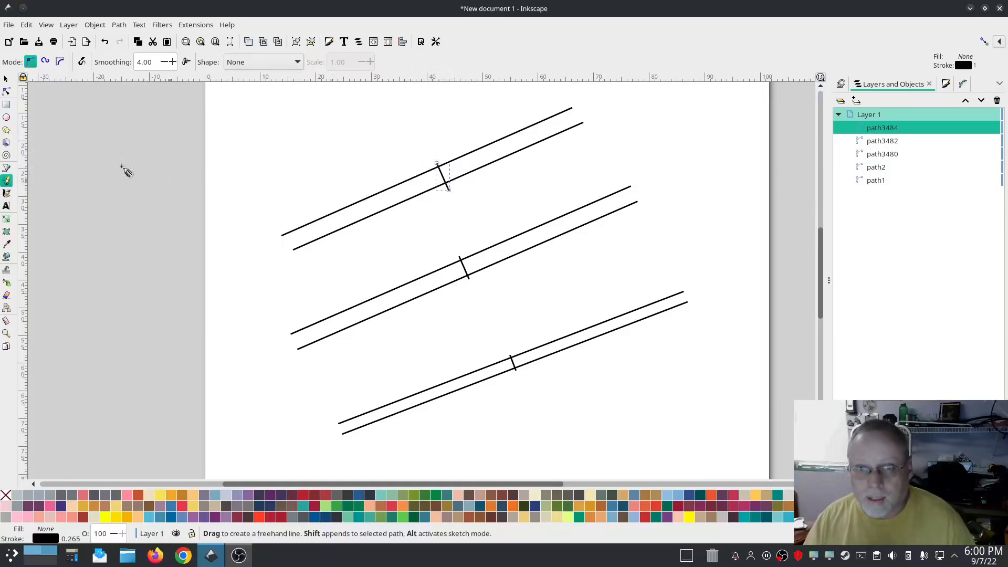
Step: Go through the two new rails and their rung individually in the object list, and select all three together
left_click(6, 79)
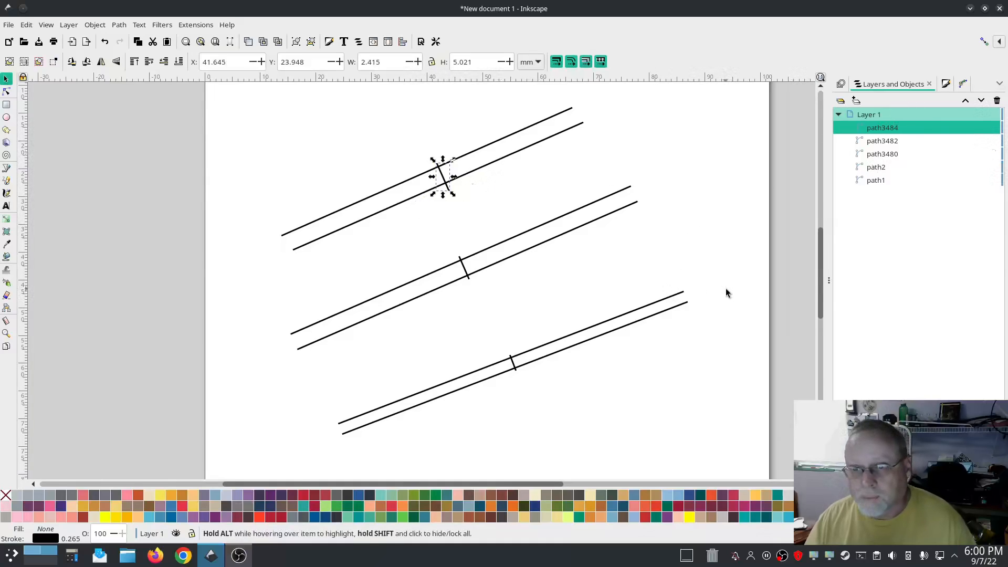
left_click(889, 153)
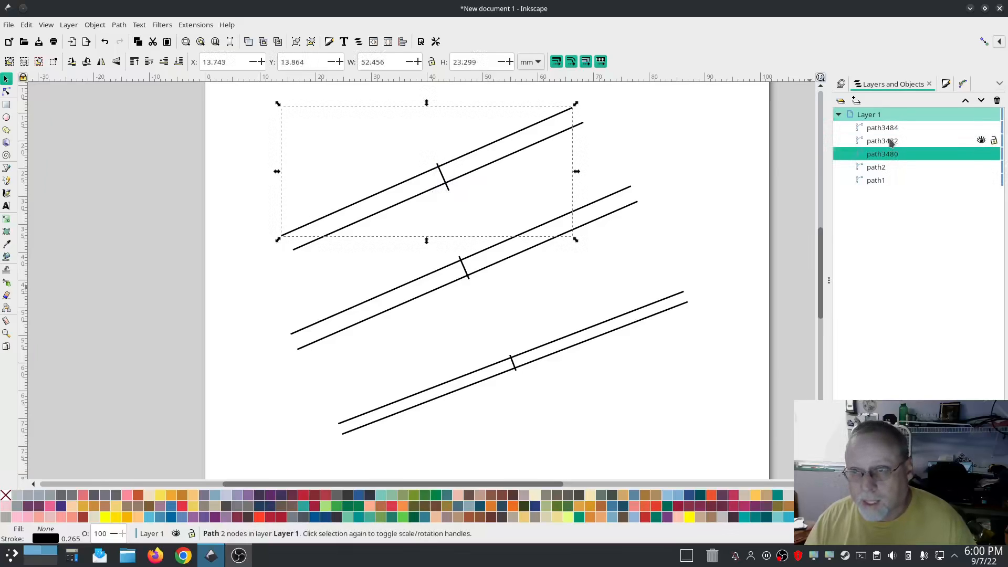
left_click(889, 142)
left_click(888, 128)
left_click(887, 150)
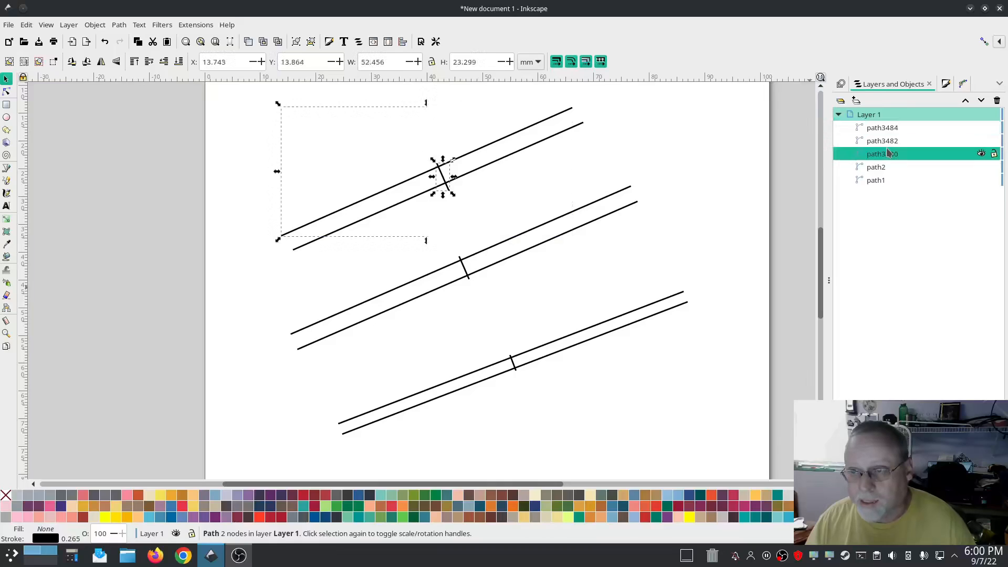
left_click(886, 140)
left_click(886, 128)
left_click(887, 152)
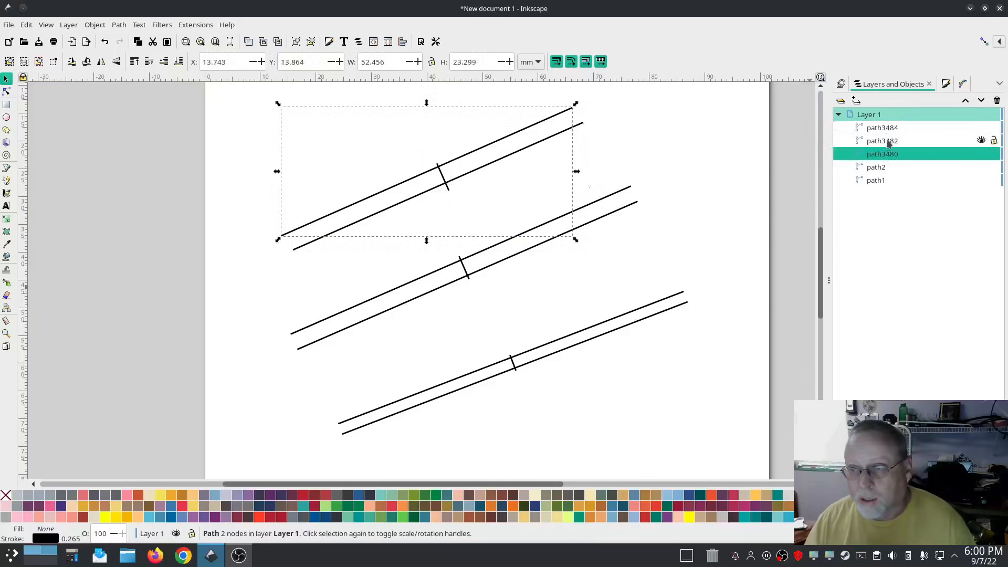
left_click(888, 140)
left_click(888, 128)
left_click(887, 154)
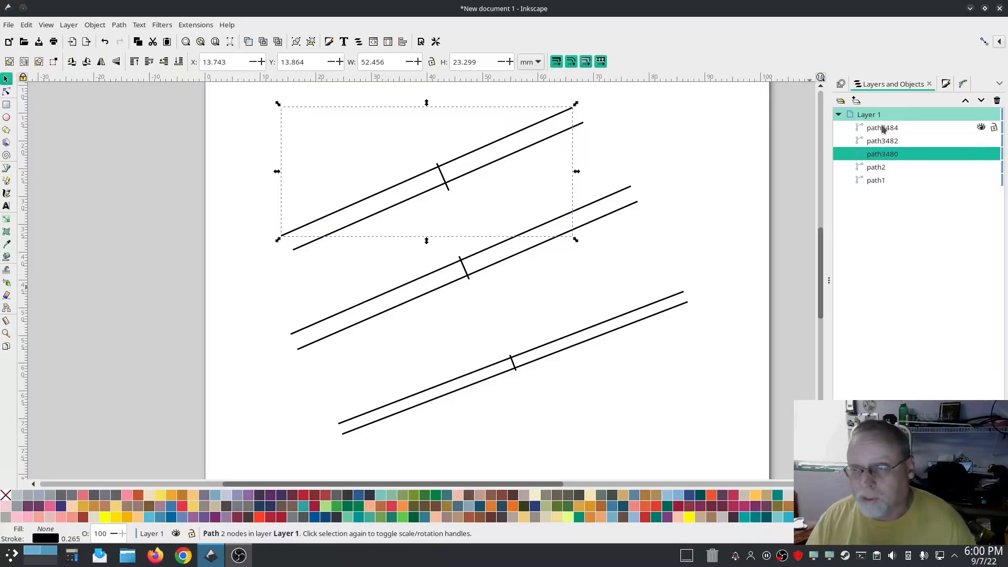
left_click(882, 129, "shift")
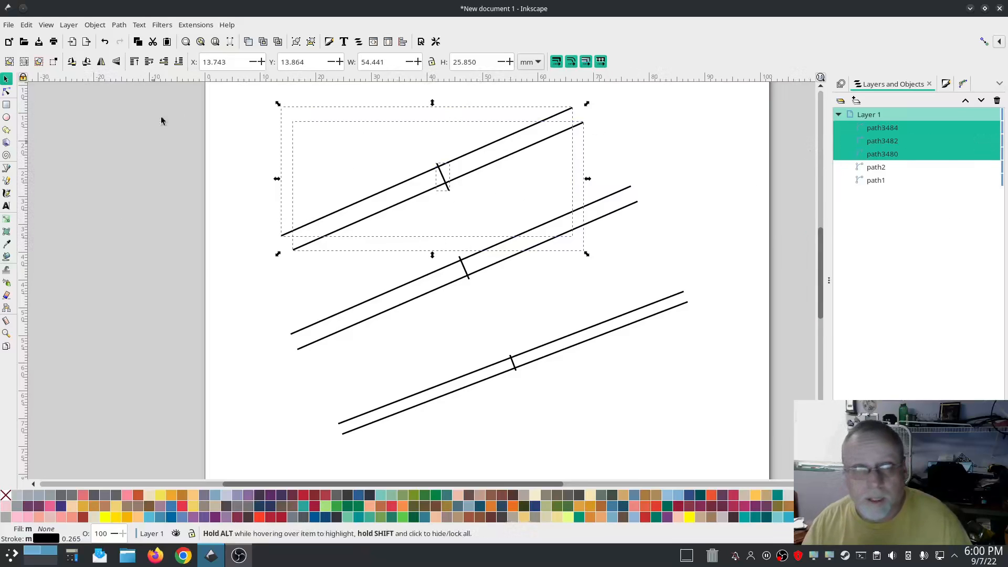
Step: Try to enable Custom satin column for the three separate paths in the Ink/Stitch Params, cancel and dismiss the report
left_click(193, 24)
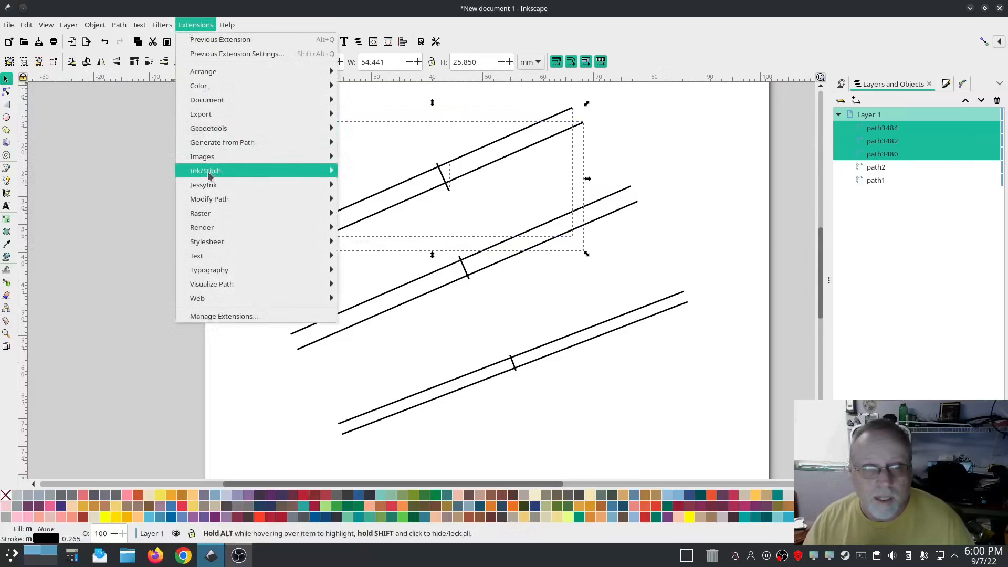
mouse_move(209, 175)
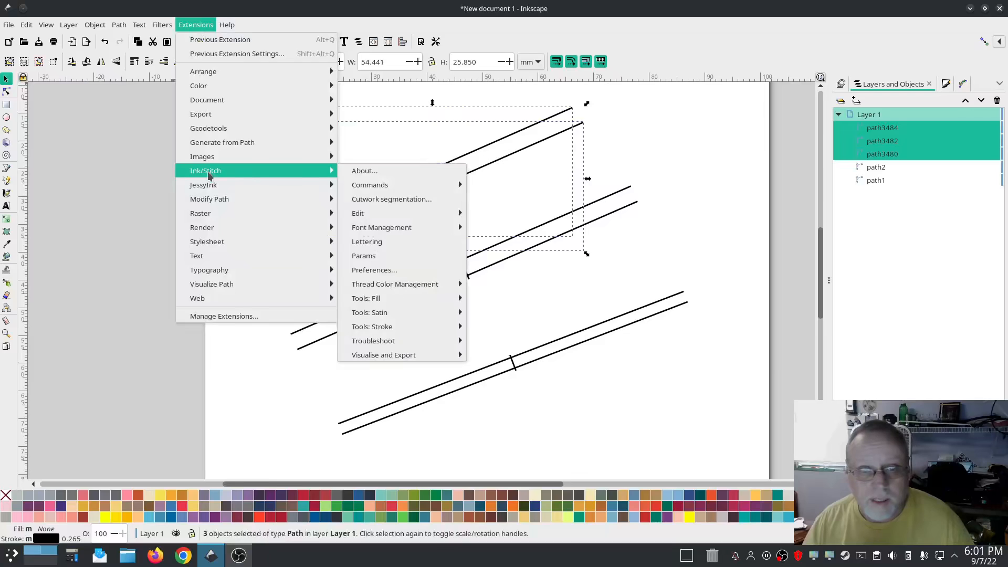
left_click(363, 255)
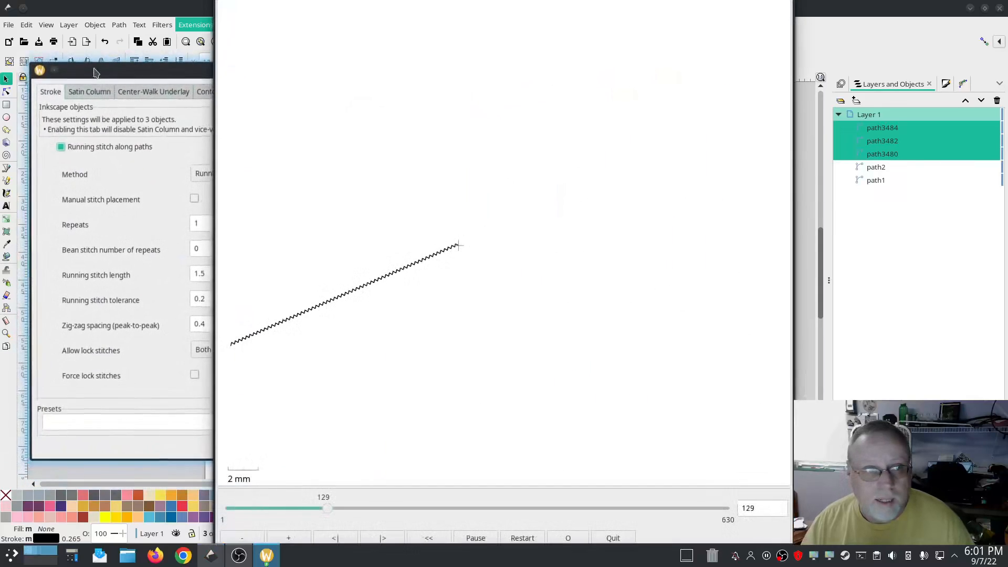
left_click(95, 71)
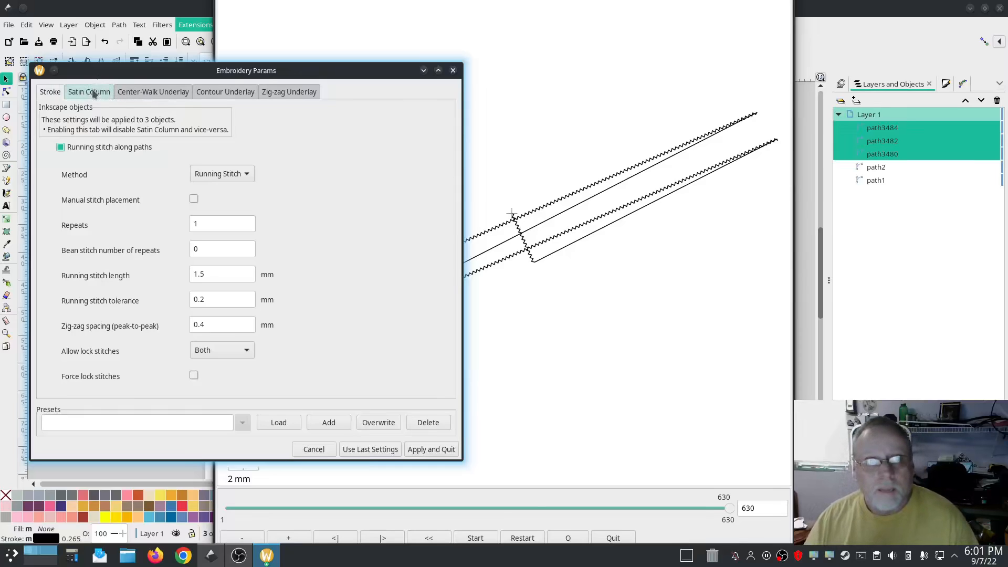
left_click(92, 93)
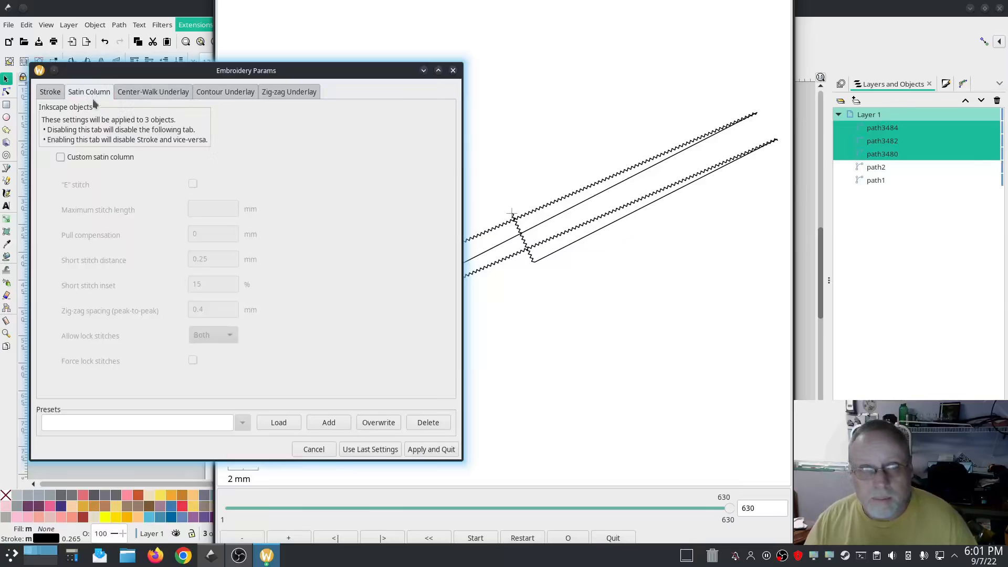
left_click(61, 157)
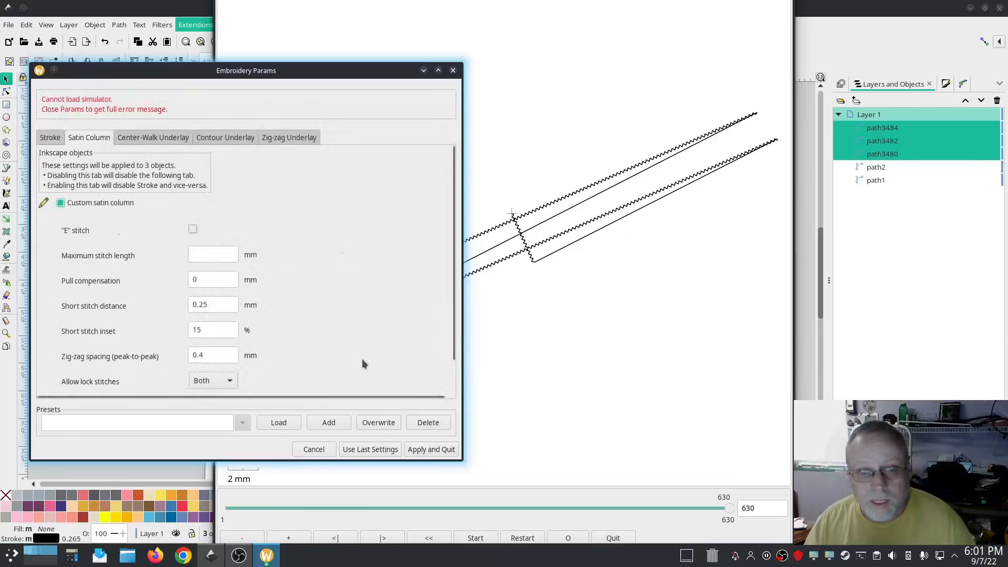
left_click(313, 450)
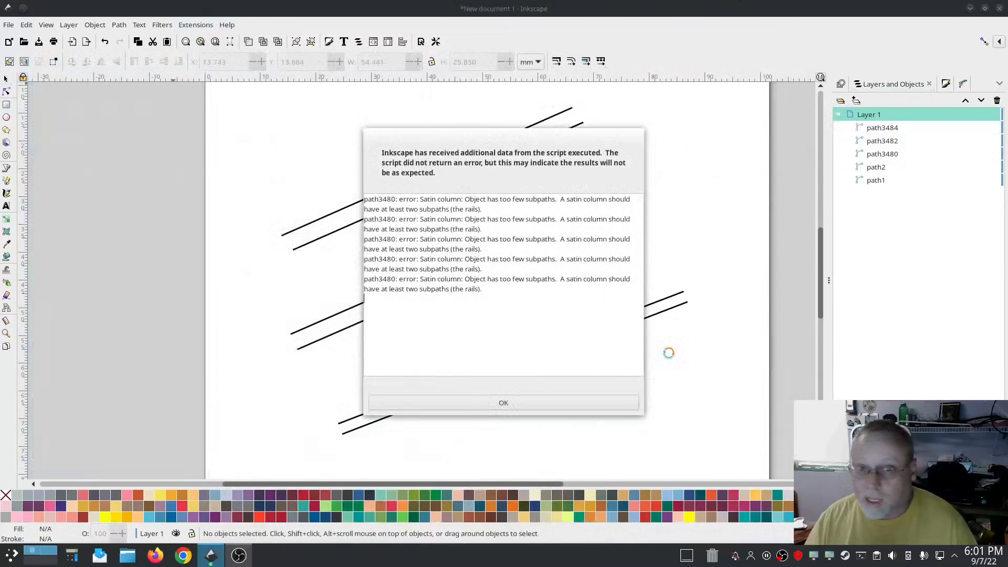
left_click(496, 405)
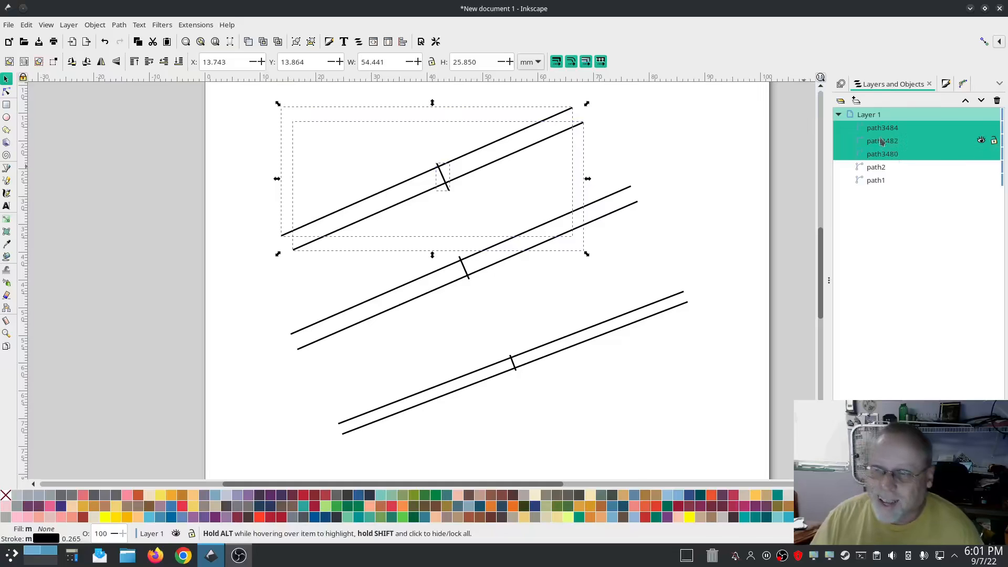
Step: Combine the two selected rails and the rung into a single path
left_click(120, 25)
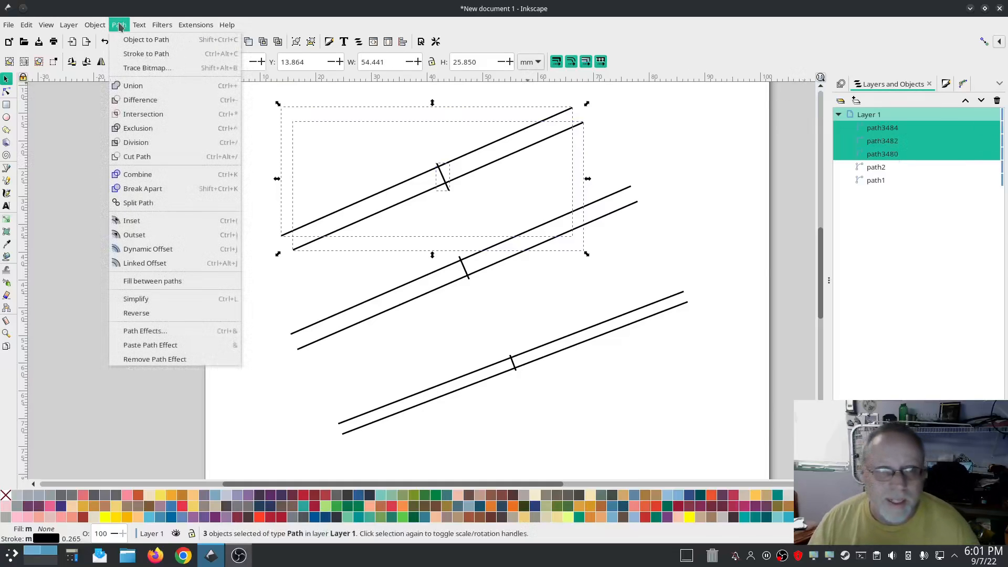
left_click(147, 176)
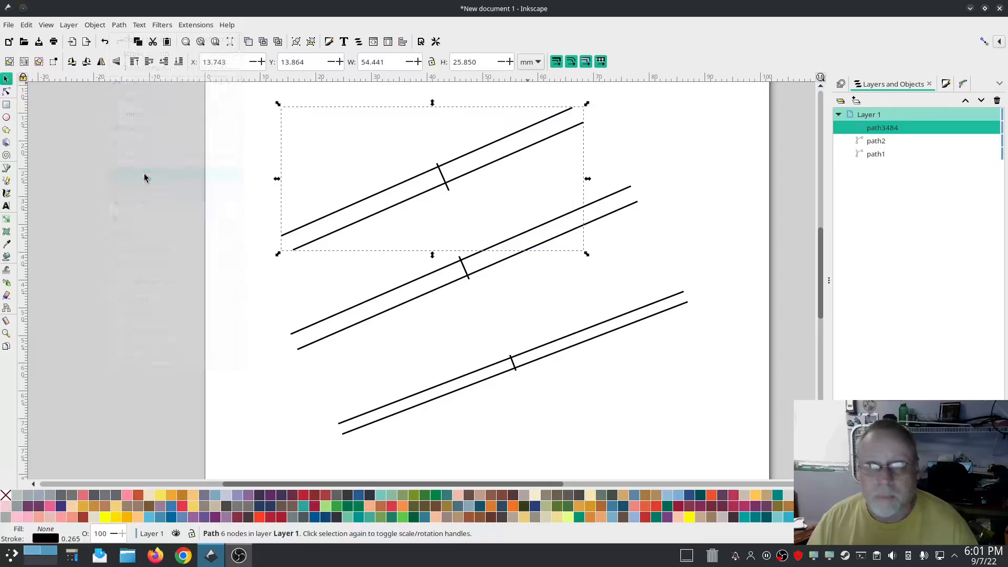
left_click(114, 26)
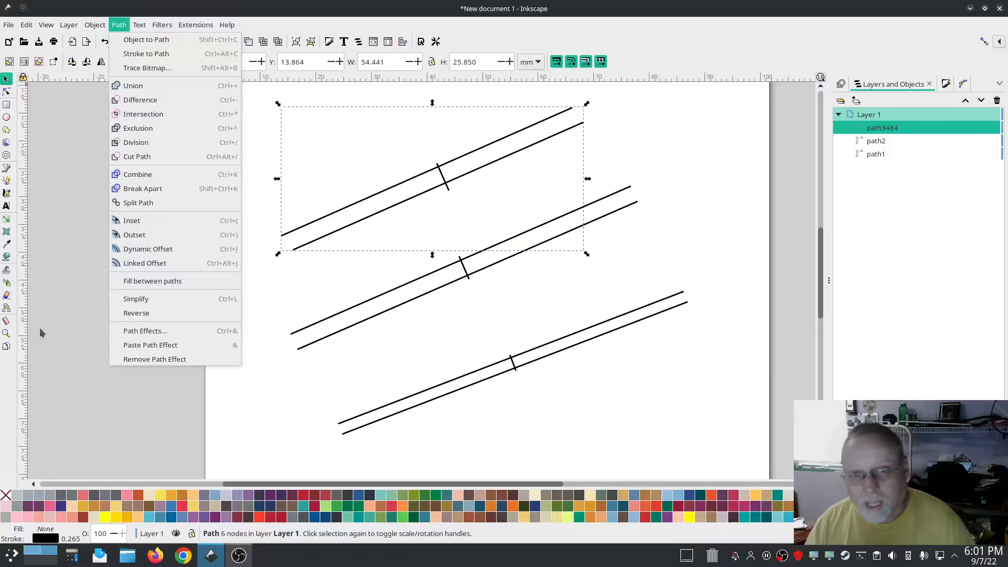
Step: Preview the combined rails and rung as a custom satin column in the Ink/Stitch Params, and close without applying
left_click(42, 299)
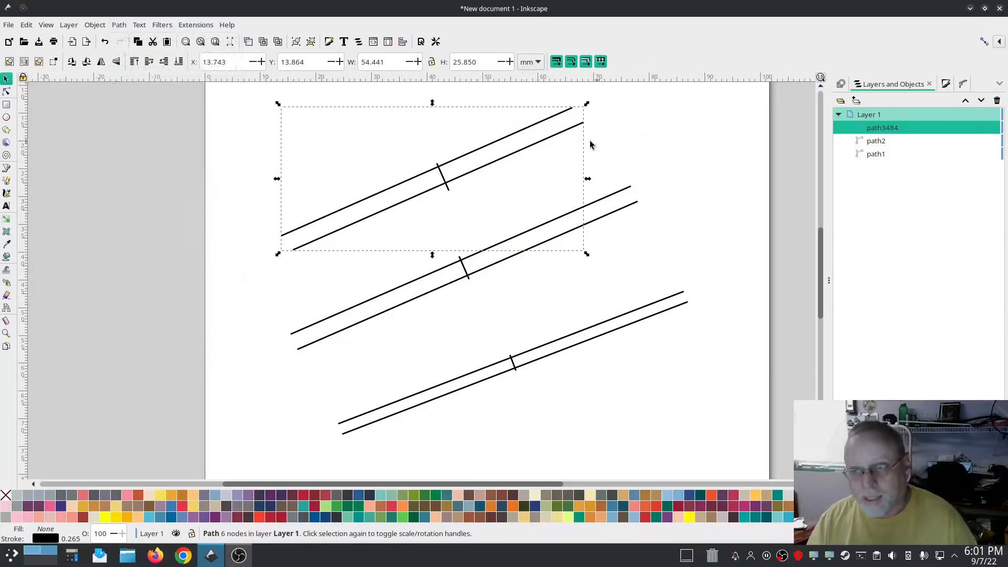
left_click(195, 25)
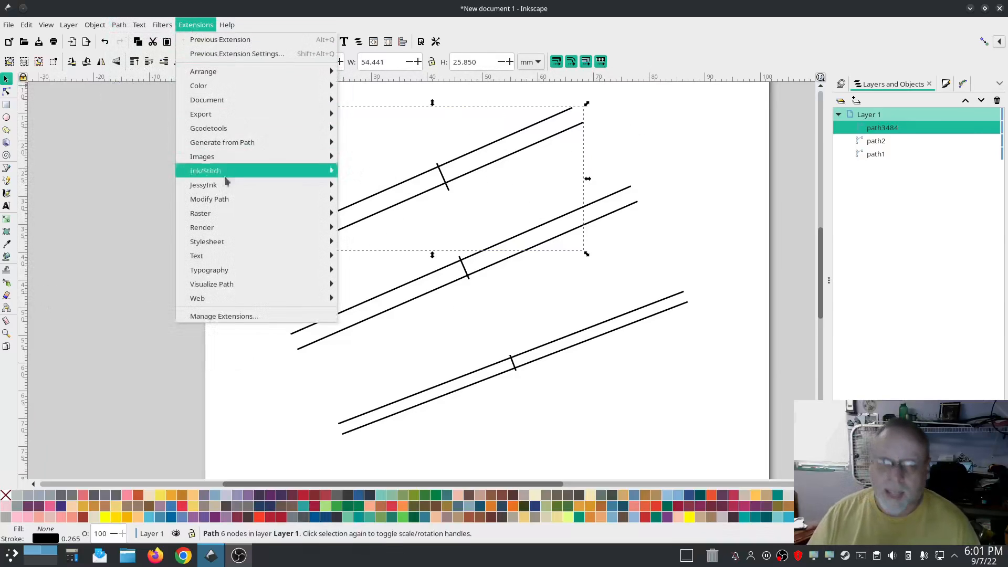
mouse_move(223, 176)
left_click(366, 257)
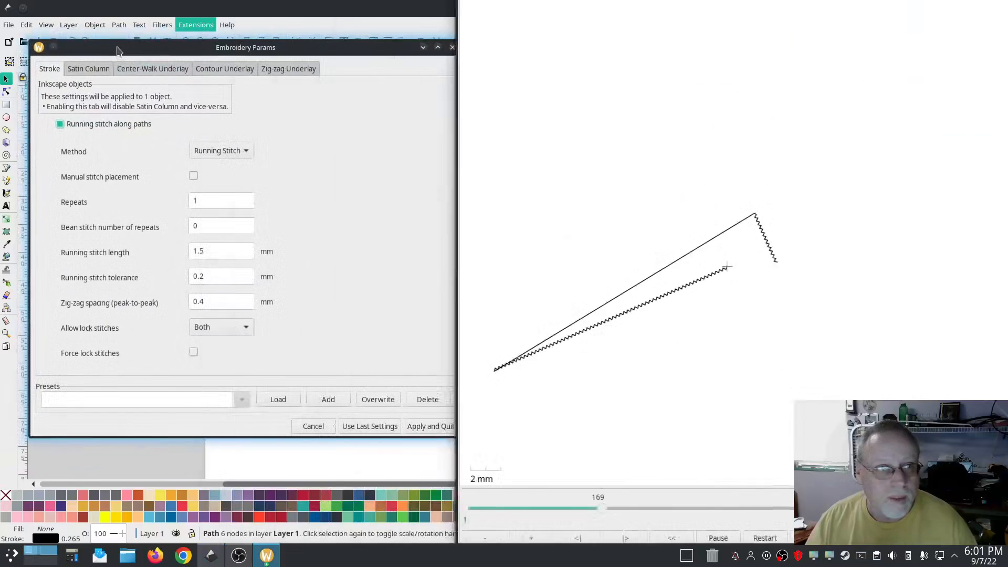
left_click(89, 69)
left_click(59, 134)
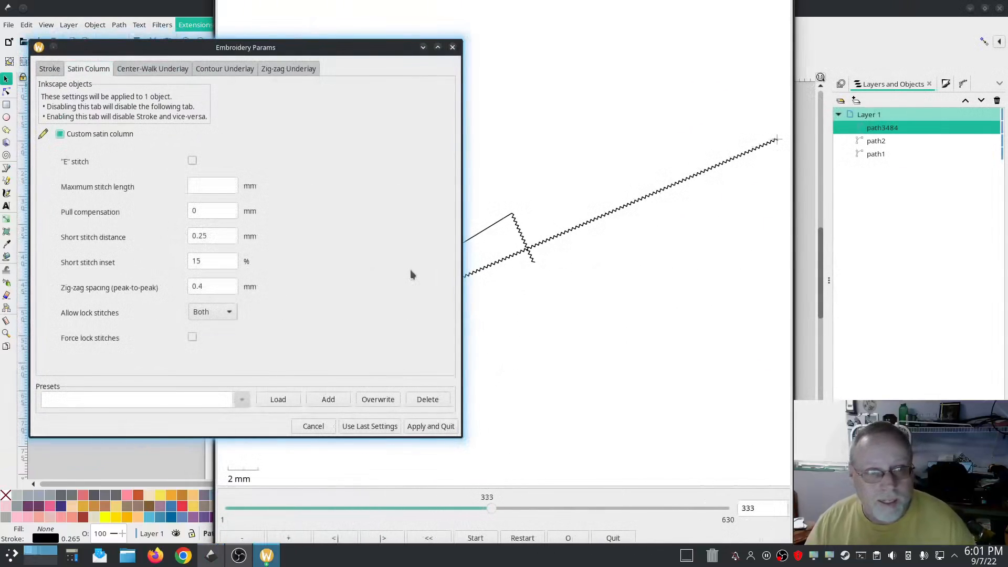
left_click(760, 424)
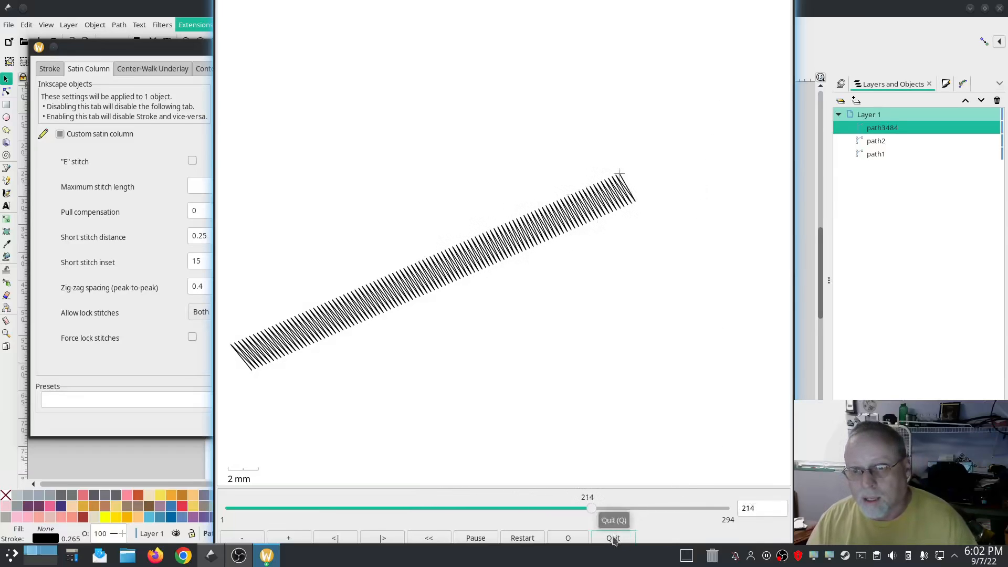
left_click(613, 538)
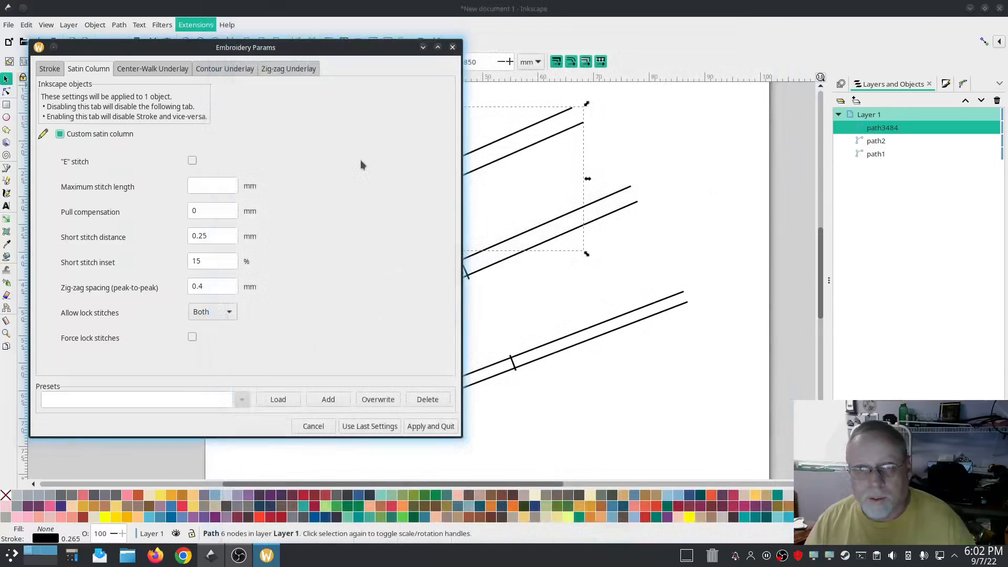
left_click(452, 47)
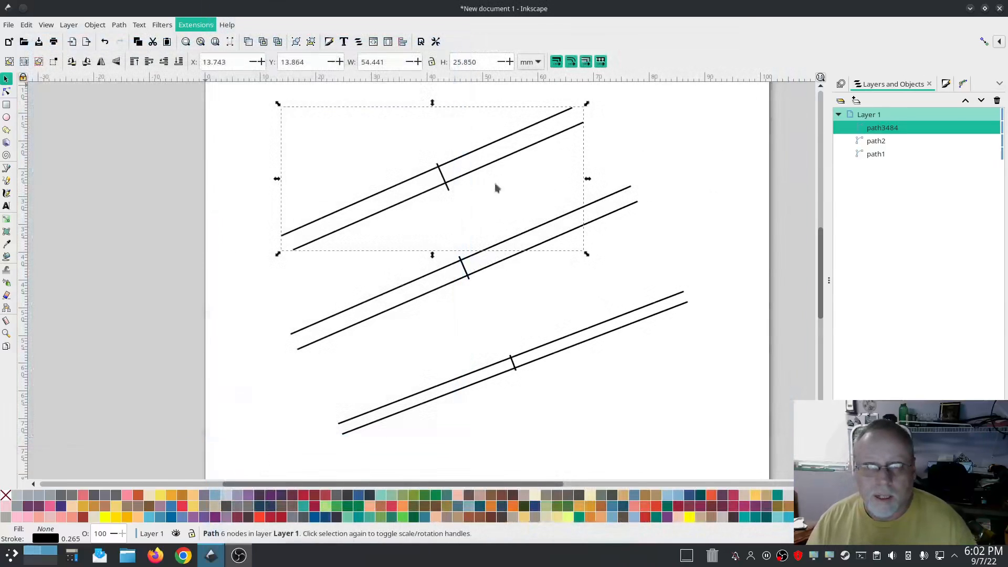
left_click(469, 321)
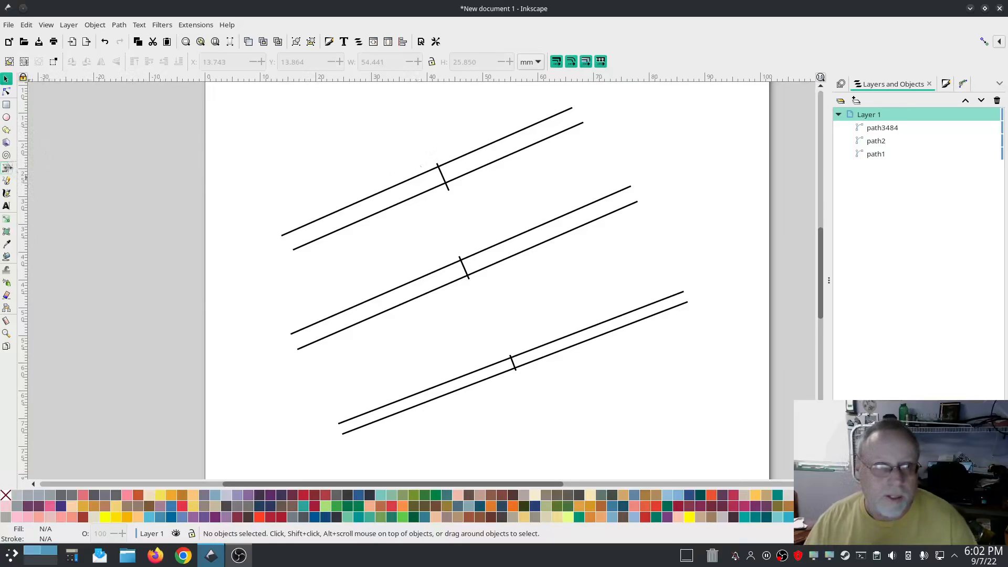
Step: Draw two roughly parallel slanted lines about 44 mm wide between the upper and middle satin columns
left_click(7, 180)
left_click(338, 272)
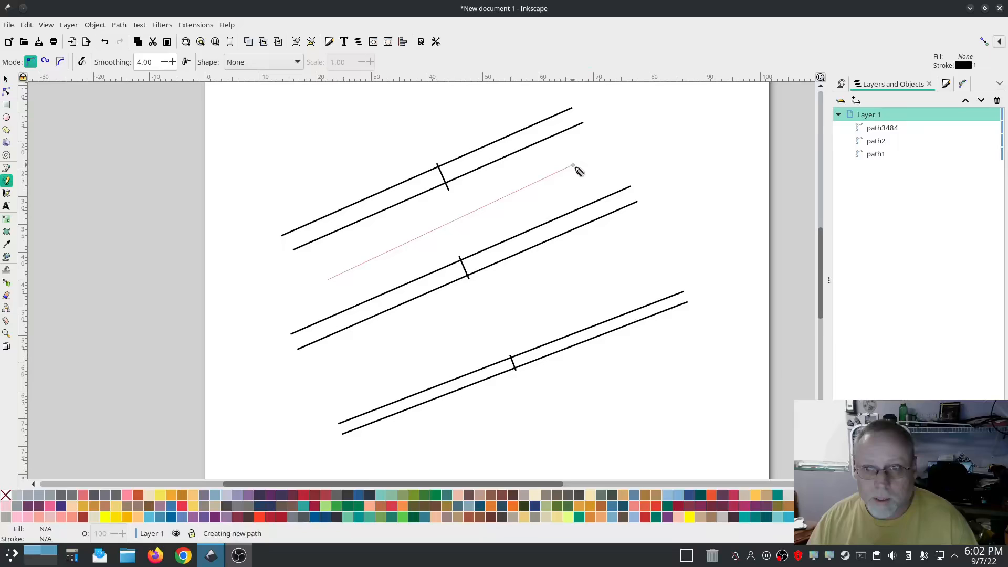
left_click(573, 165)
left_click(313, 262)
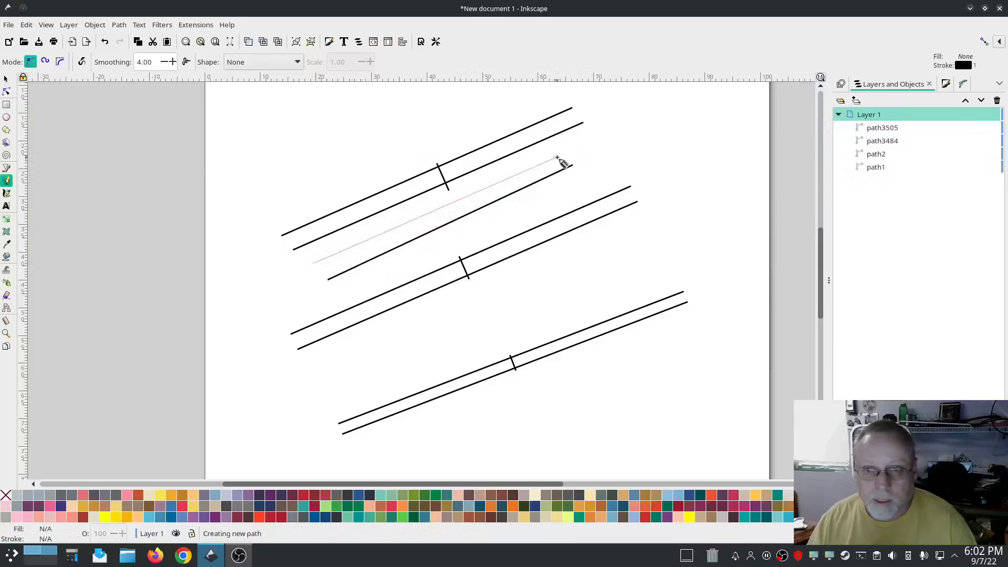
left_click(557, 157)
Step: Delete the three older satin column paths with rungs, keeping only the two new lines
left_click(7, 79)
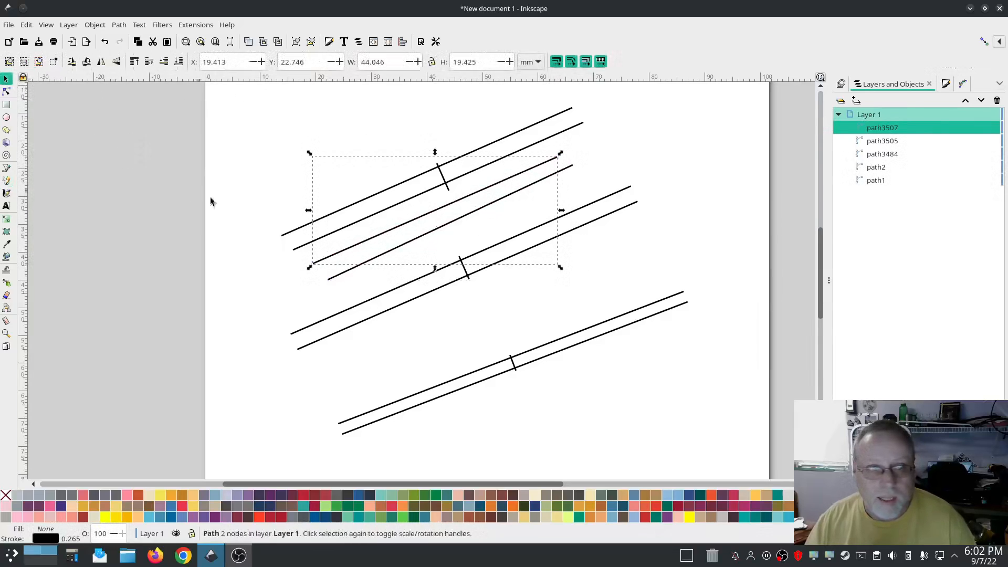
left_click(288, 231)
key("Delete")
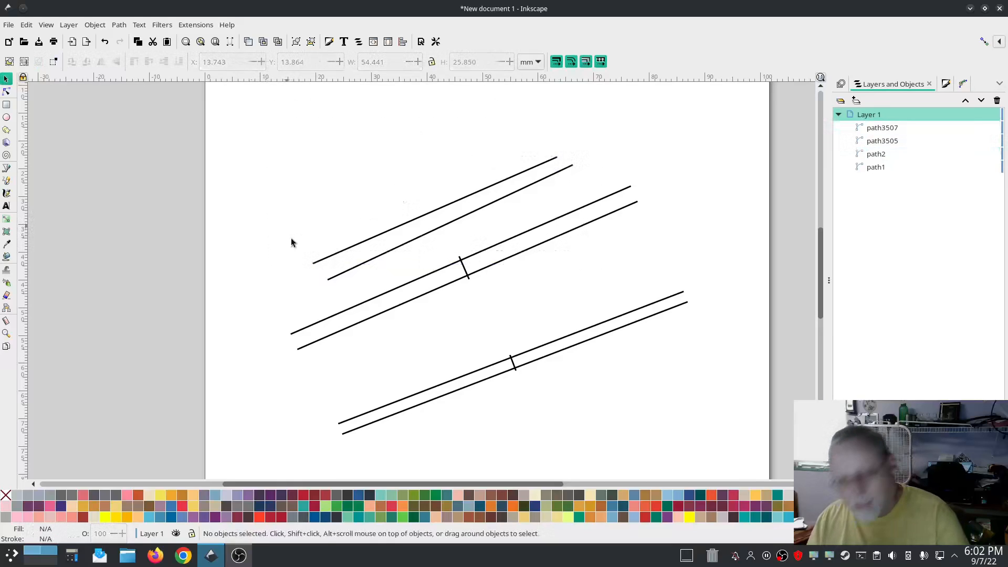
left_click(305, 331)
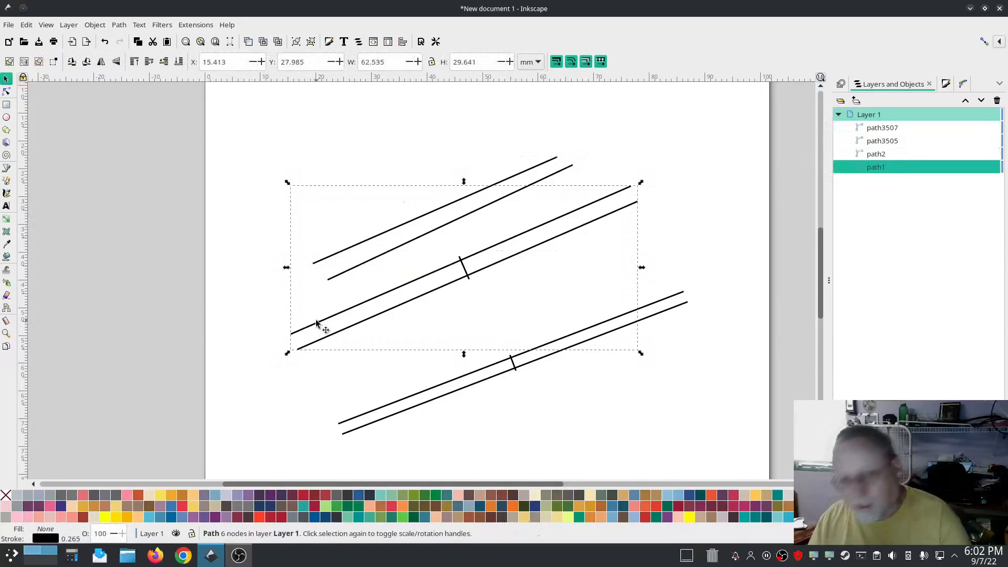
key("Delete")
left_click(395, 407)
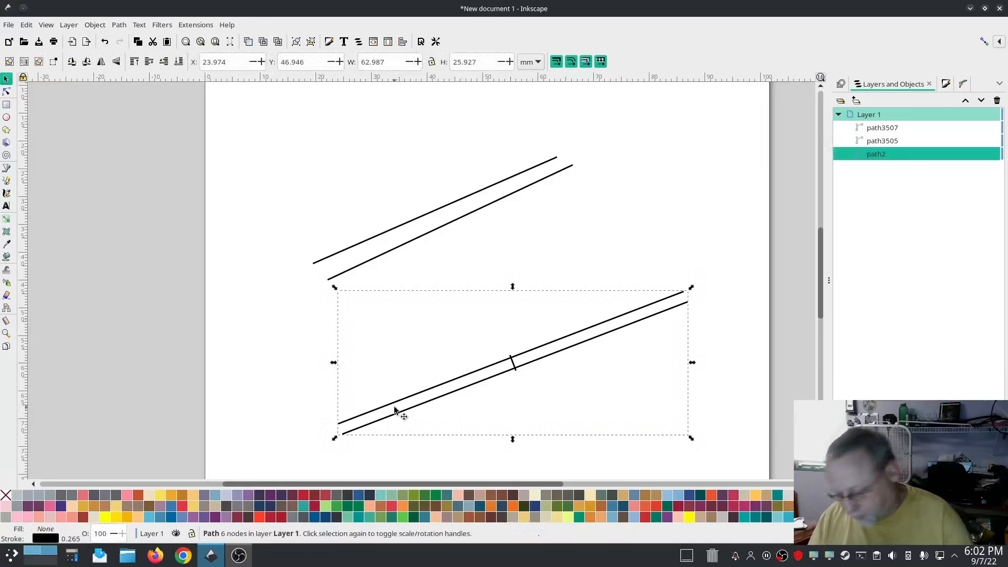
key("Delete")
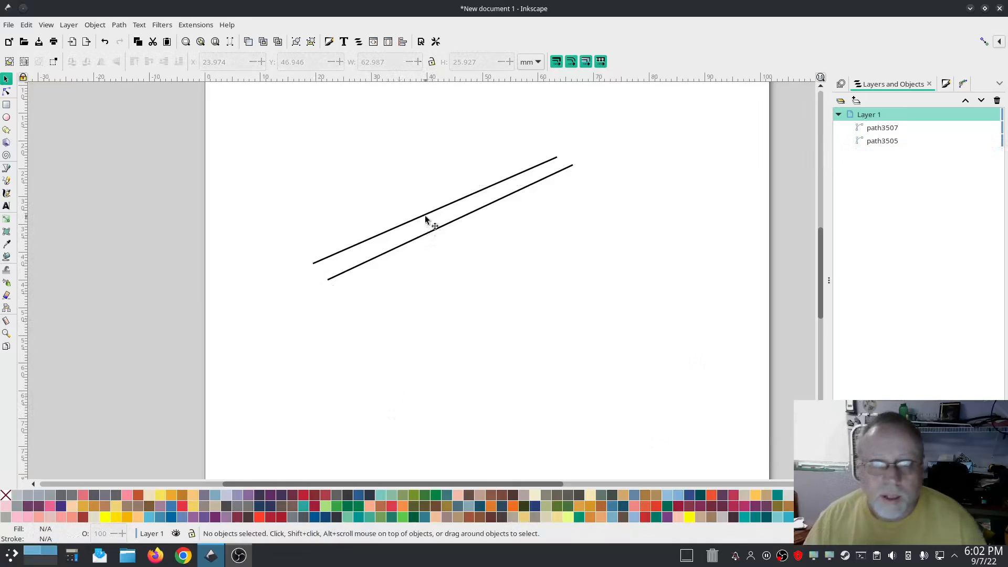
Step: Inspect the nodes of each of the two lines and combine both into a single path
left_click(425, 218)
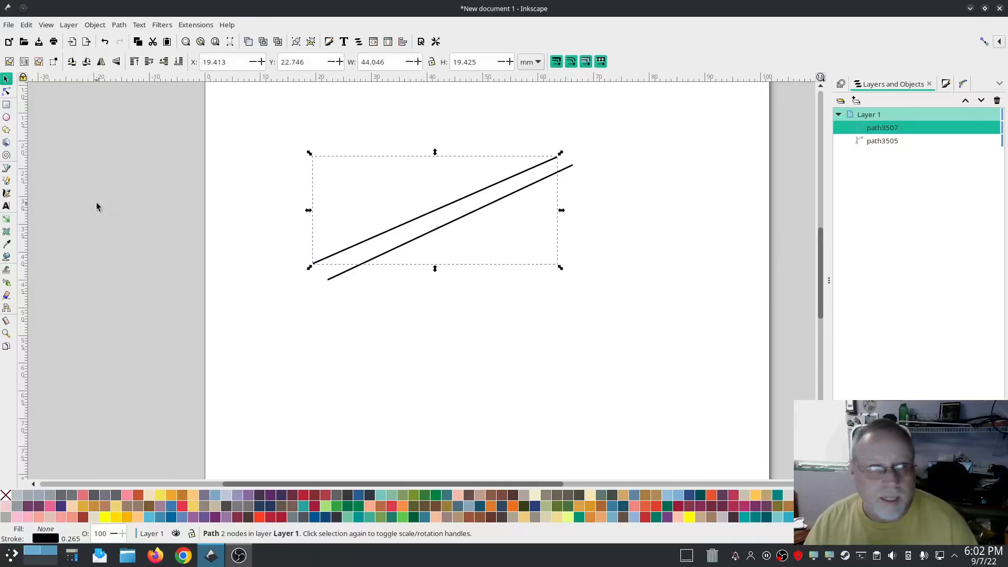
left_click(9, 93)
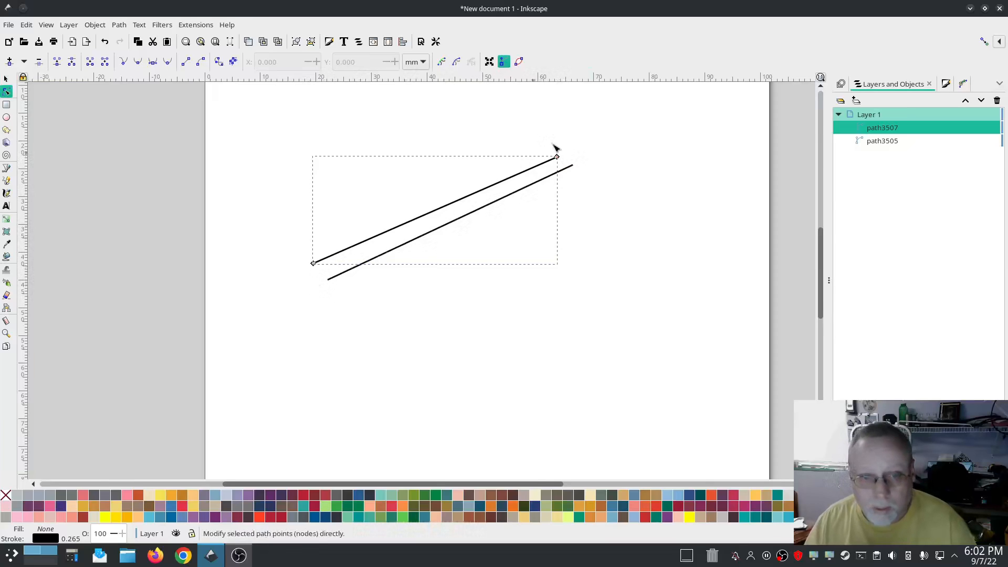
left_click(570, 169)
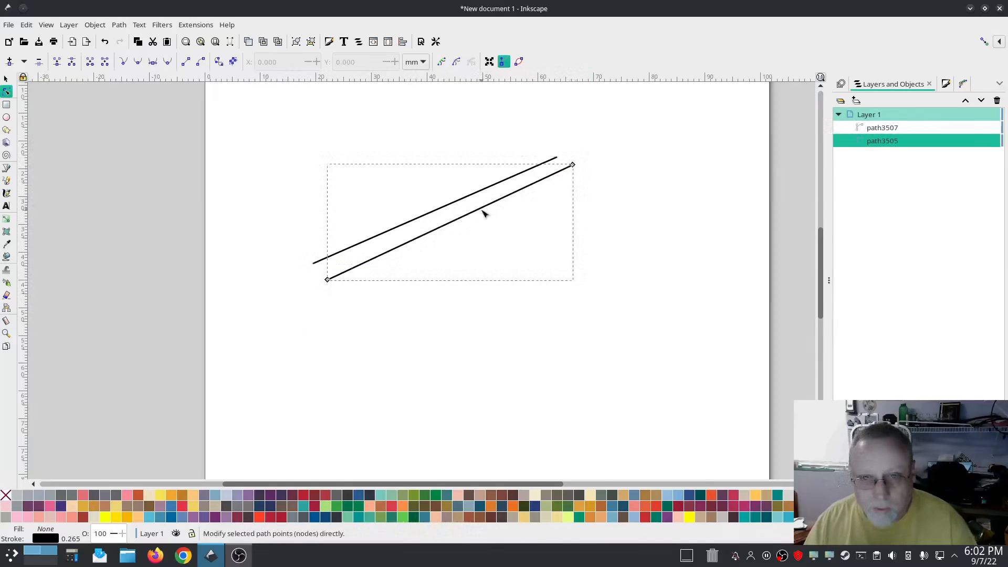
left_click(884, 128, "shift")
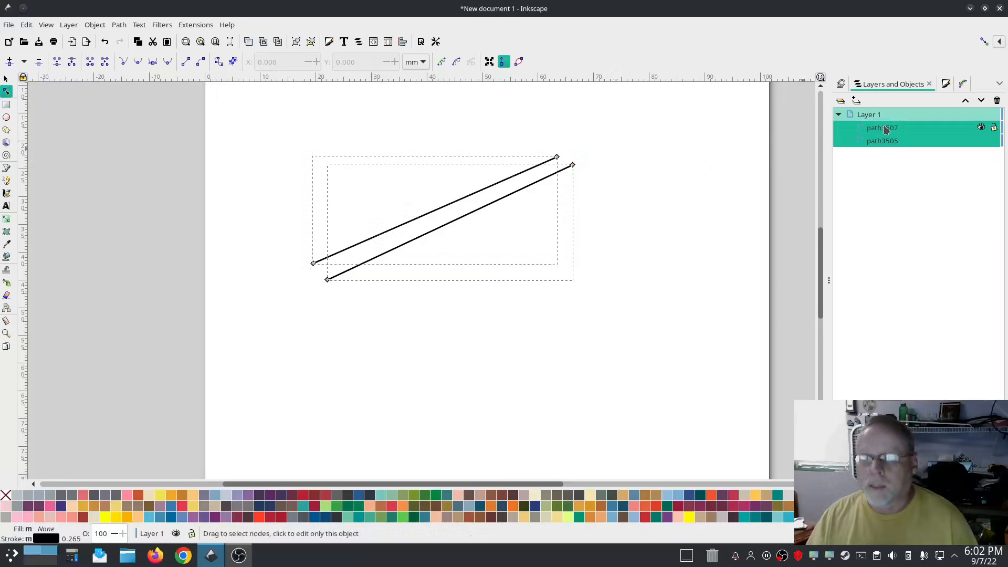
left_click(121, 25)
left_click(134, 174)
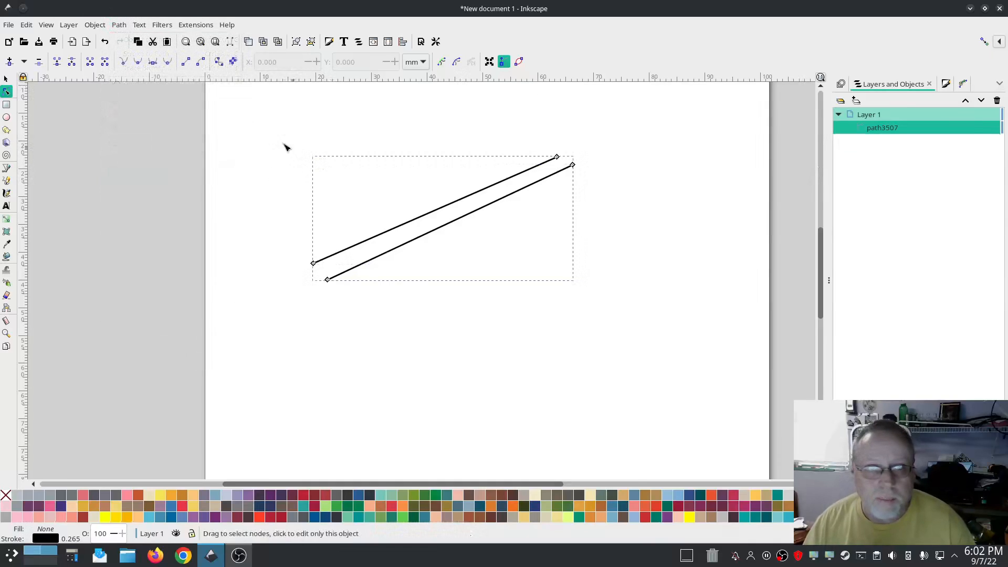
Step: Preview the two rails without a rung as a custom satin column in the Ink/Stitch Params, and cancel
left_click(191, 26)
mouse_move(215, 172)
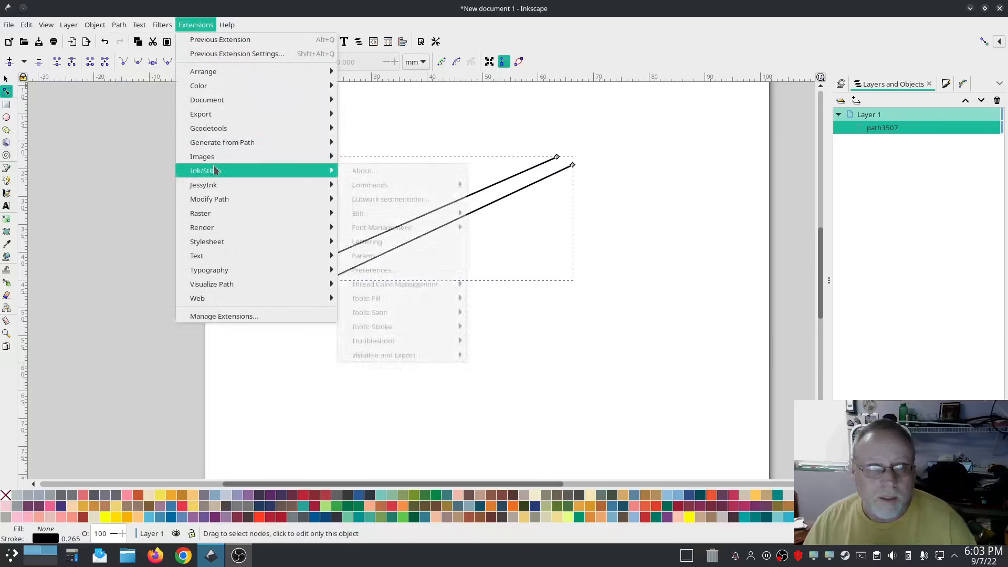
left_click(364, 256)
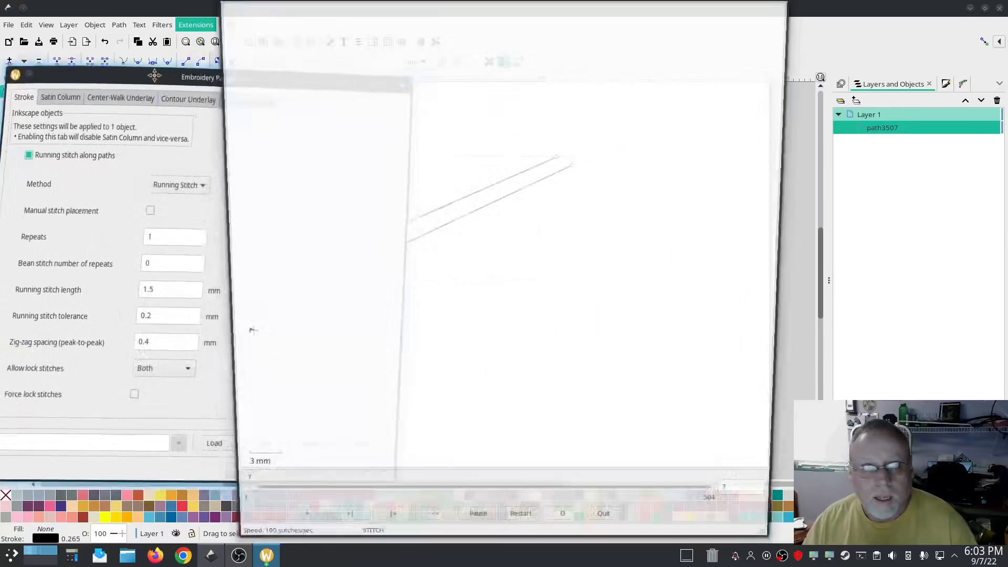
left_click(94, 89)
left_click(64, 155)
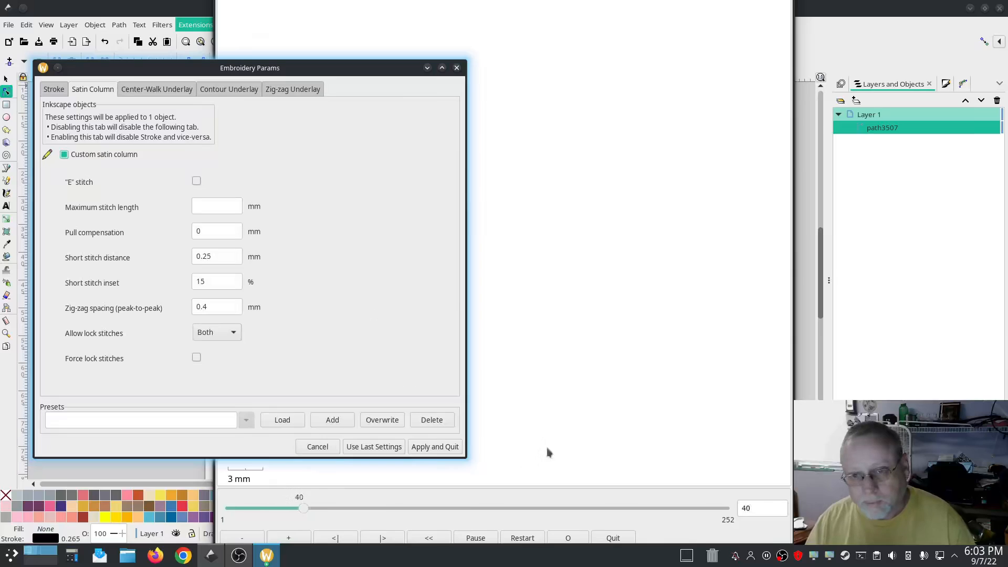
left_click(743, 413)
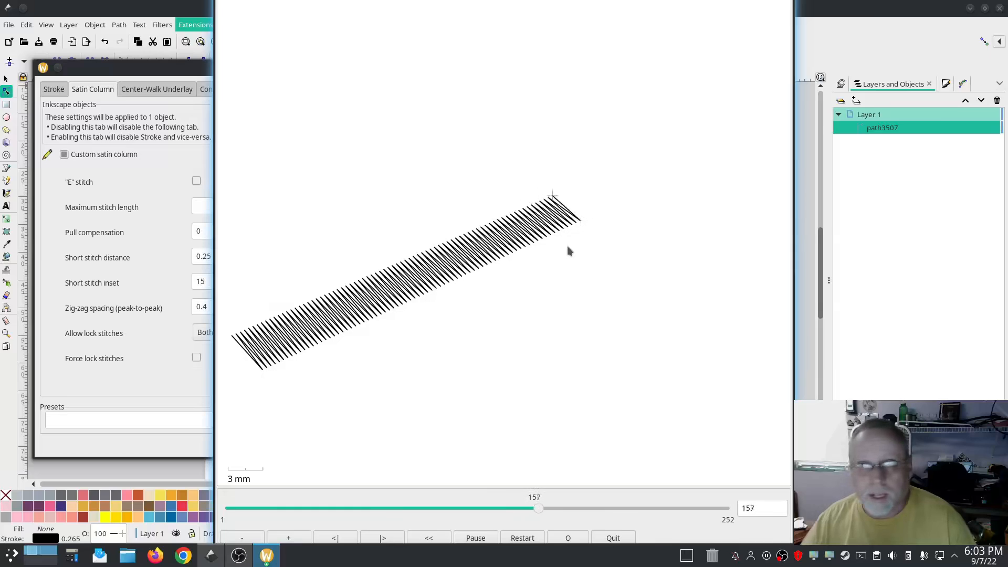
left_click(167, 371)
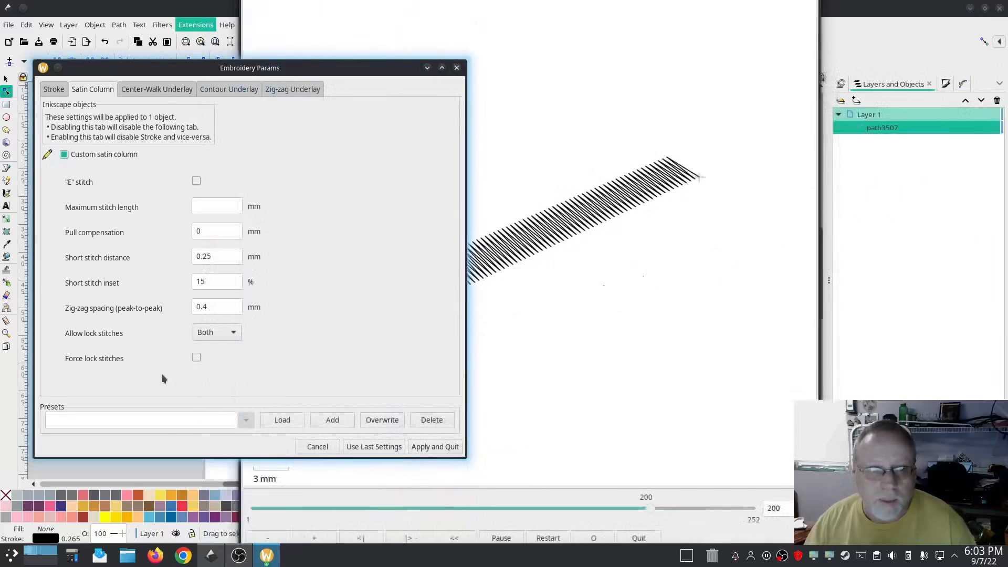
left_click(317, 447)
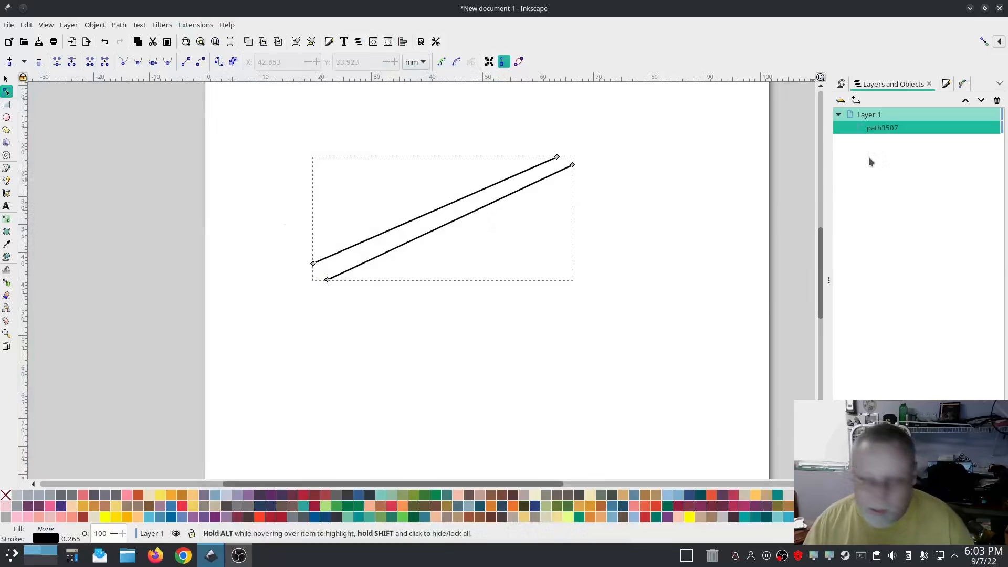
Step: Break the combined path apart into its two separate rails and select each one individually
left_click(114, 26)
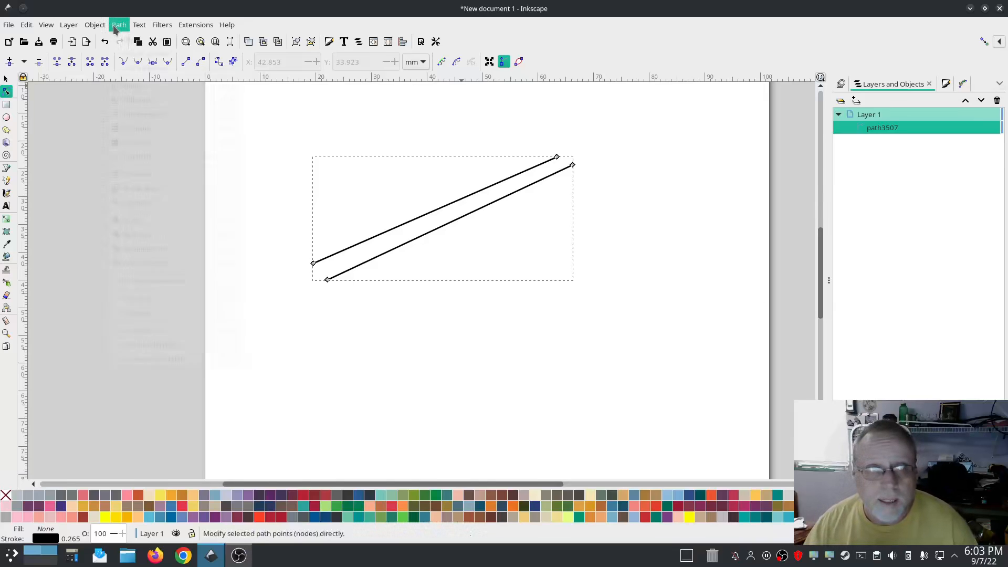
left_click(142, 189)
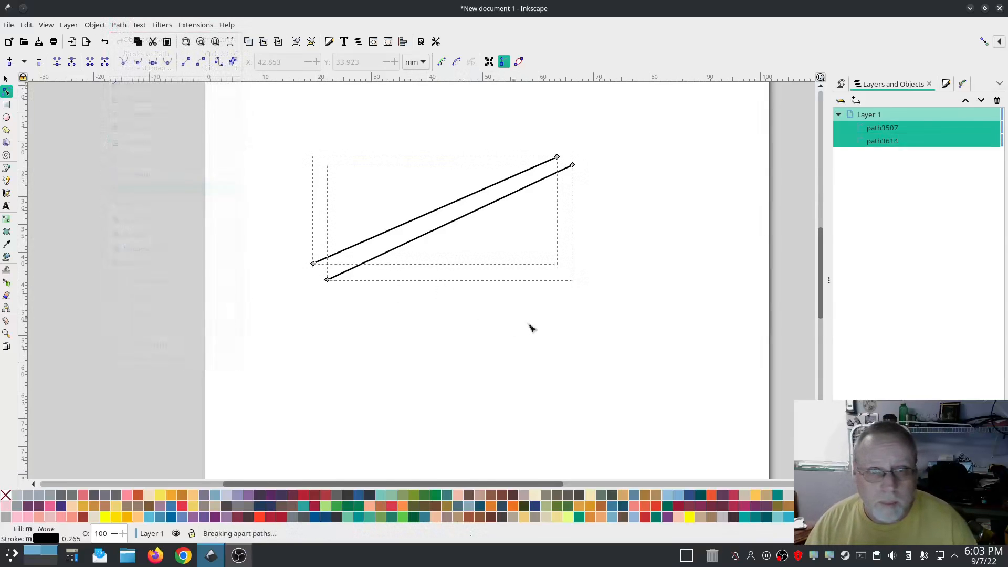
left_click(468, 335)
left_click(899, 142)
left_click(893, 129)
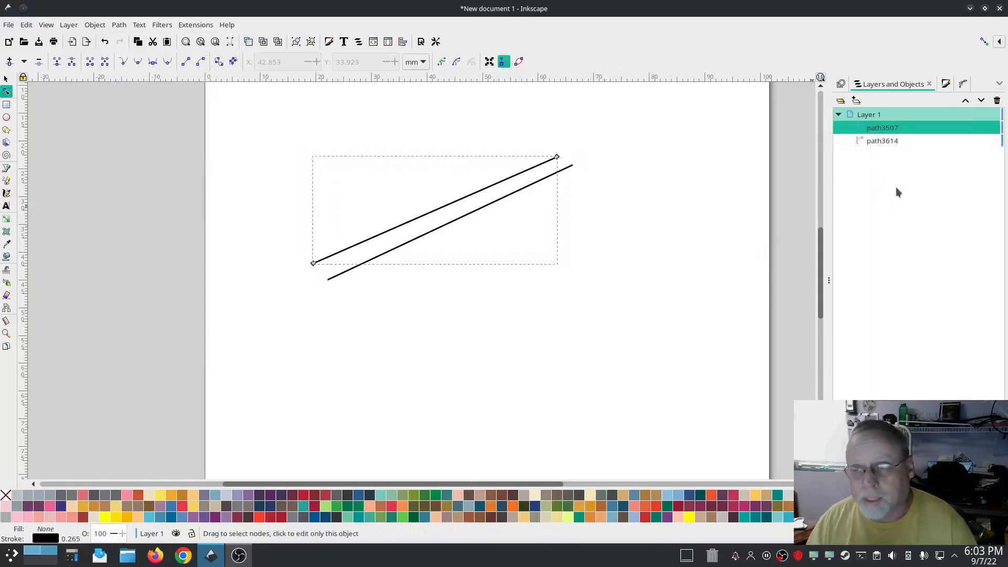
Step: Insert an extra node near the middle of the lower rail
left_click(663, 284)
left_click(457, 219)
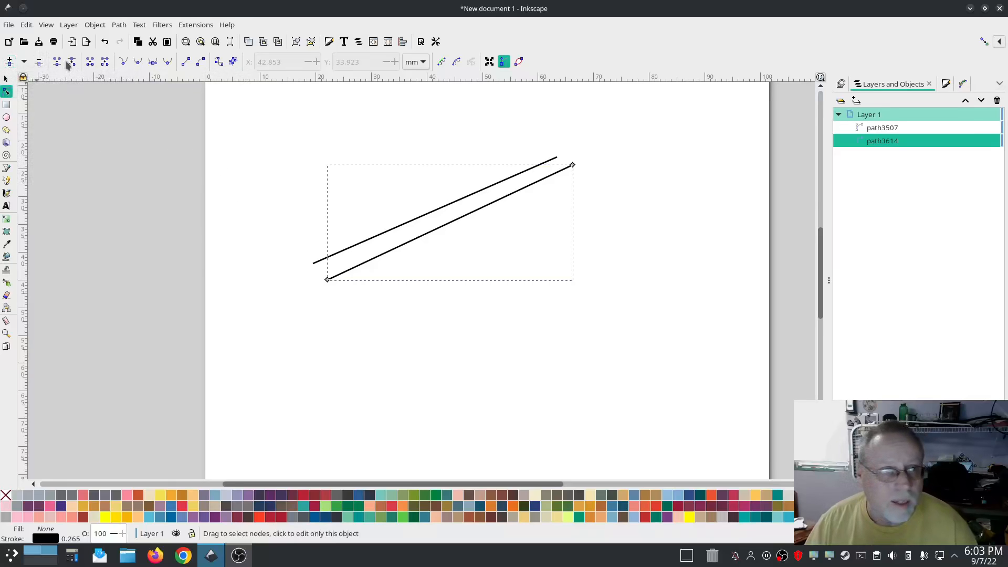
double_click(450, 224)
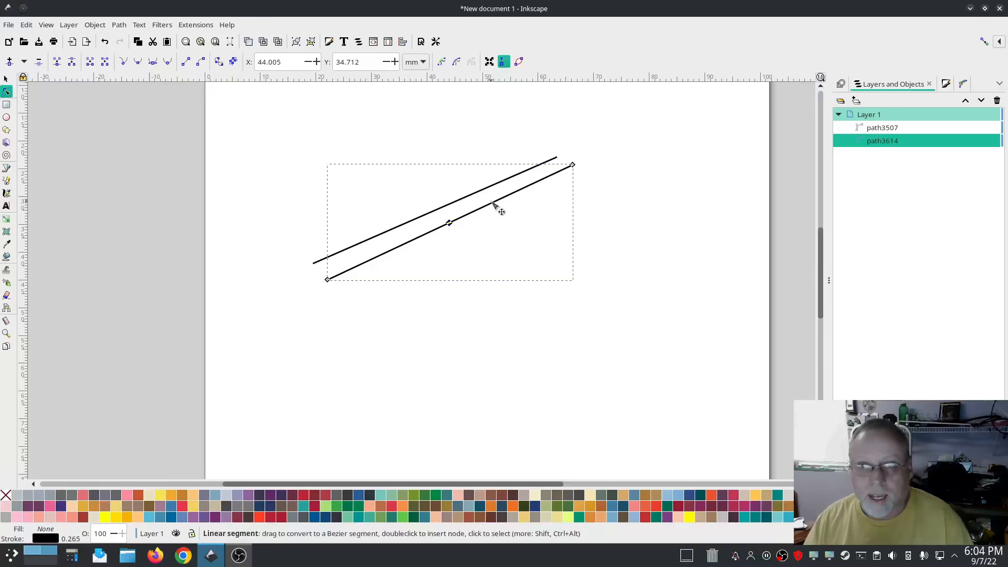
left_click(397, 315)
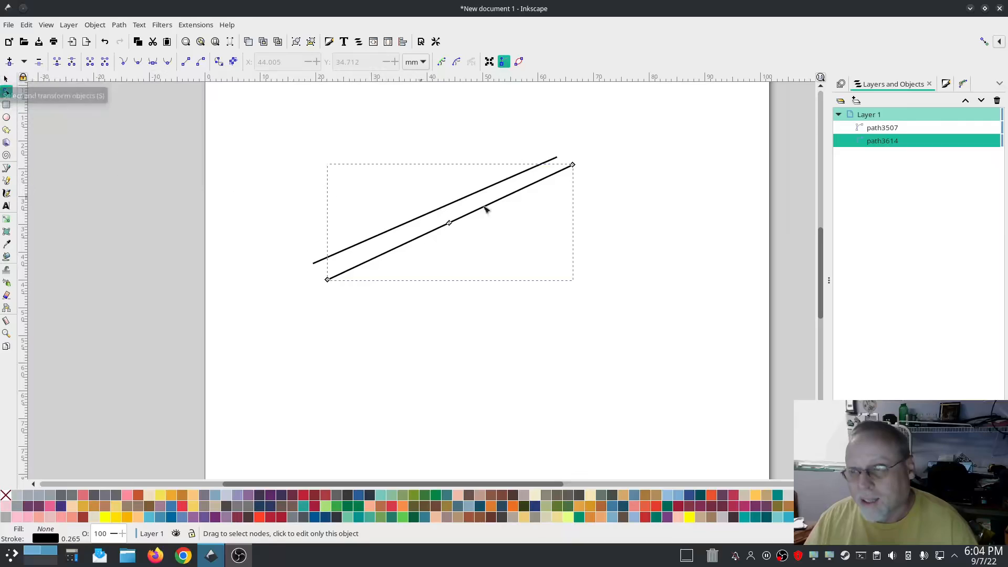
Step: Combine the upper rail and the lower rail with the extra node into a single path
left_click(904, 131, "shift")
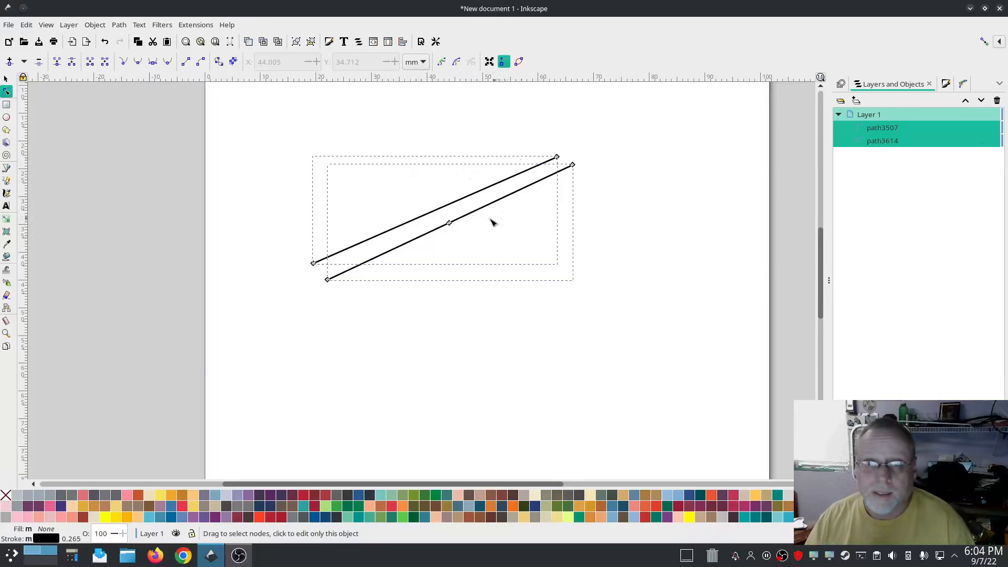
left_click(116, 25)
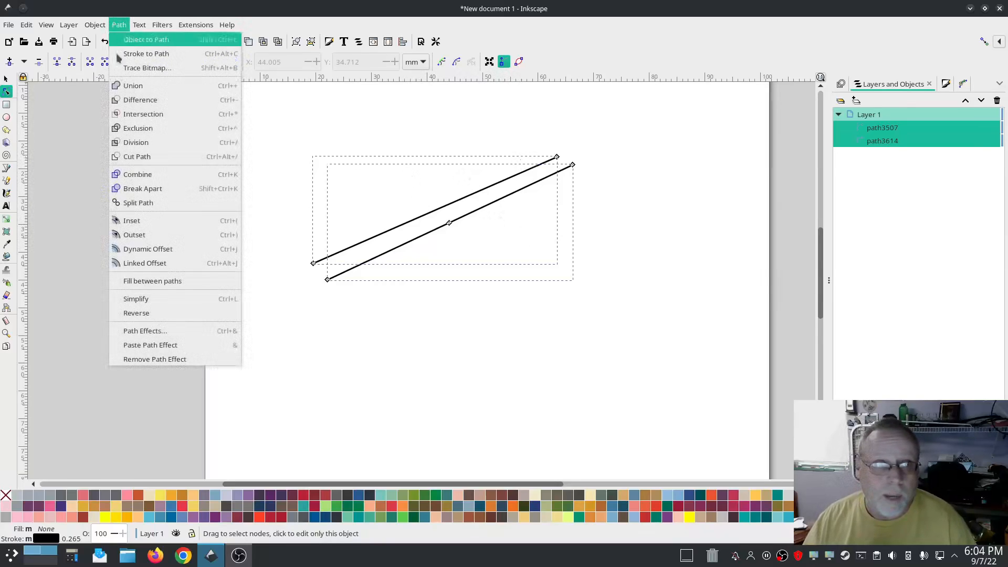
left_click(143, 176)
Step: Preview the combined rails with unequal node counts as a custom satin column in the Ink/Stitch Params, cancel, and dismiss the error report
left_click(181, 26)
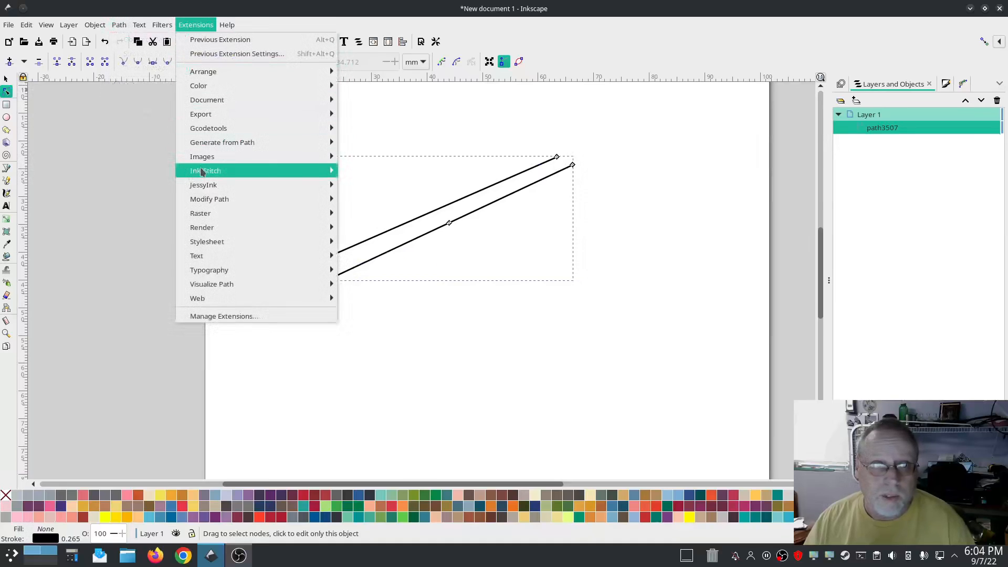
mouse_move(303, 174)
left_click(370, 256)
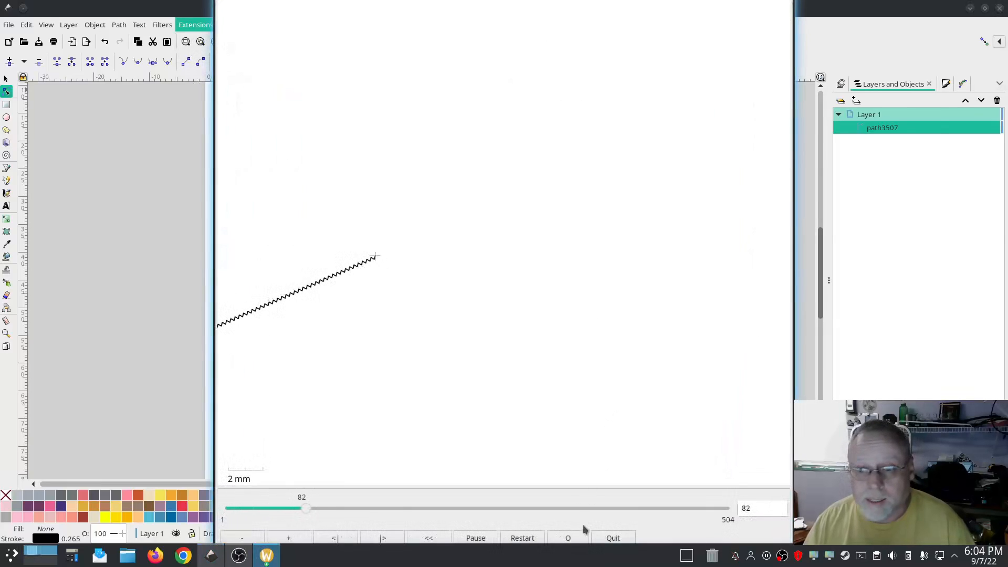
left_click(612, 538)
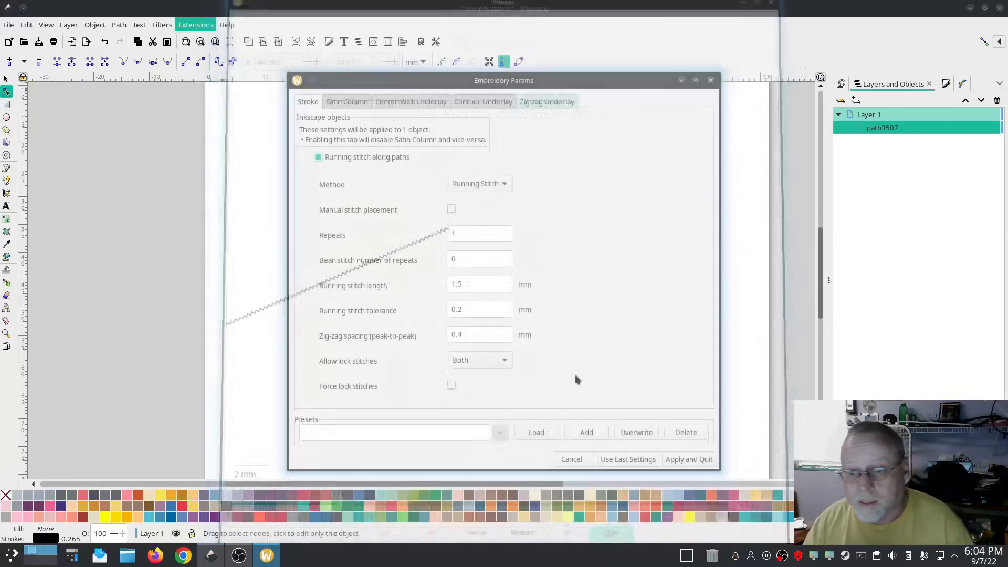
left_click_drag(479, 83, 202, 56)
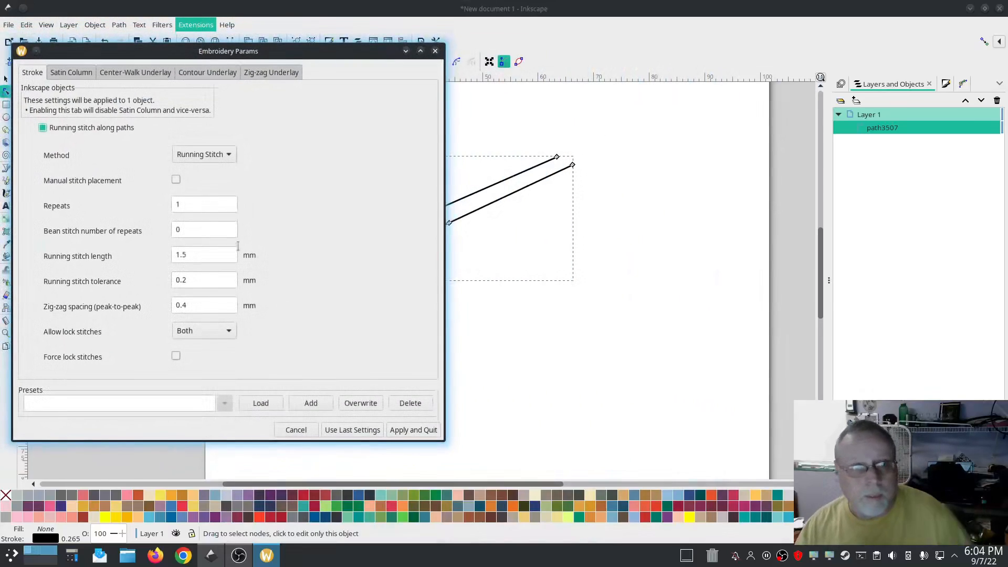
left_click(72, 74)
left_click(52, 141)
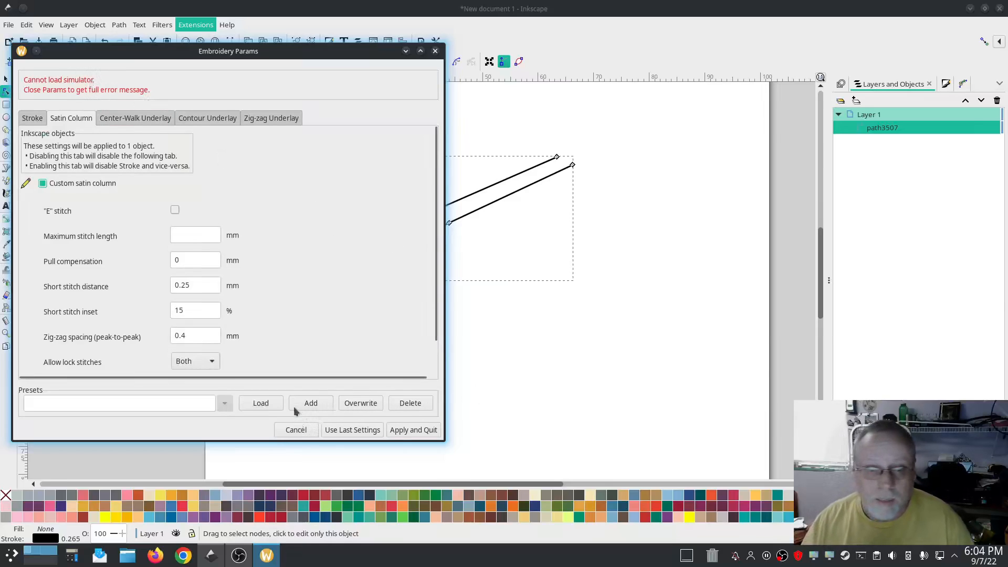
left_click(295, 430)
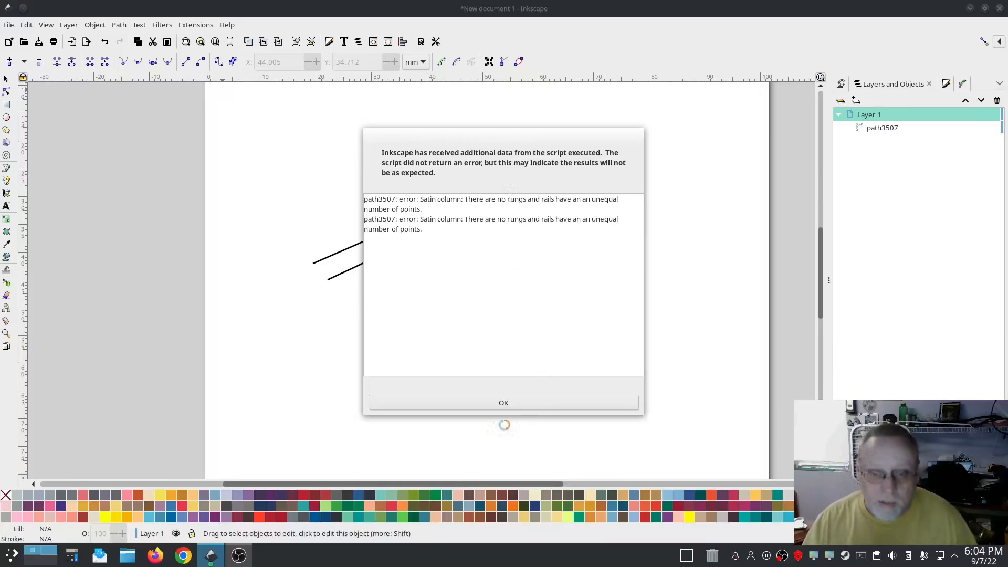
left_click(504, 403)
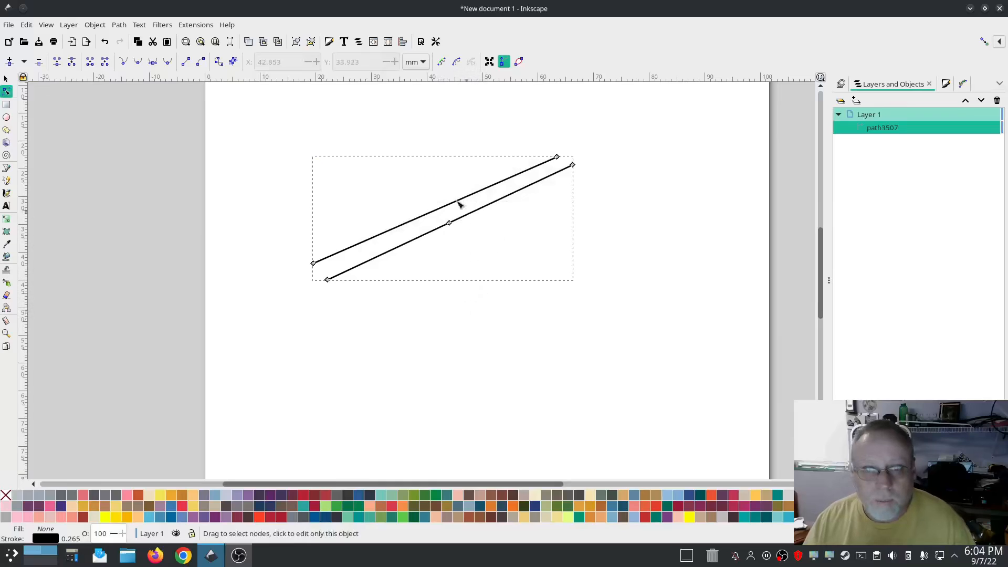
Step: Insert a matching node at about X 42, Y 32 mm on the upper rail, and preview the rails as a custom satin column without applying it
double_click(438, 209)
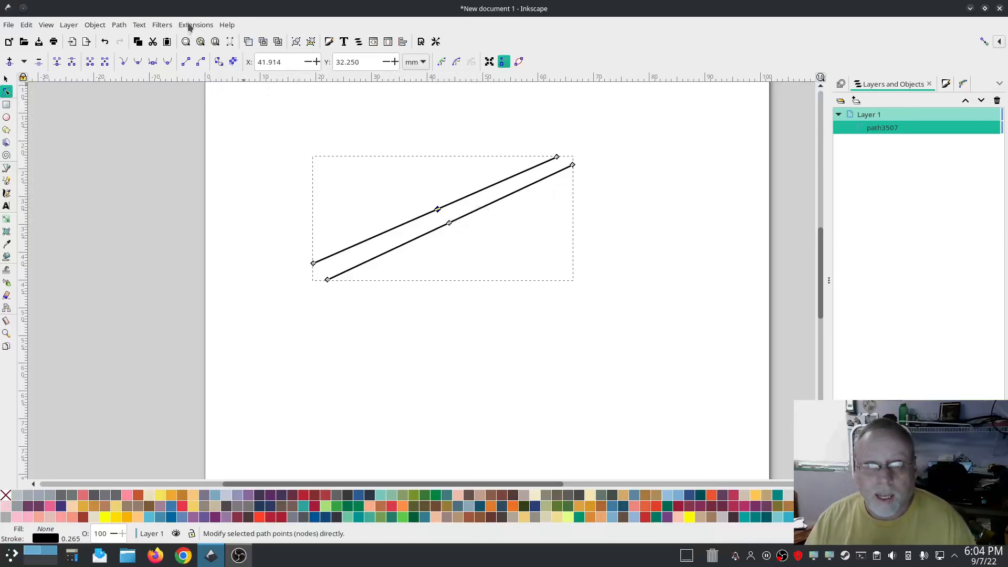
left_click(208, 25)
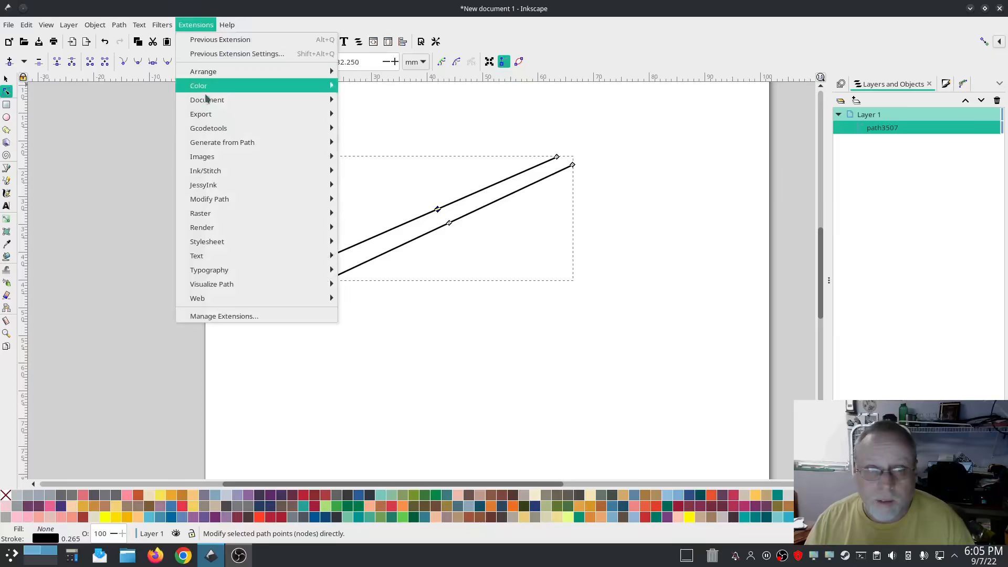
mouse_move(209, 173)
left_click(368, 254)
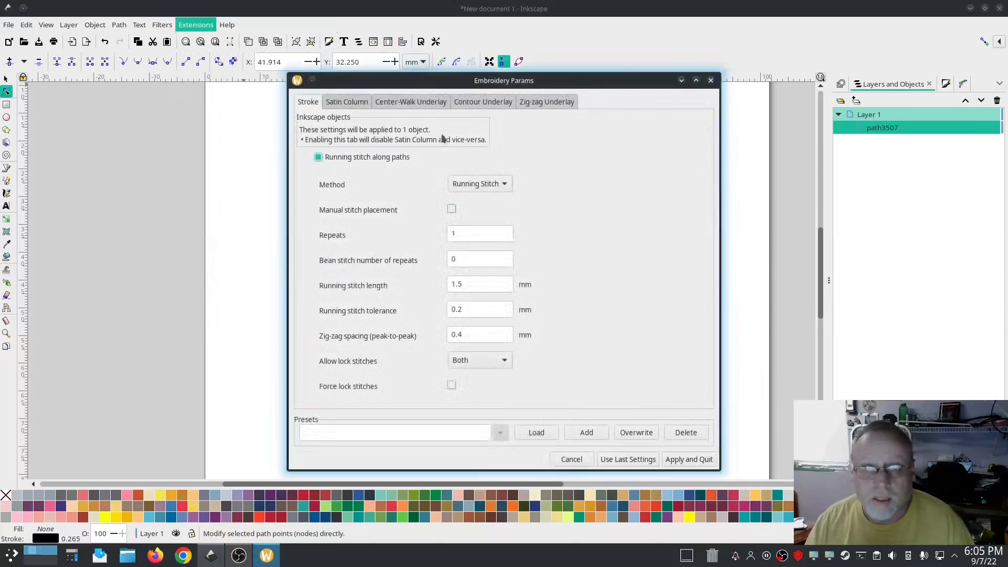
left_click_drag(399, 84, 130, 79)
left_click(78, 97)
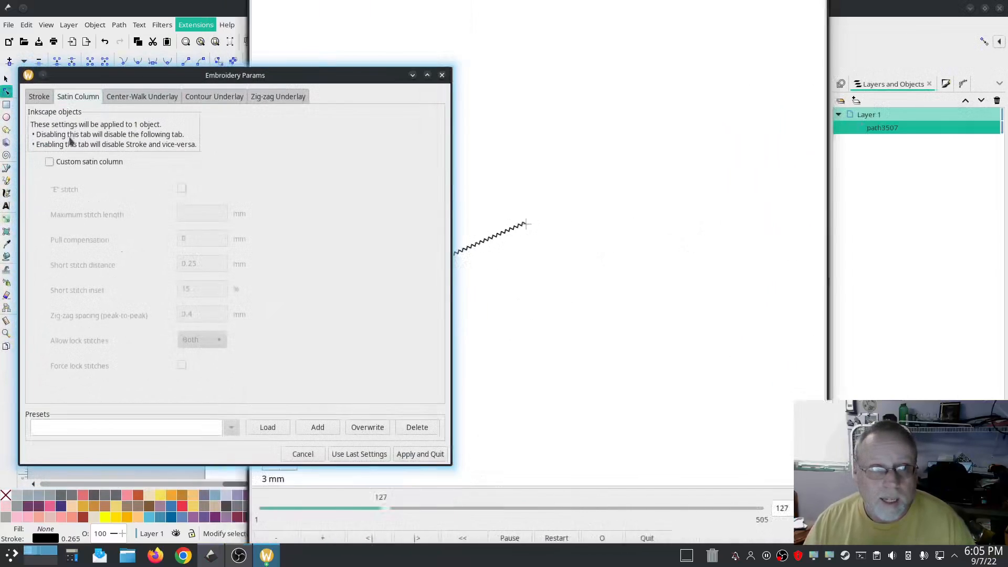
left_click(49, 162)
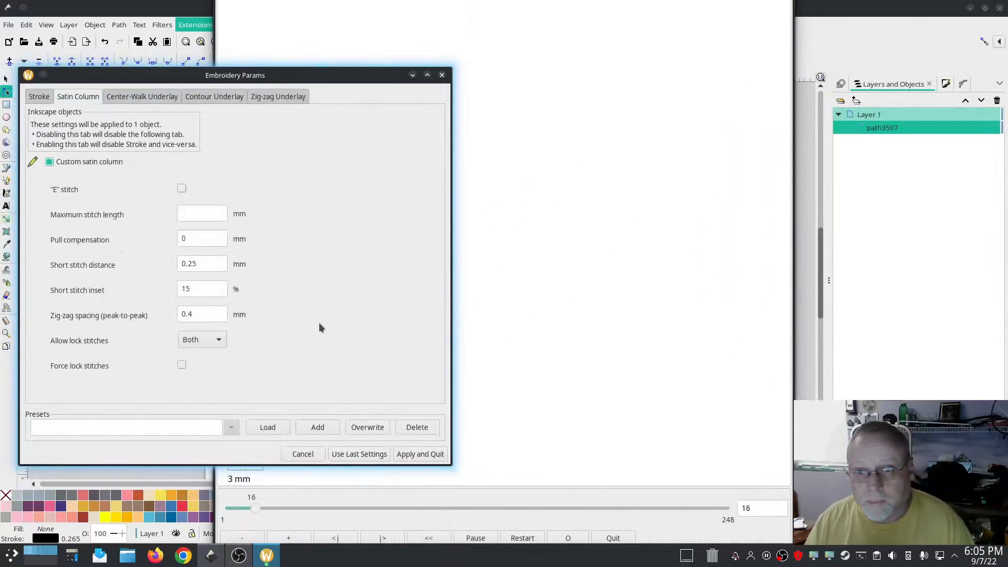
left_click(590, 397)
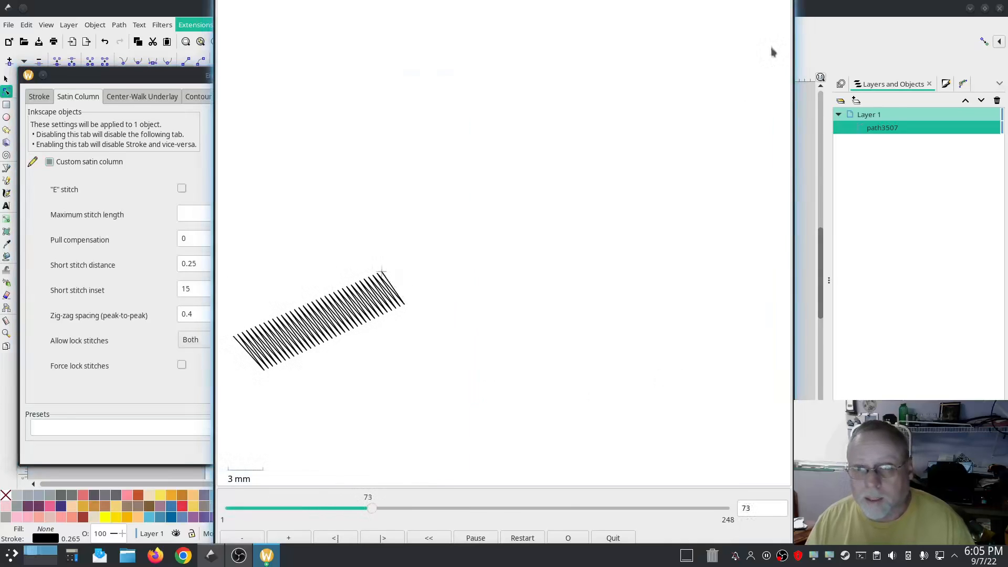
left_click(617, 540)
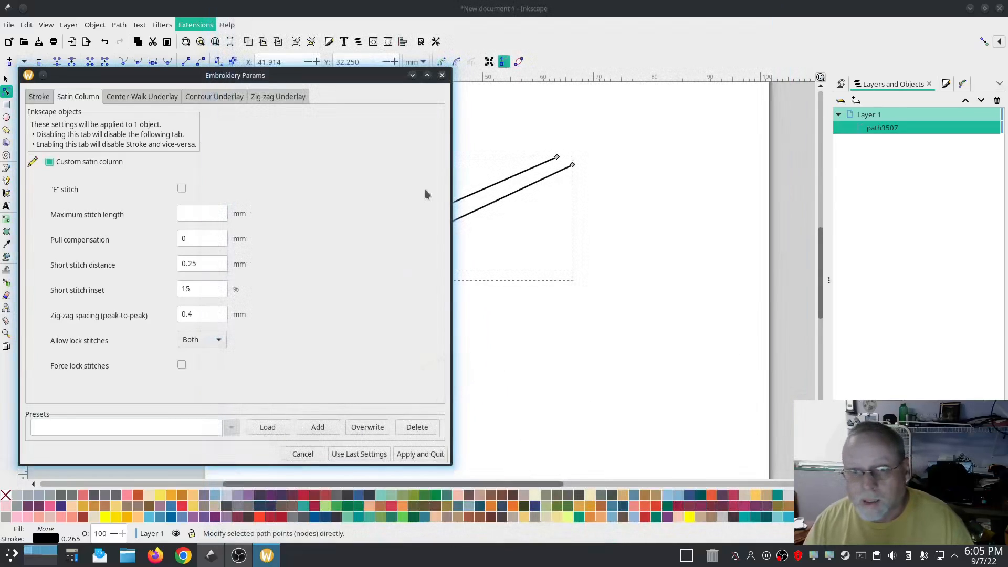
left_click(442, 75)
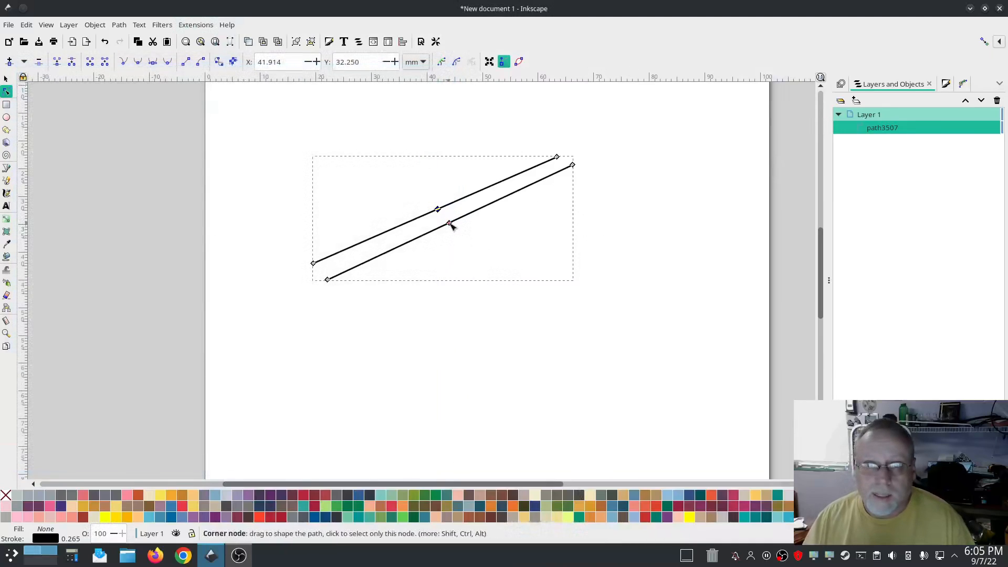
Step: Slide the upper middle node to about X 34, Y 36 mm and the lower one up its rail, and preview the custom satin column without applying
left_click_drag(455, 226, 396, 230)
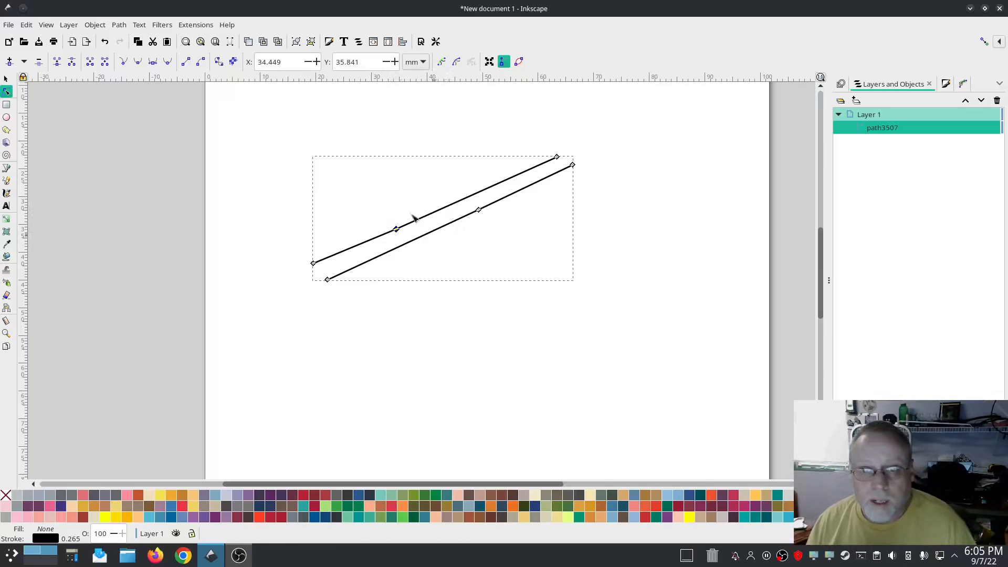
left_click(195, 24)
mouse_move(205, 170)
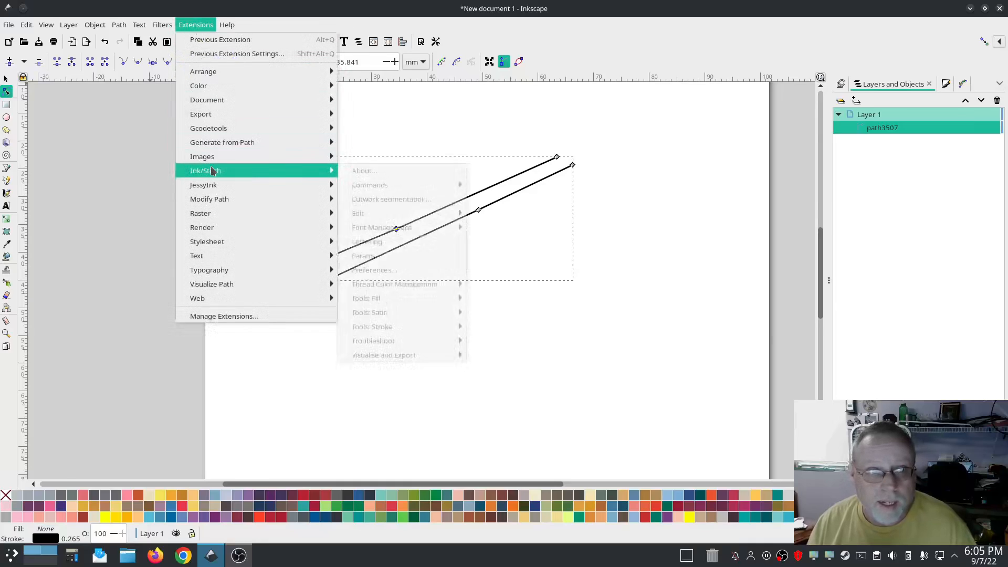
mouse_move(430, 297)
left_click(441, 256)
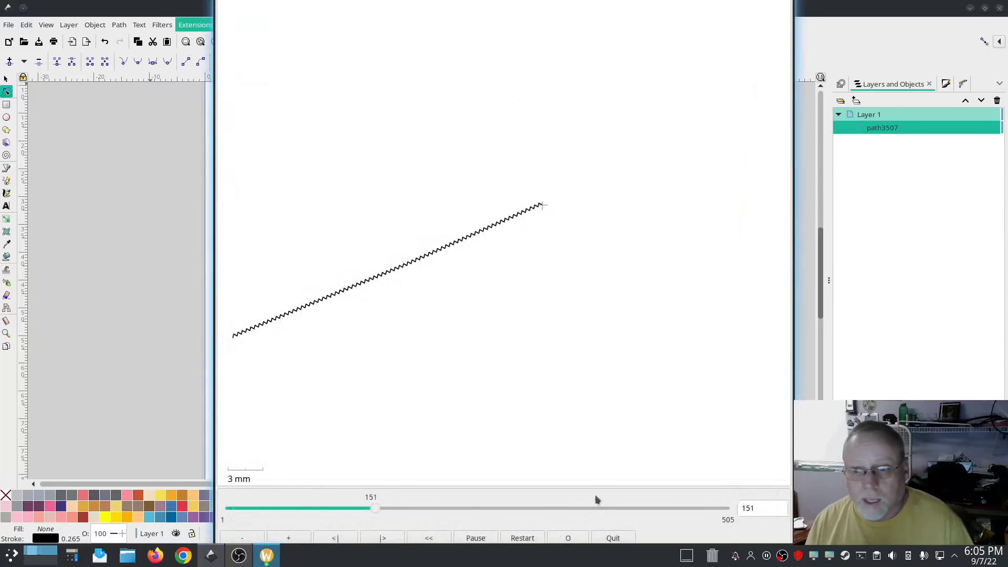
left_click(606, 536)
left_click(345, 99)
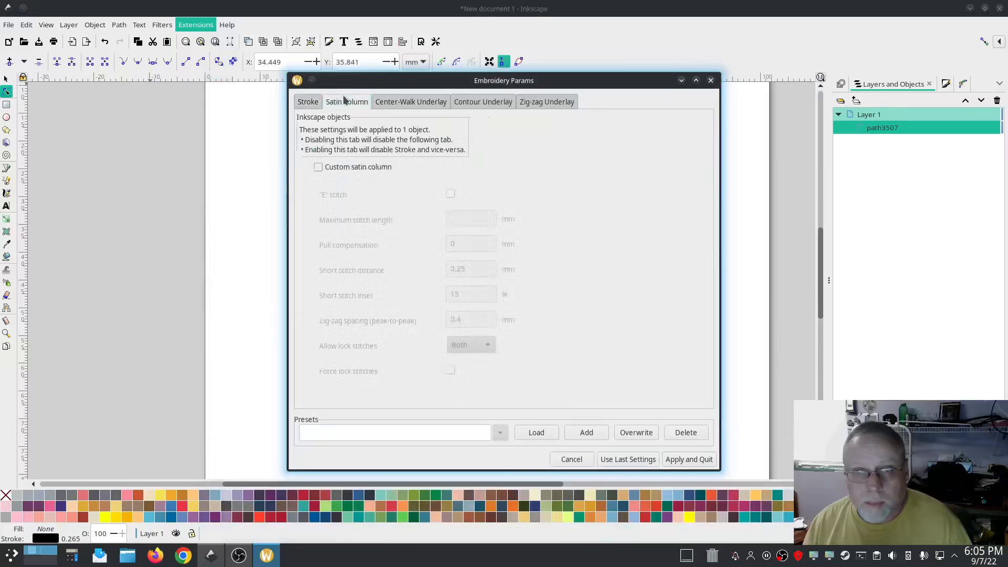
left_click(318, 166)
left_click_drag(387, 90, 168, 71)
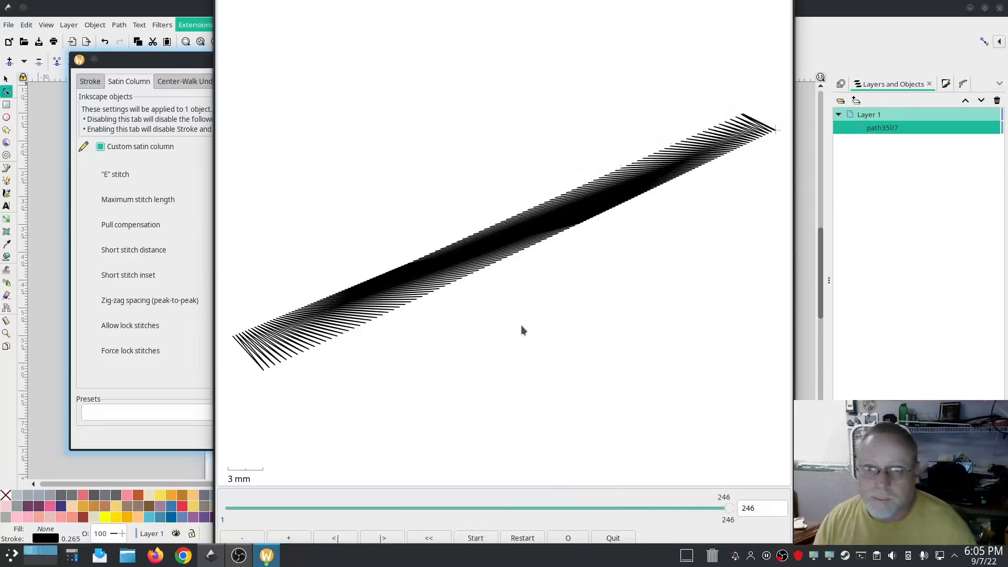
left_click(607, 536)
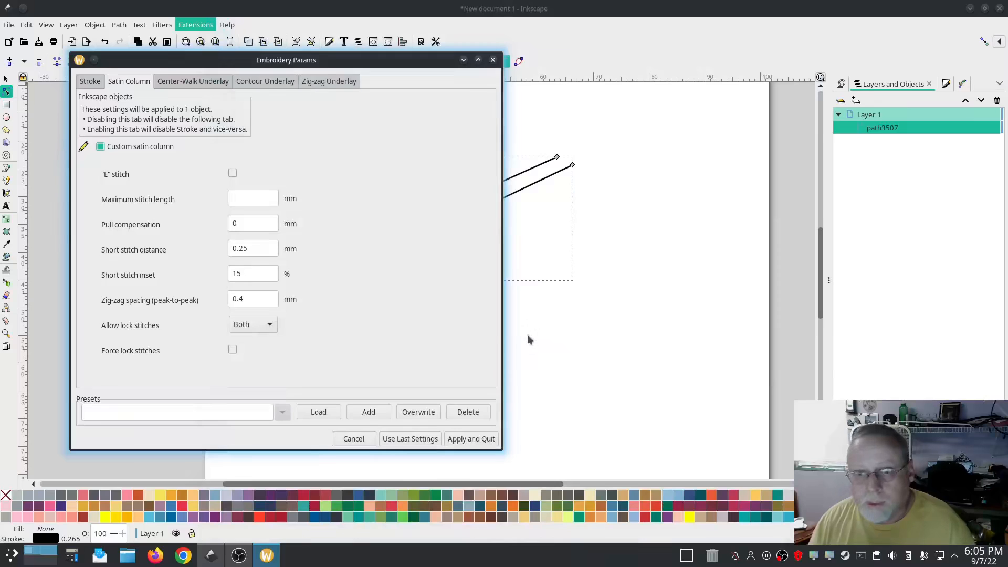
left_click(562, 286)
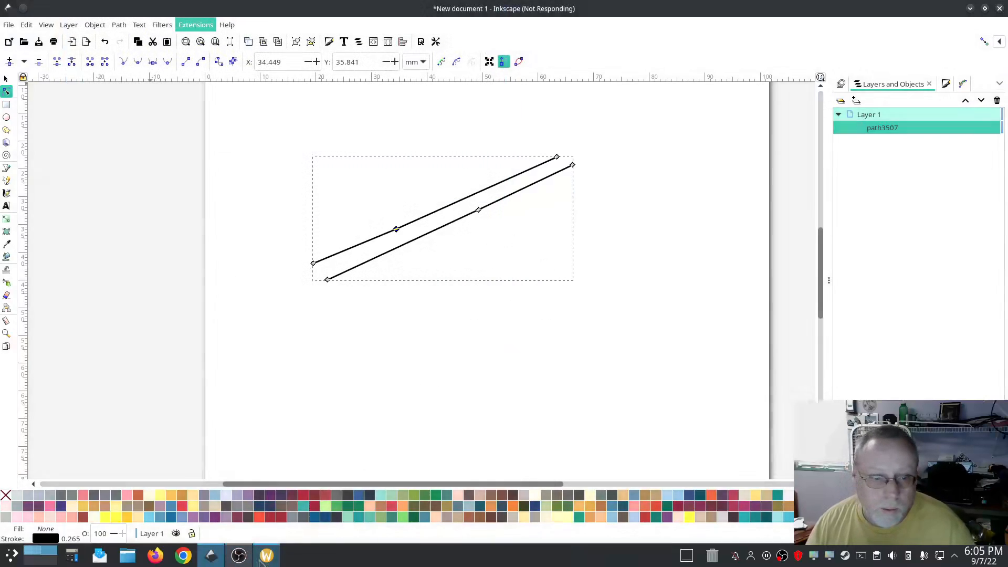
left_click(266, 556)
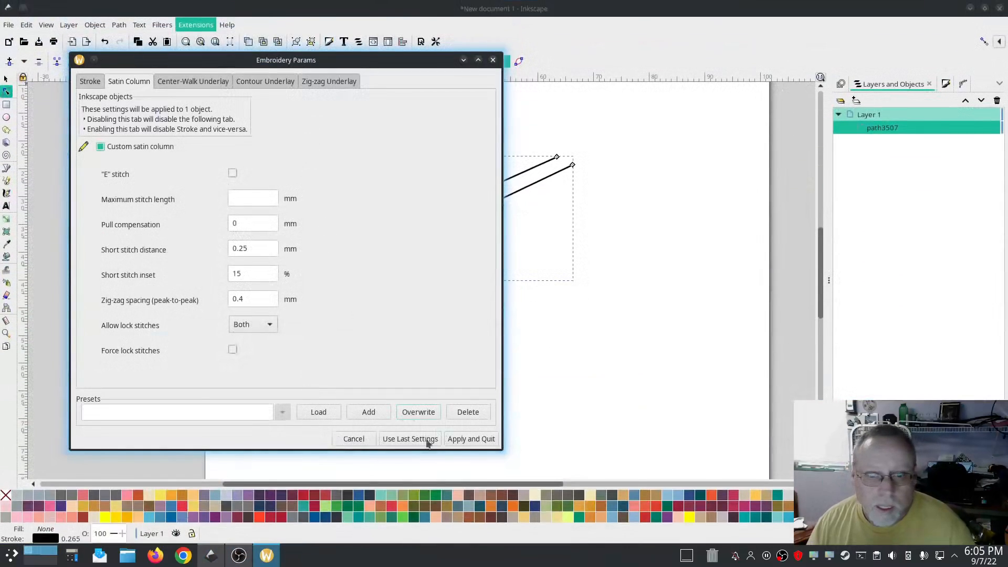
left_click(354, 439)
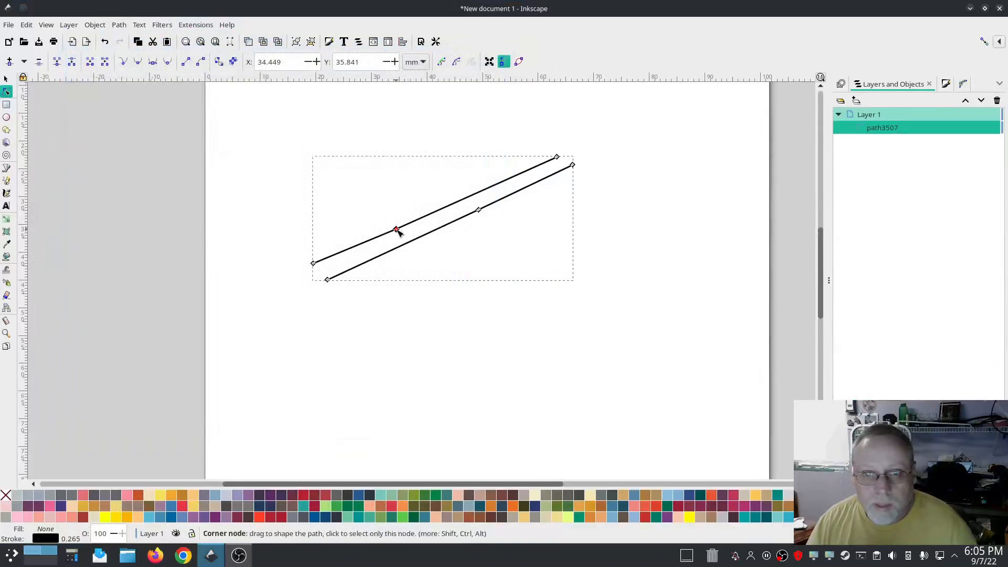
Step: Spread the middle nodes outward, the upper one to about X 41, Y 31 mm, and preview the widened custom satin column without applying it
left_click_drag(396, 230, 432, 203)
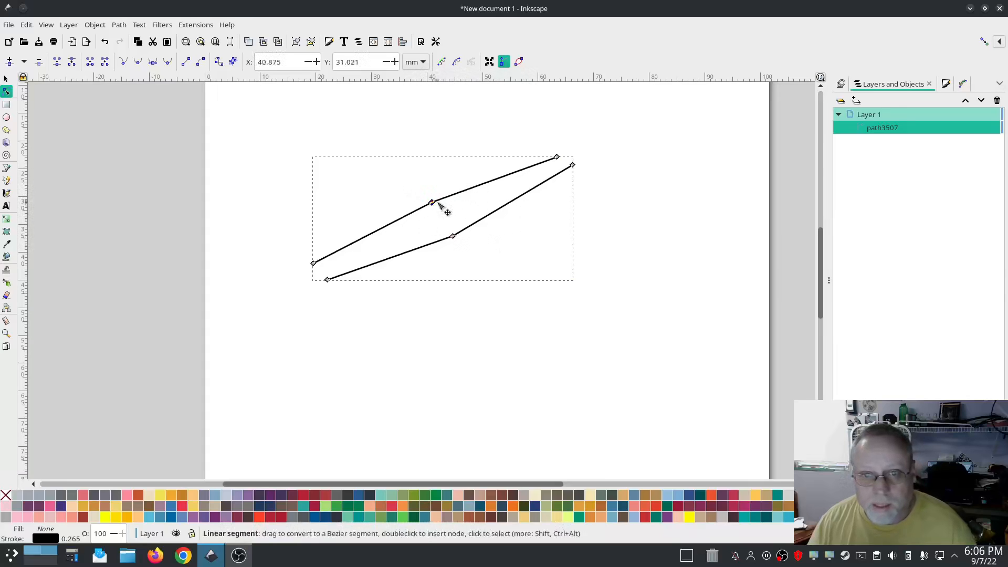
left_click(196, 25)
mouse_move(226, 171)
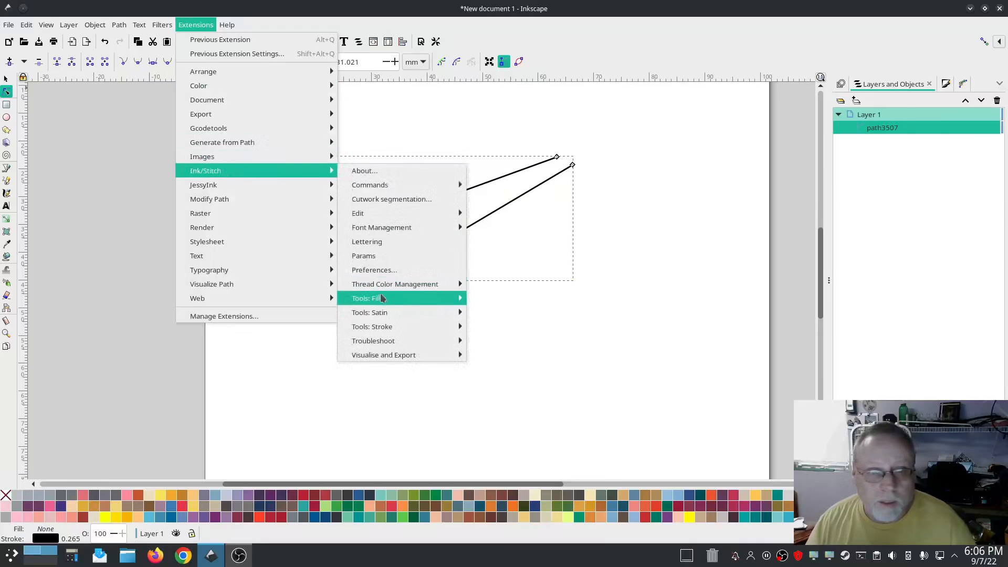
left_click(368, 255)
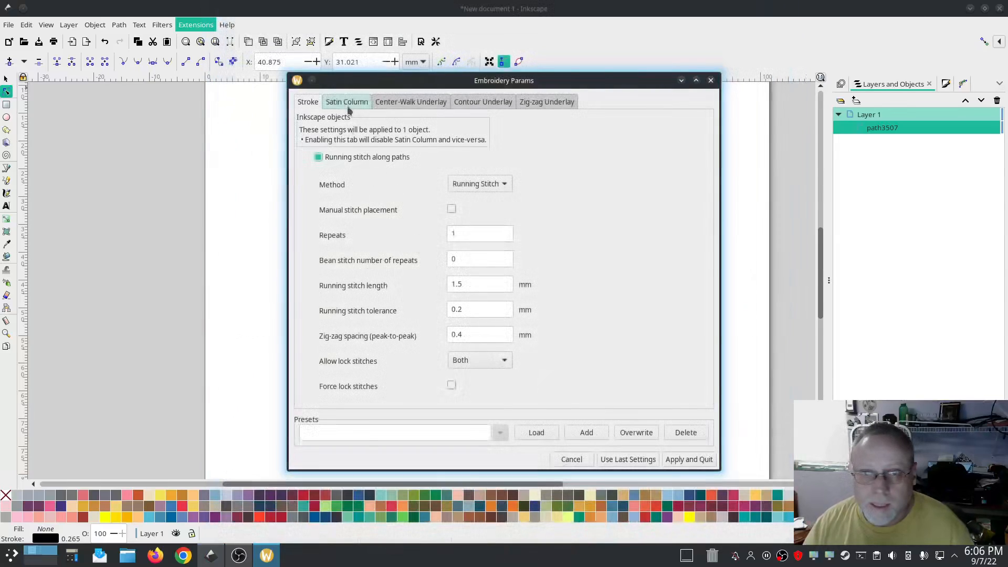
left_click(348, 103)
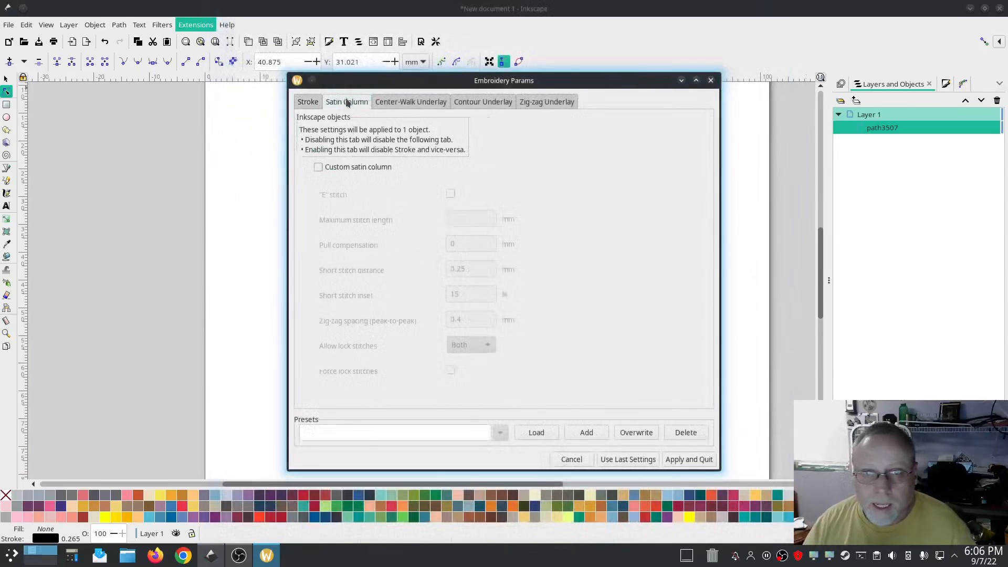
left_click(319, 166)
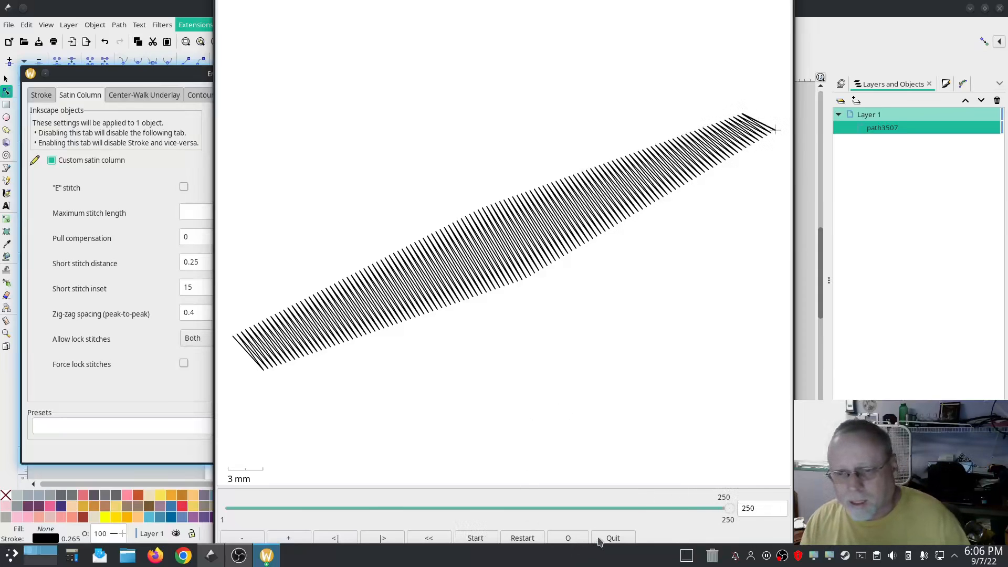
left_click(609, 539)
left_click(444, 73)
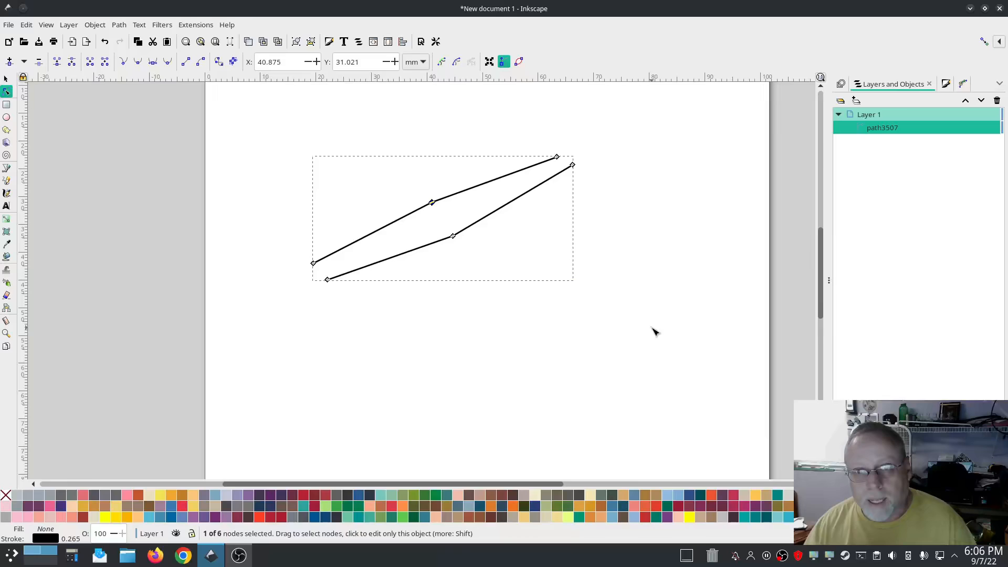
Step: Select all nodes of both rails and delete the whole path
left_click(428, 249)
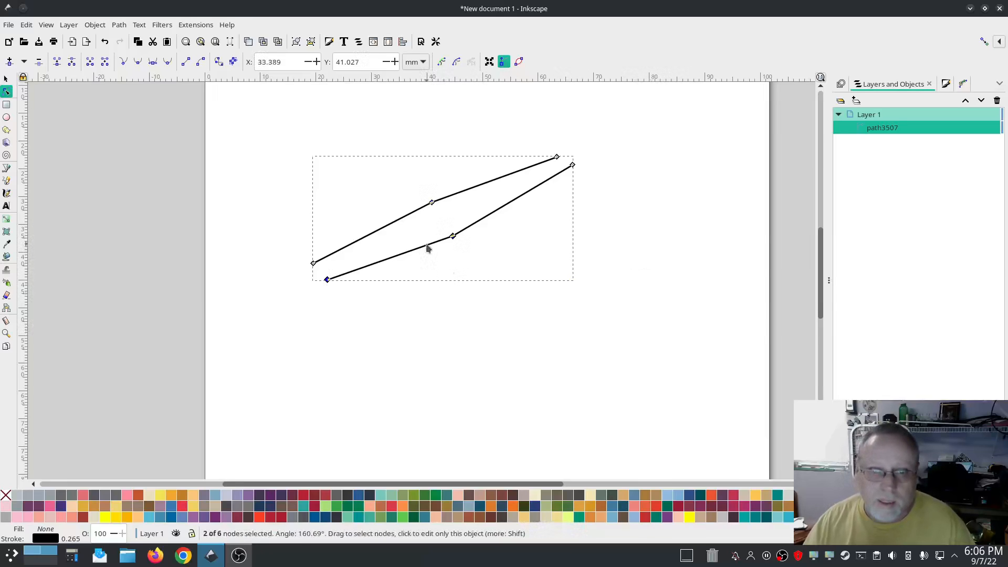
left_click_drag(632, 316, 265, 151)
key("Delete")
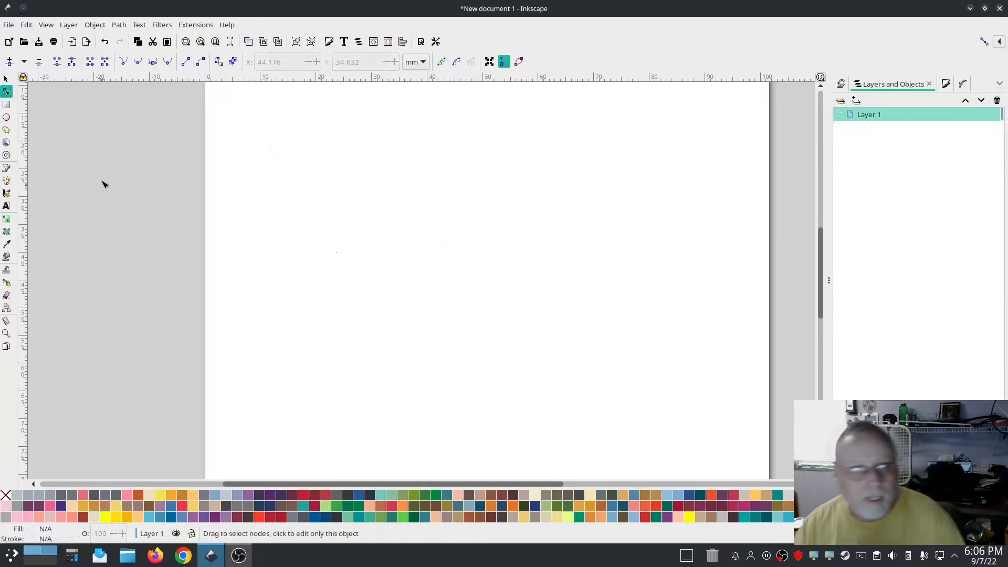
Step: Draw two new separate, roughly parallel straight rails sloping up to the right with the Pencil tool
left_click(7, 168)
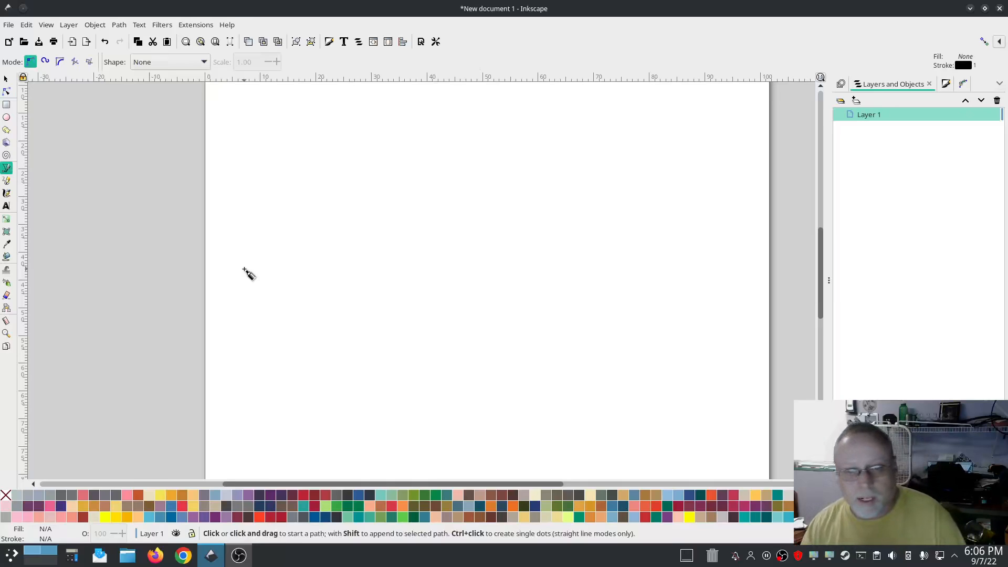
left_click(7, 181)
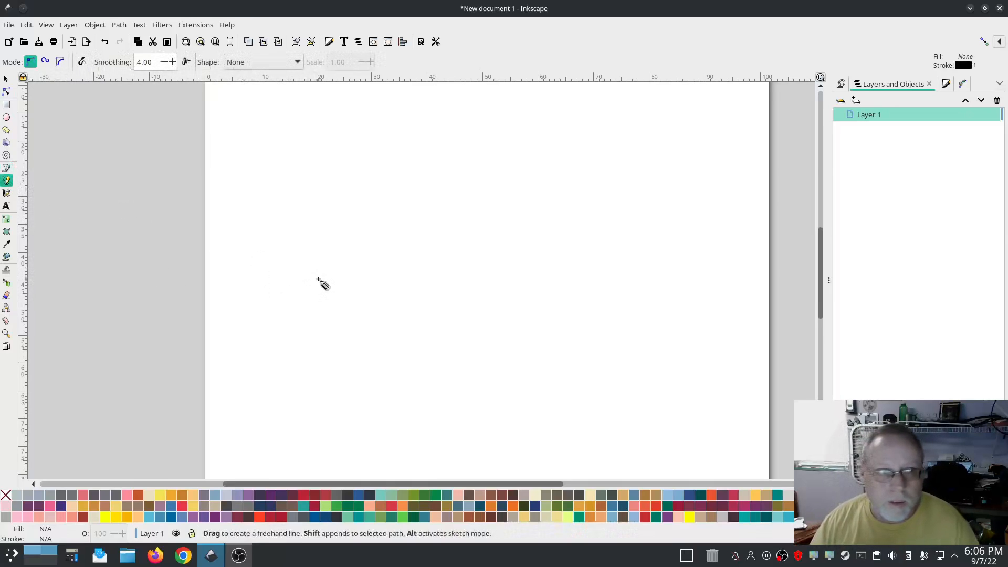
mouse_move(318, 280)
left_mouse_down()
mouse_move(500, 244)
mouse_move(635, 165)
mouse_move(551, 274)
mouse_move(325, 366)
mouse_move(338, 307)
left_mouse_up()
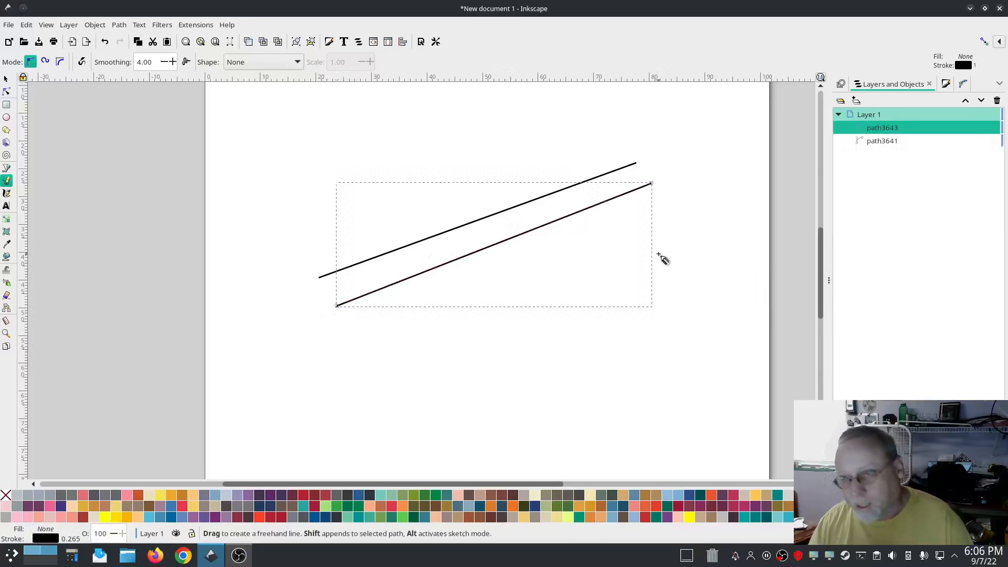
Step: Combine the two rails into one path and preview it as a custom satin column in Ink/Stitch Params without applying
left_click(887, 142, "shift")
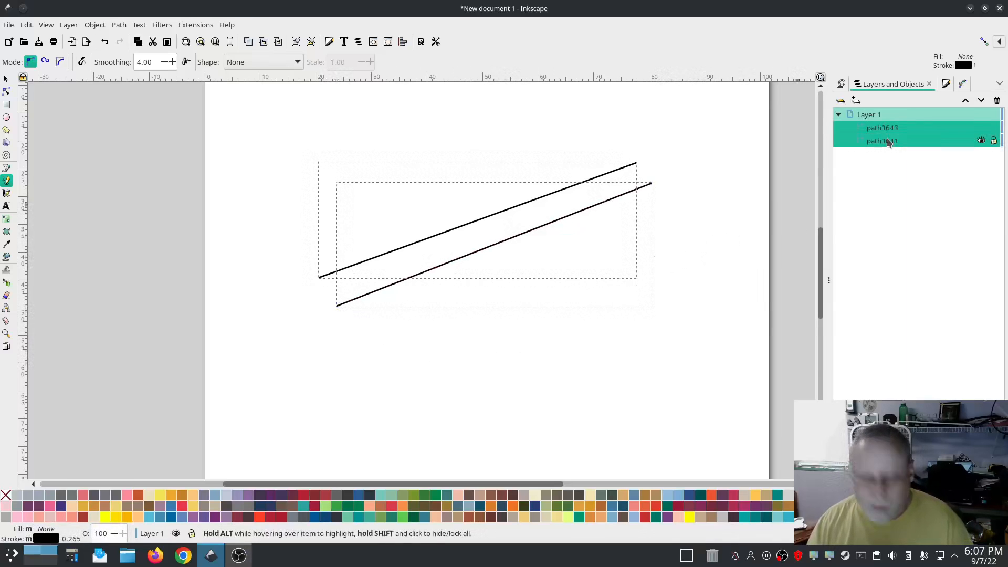
key("ctrl+k")
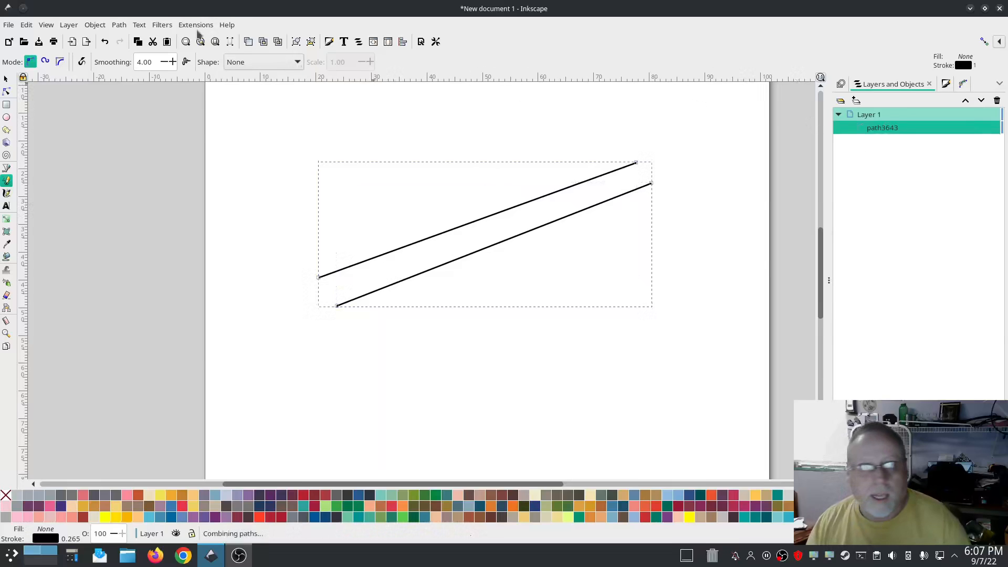
left_click(195, 25)
mouse_move(210, 171)
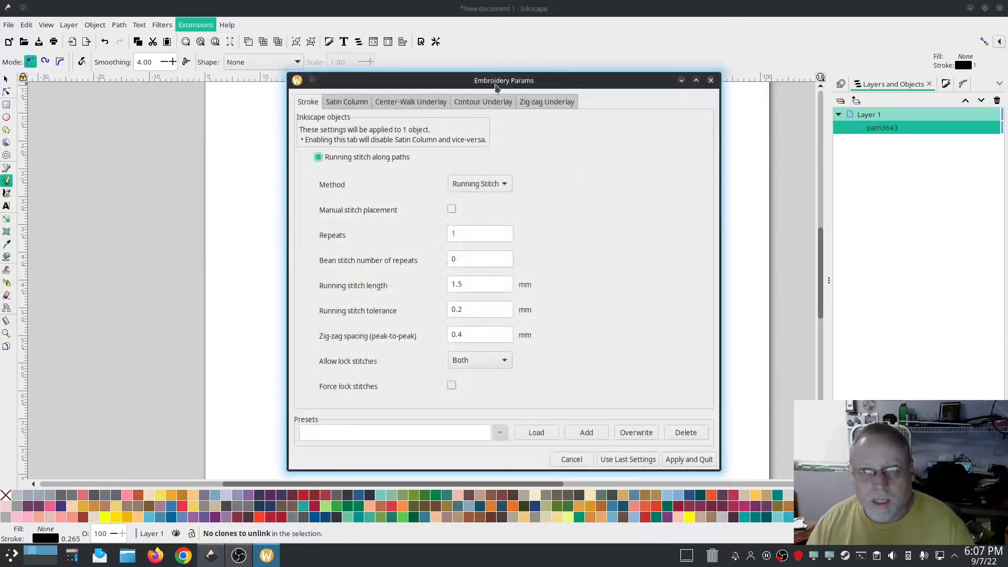
left_click_drag(495, 84, 219, 69)
left_click(85, 89)
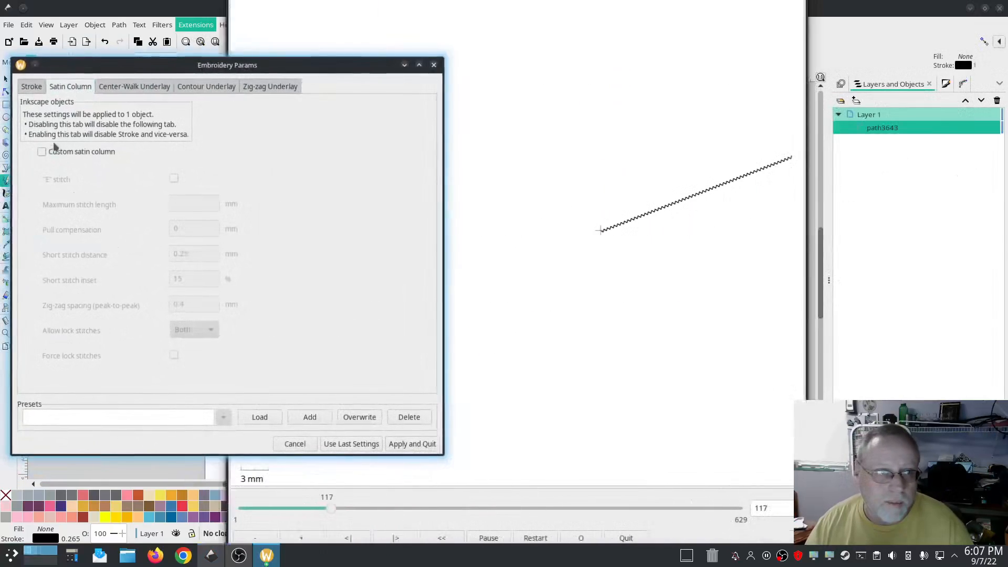
left_click(52, 151)
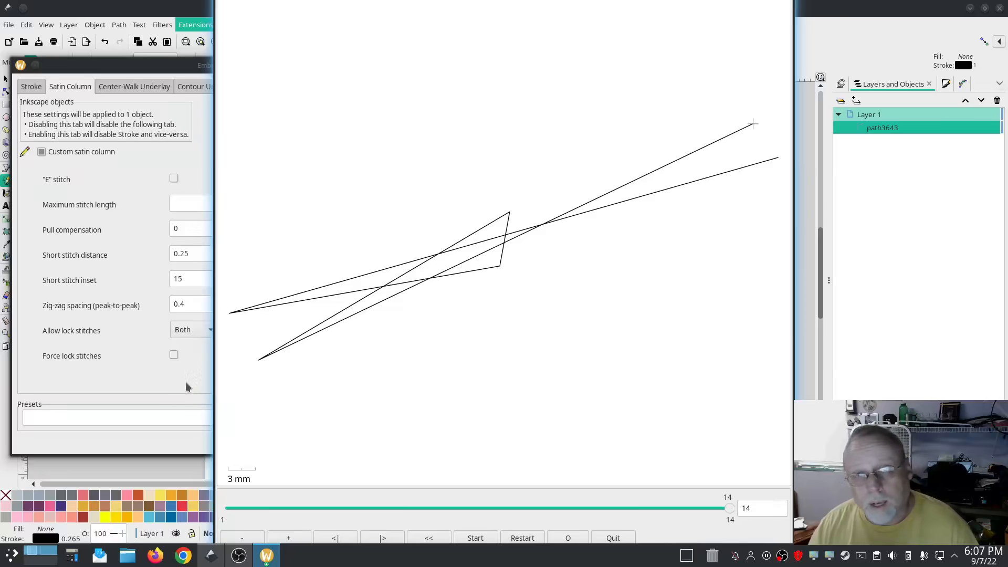
left_click(613, 537)
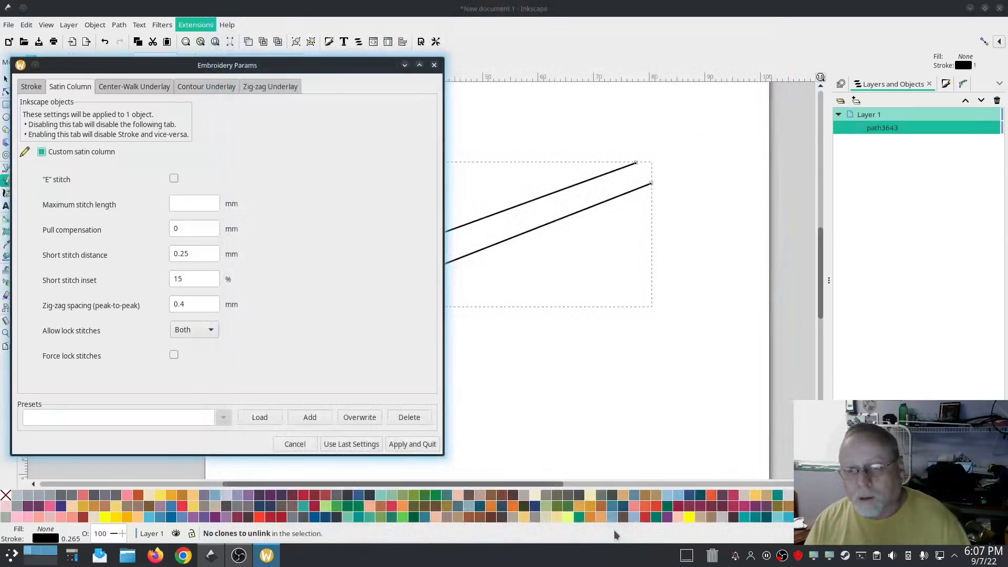
left_click(292, 444)
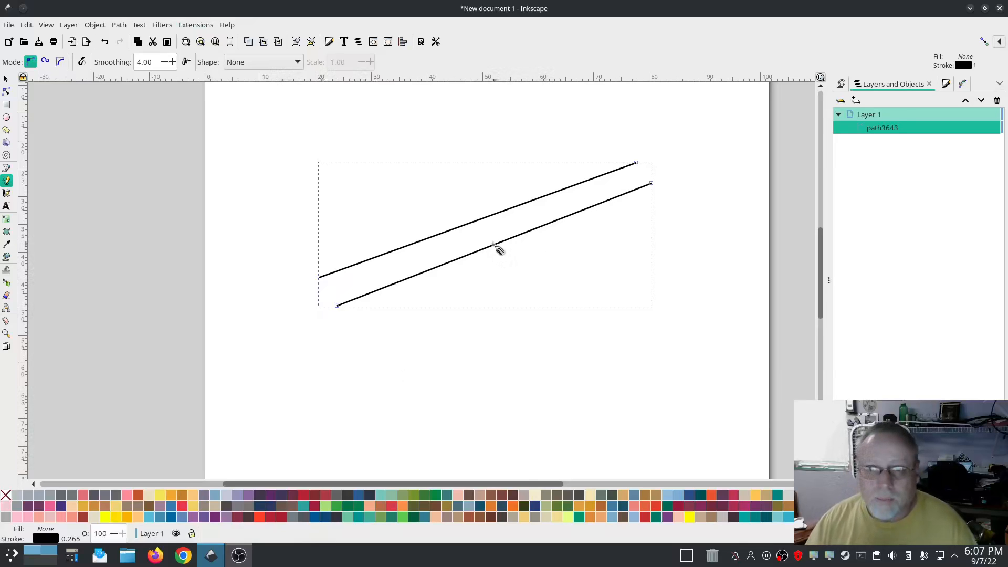
Step: Reverse the direction of the lower rail within the combined path
left_click(6, 91)
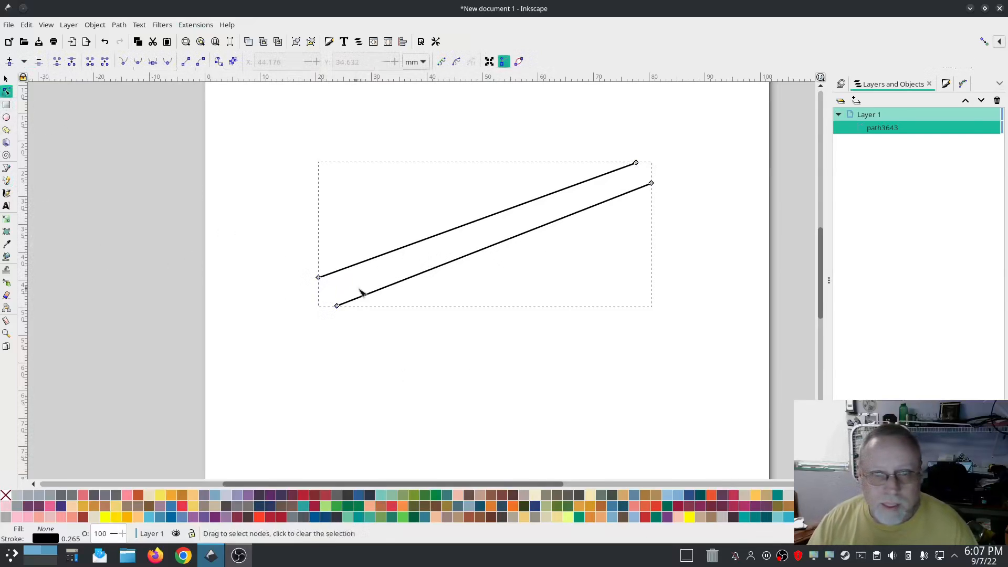
left_click(375, 295)
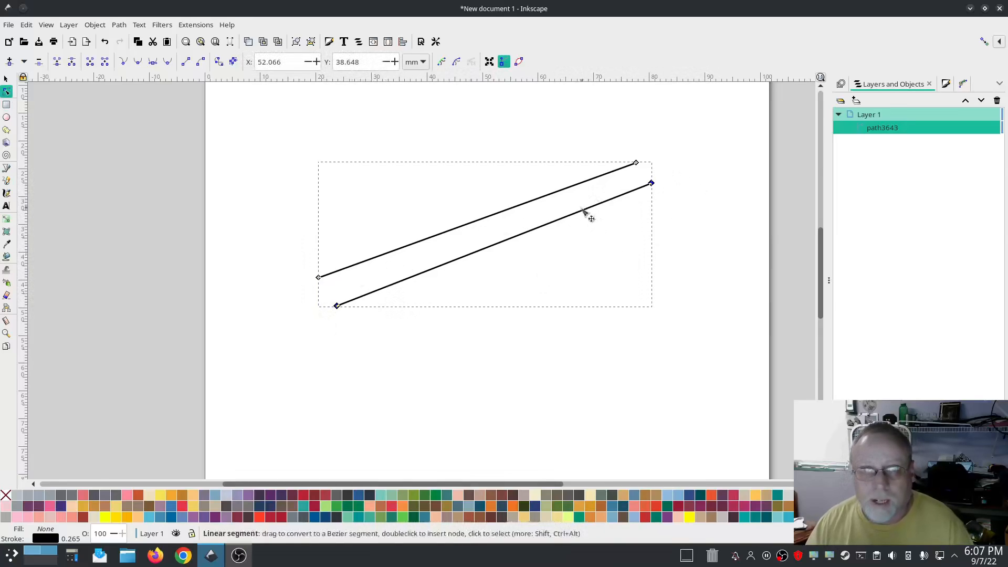
left_click(119, 24)
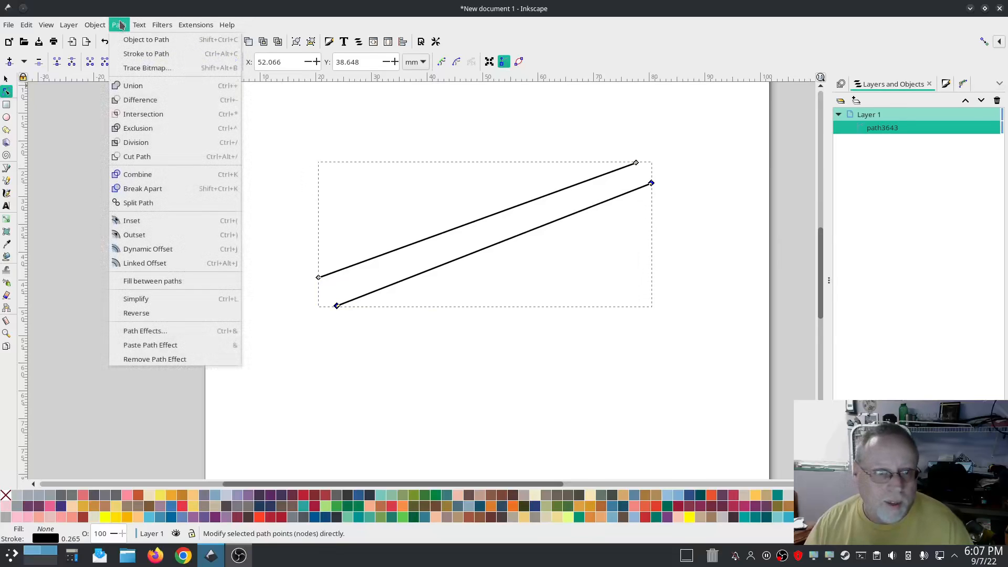
left_click(134, 315)
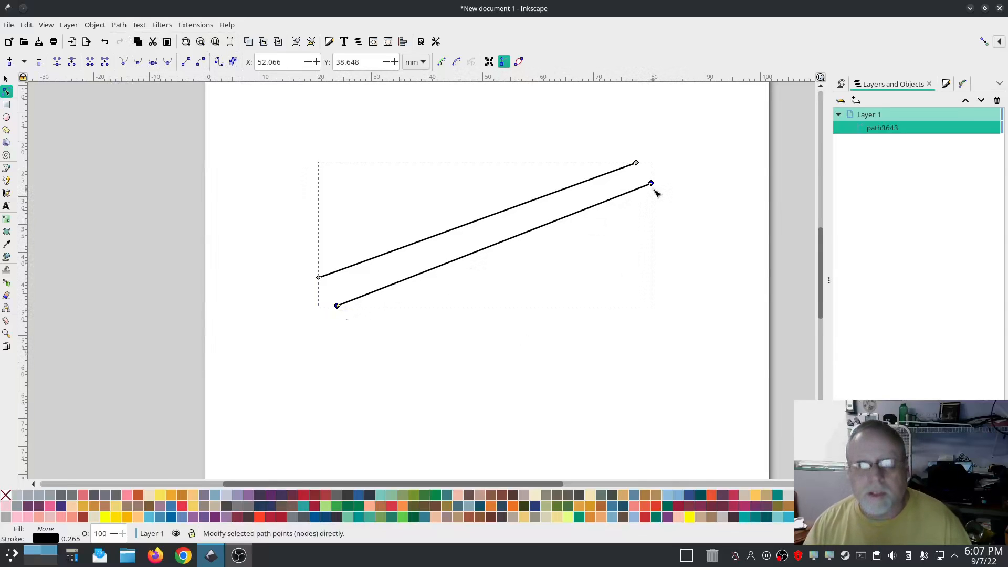
left_click(253, 145)
Step: Preview the path with the reversed rail as a custom satin column, and leave the embroidery parameters without applying them
left_click(196, 25)
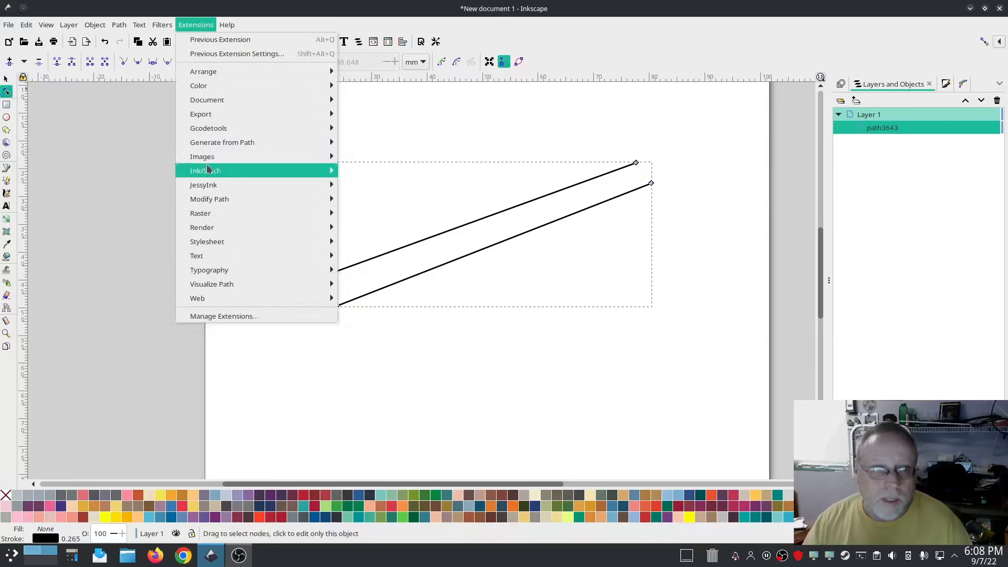
mouse_move(206, 171)
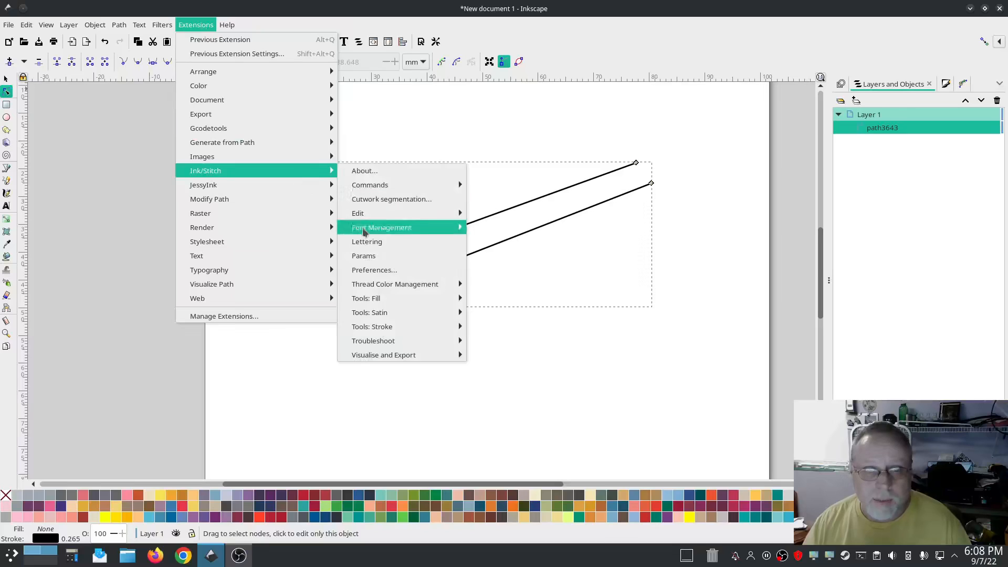
left_click(368, 256)
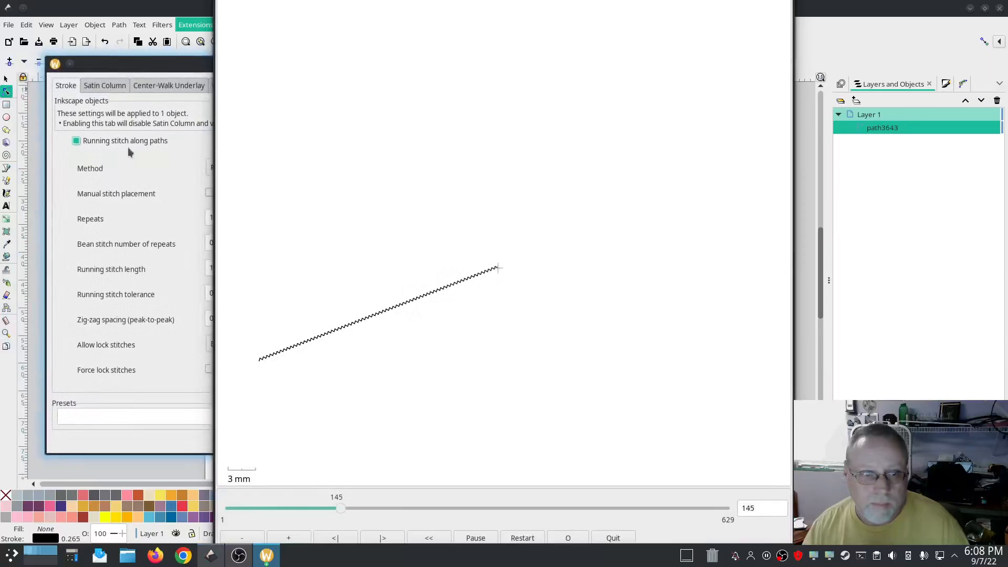
left_click(92, 82)
left_click(76, 152)
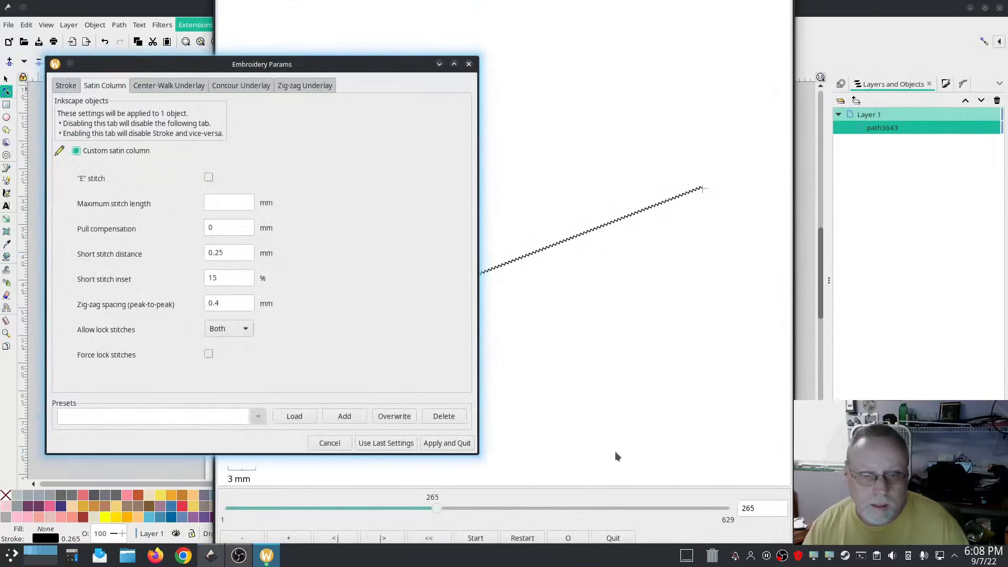
left_click(706, 430)
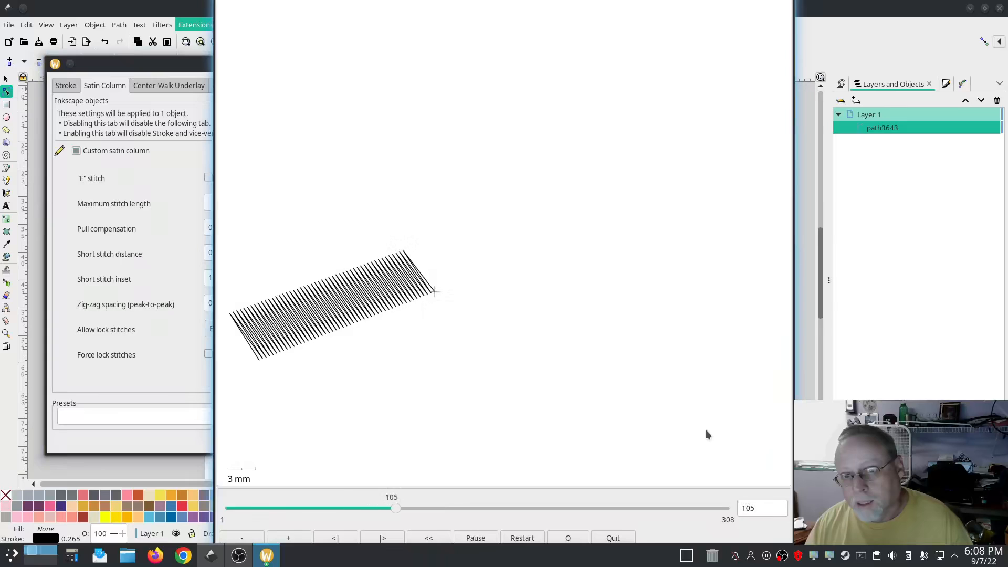
left_click(617, 538)
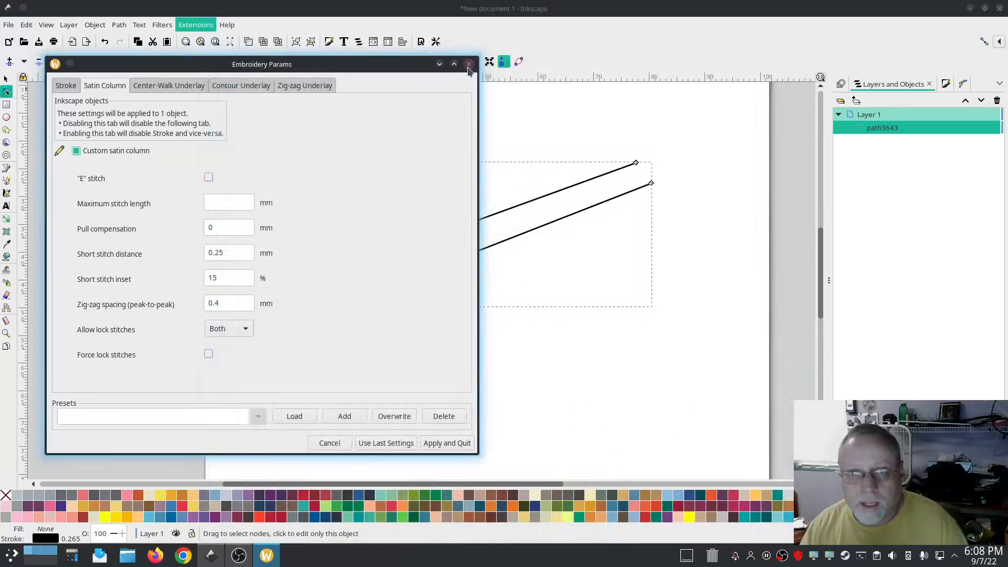
key("Escape")
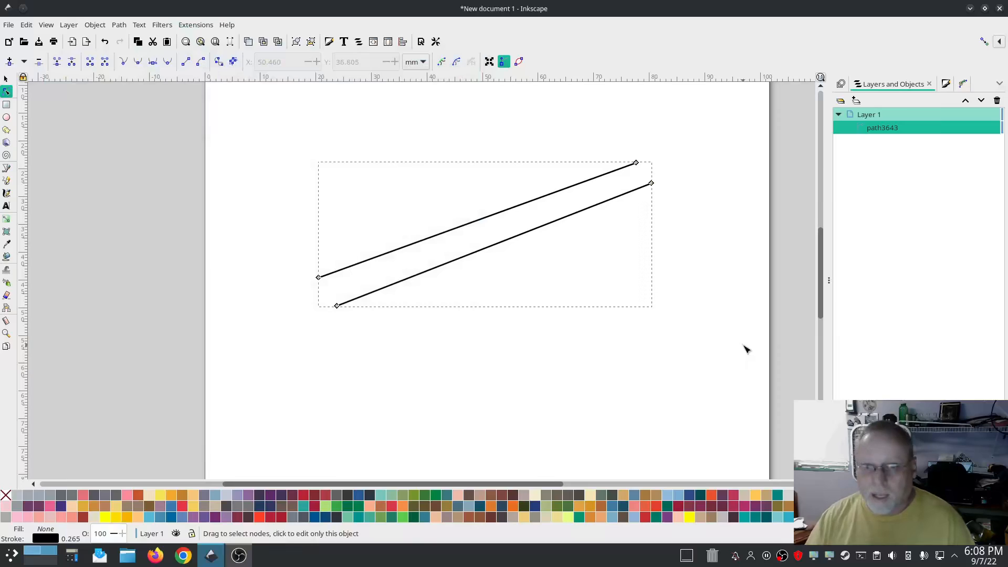
Step: Draw three straight rungs across both rails near the left end, middle and right end with the Pencil tool, and combine all paths
left_click(7, 169)
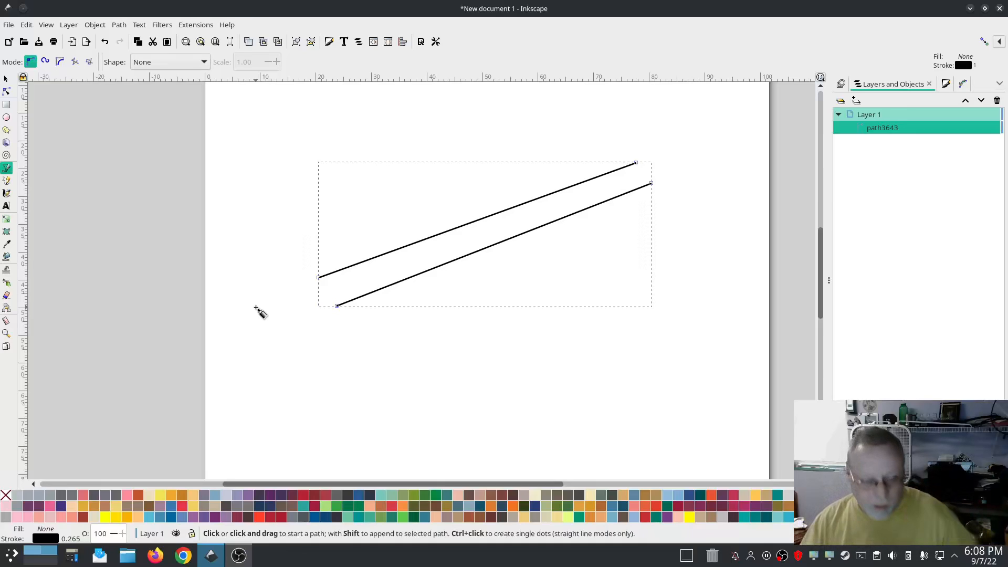
left_click(6, 181)
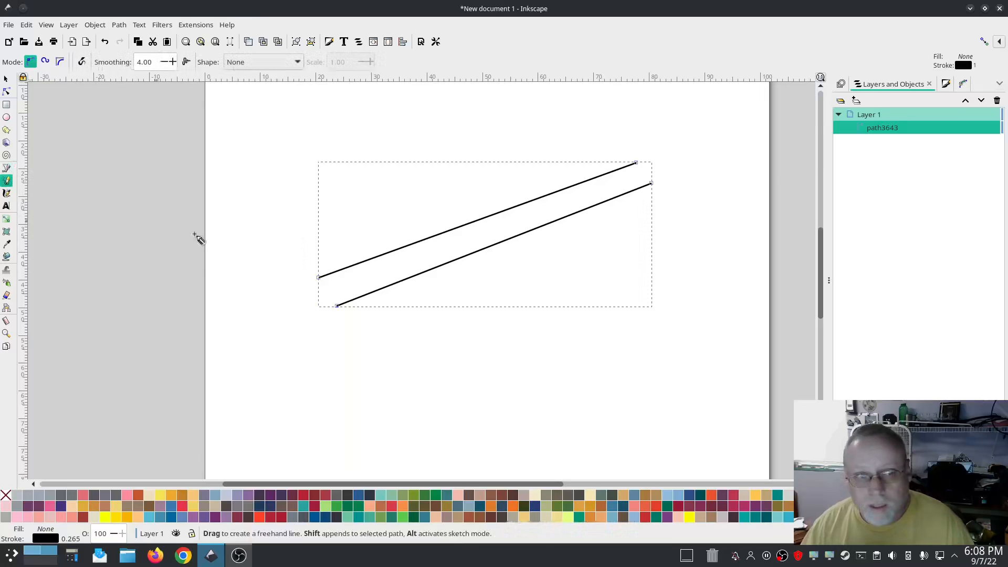
left_click(384, 304)
left_click(354, 252)
left_click(494, 251)
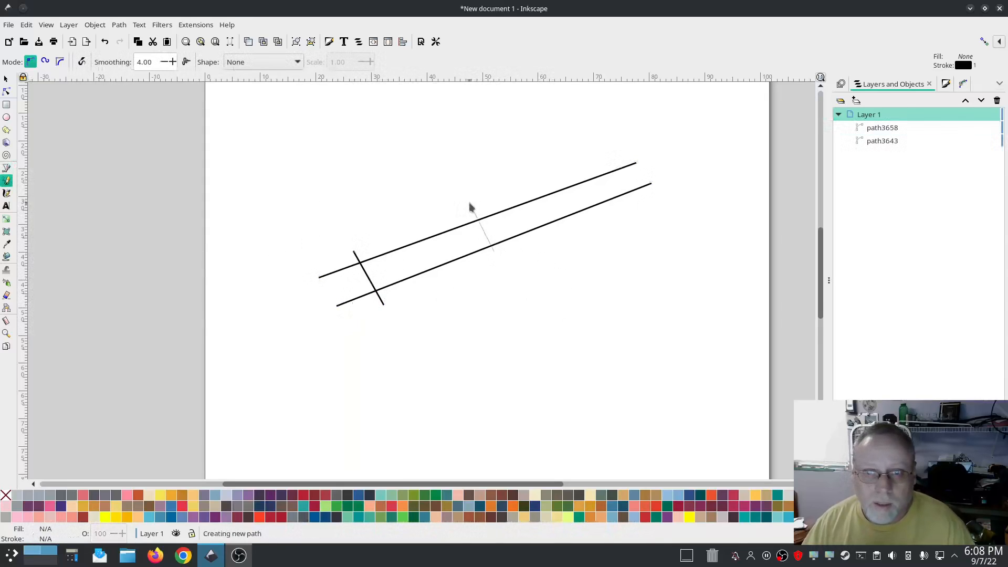
left_click(469, 203)
left_click(618, 206)
left_click(588, 164)
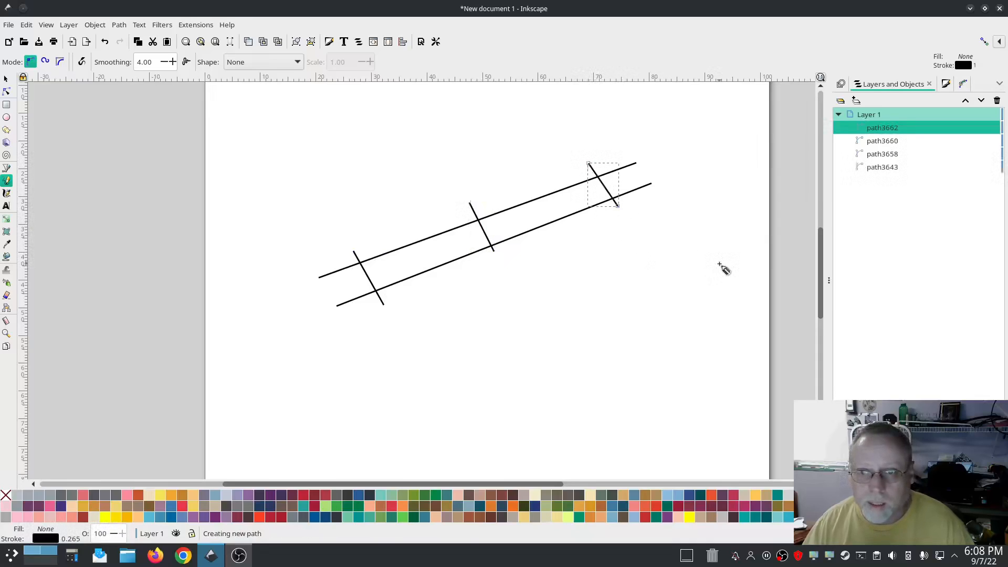
left_click(876, 167, "shift")
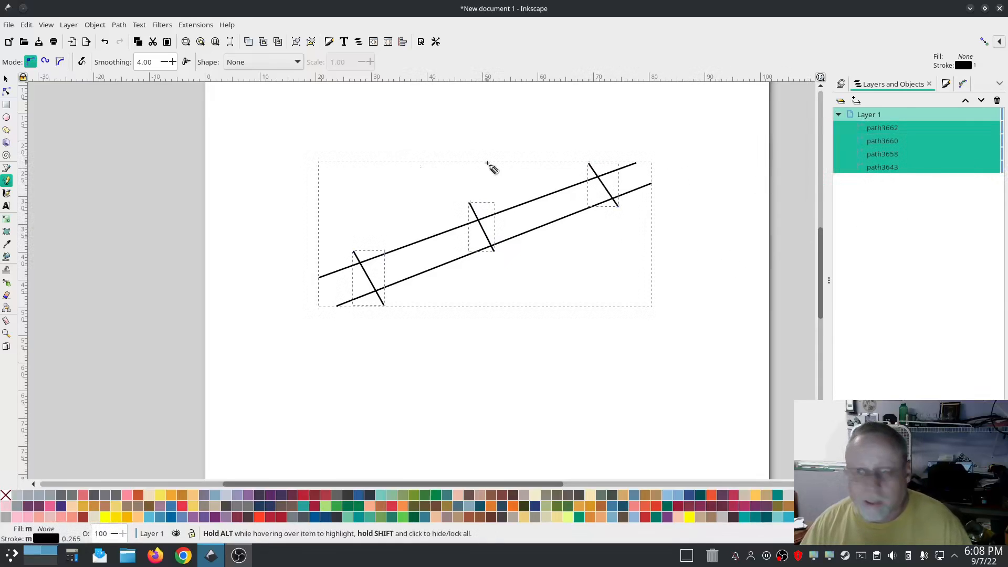
key("ctrl+k")
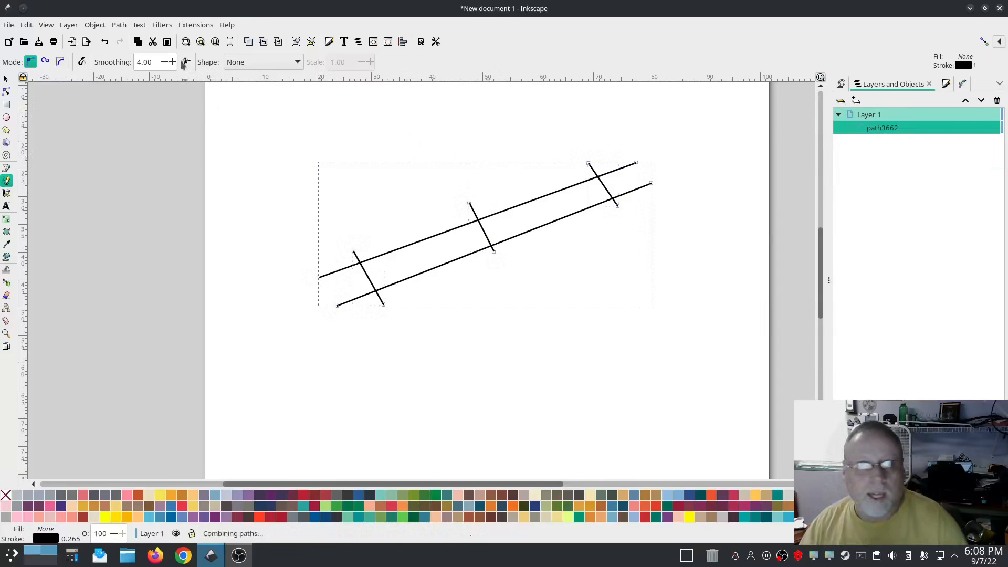
Step: Preview the railed path with its three rungs as a custom satin column without applying the parameters
left_click(184, 25)
mouse_move(205, 171)
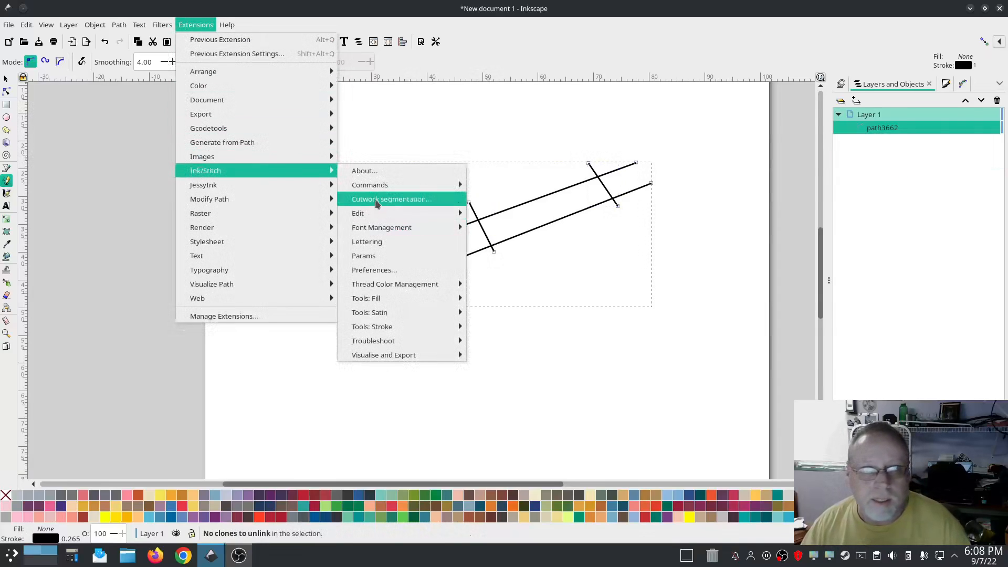
left_click(379, 247)
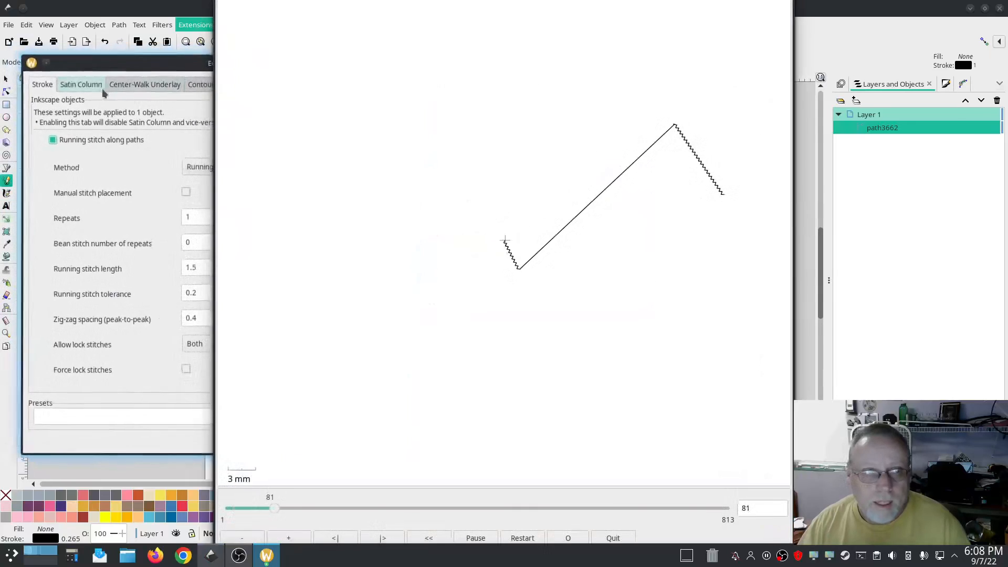
left_click(102, 88)
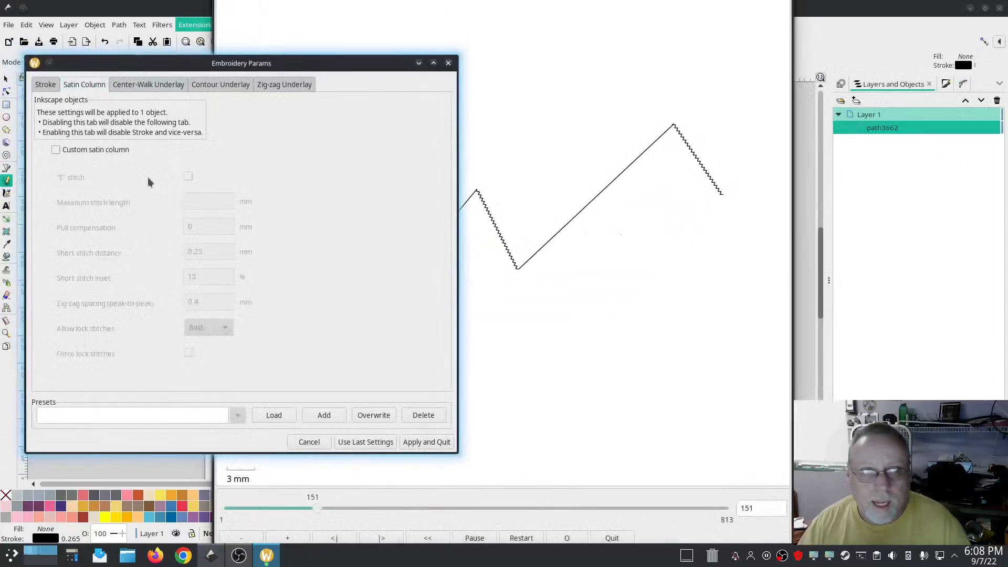
left_click(60, 150)
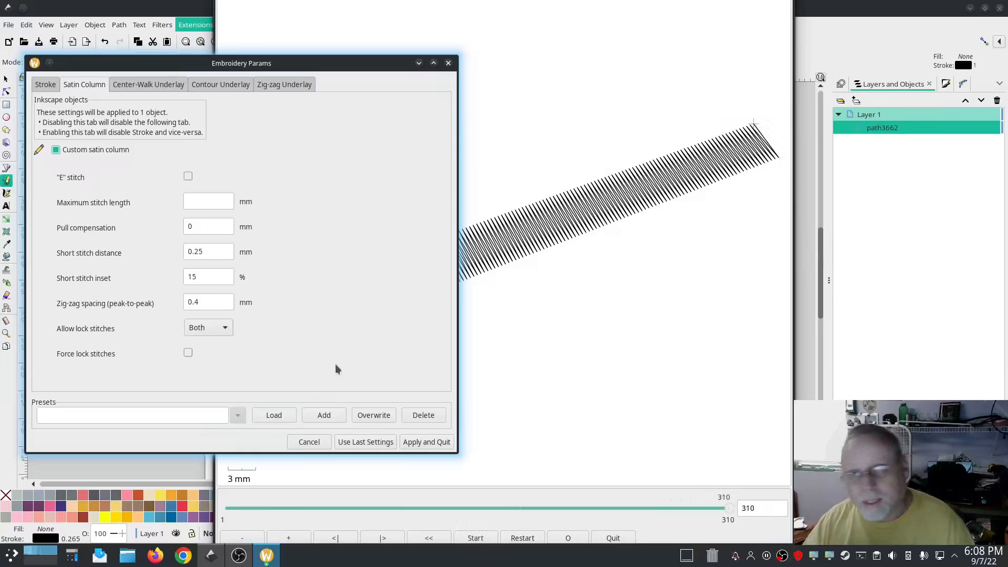
left_click(311, 442)
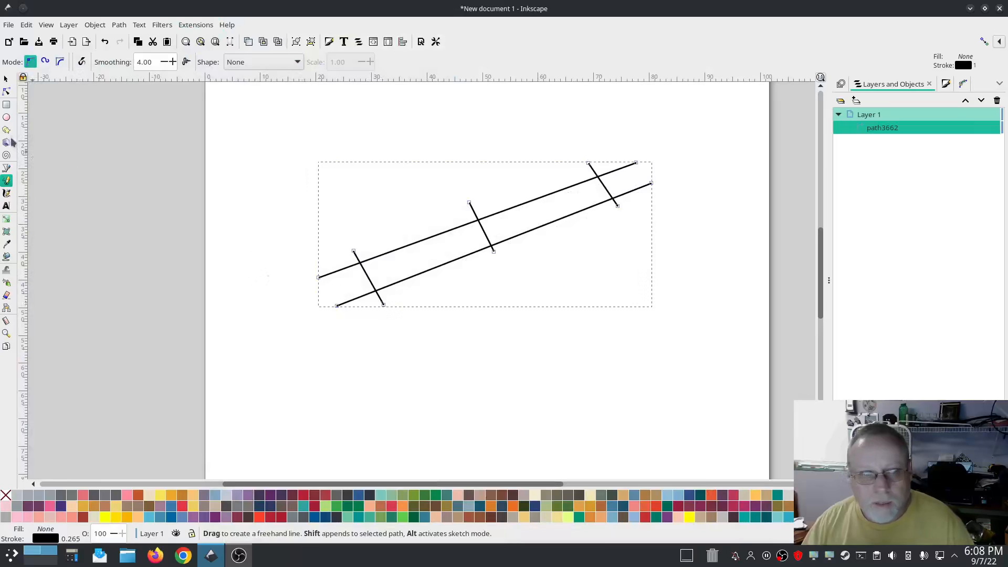
Step: Extend the lower rail's left end to about X 17, Y 52 mm and move the left rung's lower end to about X 38, Y 47 mm
left_click(7, 92)
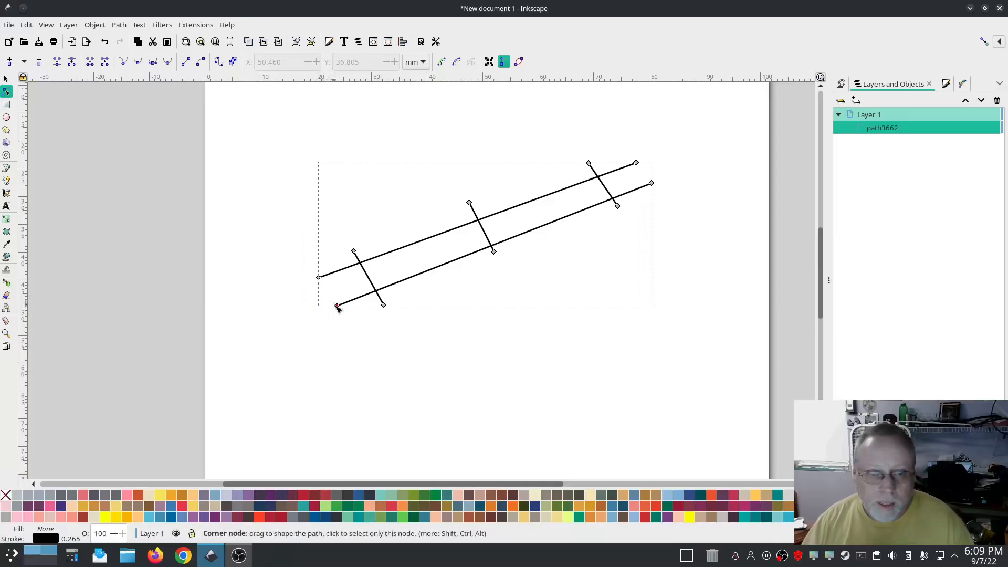
left_click_drag(337, 306, 301, 318)
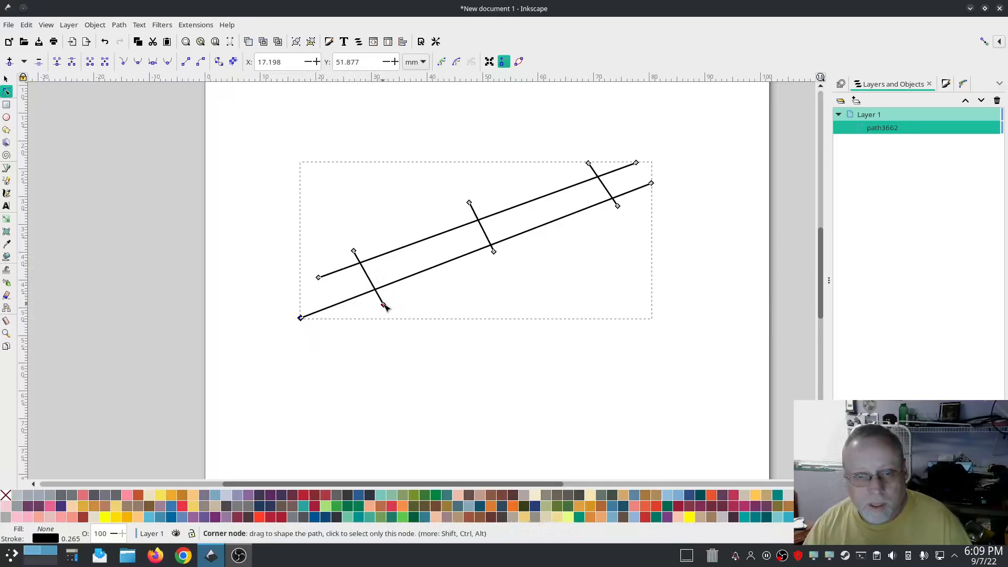
left_click_drag(384, 304, 418, 289)
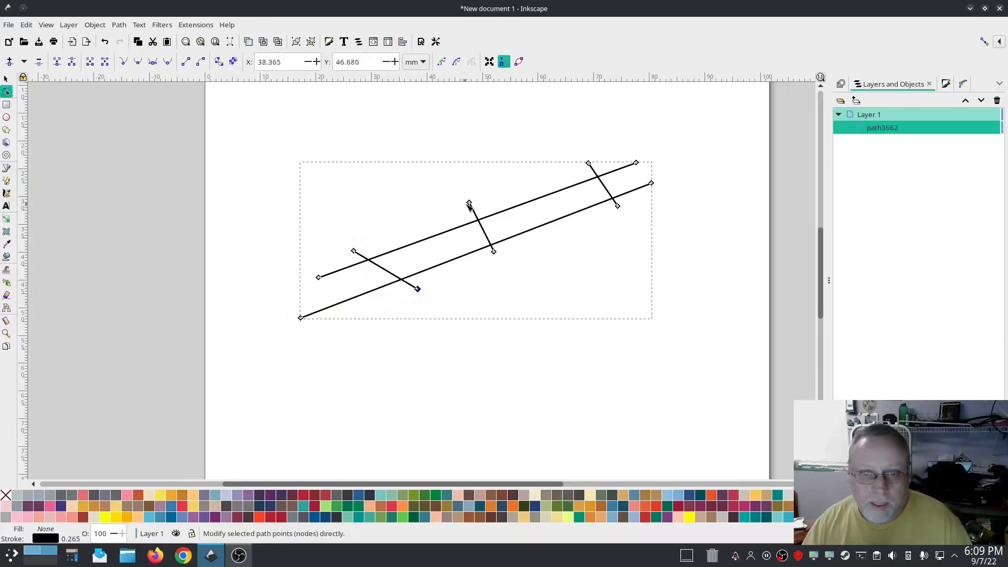
Step: Move the middle rung's top to about X 53, Y 30 mm, the right rung's top to X 62, Y 26, and the upper rail's right end to X 82, Y 22
left_click_drag(469, 203, 501, 195)
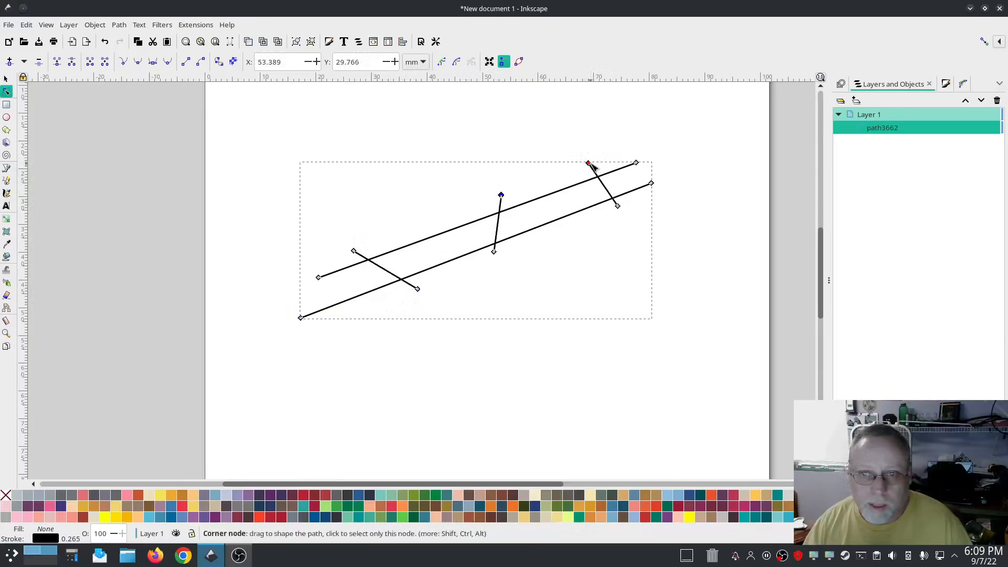
left_click_drag(588, 163, 553, 177)
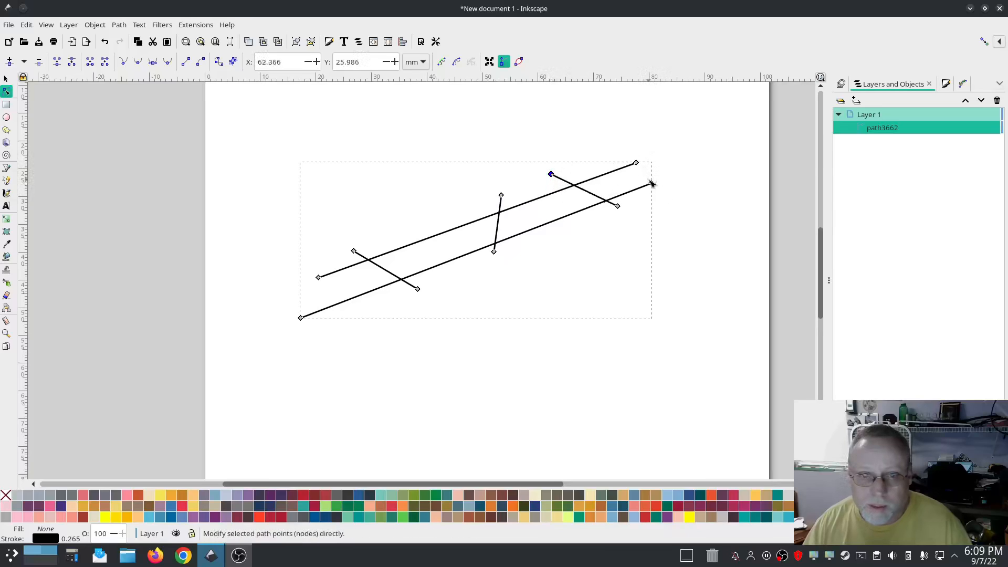
left_click_drag(636, 163, 659, 154)
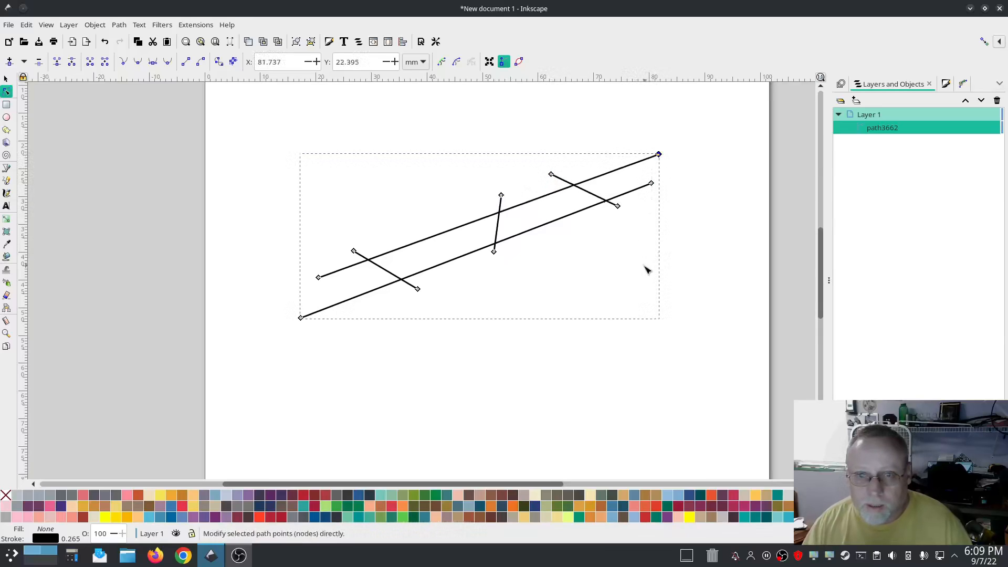
Step: Preview the adjusted rails and rungs as a custom satin column, examine the stitching, and leave the parameters unapplied
left_click(196, 24)
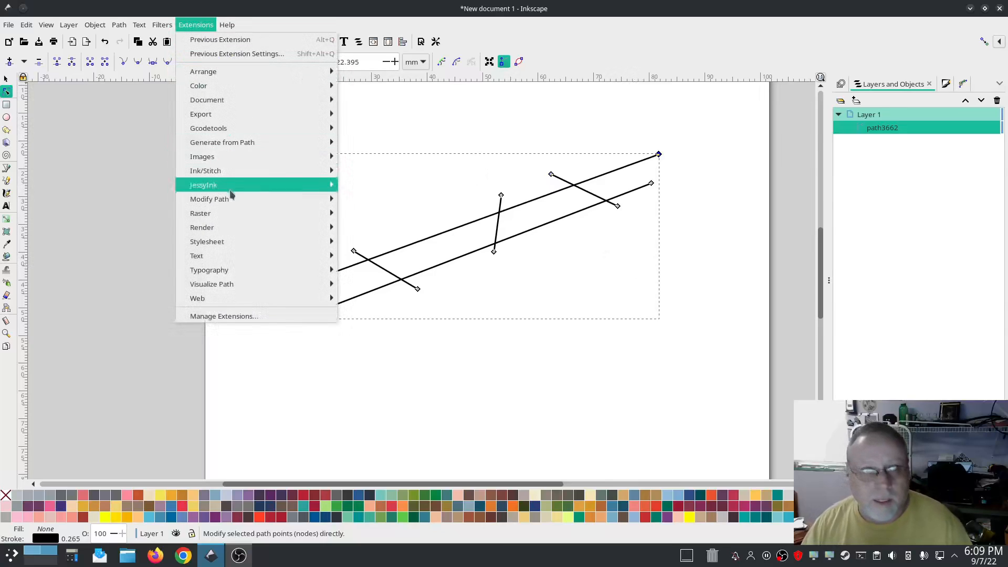
mouse_move(224, 170)
left_click(399, 261)
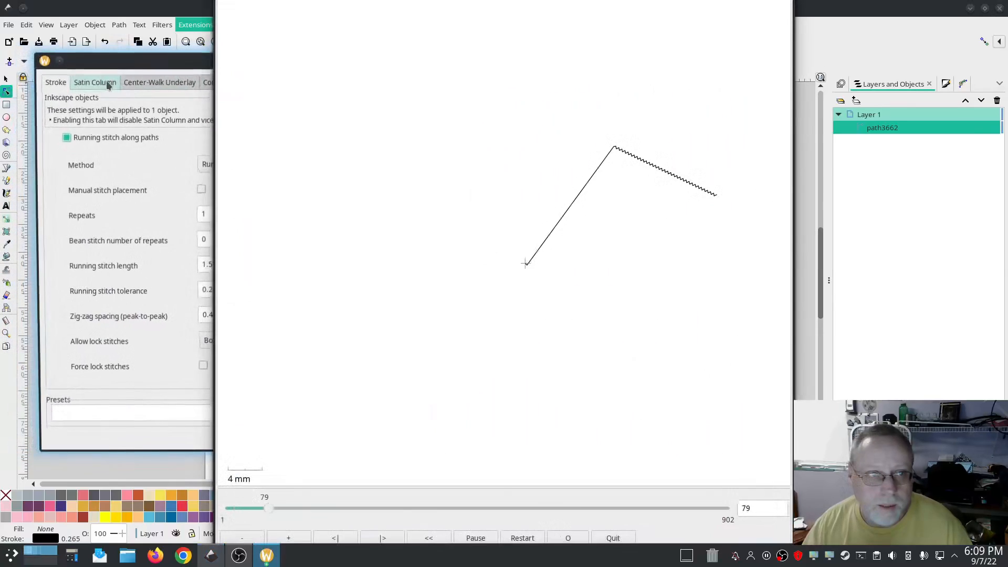
left_click(89, 81)
left_click(59, 149)
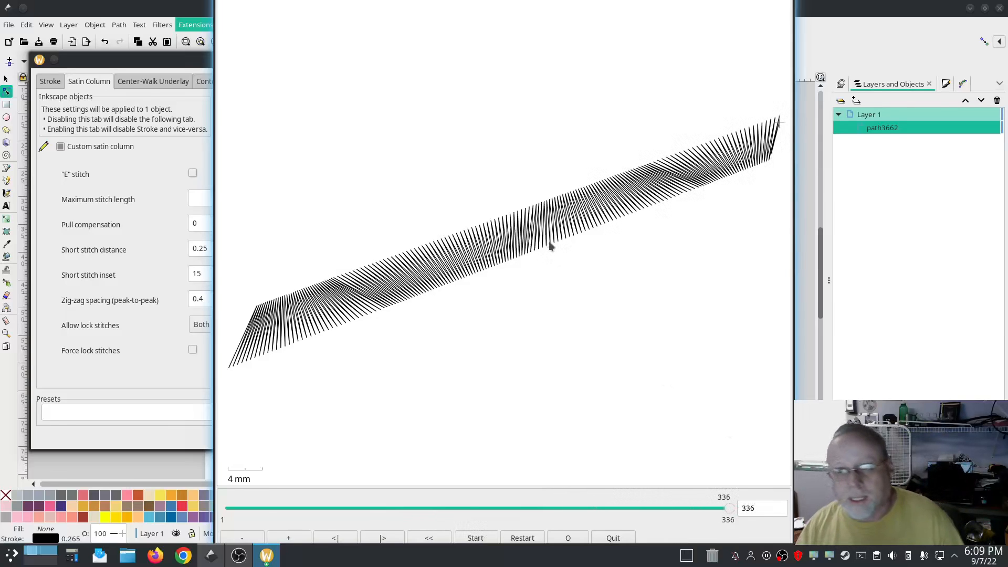
scroll(551, 247, "up", 3)
scroll(551, 248, "down", 4)
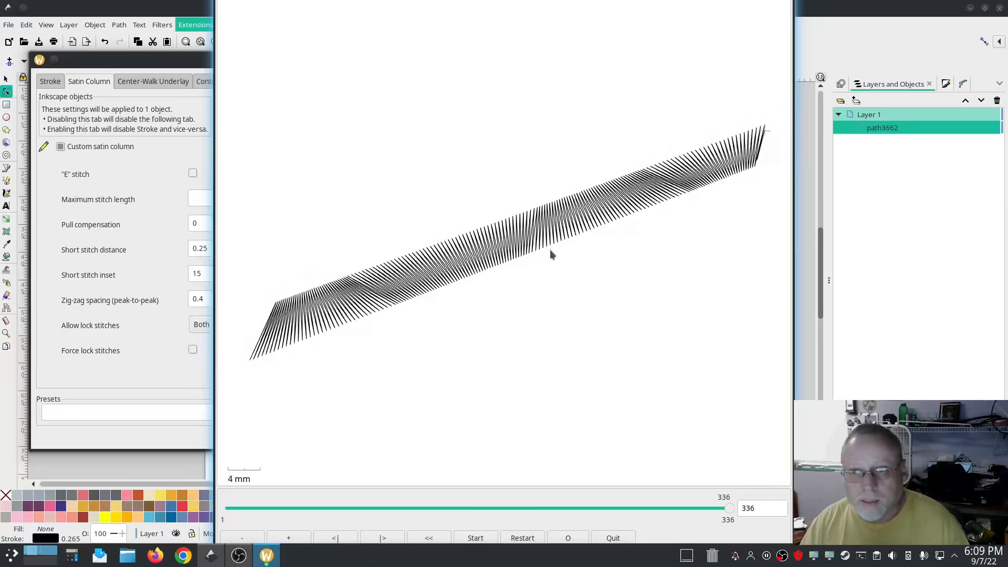
scroll(550, 251, "down", 3)
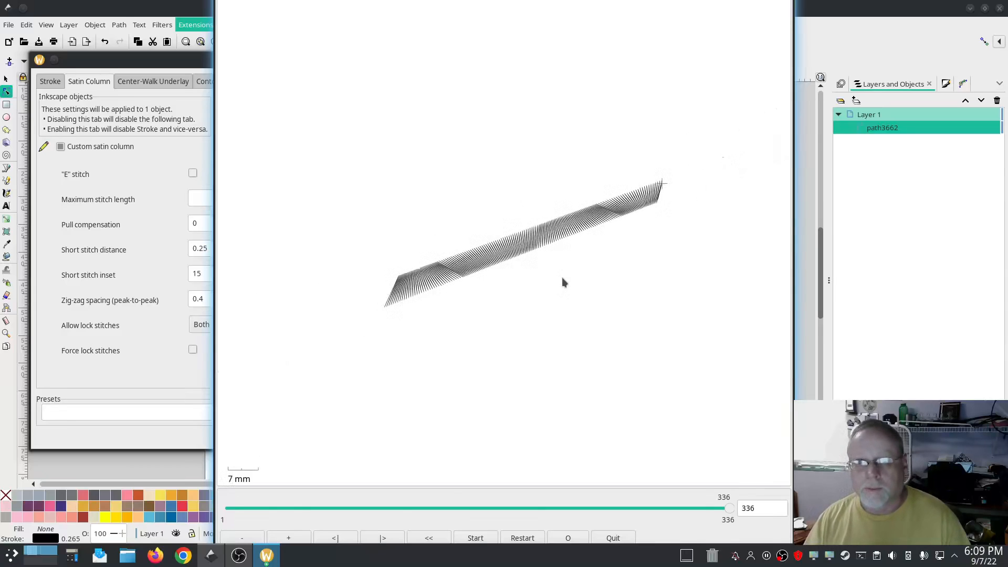
scroll(561, 278, "up", 2)
scroll(562, 278, "up", 2)
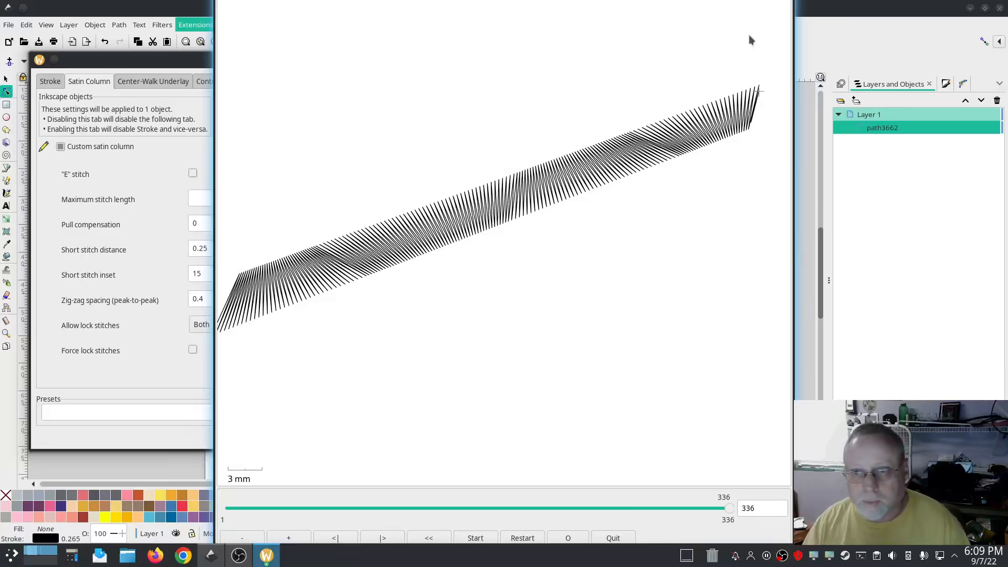
left_click(612, 538)
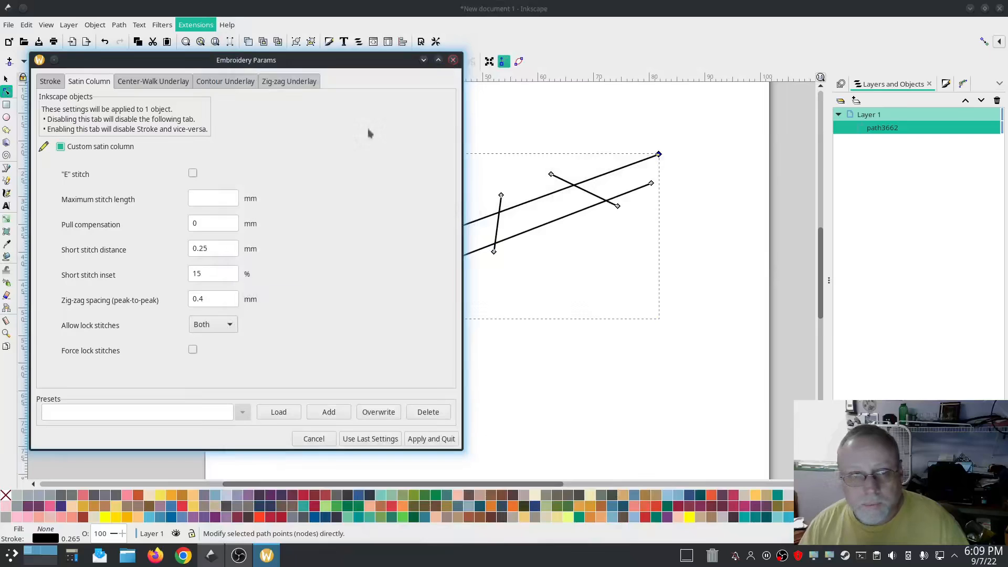
left_click(453, 60)
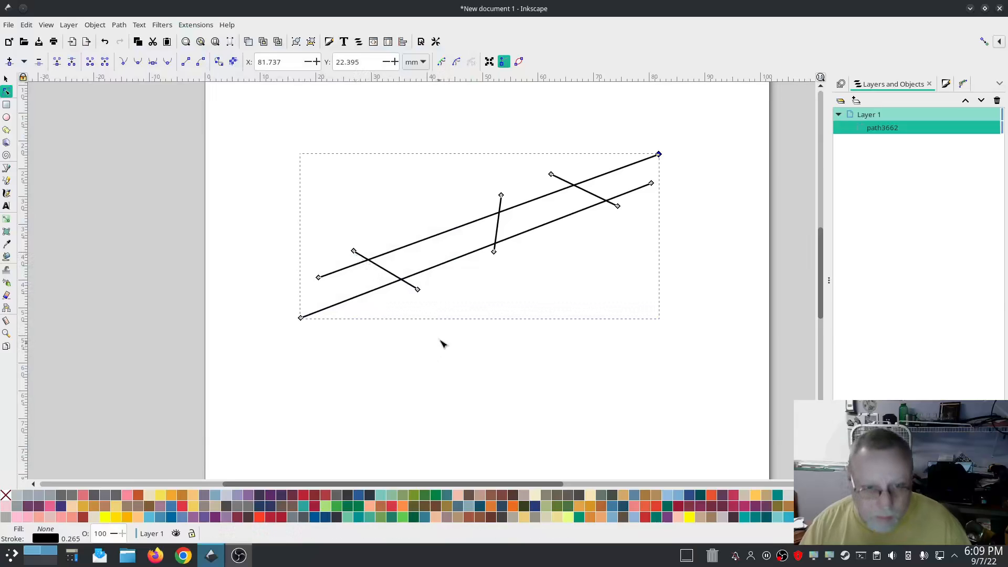
Step: Move the left rung's ends to about X 29, Y 51 mm and X 31, Y 38, and the middle rung's top to X 49, Y 33
left_click_drag(417, 290, 367, 311)
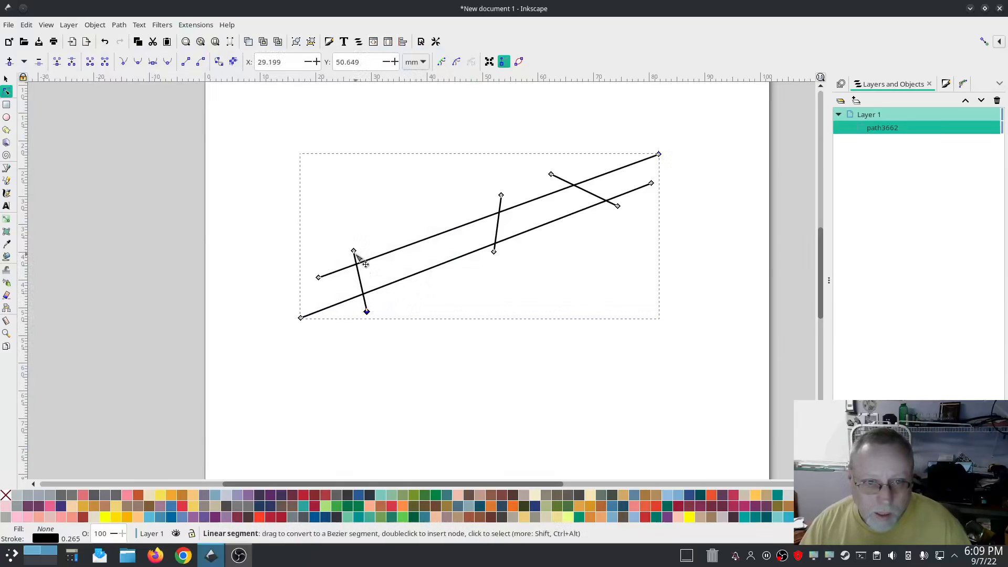
left_click_drag(355, 252, 378, 243)
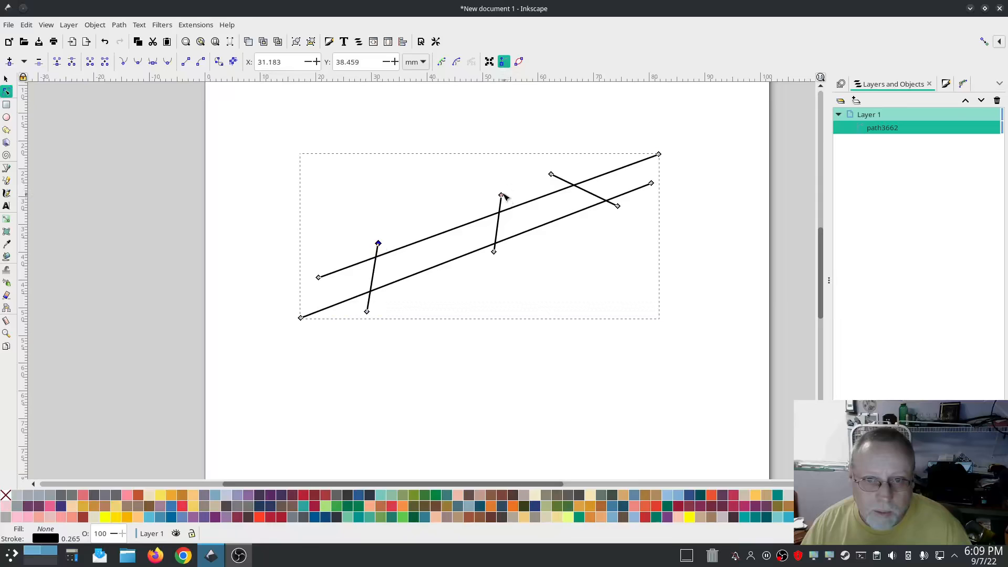
left_click_drag(501, 195, 478, 212)
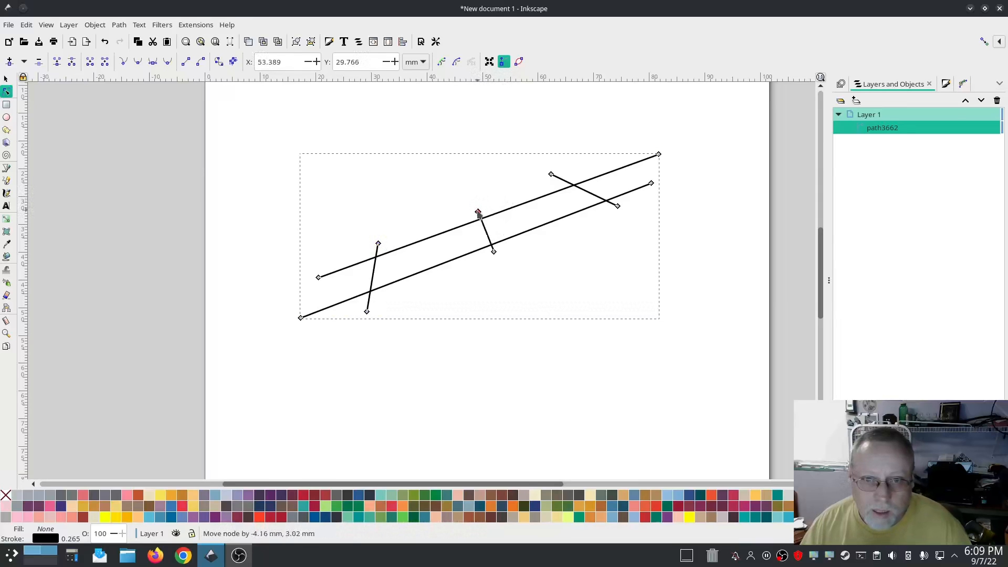
Step: Extend the lower rail's right end to about X 90, Y 24 mm and move the right rung's lower end to about X 73, Y 34 mm
left_click_drag(619, 207, 600, 226)
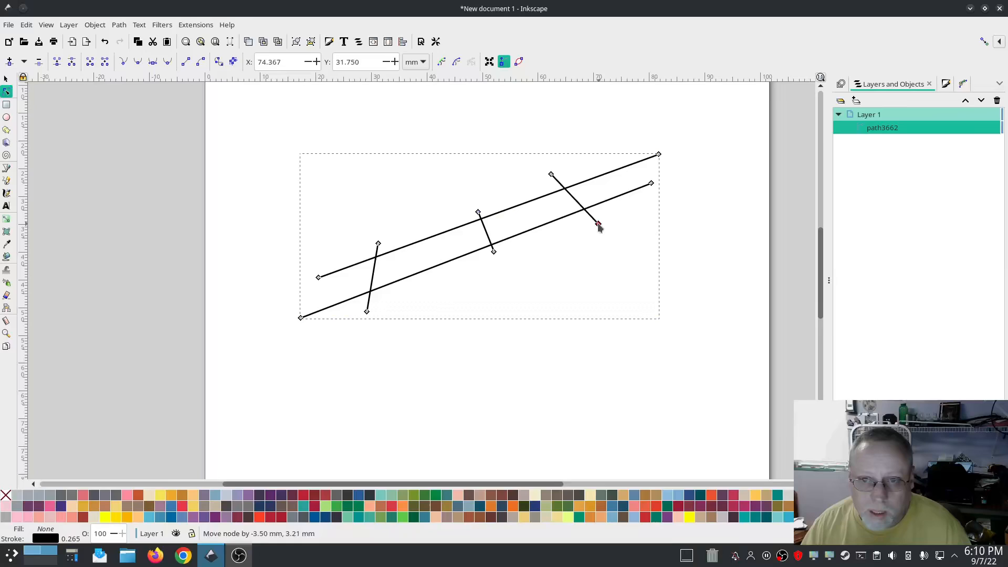
left_click_drag(652, 184, 705, 165)
left_click_drag(600, 225, 611, 220)
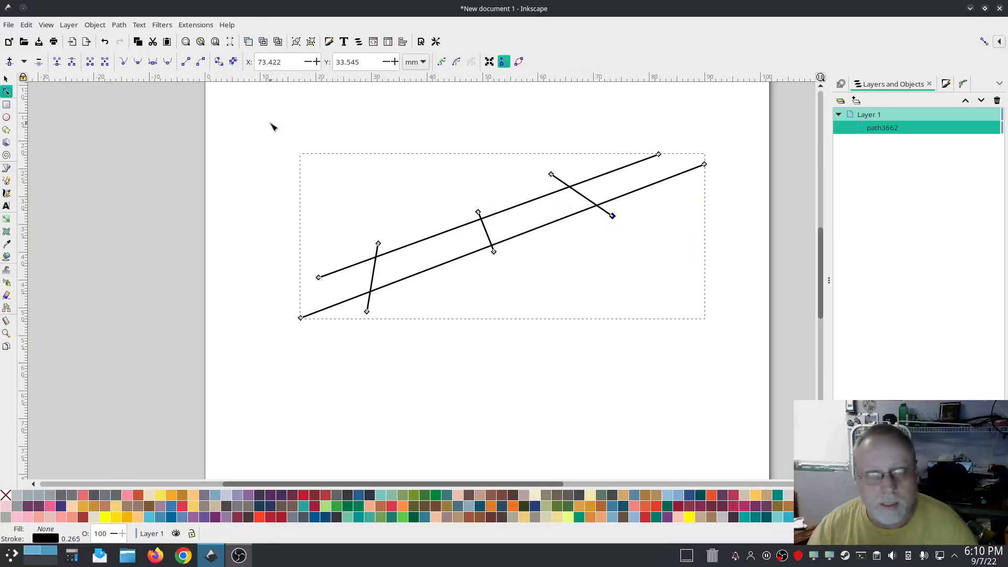
Step: Preview the path with its repositioned rungs and longer lower rail as a custom satin column, without applying the parameters
left_click(182, 25)
mouse_move(294, 171)
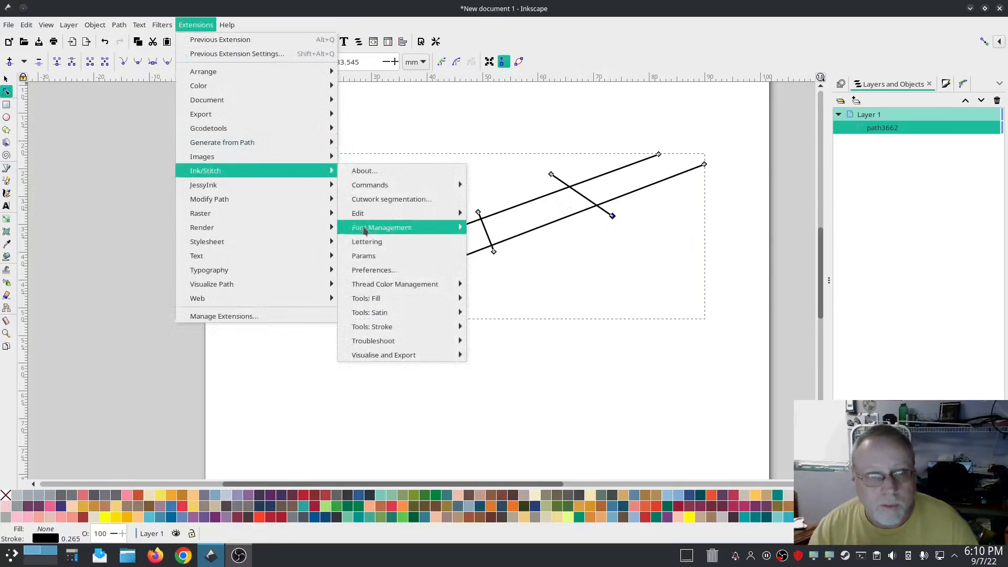
left_click(367, 254)
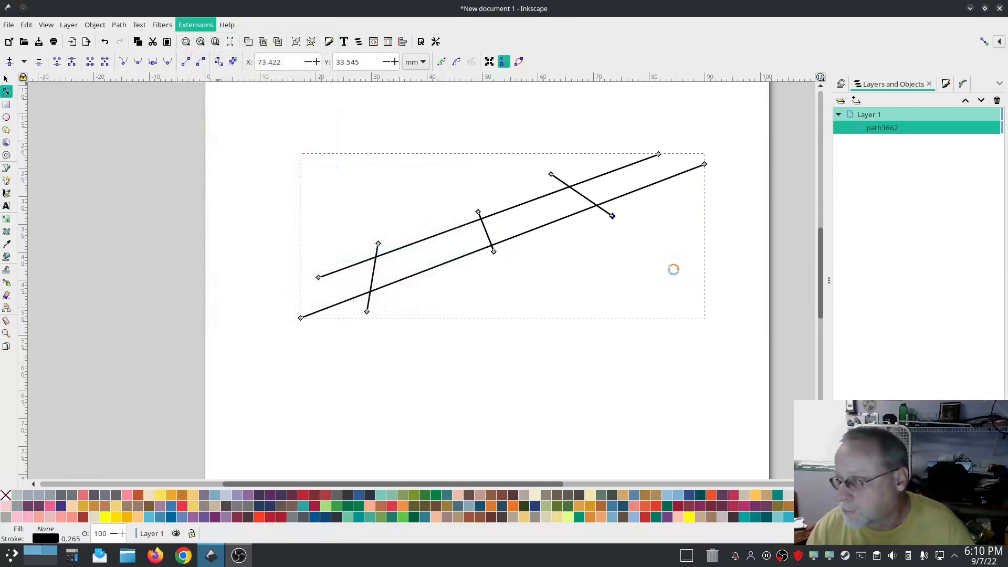
left_click_drag(428, 87, 150, 45)
left_click(37, 87)
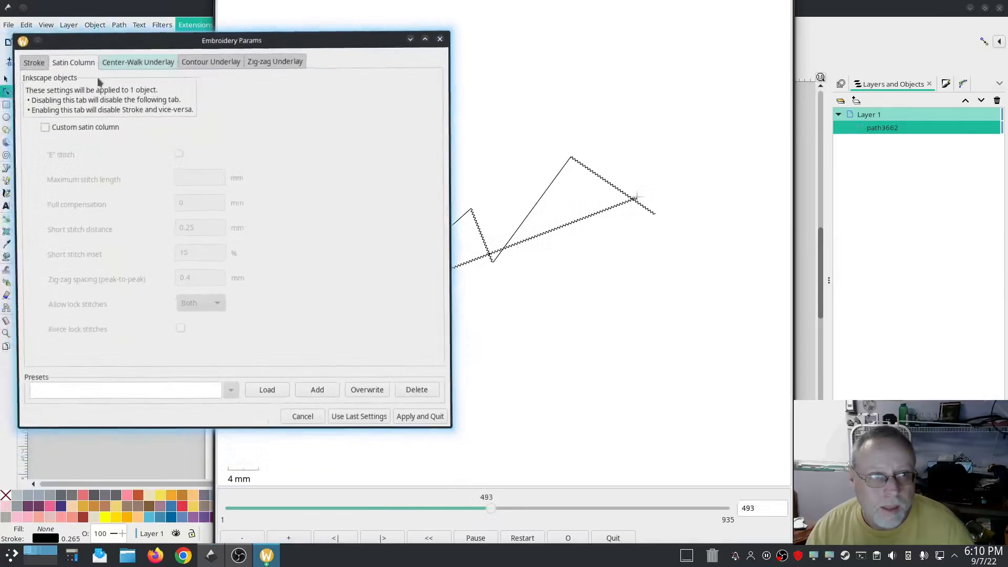
left_click(37, 131)
left_click(718, 385)
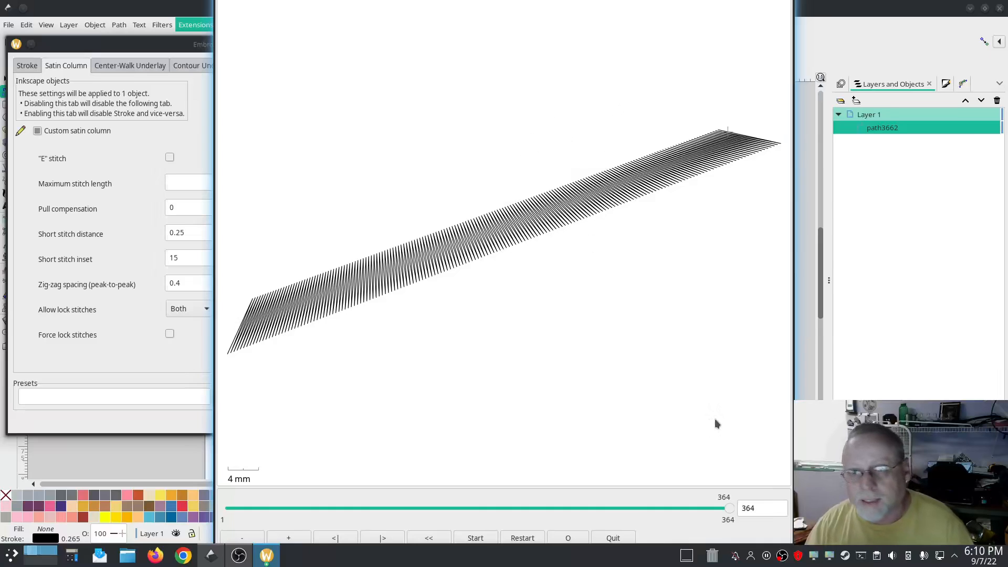
left_click(614, 538)
left_click(283, 422)
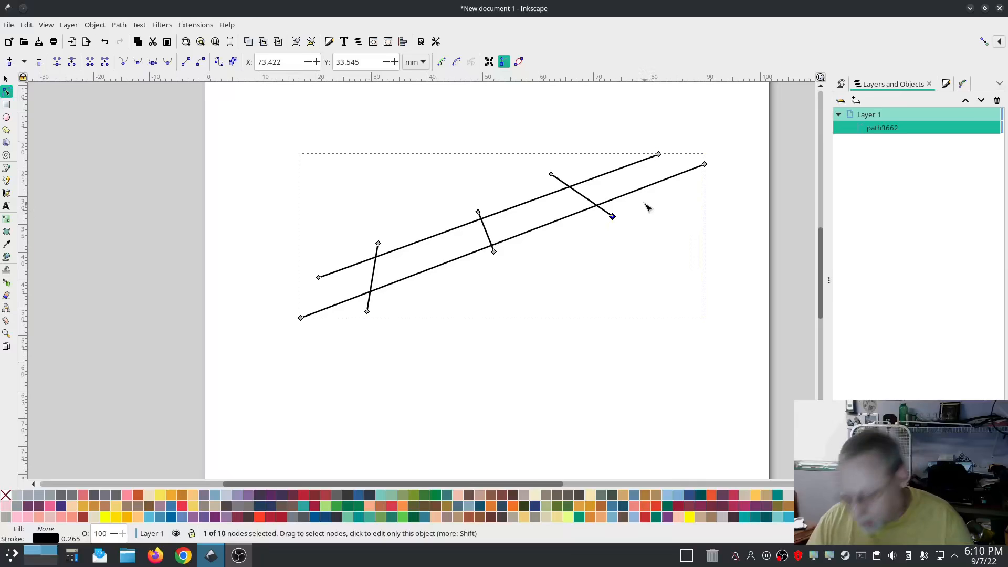
Step: Delete the right rung and the rest of the railed path to empty the page
key("Delete")
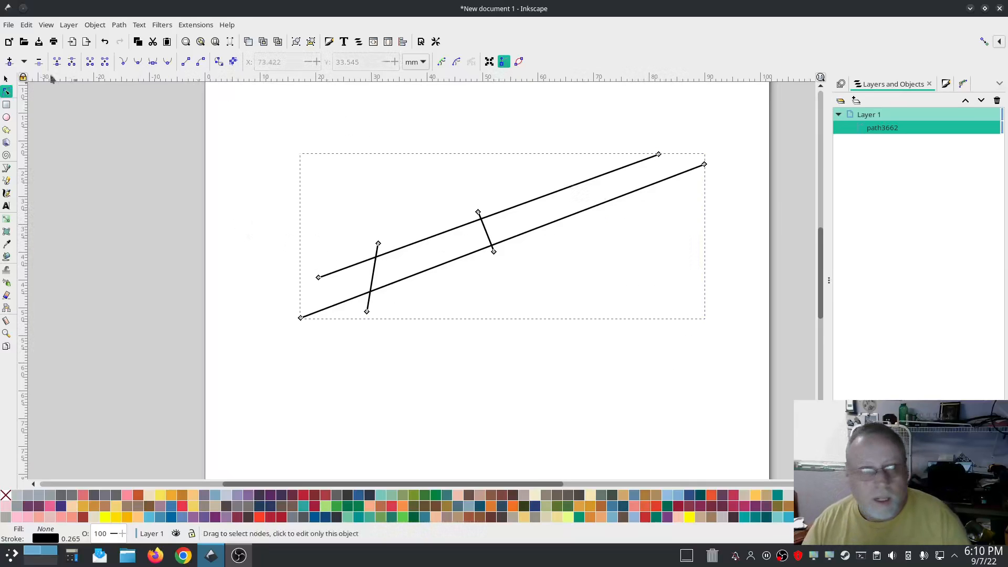
left_click(7, 80)
key("Delete")
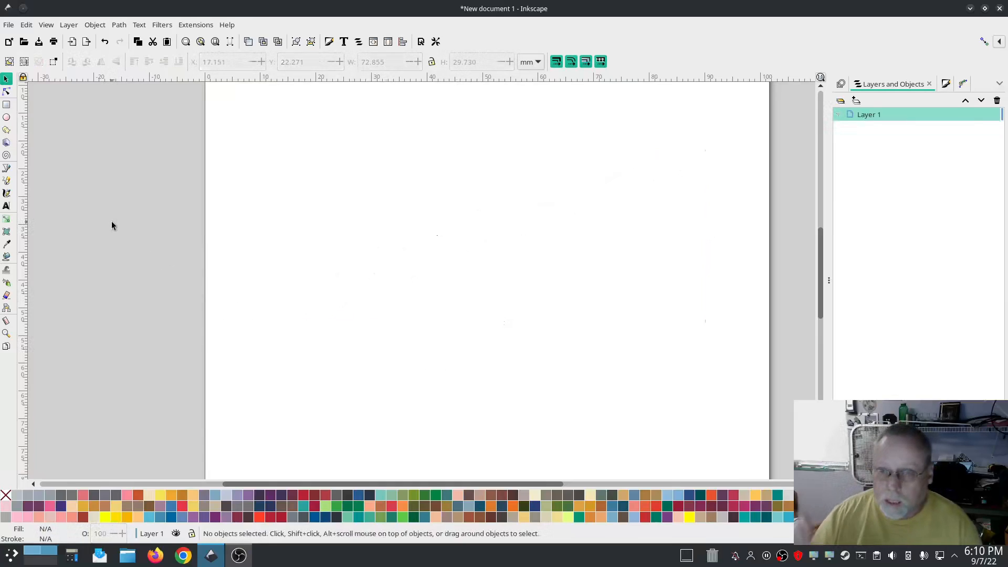
left_click(7, 180)
left_click(337, 310)
left_click(606, 233)
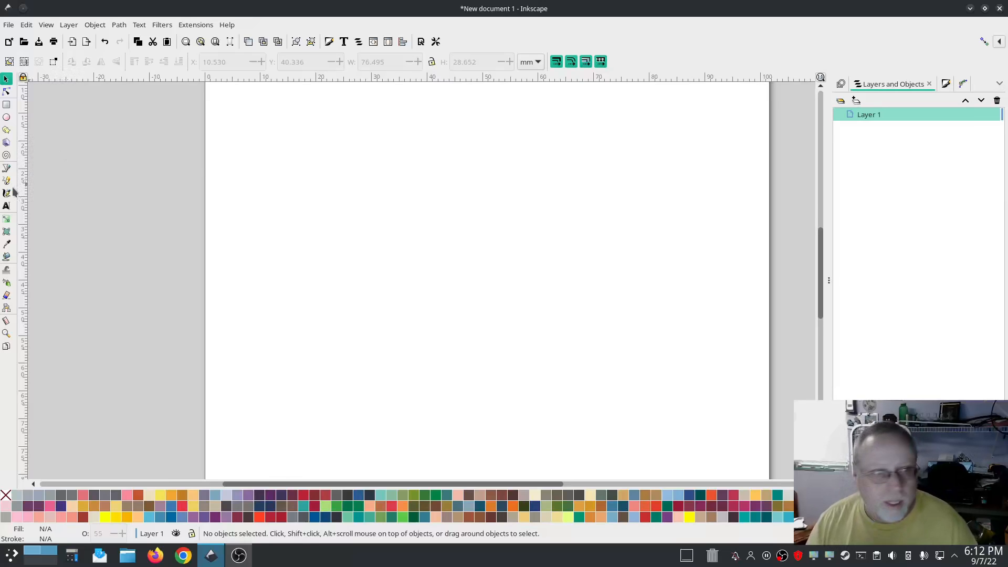
Step: Draw a closed five-pointed star of crossing straight segments with the Bezier pen, about 30 mm wide and 31 mm high
left_click(7, 168)
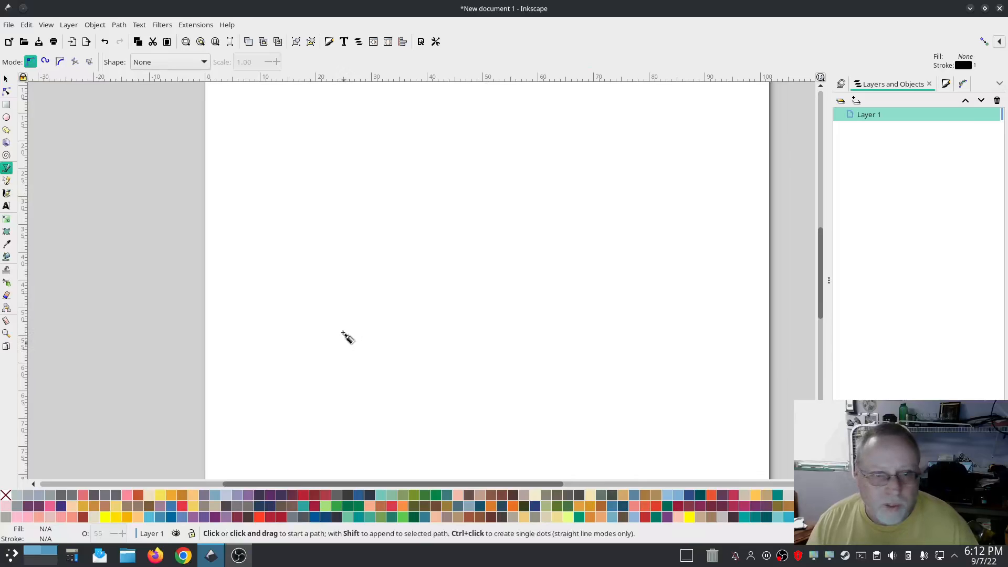
left_click(343, 311)
left_click(419, 140)
left_click(473, 310)
left_click(325, 181)
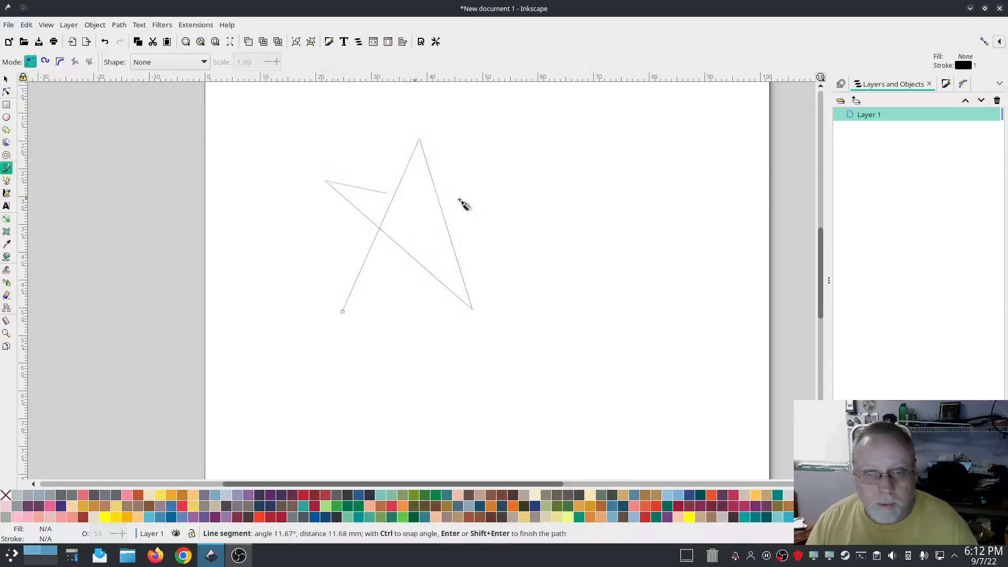
left_click(486, 202)
left_click(344, 312)
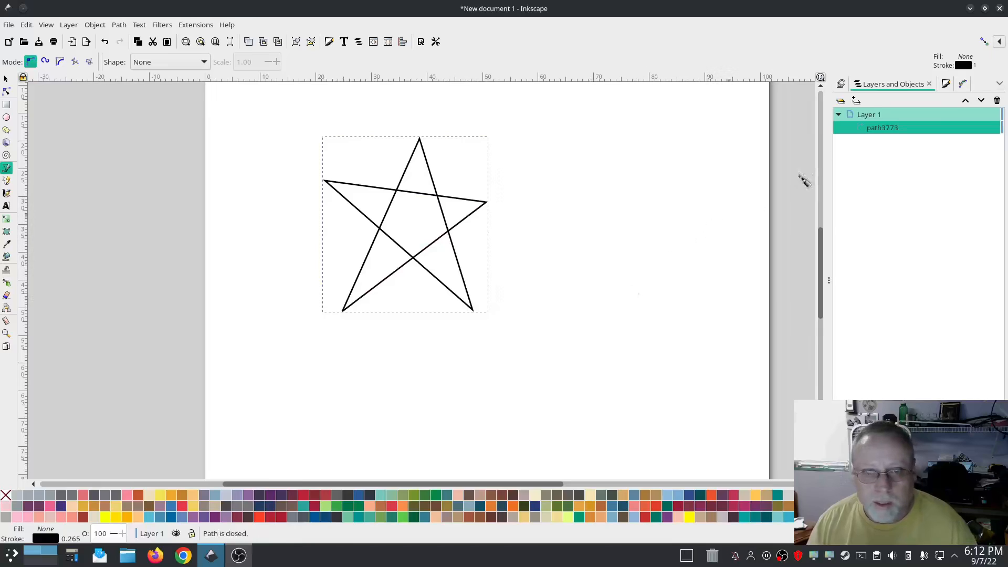
Step: Set the star's stroke width to 3 mm
left_click(946, 85)
left_click_drag(897, 122, 852, 118)
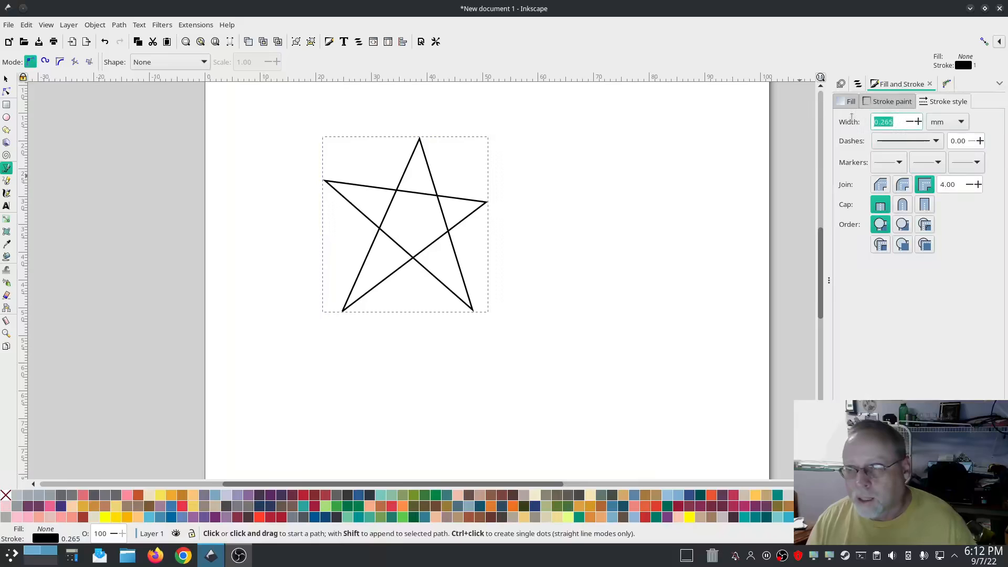
type("3")
key("Return")
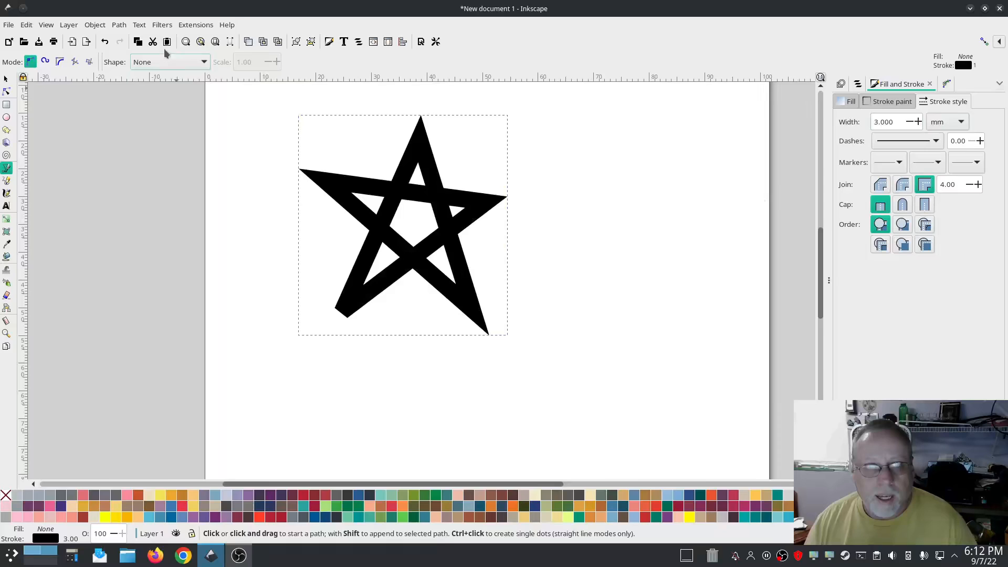
Step: Convert the thick star line to satin columns with Ink/Stitch's Convert Line to Satin
left_click(195, 25)
mouse_move(214, 177)
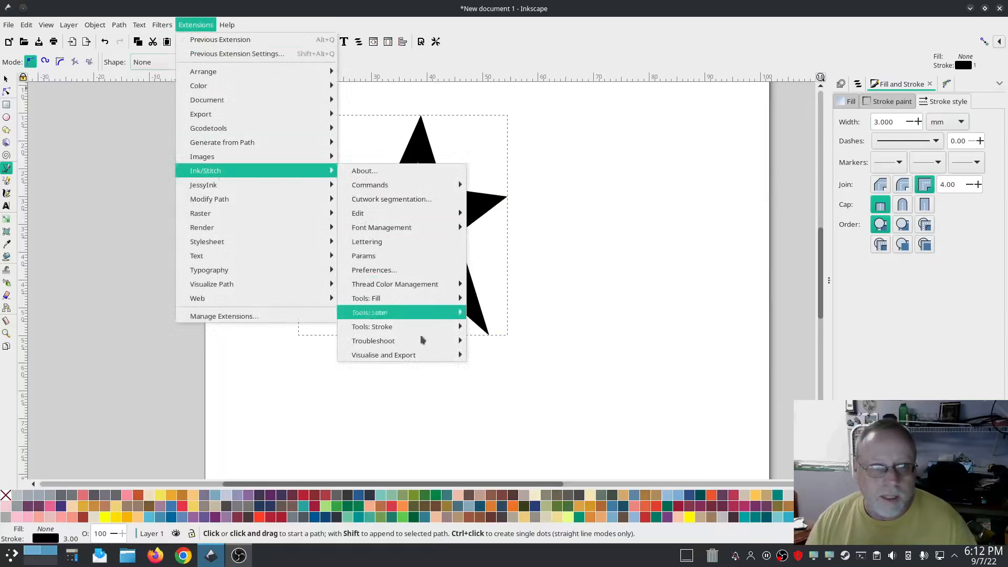
mouse_move(411, 315)
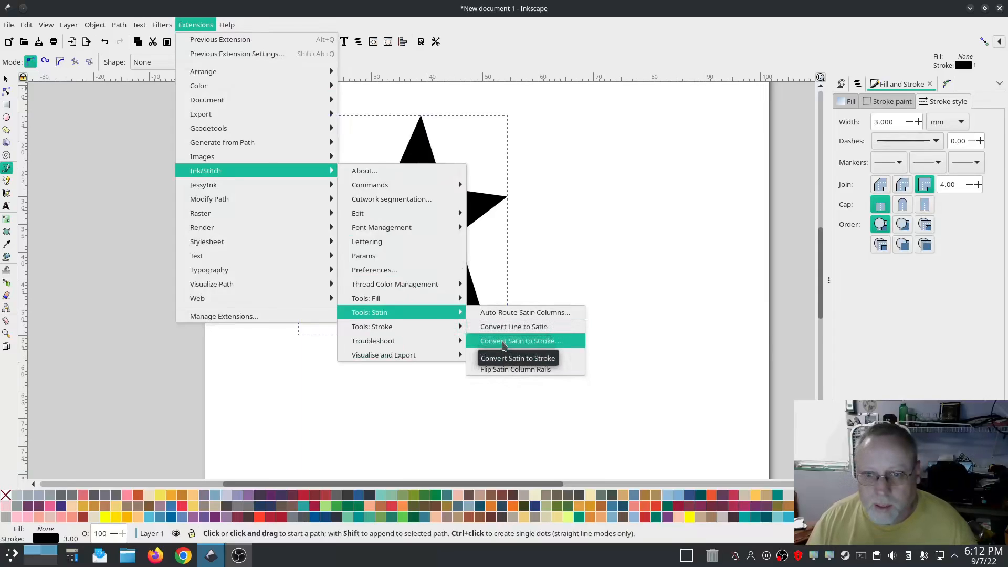
left_click(504, 341)
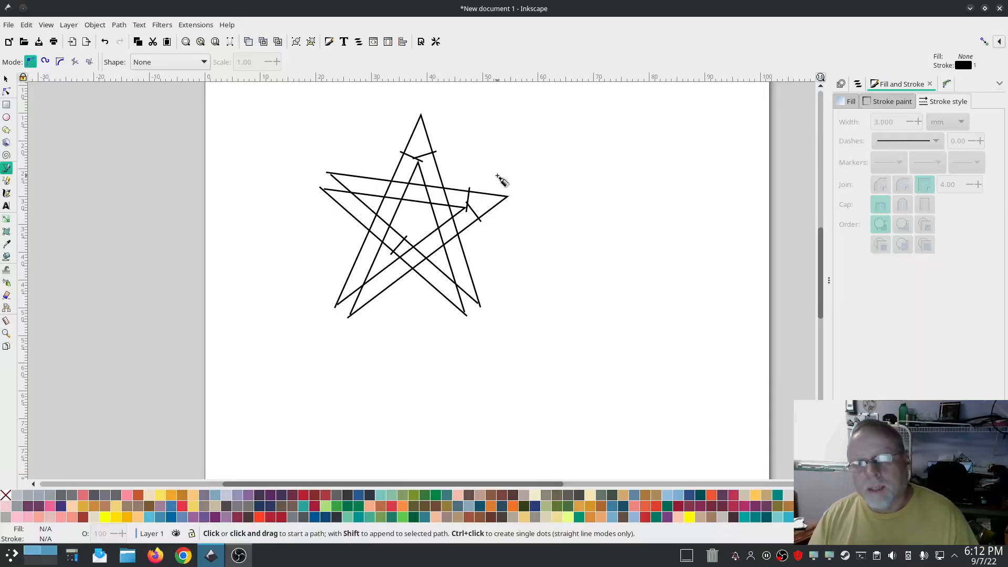
Step: Move both rungs near the star's right point inward along their rails, centring the upper one at about X 45, Y 30 mm
scroll(472, 217, "up", 3)
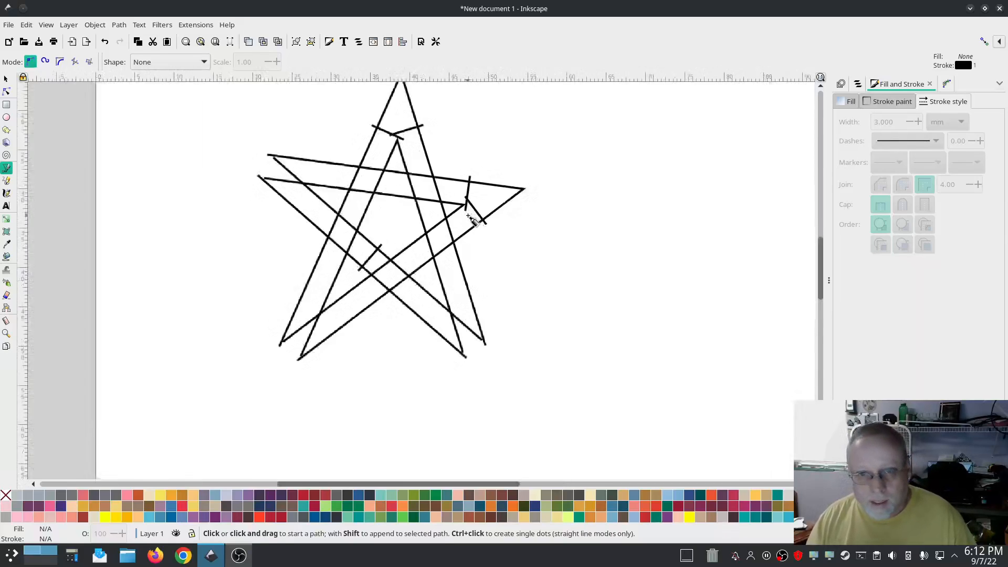
scroll(472, 220, "down", 1)
left_click(7, 91)
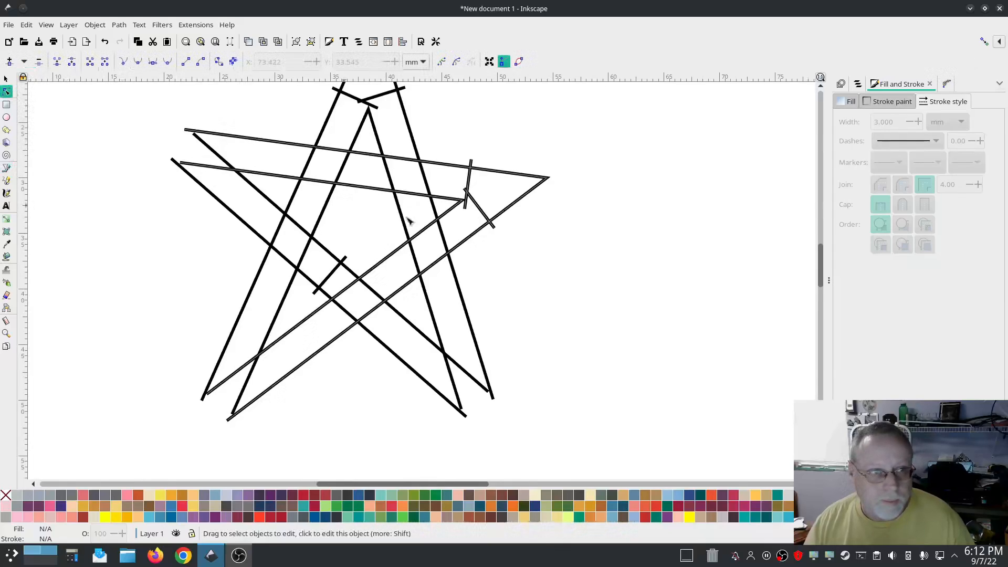
left_click(489, 221)
left_click(491, 221)
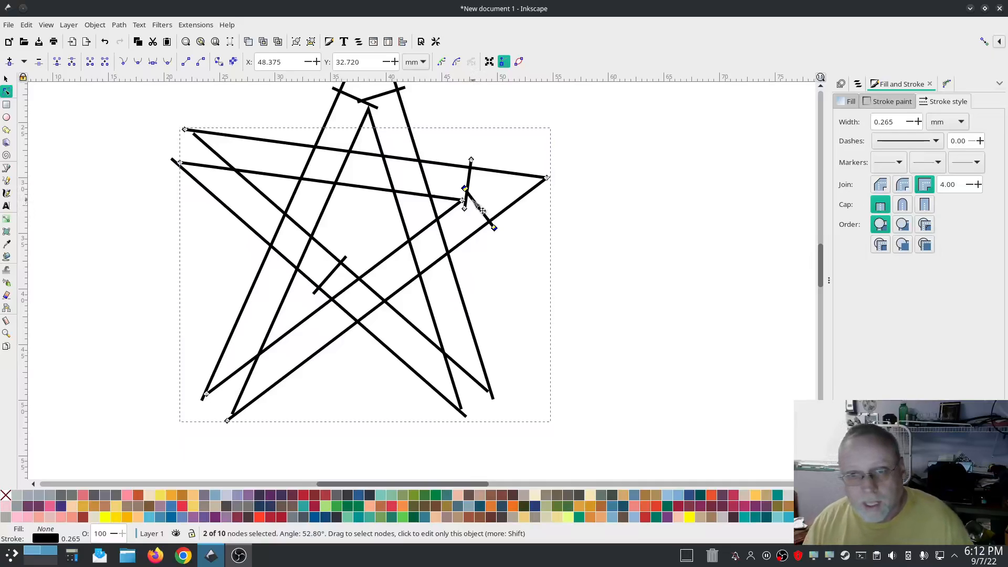
left_click_drag(464, 191, 436, 201)
left_click(466, 186)
scroll(398, 155, "up", 3)
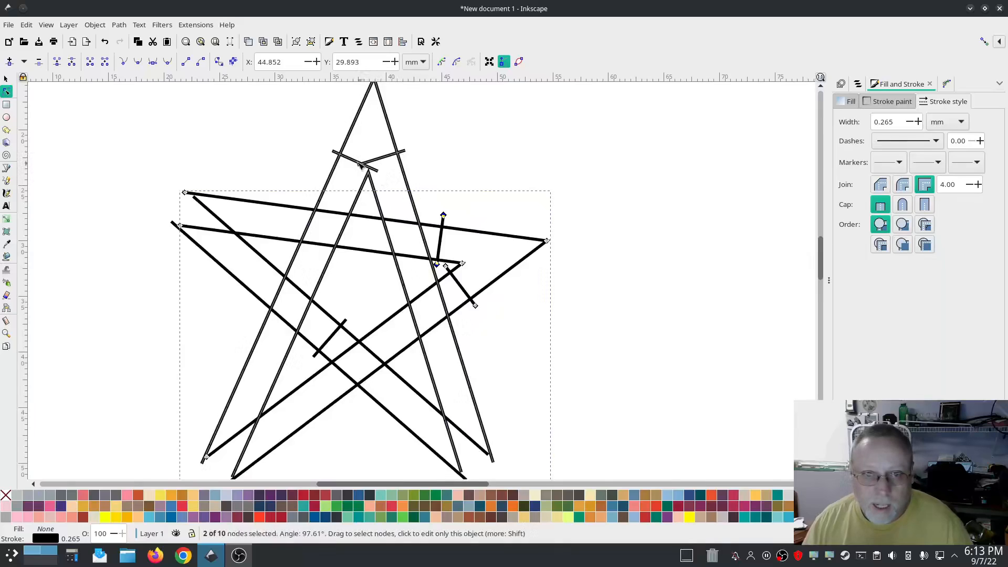
Step: Move both rungs near the star's top point down along their rails, centring the right rung at about X 40.6, Y 24.4 mm
left_click(360, 166)
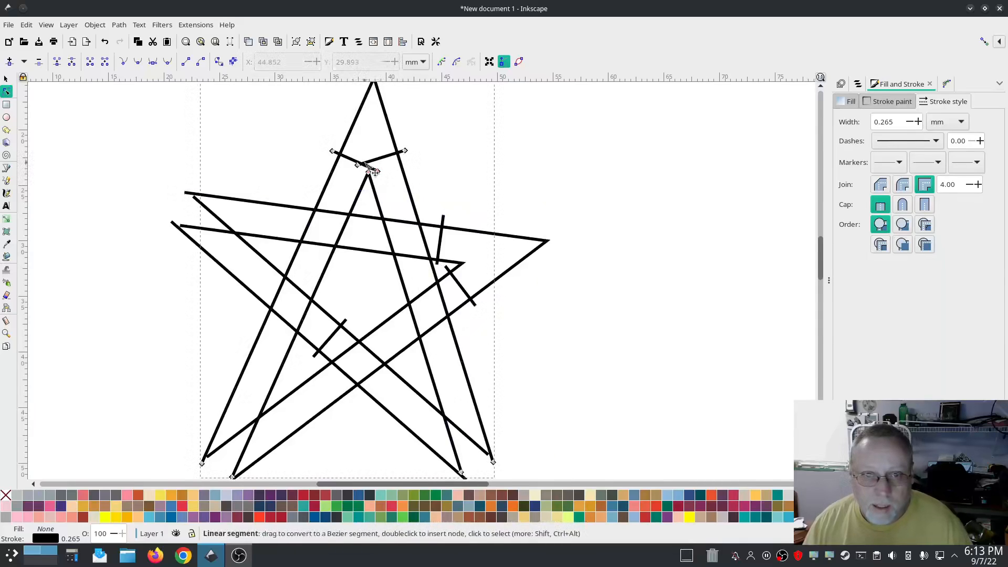
left_click(361, 163)
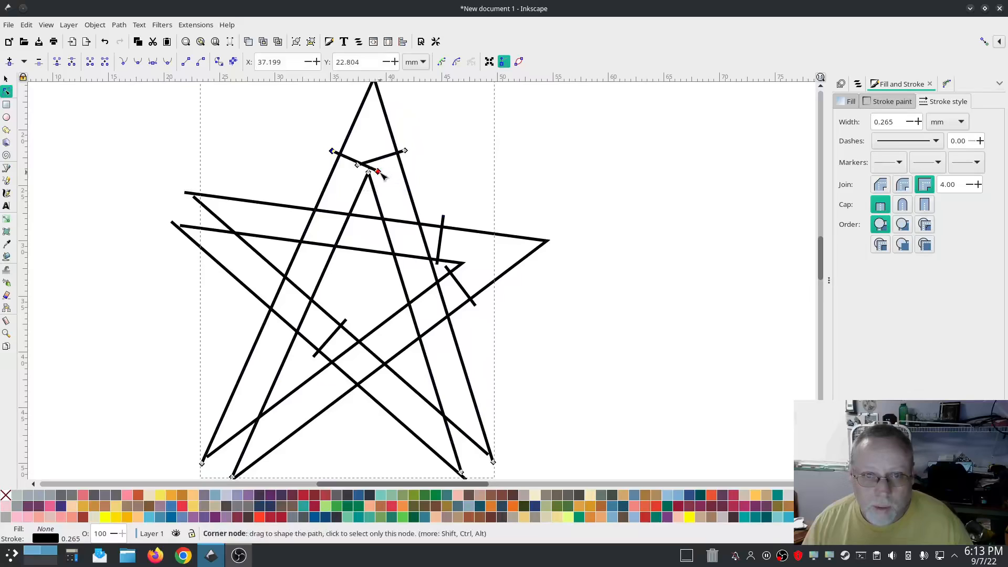
left_click_drag(383, 173, 369, 200)
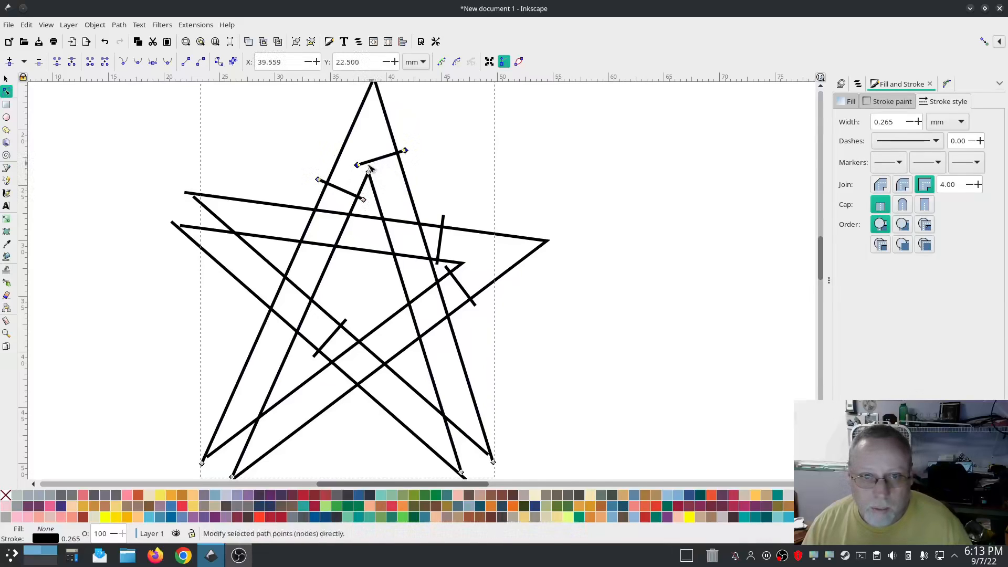
left_click_drag(357, 165, 370, 187)
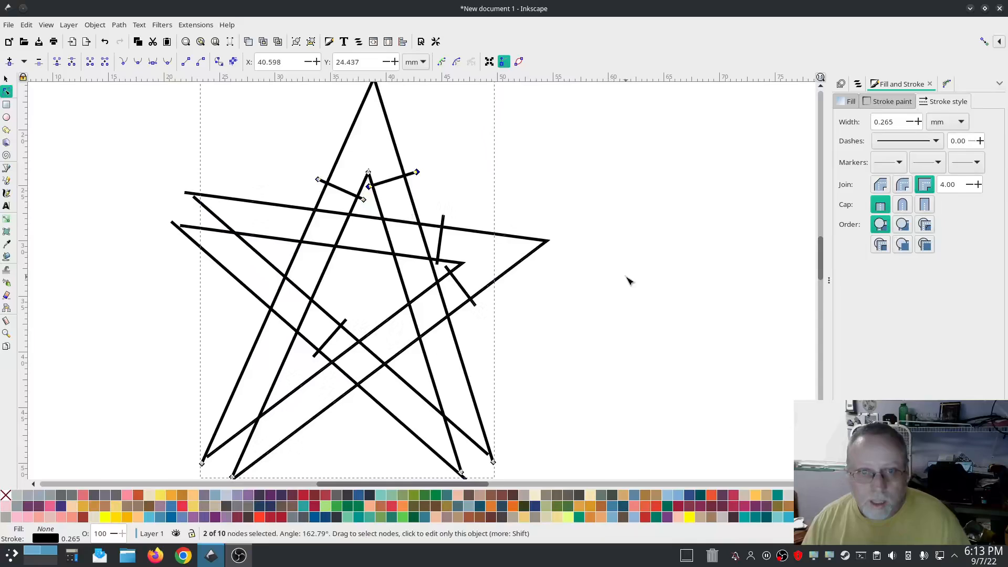
Step: Undo the rung moves near the star's top point and right point
key("ctrl+z")
key("ctrl+z")
key("ctrl+z")
key("ctrl+z")
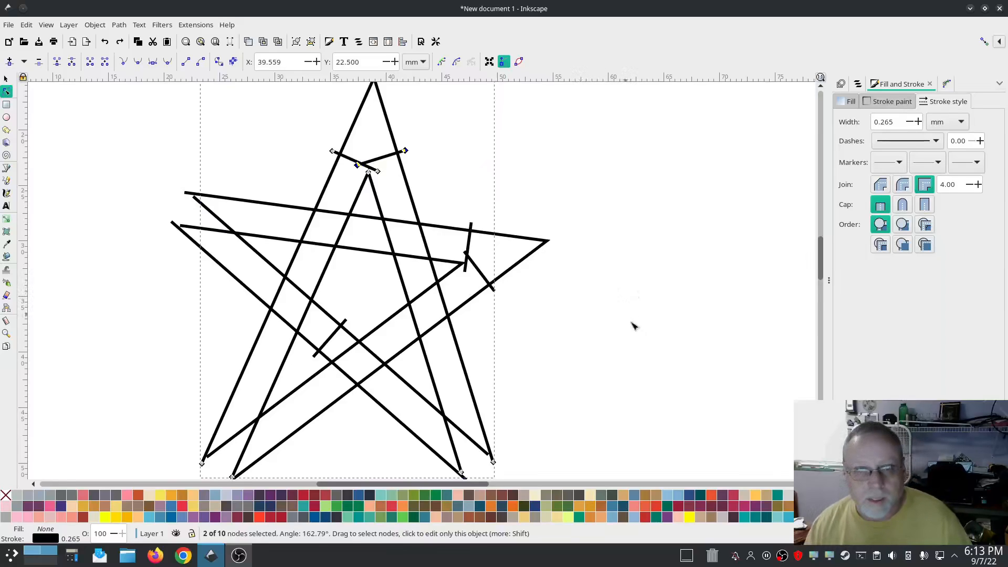
Step: Run Ink/Stitch's Troubleshoot Objects on the satin column forming the star's top point
left_click(190, 25)
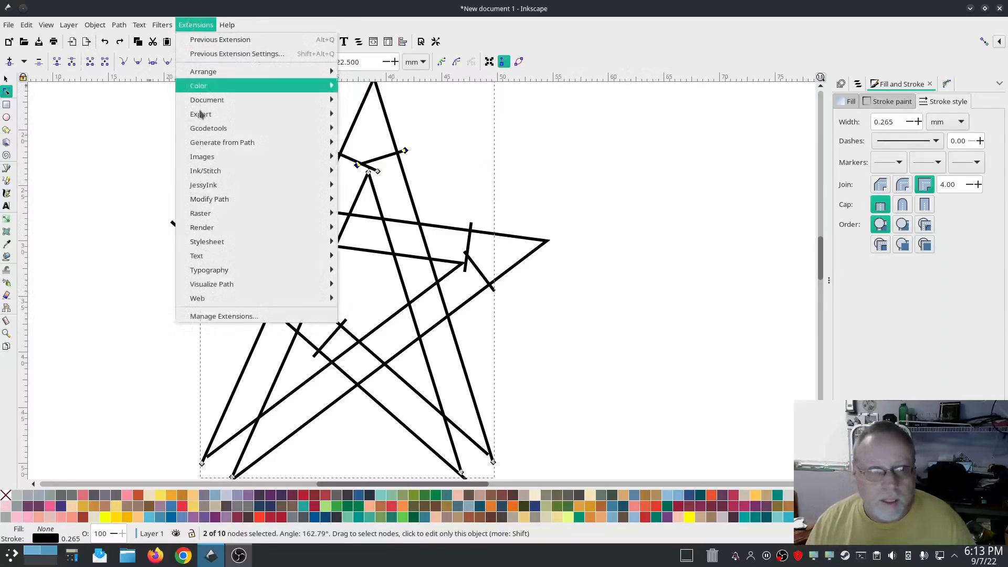
mouse_move(200, 173)
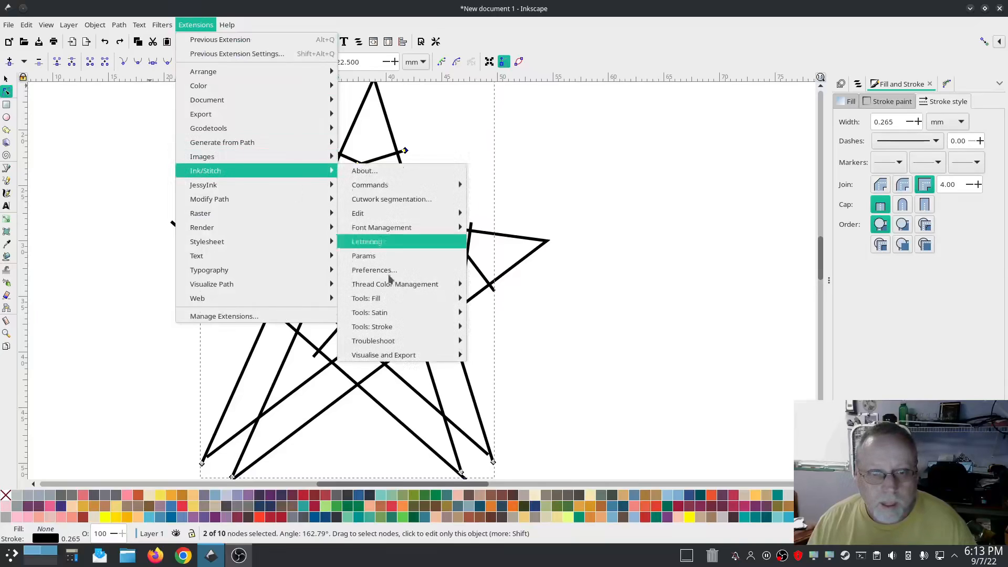
mouse_move(413, 342)
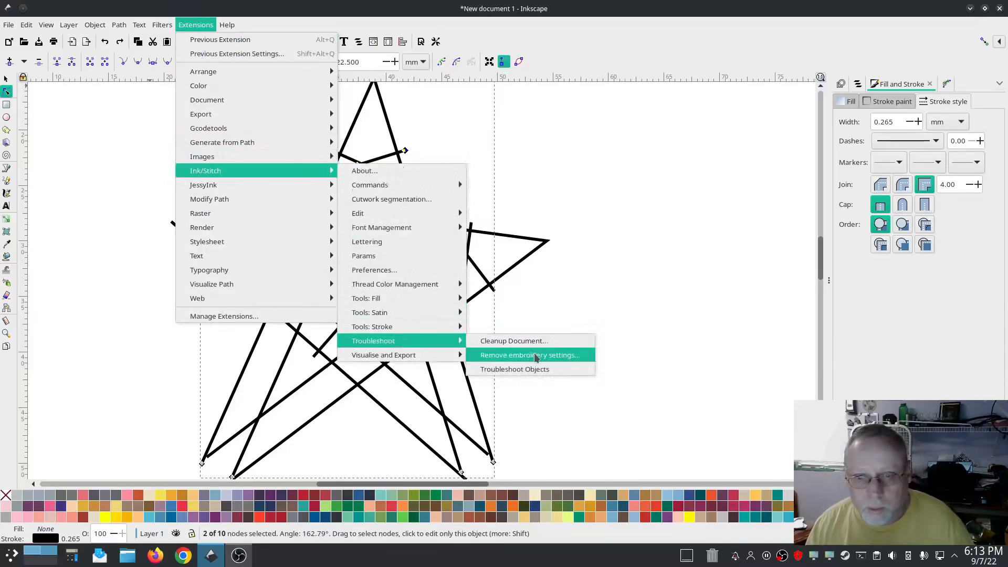
left_click(539, 370)
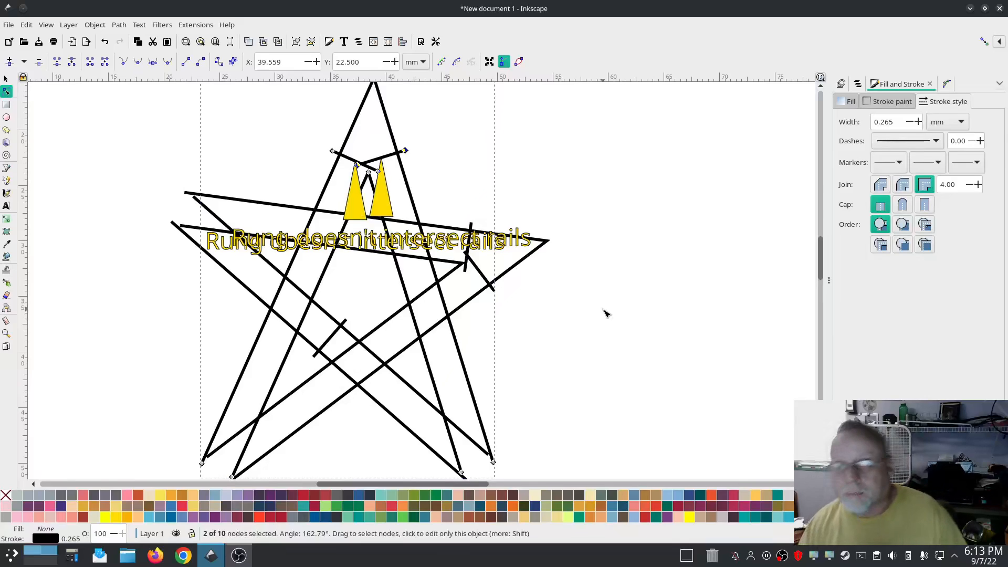
scroll(607, 311, "down", 3)
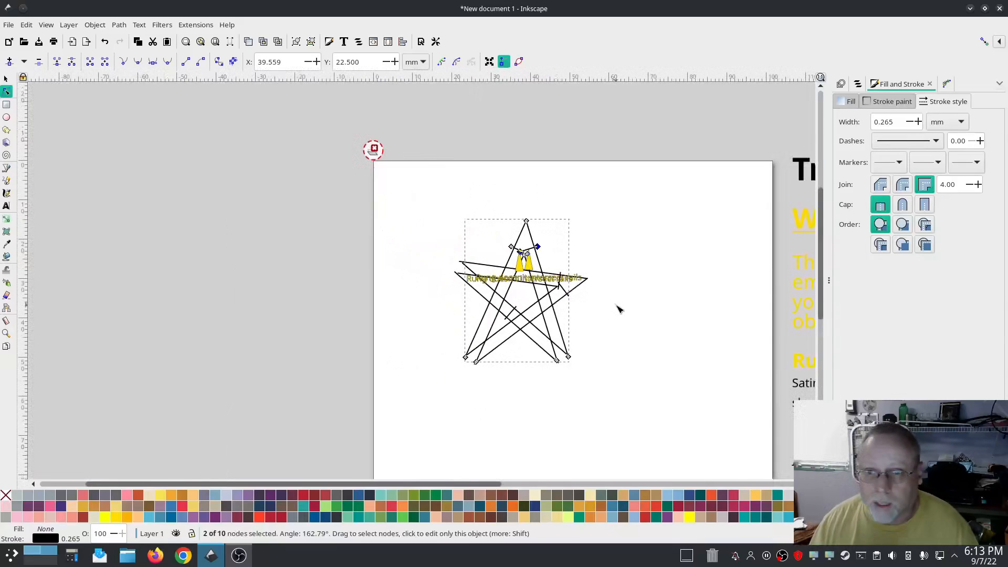
Step: Delete the Troubleshoot layer from the document
left_click(858, 84)
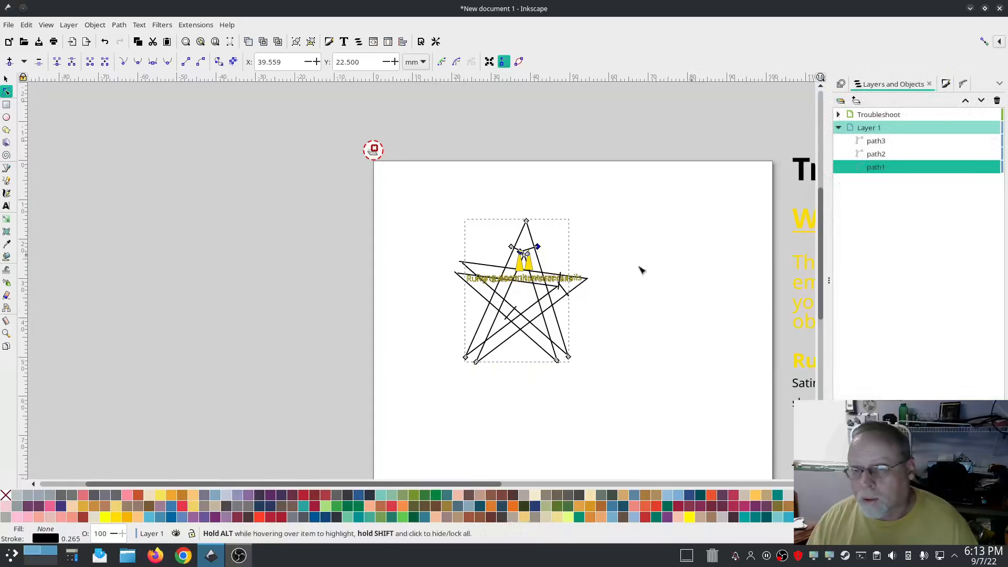
left_click(880, 115)
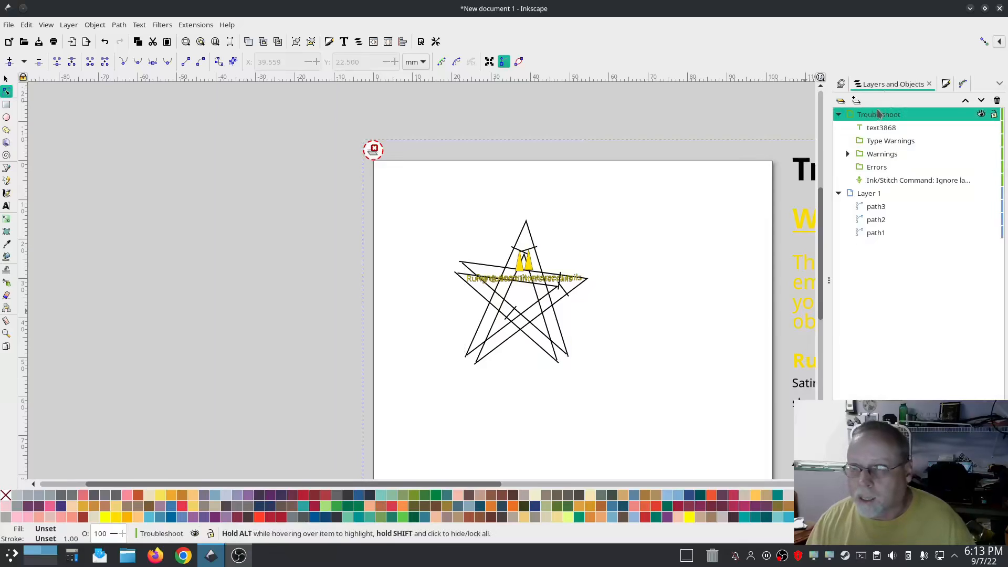
right_click(881, 114)
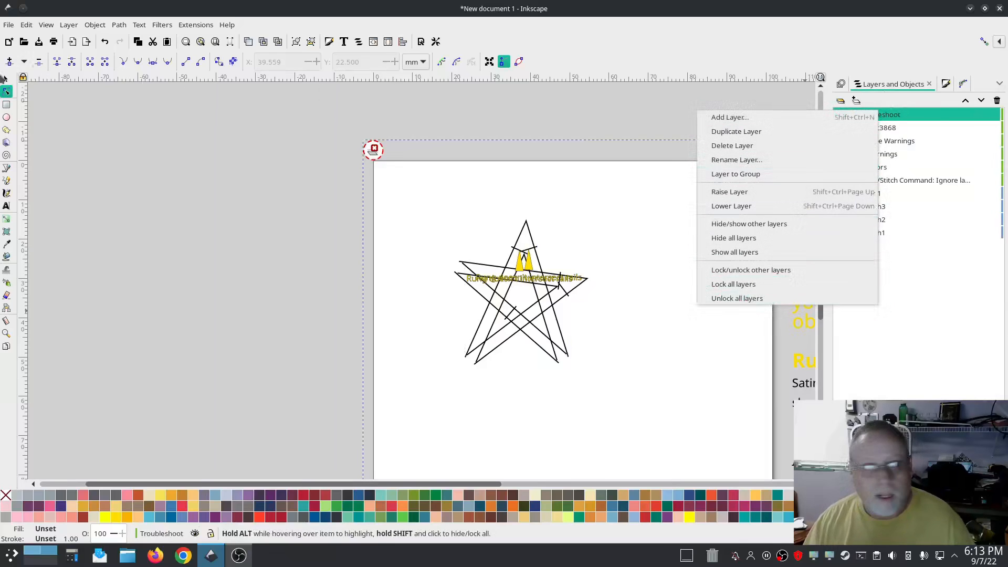
left_click(5, 78)
left_click(6, 79)
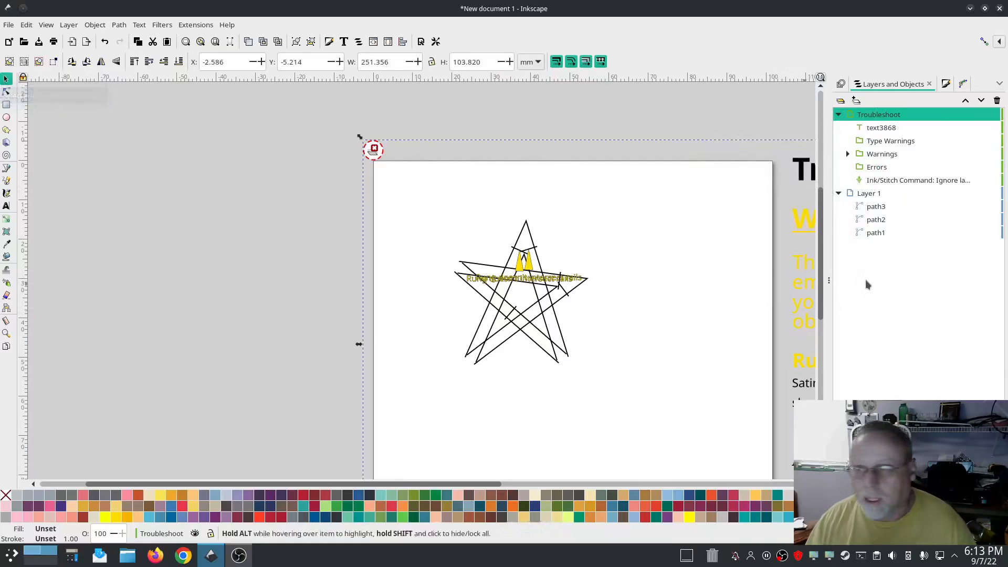
right_click(881, 115)
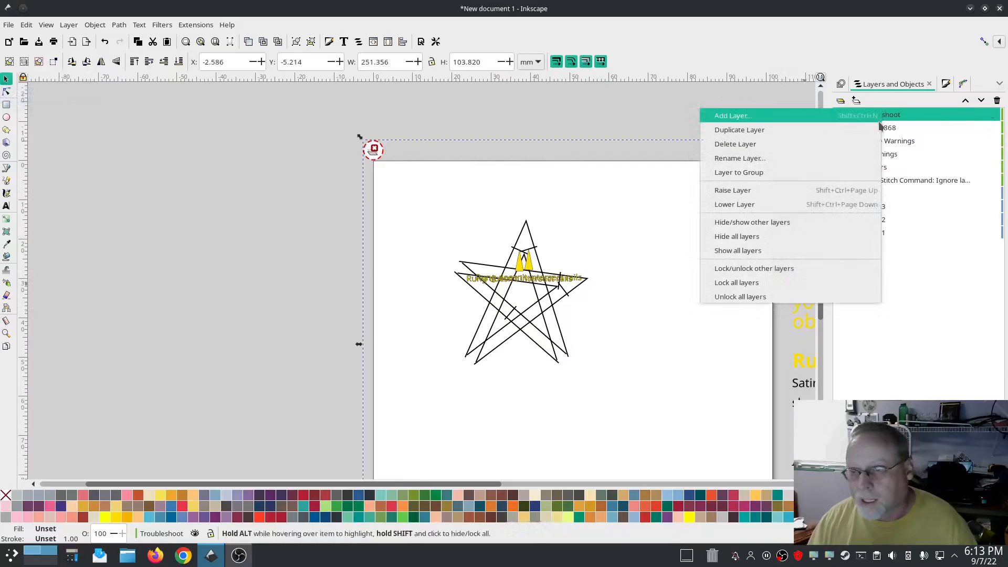
left_click(821, 144)
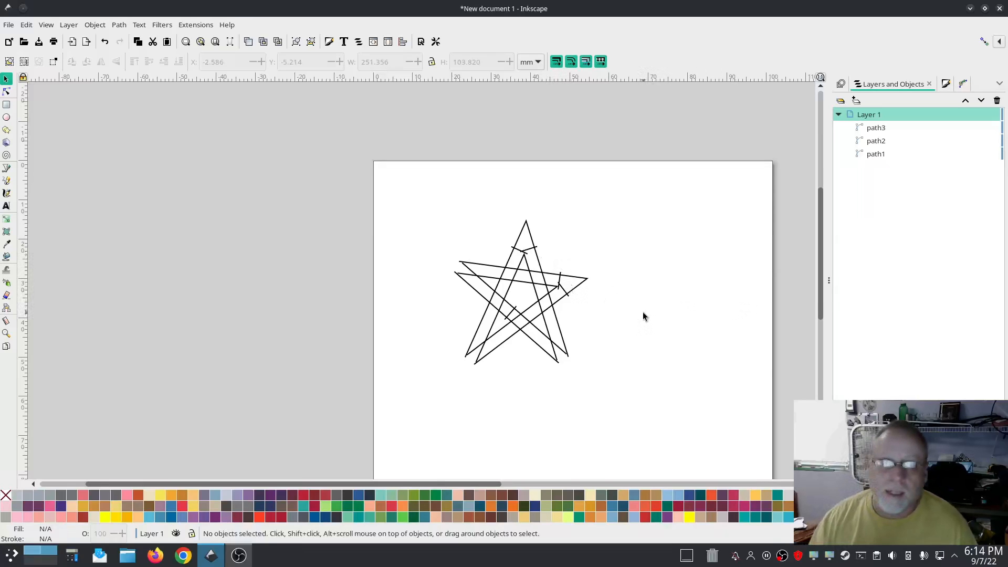
Step: Run the whole star through Ink/Stitch's Simulator at 256 stitches/sec, examine it in realistic rendering, and close the preview
left_click(195, 25)
mouse_move(207, 170)
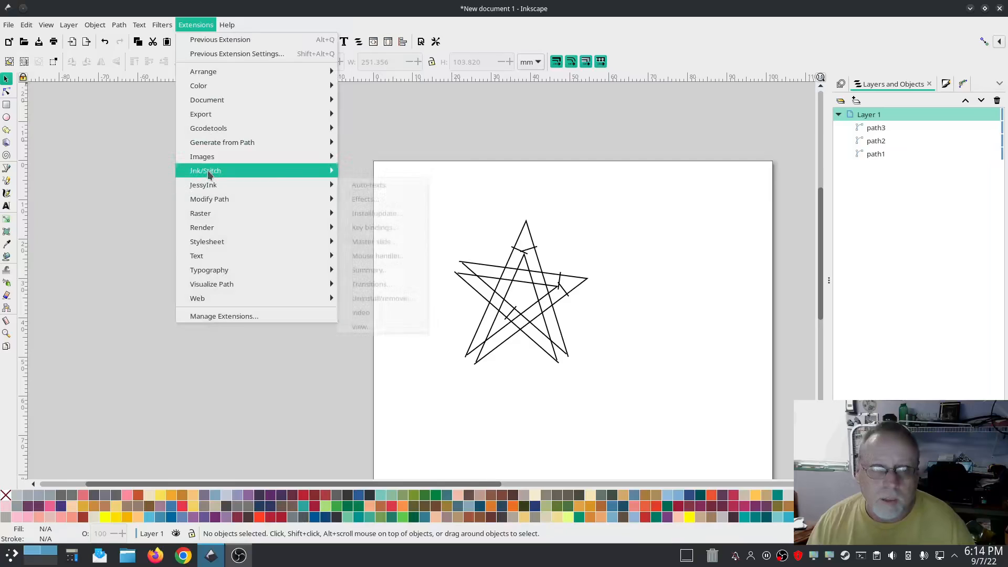
mouse_move(399, 327)
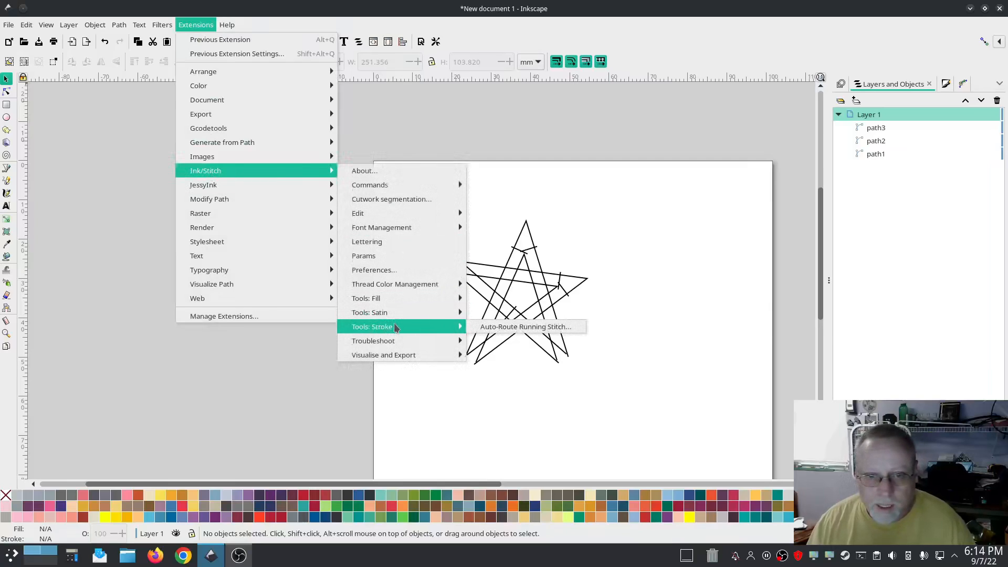
mouse_move(392, 355)
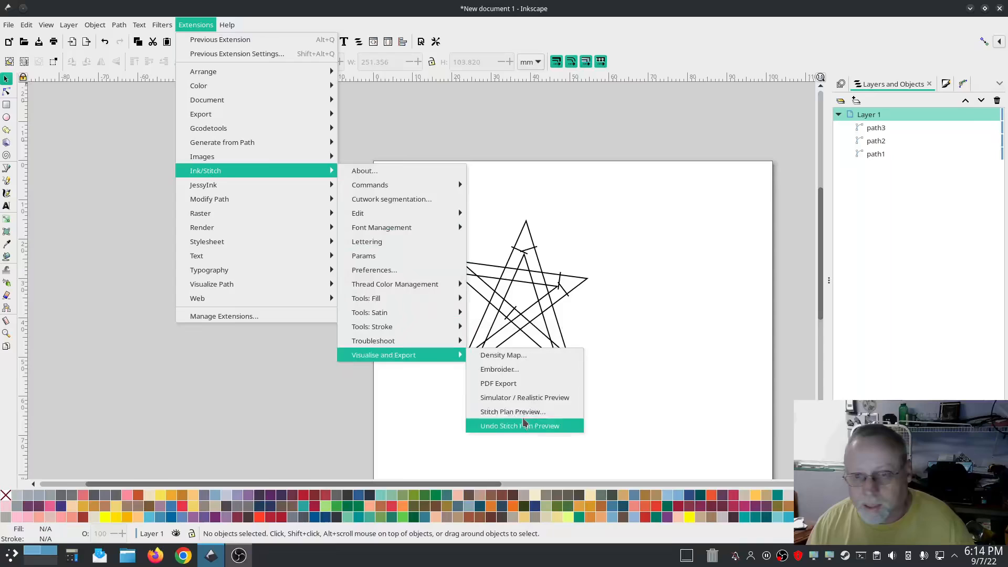
left_click(522, 398)
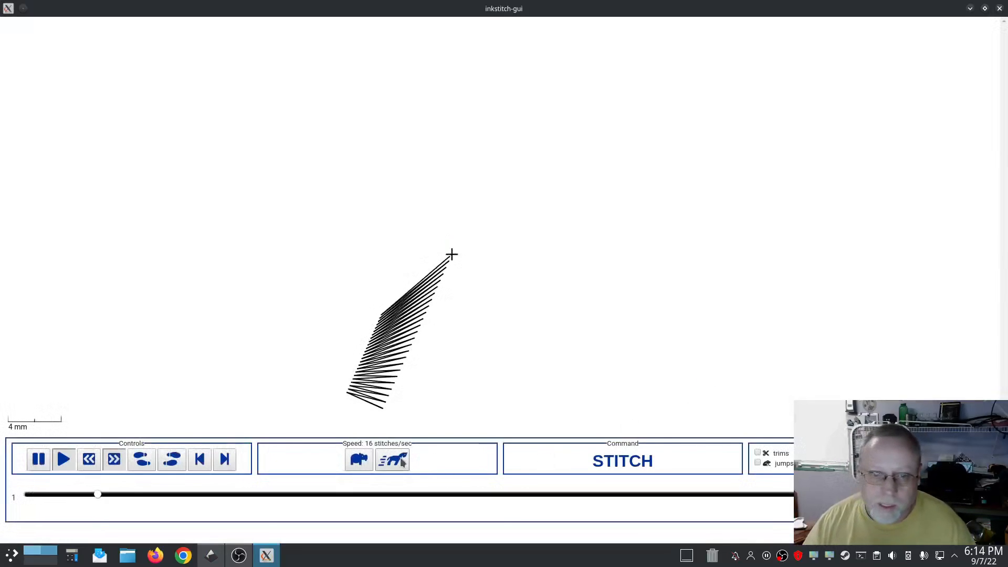
left_click(402, 462)
left_click(401, 462)
left_click(402, 462)
left_click(402, 461)
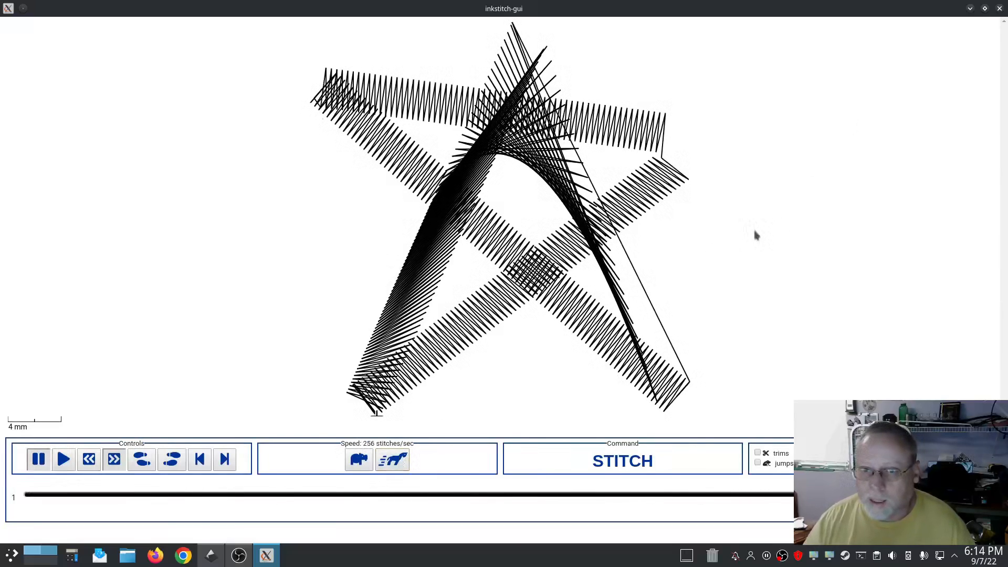
left_click(909, 463)
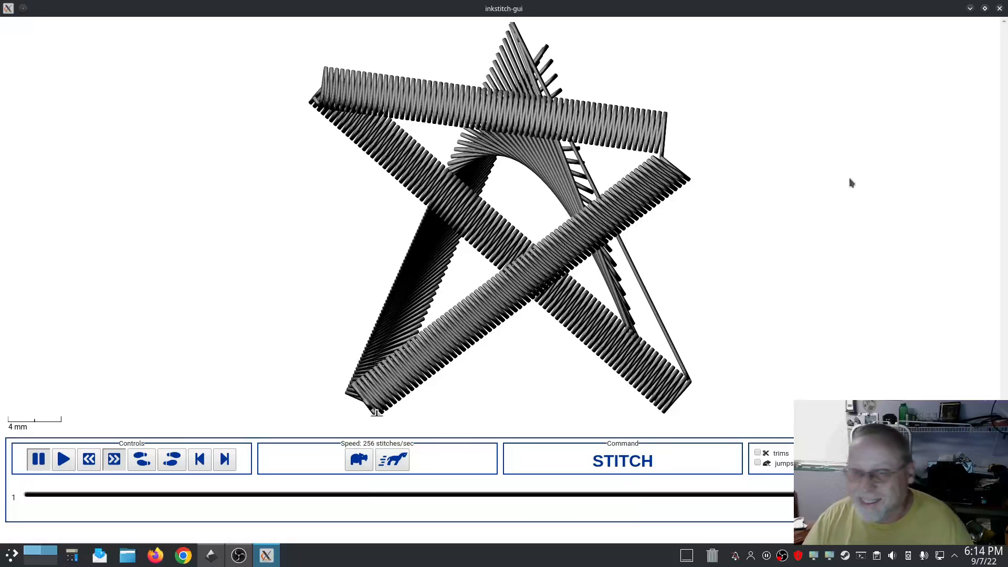
left_click(999, 8)
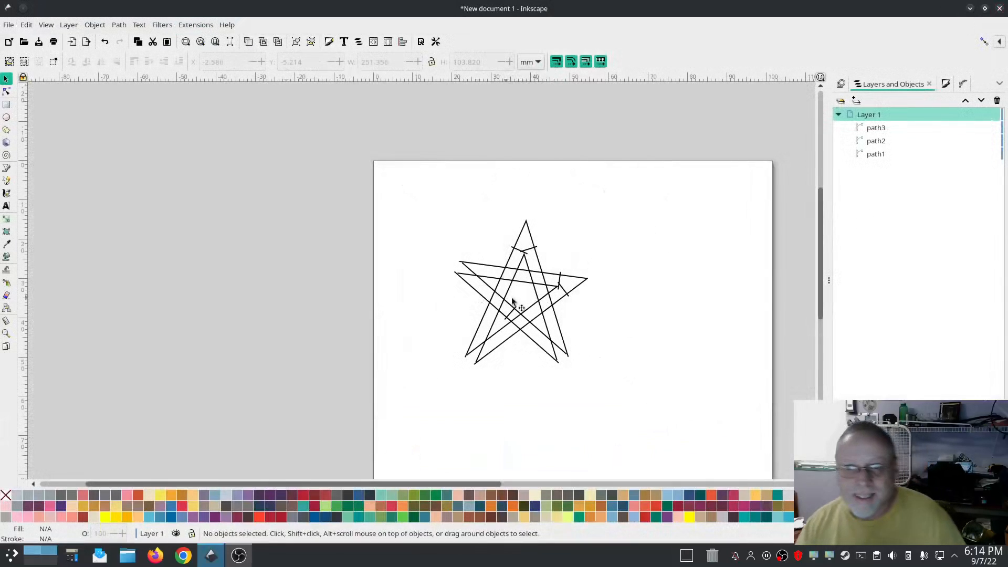
Step: Move both rungs at the star's top point down along their rails, shifting the right one about 1.4 mm in X and 3.9 mm in Y
scroll(524, 261, "up", 3)
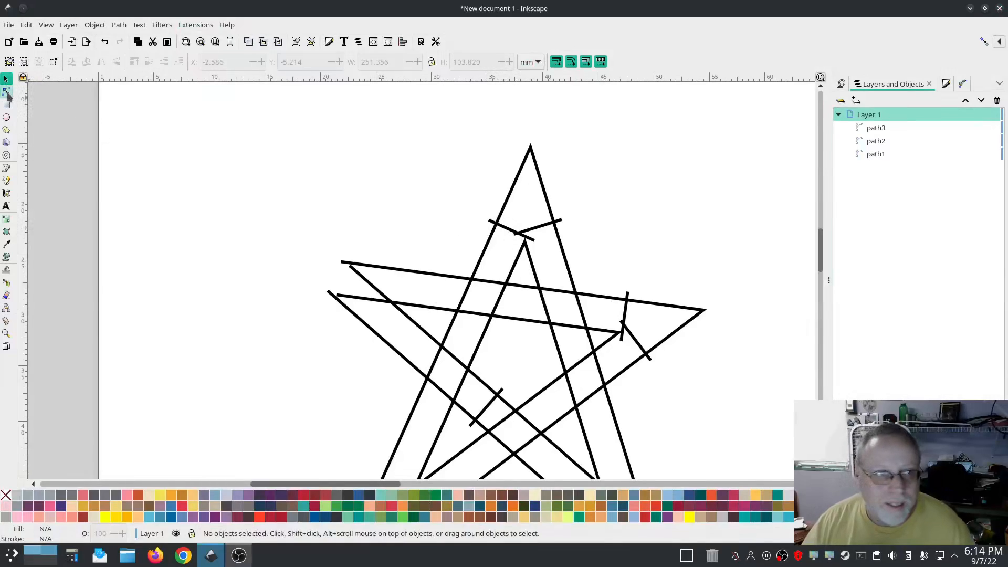
left_click(6, 92)
left_click(522, 234)
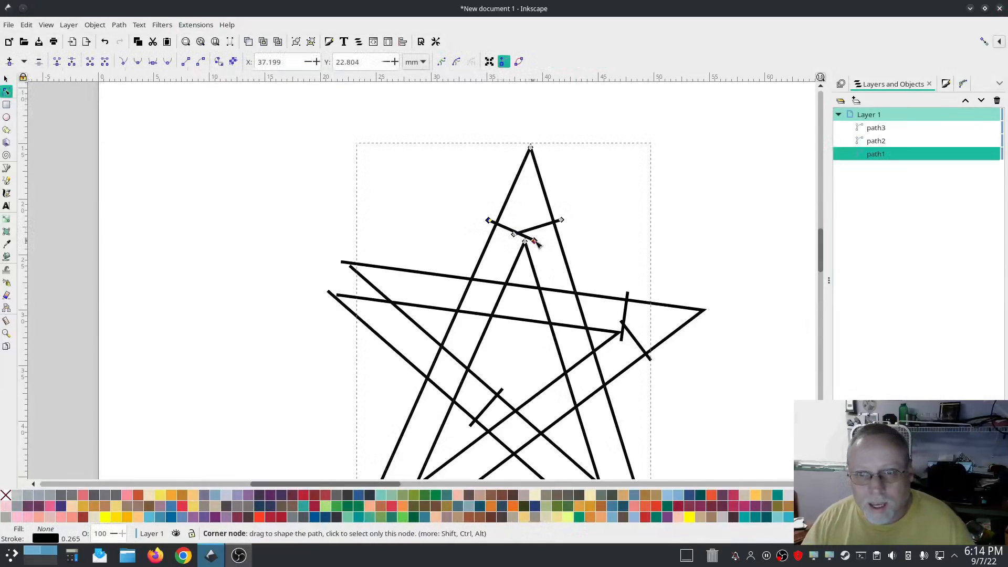
left_click_drag(536, 241, 530, 278)
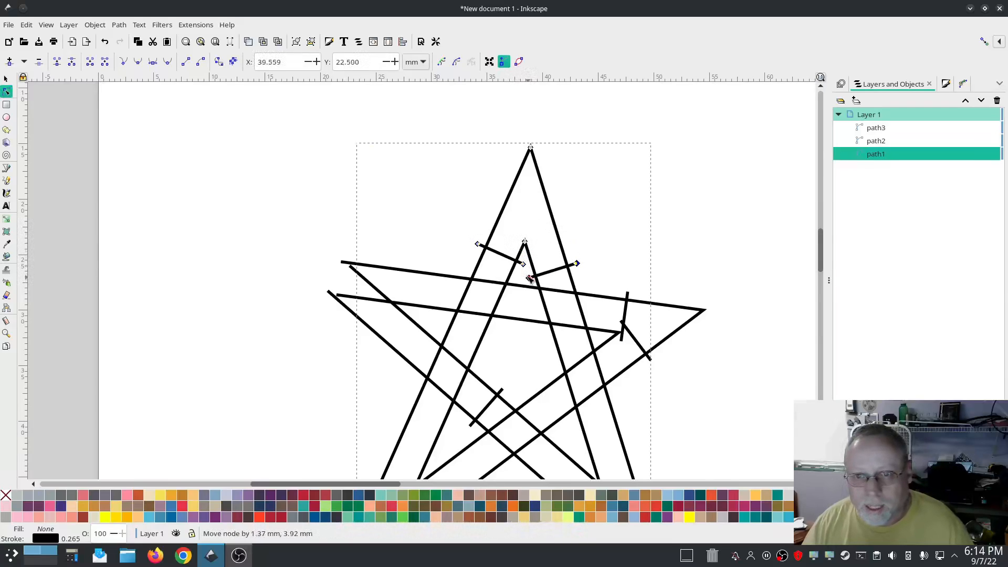
Step: Move both rungs near the star's right point inward along their rails, centring the lower one at about X 47.1, Y 34.2 mm
left_click(625, 316)
left_click(629, 302)
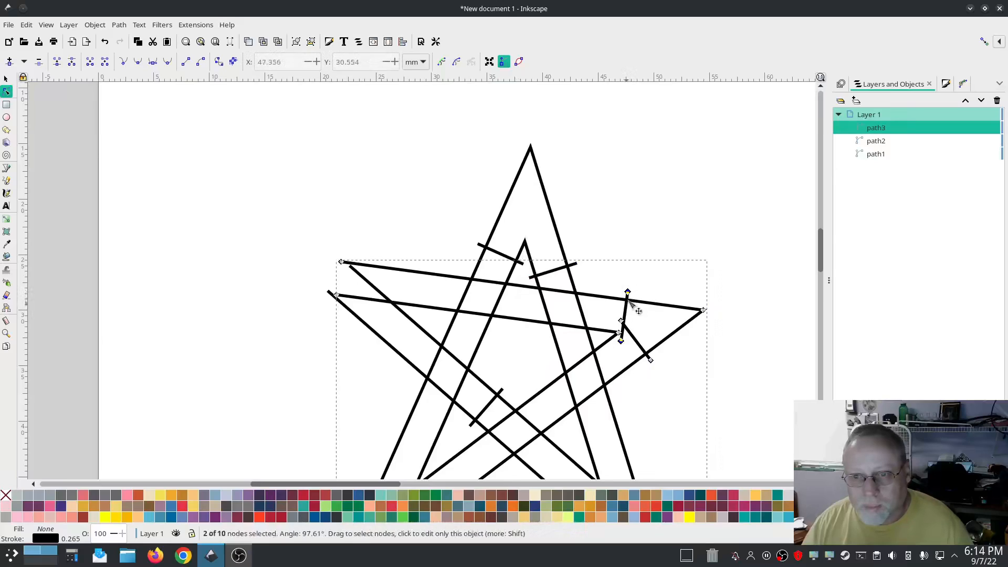
left_click_drag(629, 303, 607, 344)
left_click(629, 324)
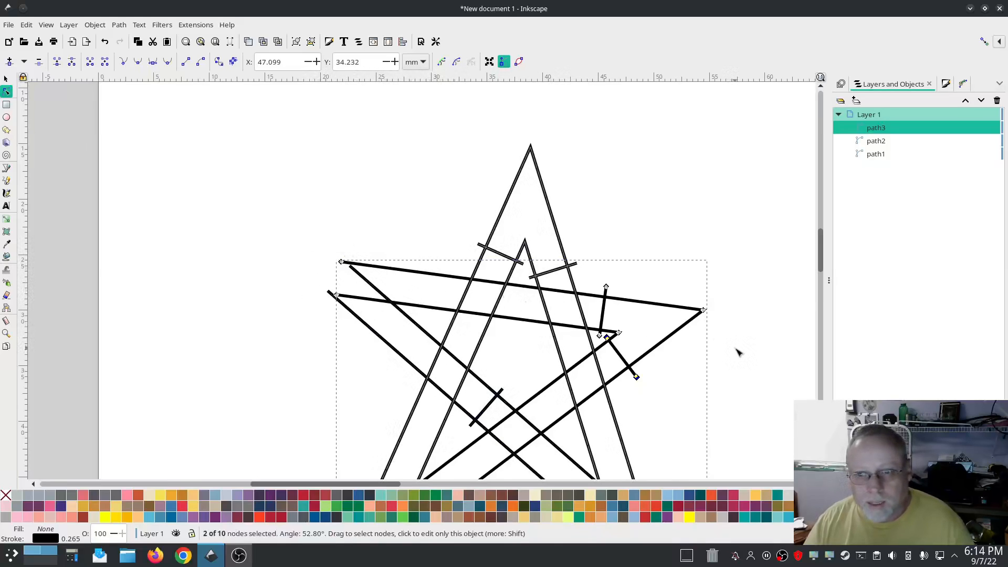
scroll(738, 352, "down", 3)
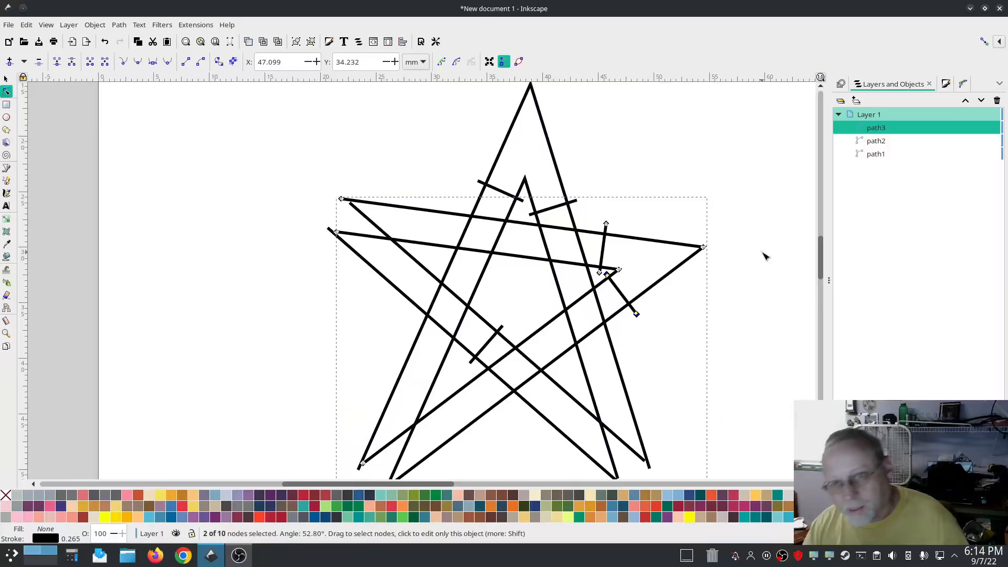
key("Escape")
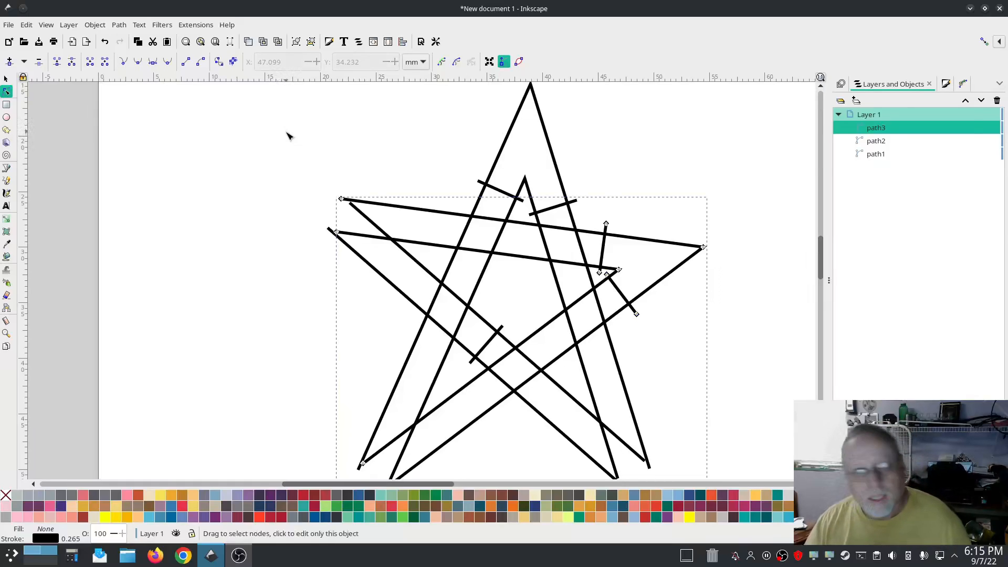
Step: With nothing selected, simulate the star's stitching with the adjusted rungs at 512 stitches/sec in Ink/Stitch, and close the simulator
left_click(220, 125)
left_click(196, 25)
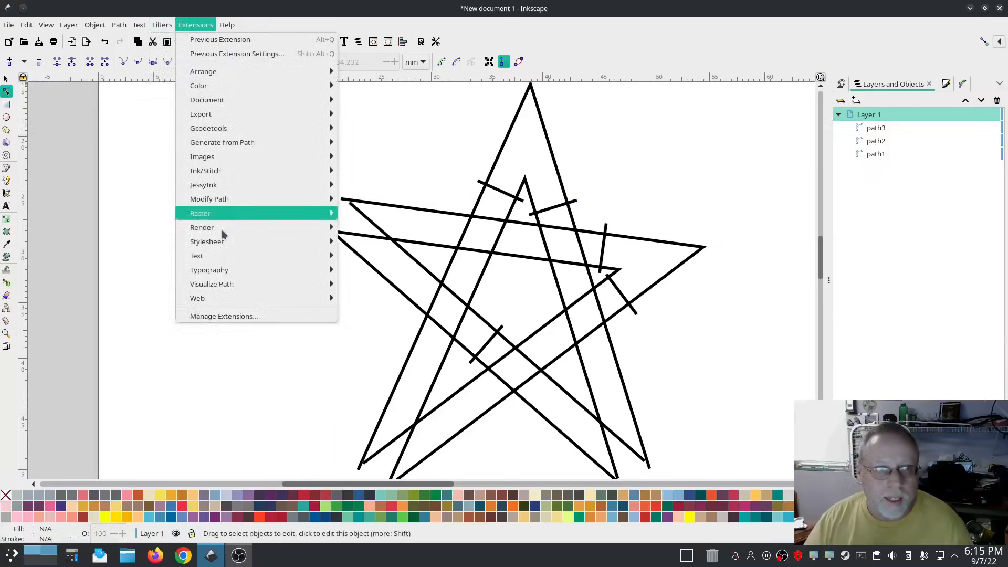
mouse_move(219, 171)
mouse_move(360, 354)
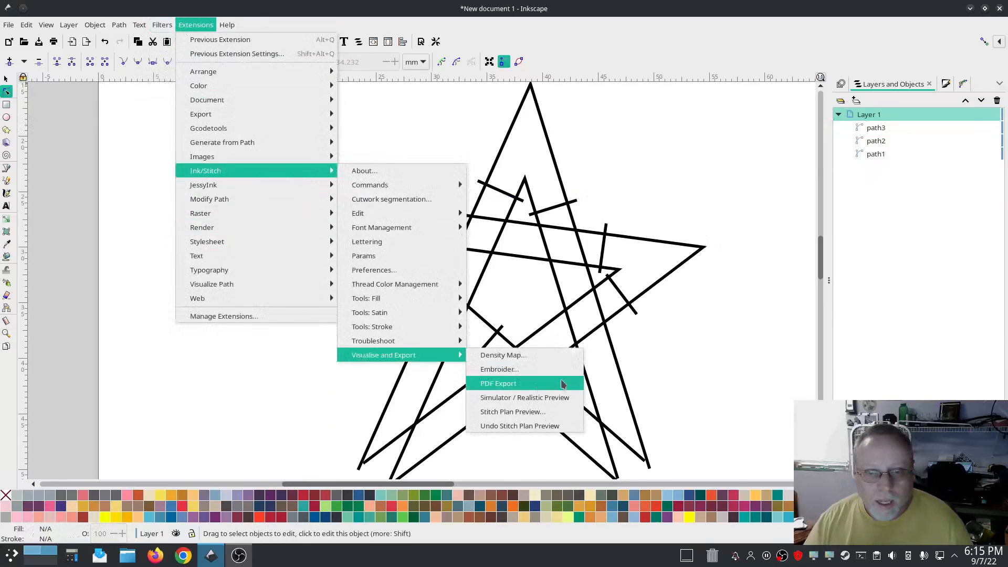
left_click(556, 398)
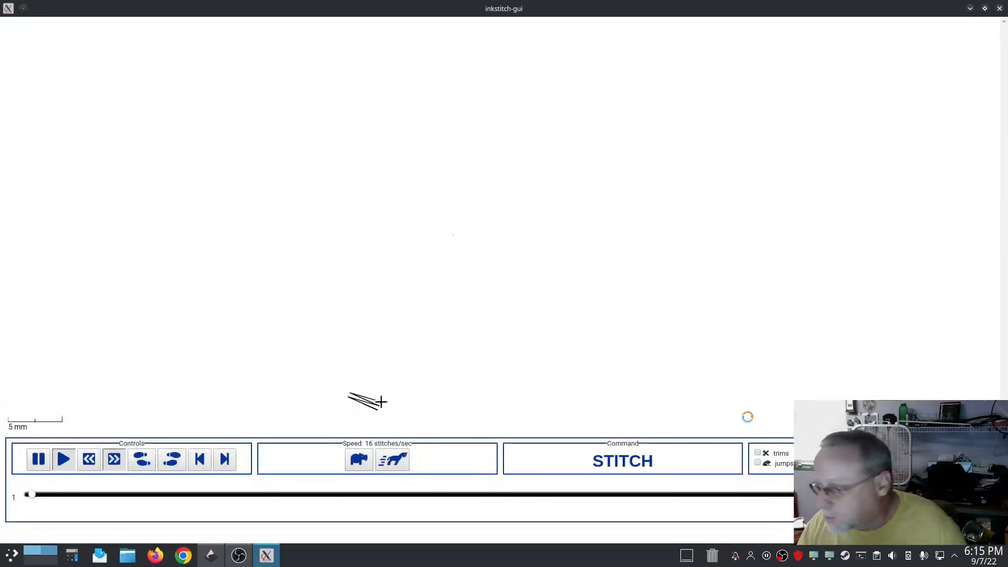
left_click(394, 460)
left_click(394, 460)
left_click(394, 460)
left_click(394, 459)
left_click(394, 460)
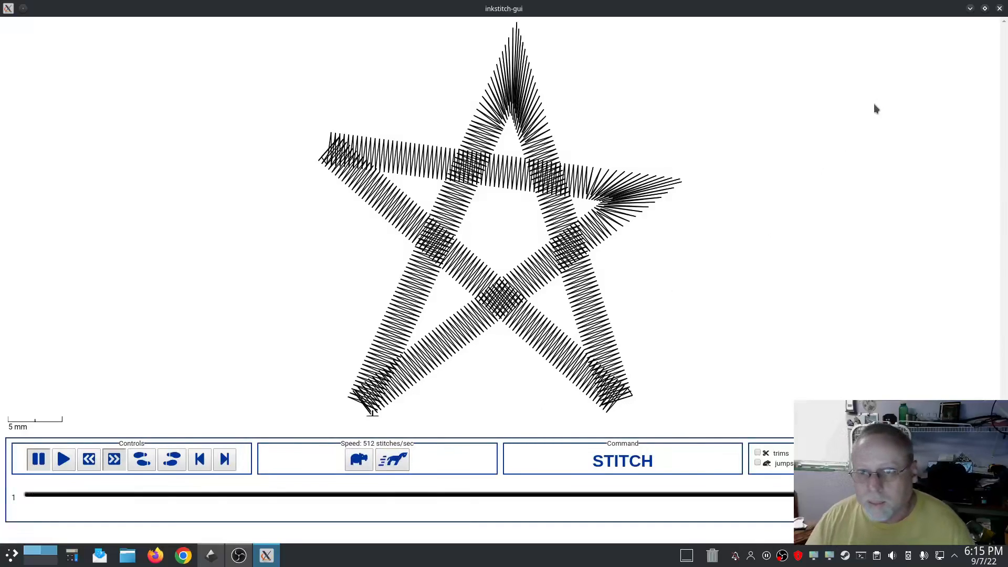
left_click(1001, 9)
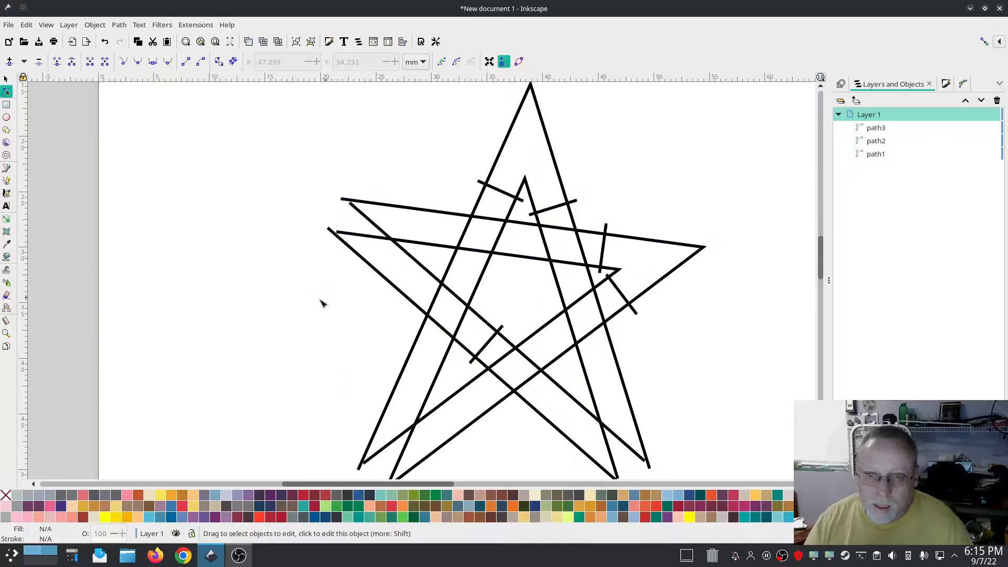
Step: Delete all three satin paths of the star, leaving the layer empty
scroll(313, 299, "down", 3)
scroll(313, 299, "up", 3)
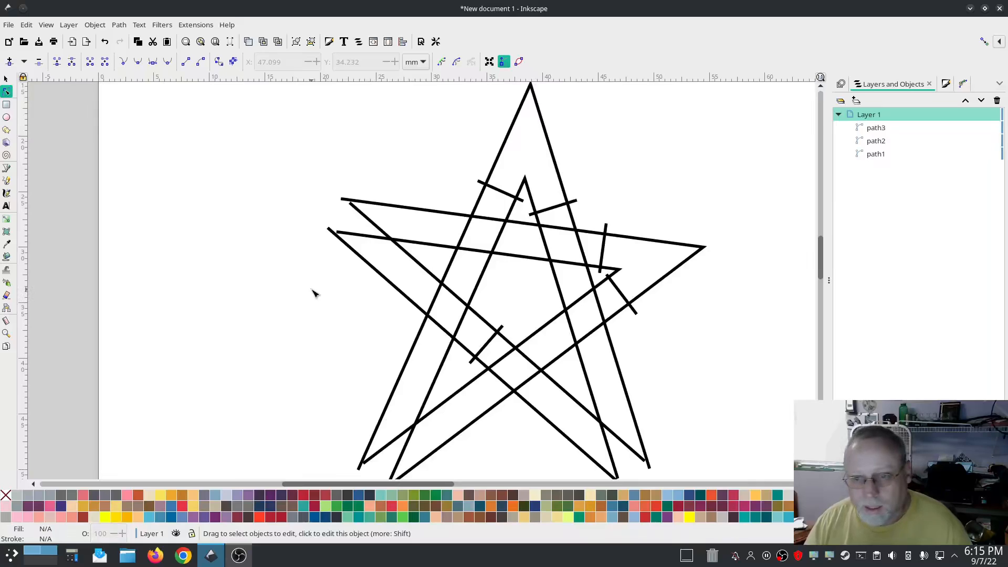
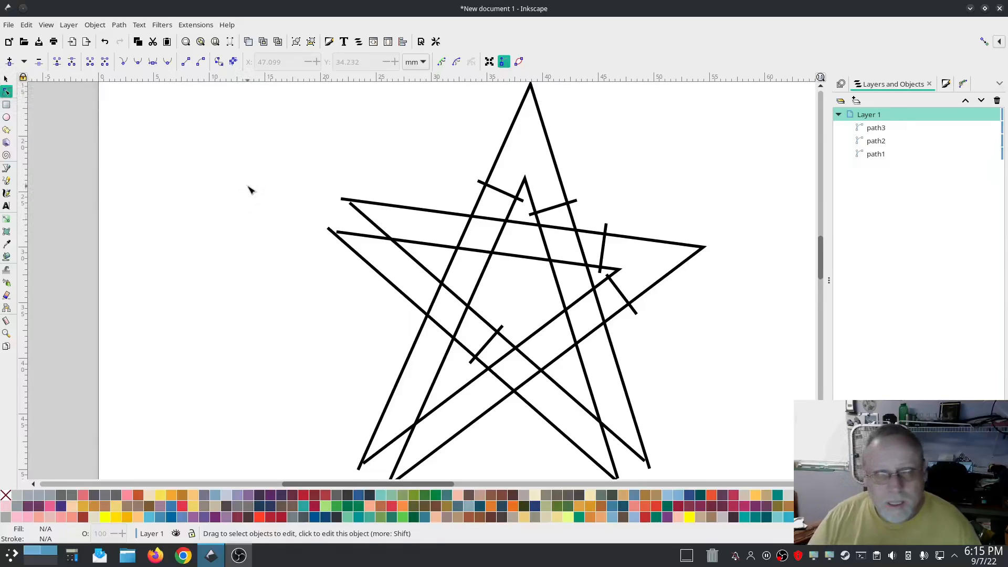
scroll(277, 210, "down", 1)
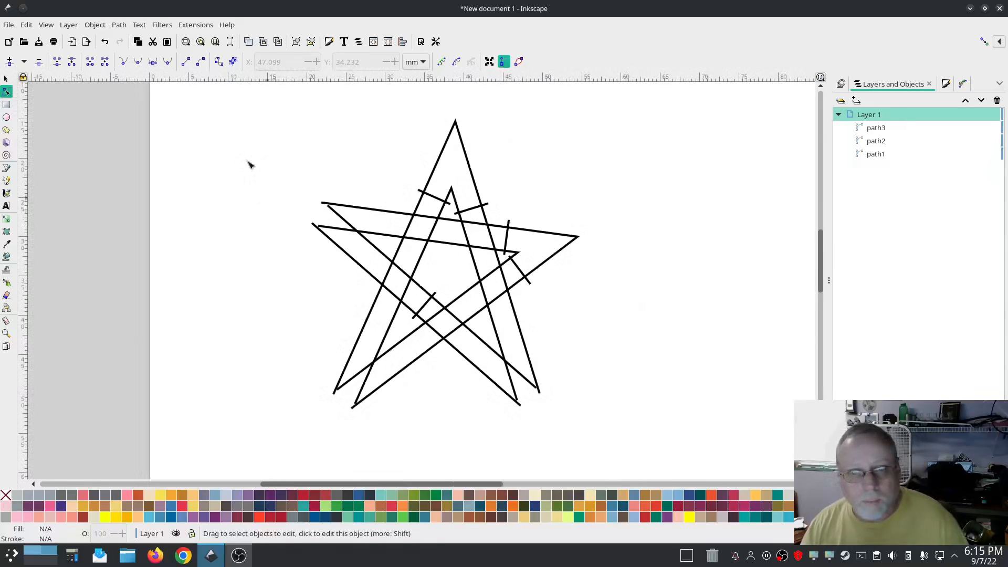
left_click(6, 79)
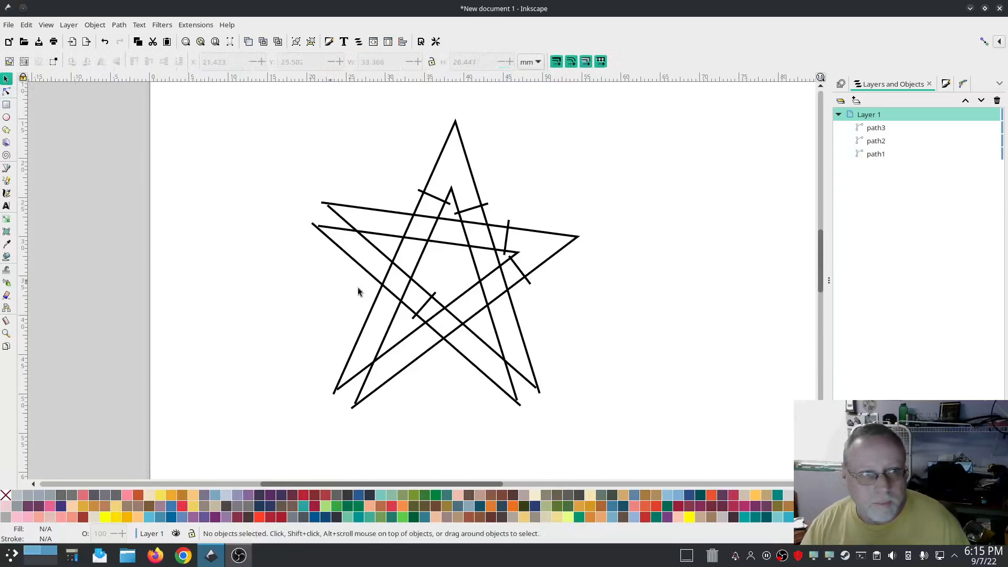
left_click(469, 303)
key("Delete")
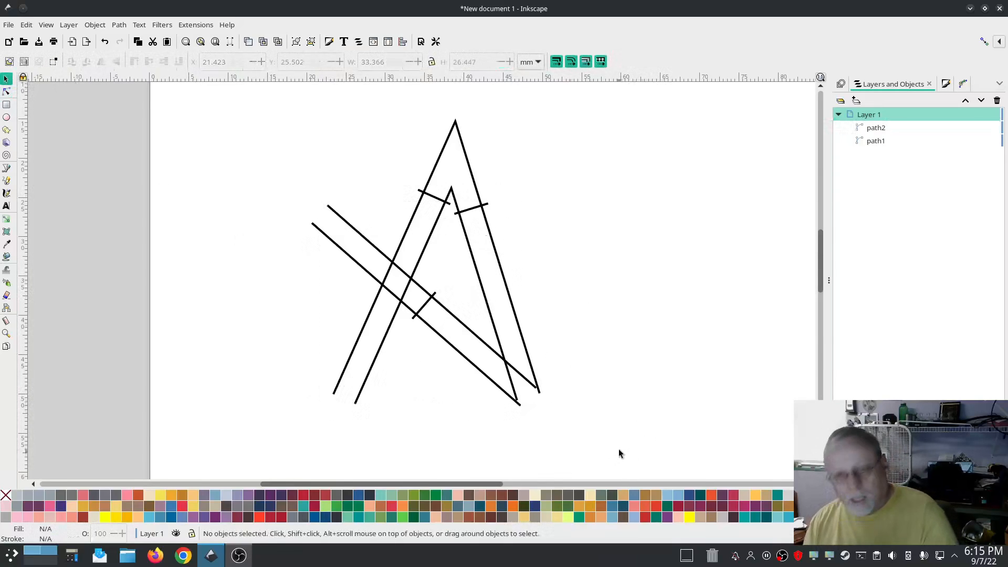
left_click_drag(619, 440, 233, 104)
key("Delete")
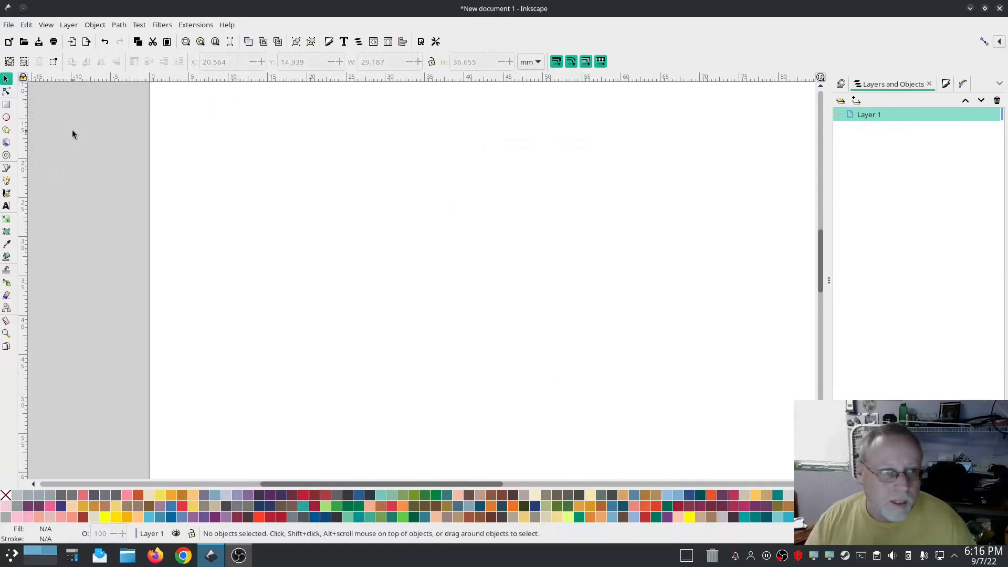
Step: Draw an open half-heart outline with the Pen tool, using three straight segments from the bottom tip up and around to the notch
left_click(6, 168)
left_click(400, 385)
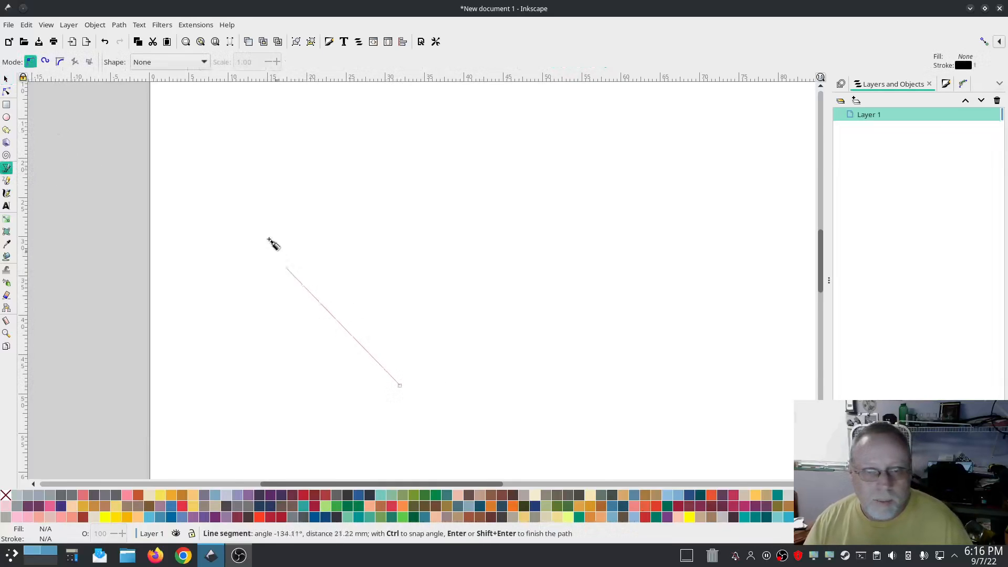
left_click(236, 189)
left_click(338, 104)
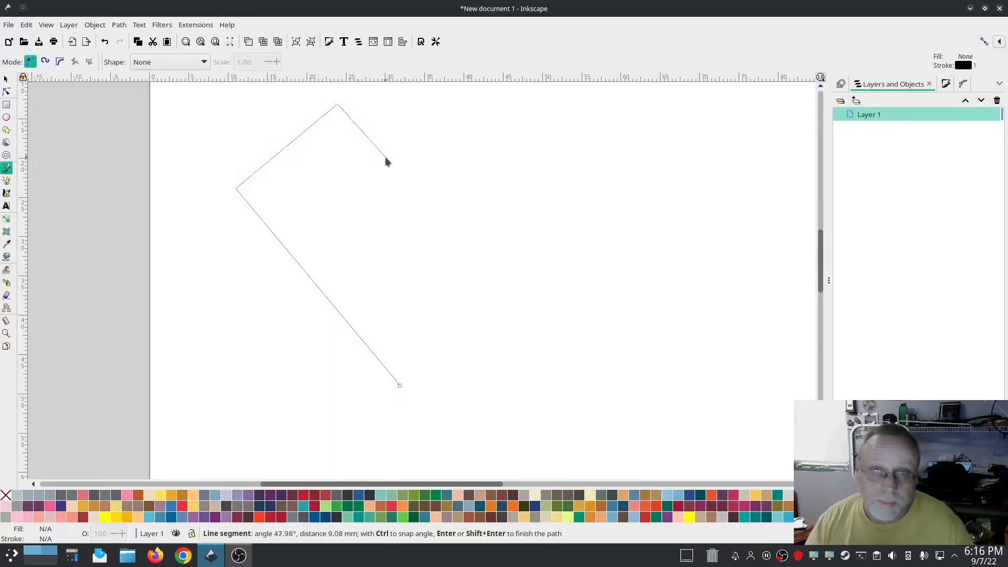
double_click(385, 157)
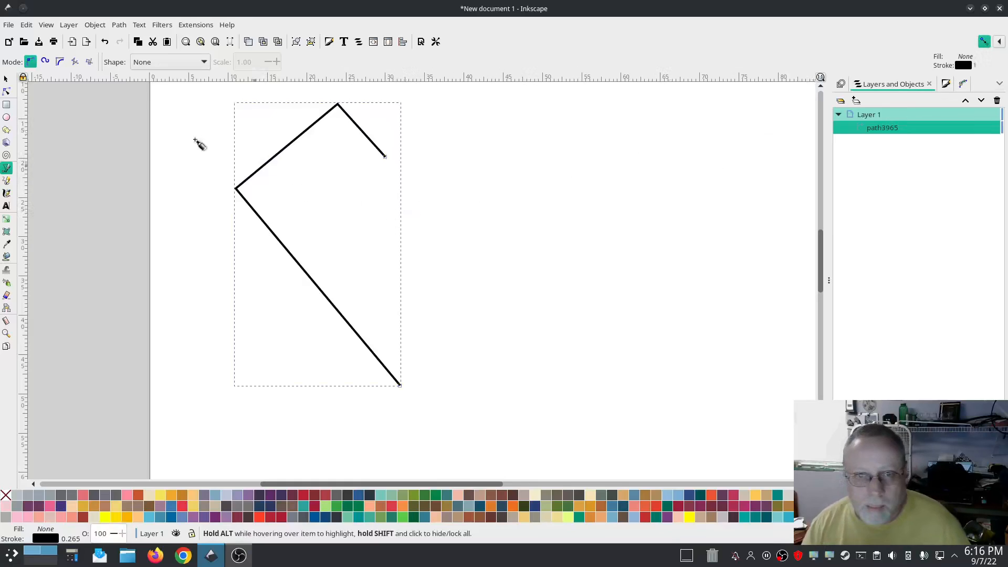
Step: Move the half-heart's upper open end node to about X 31.7, Y 21.4 mm, nearly straight above the bottom tip
left_click(6, 104)
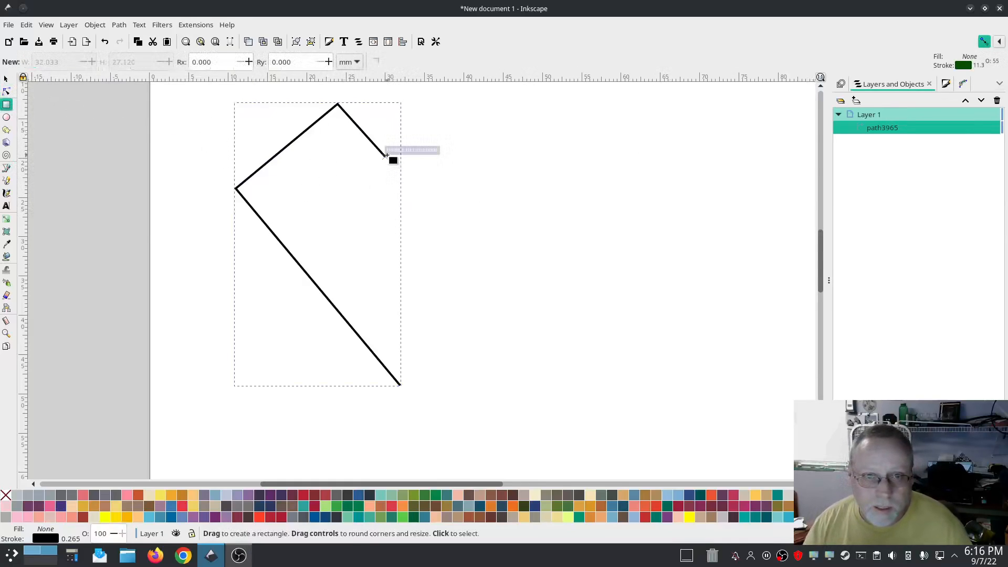
left_click(6, 92)
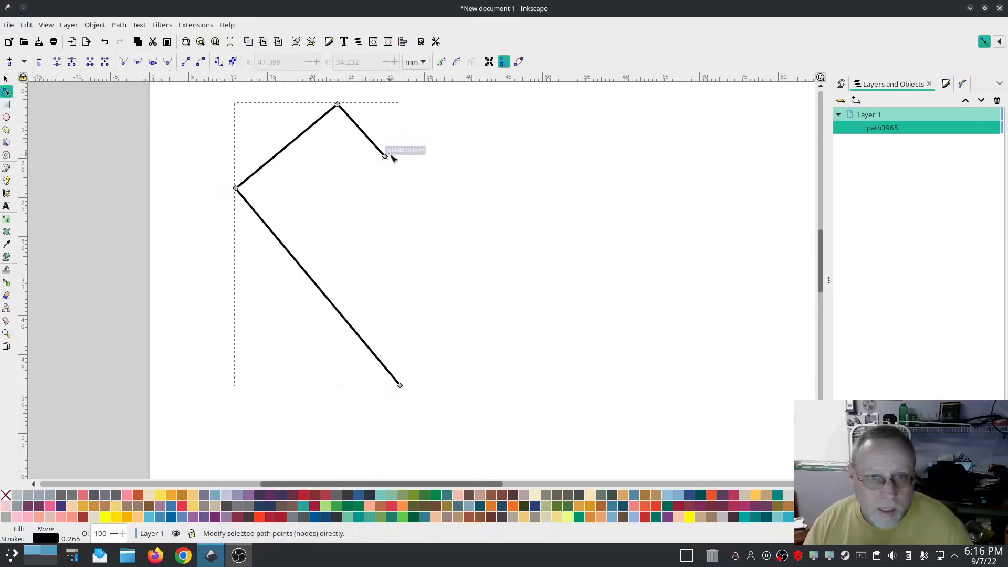
left_click_drag(385, 157, 399, 169)
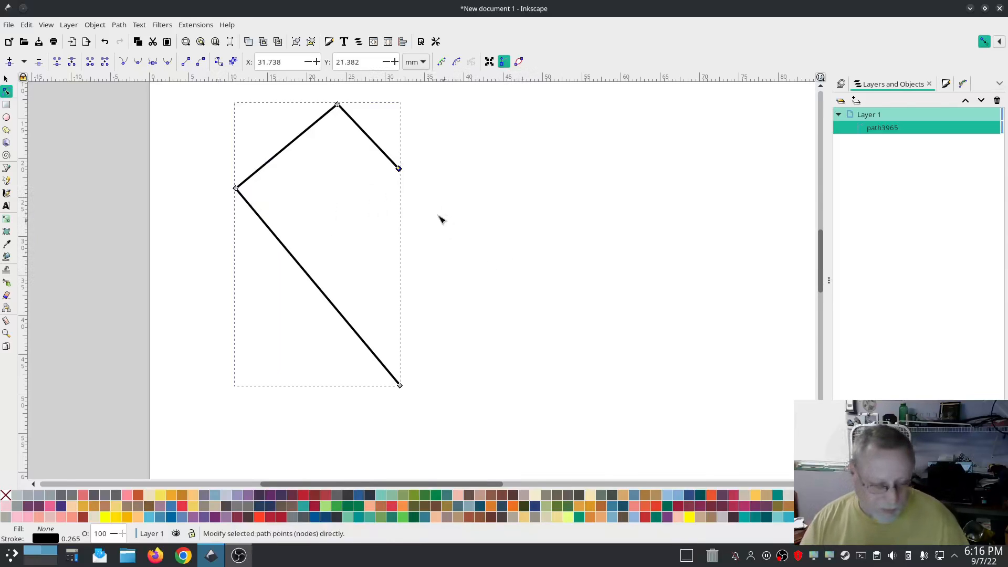
Step: Make all the half-heart's nodes auto-smooth and shift the curve slightly, placing its top node at about X 23.7, Y 14.8 mm
key("ctrl+a")
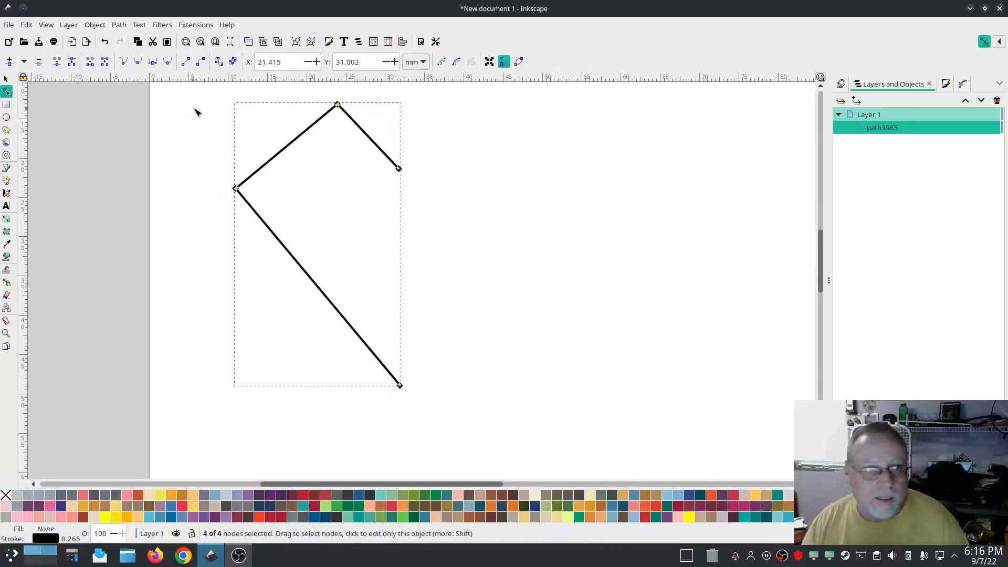
left_click(168, 62)
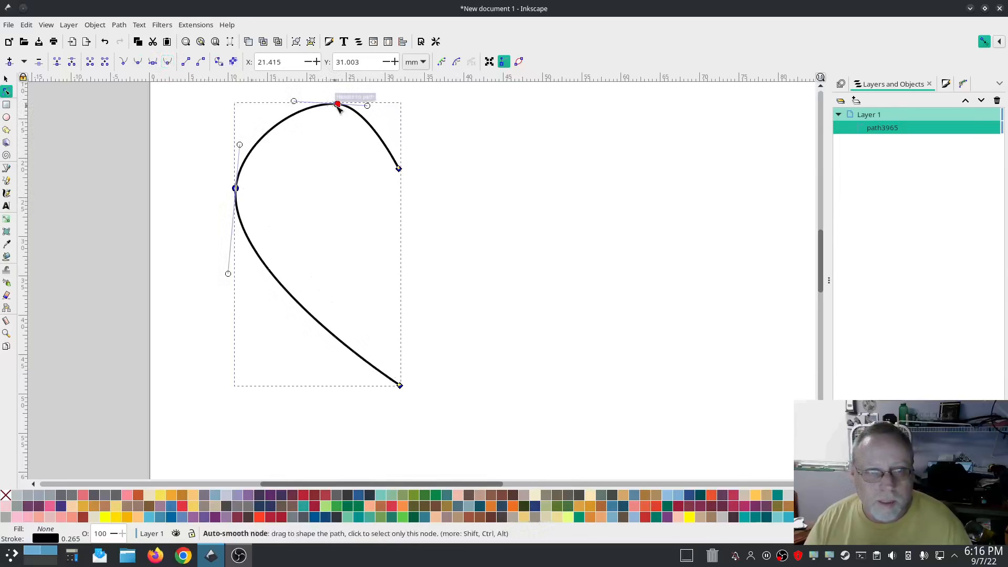
left_click_drag(337, 104, 380, 123)
left_click(471, 147)
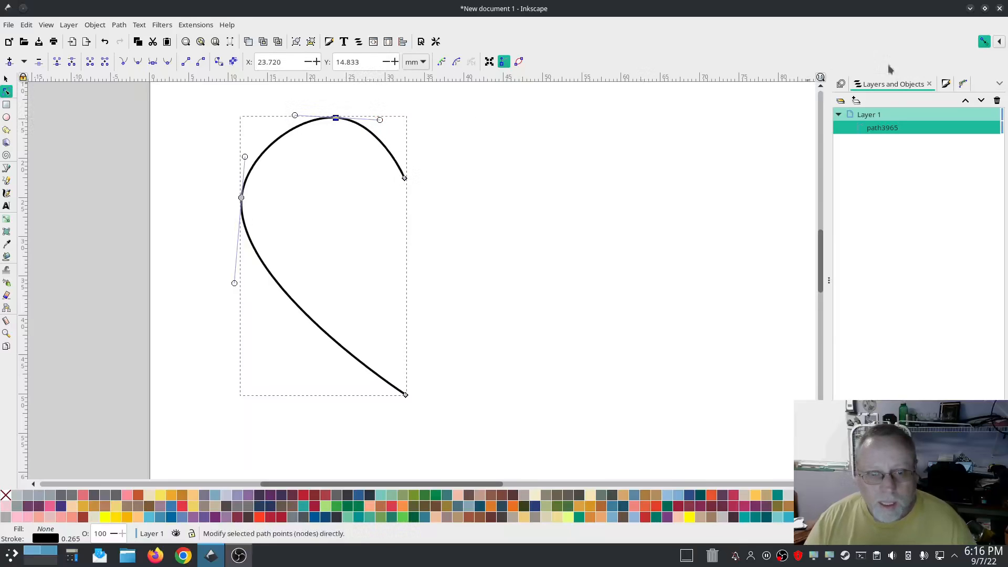
Step: With snapping off, duplicate the half-heart, flip the copy horizontally, and place it at about X 32.2, Y 14.6 mm to complete the heart
left_click(986, 43)
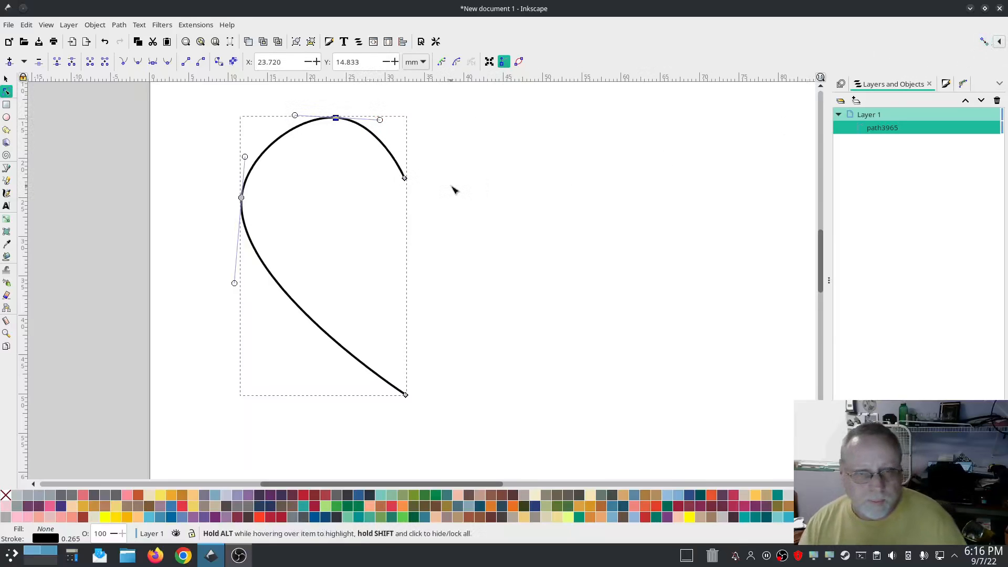
left_click(8, 79)
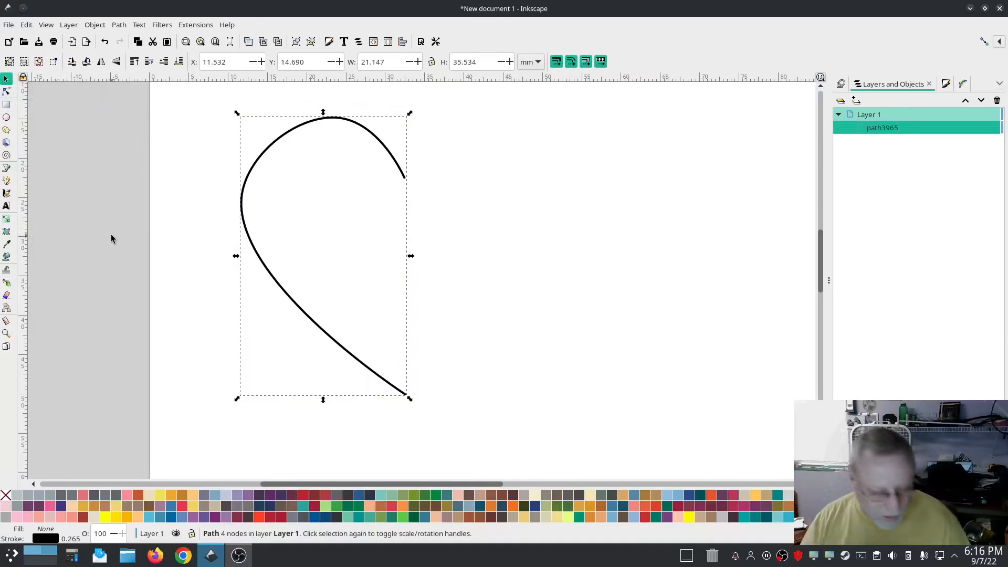
key("ctrl+d")
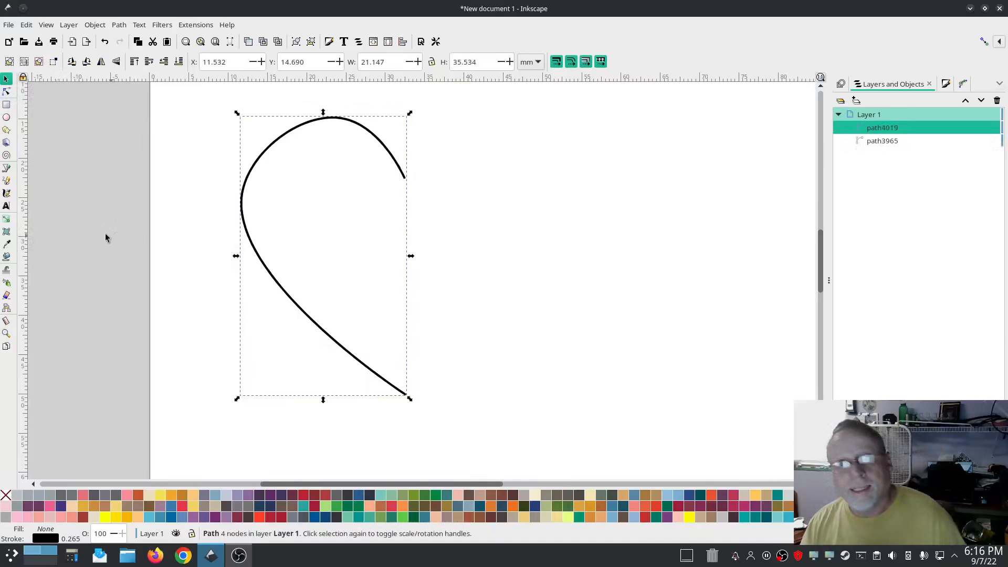
left_click(101, 62)
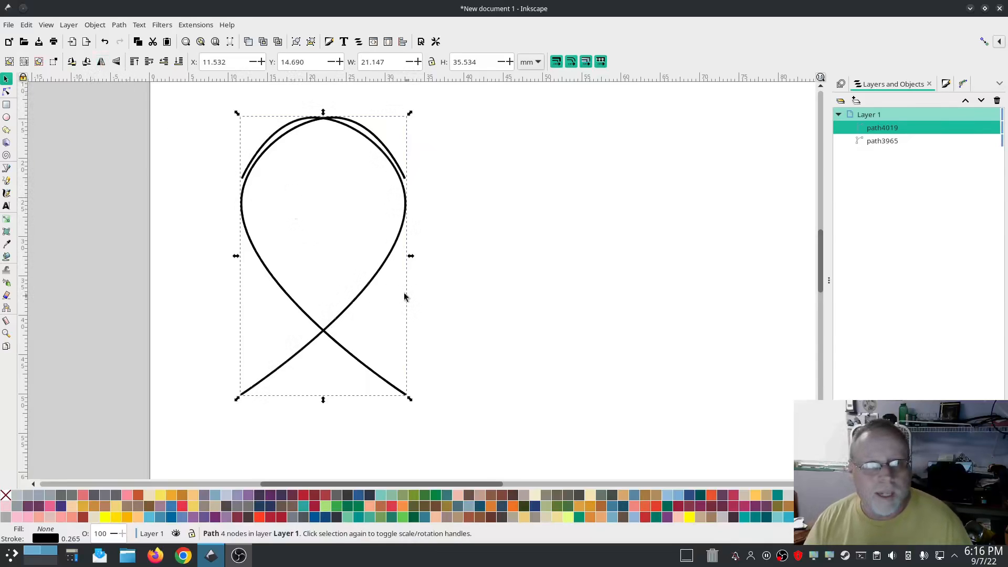
left_click_drag(381, 277, 544, 274)
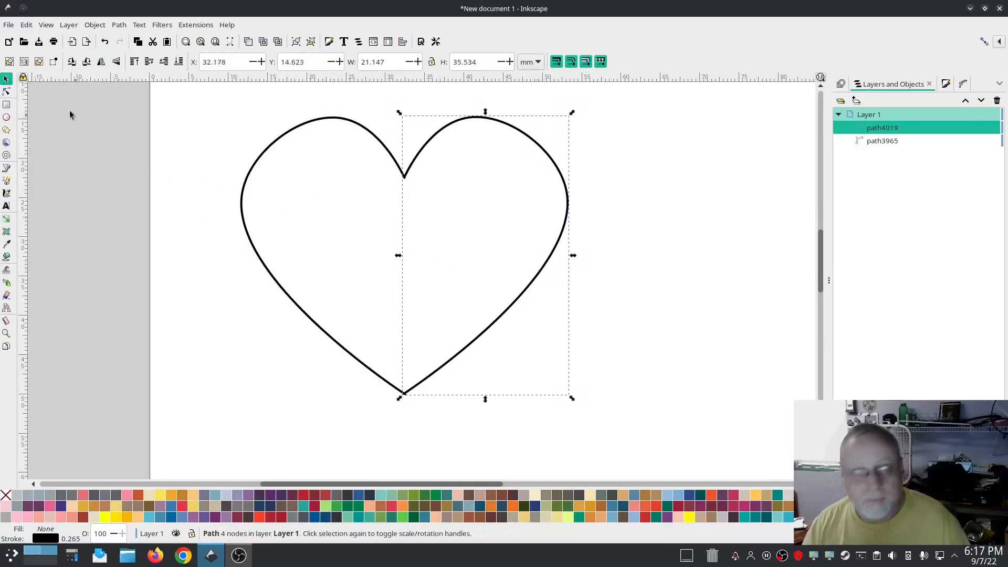
Step: Join the two halves' end nodes at the heart's upper notch and at its bottom tip
left_click(6, 92)
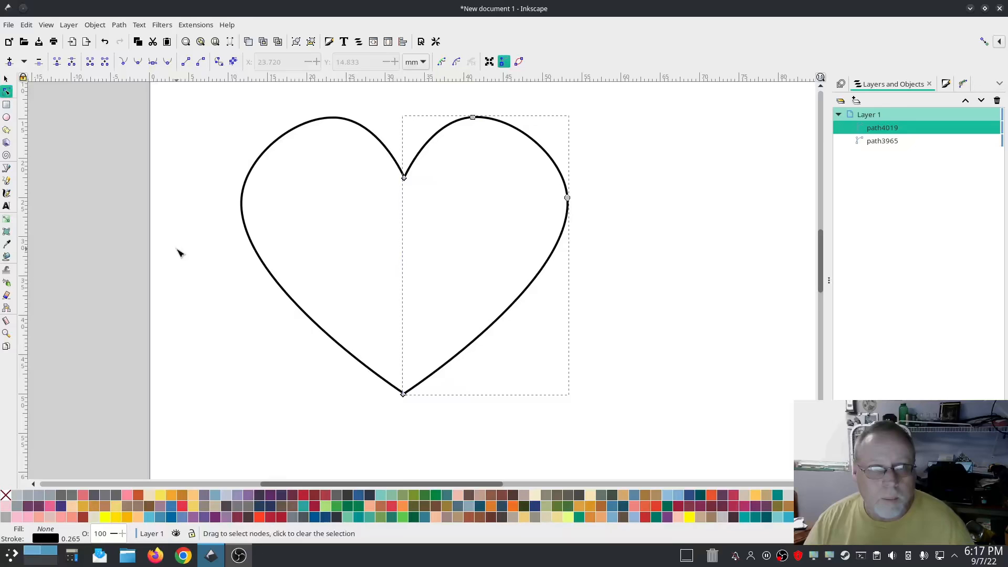
left_click(371, 130, "shift")
left_click_drag(431, 199, 375, 156)
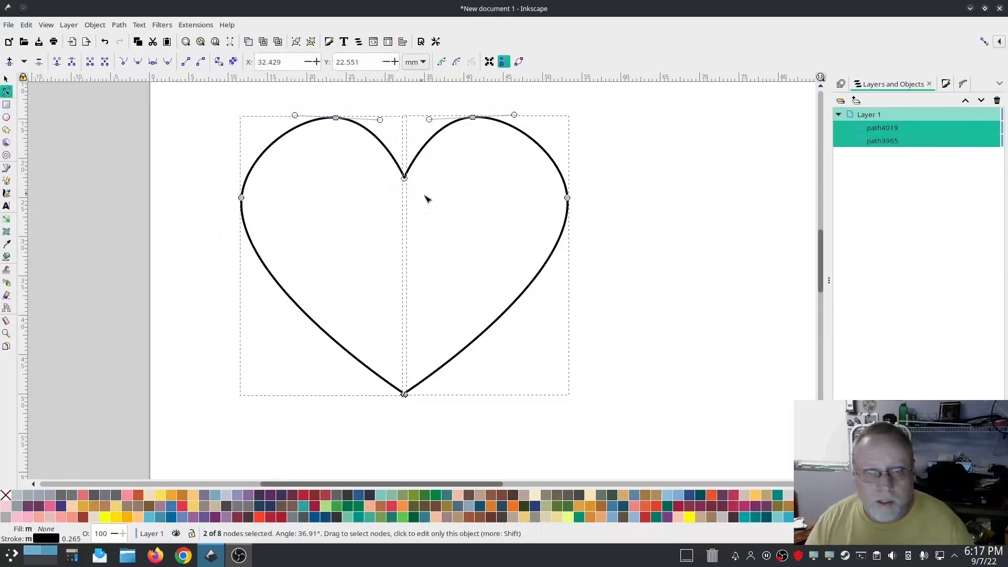
left_click(59, 61)
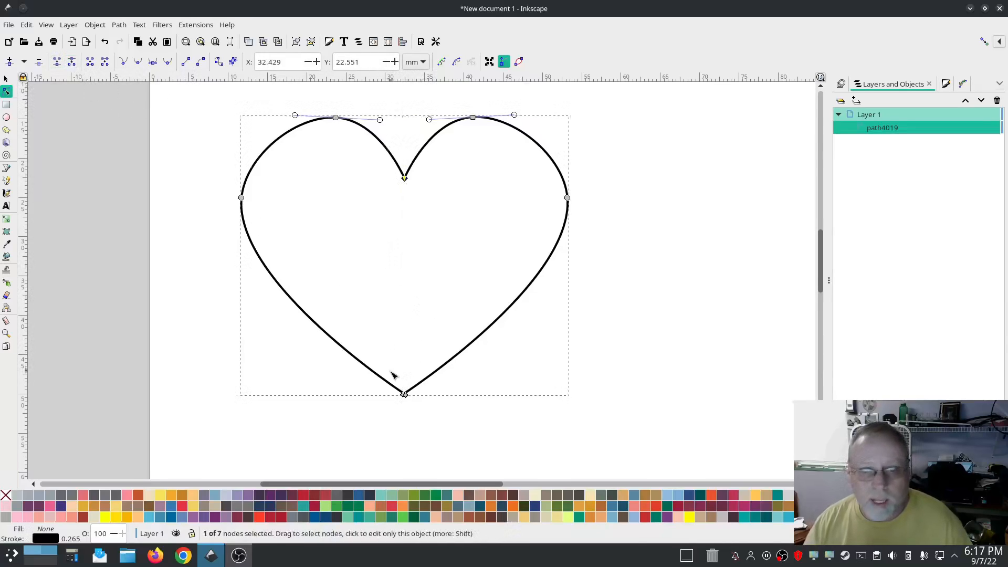
left_click_drag(391, 372, 415, 417)
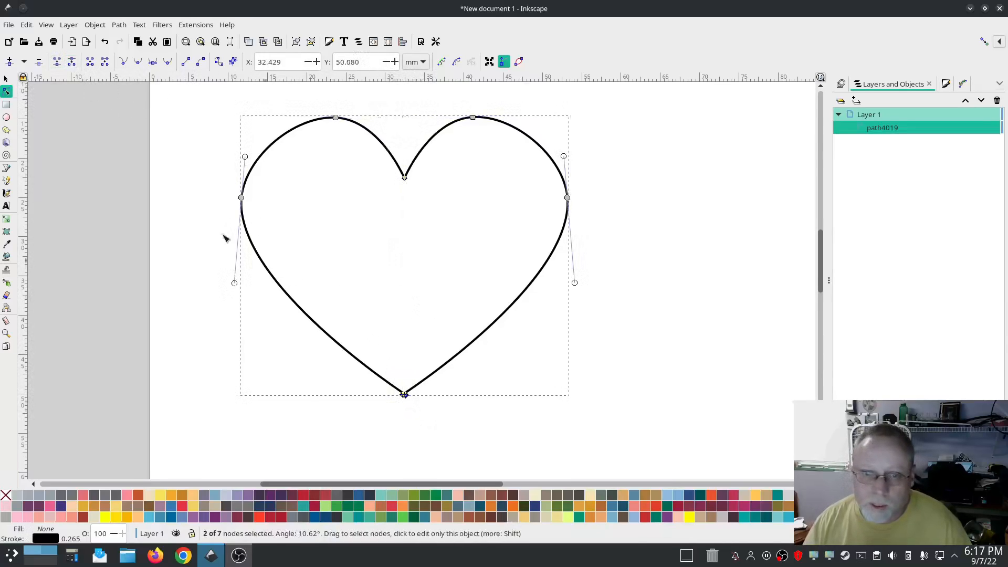
left_click(57, 63)
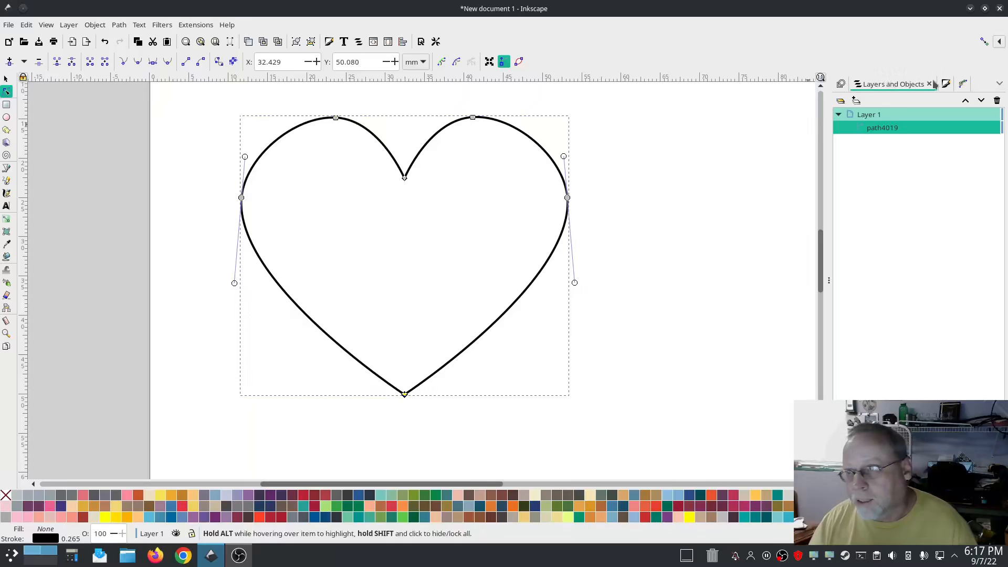
Step: Set the heart outline's stroke width to 4 mm
left_click(946, 84)
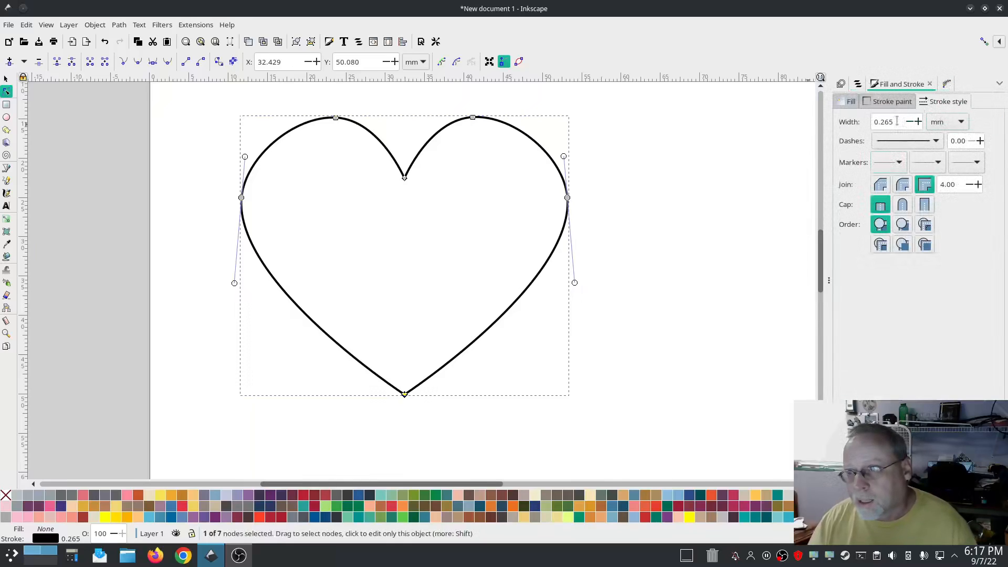
left_click_drag(895, 122, 844, 122)
type("4")
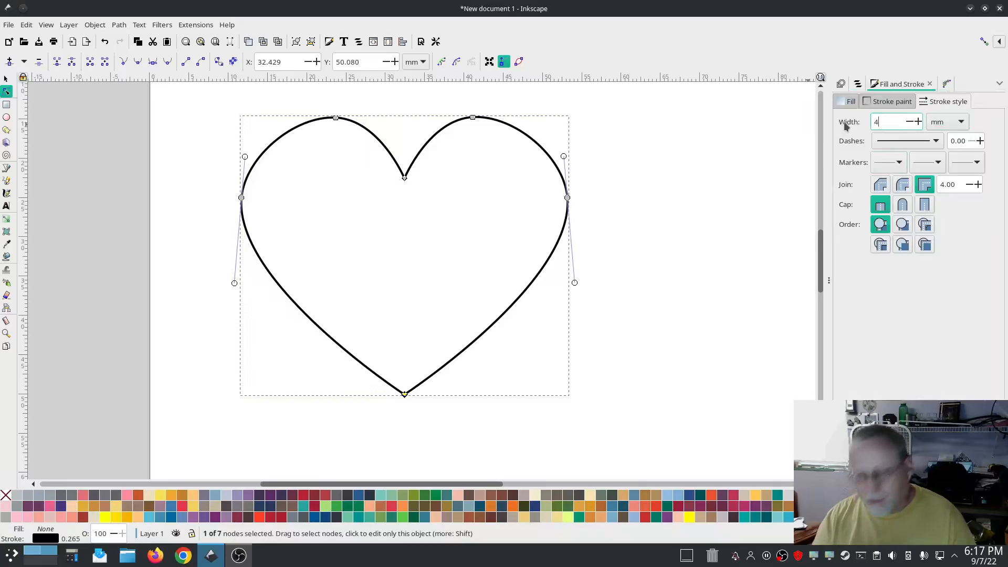
key("Return")
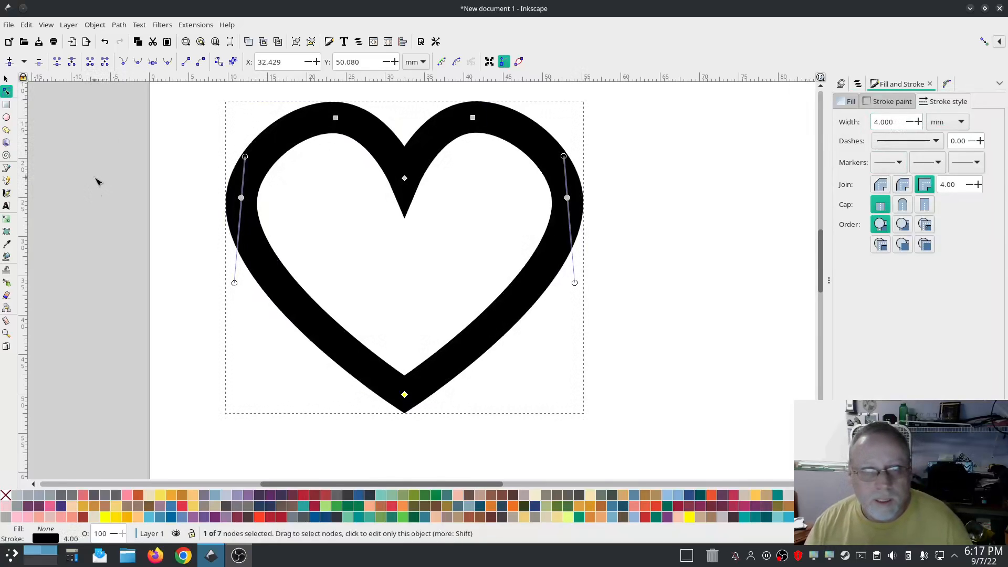
Step: Convert the thick heart line to satin columns with Ink/Stitch
left_click(197, 25)
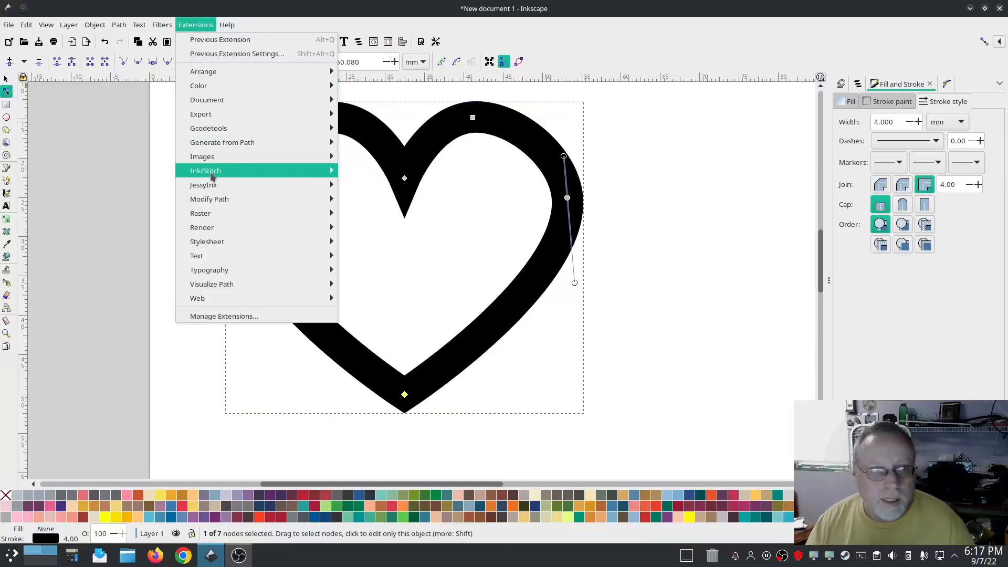
mouse_move(294, 174)
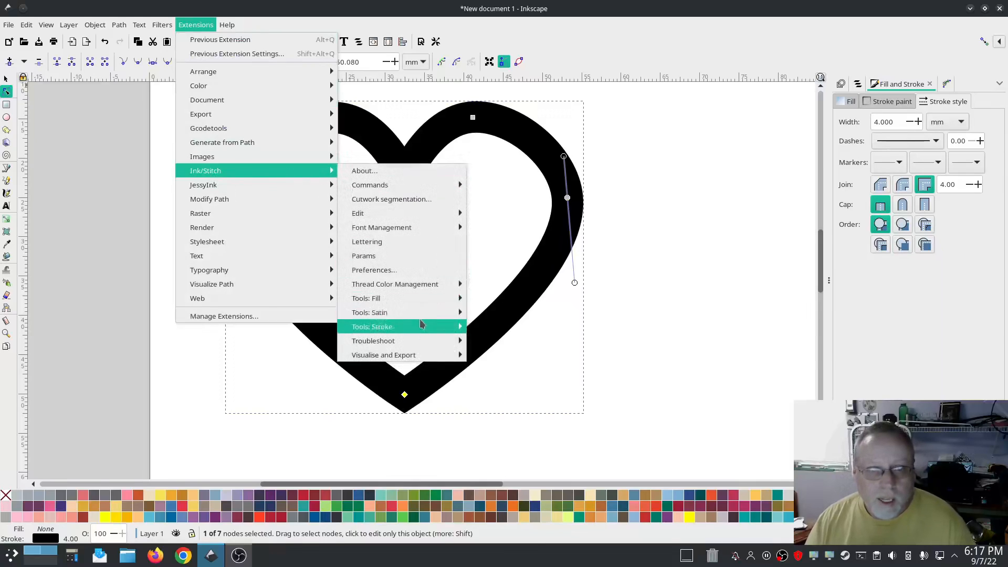
mouse_move(417, 316)
left_click(511, 330)
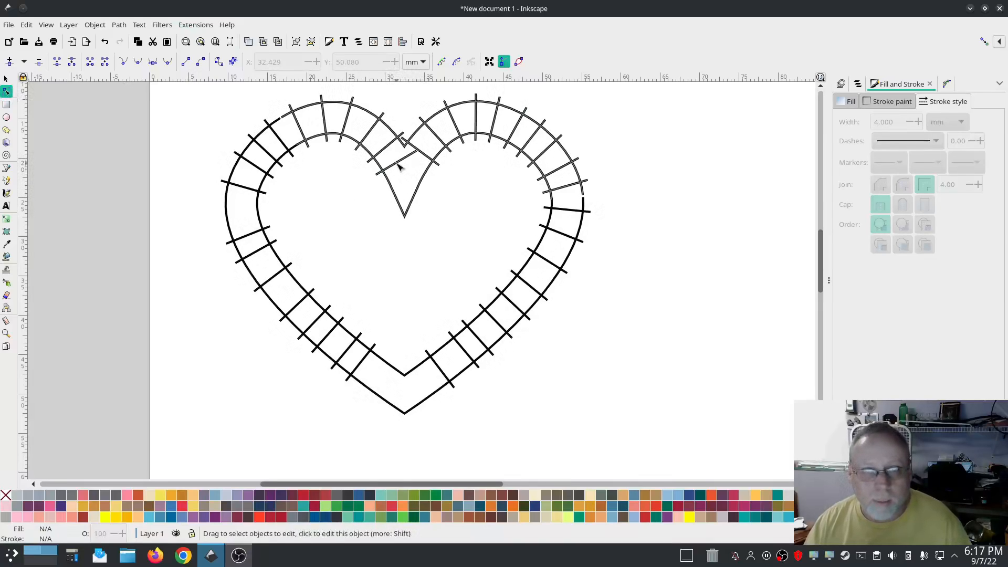
Step: Simplify the heart's upper satin section to reduce the nodes on its rails
left_click(398, 165)
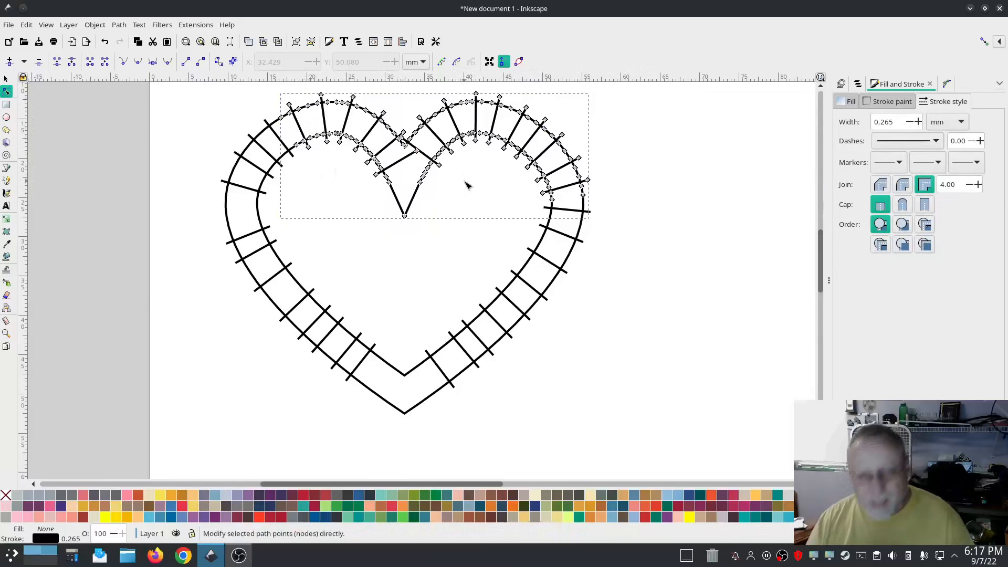
left_click(90, 25)
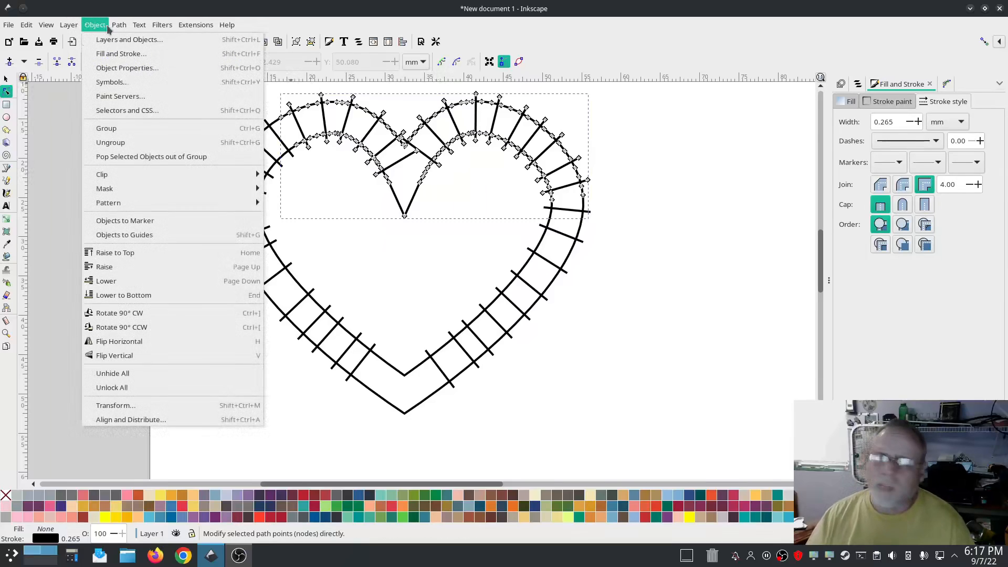
mouse_move(120, 26)
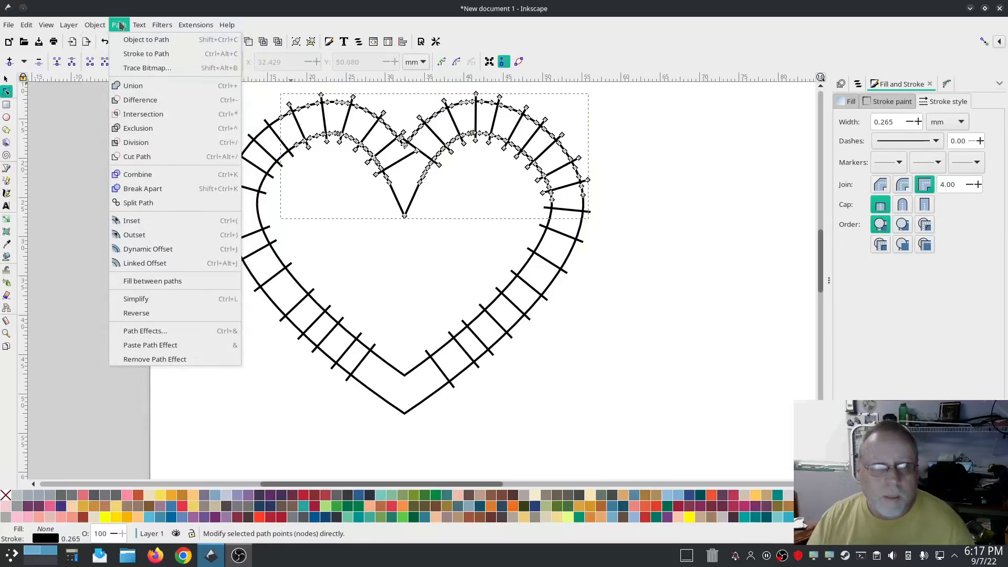
left_click(141, 300)
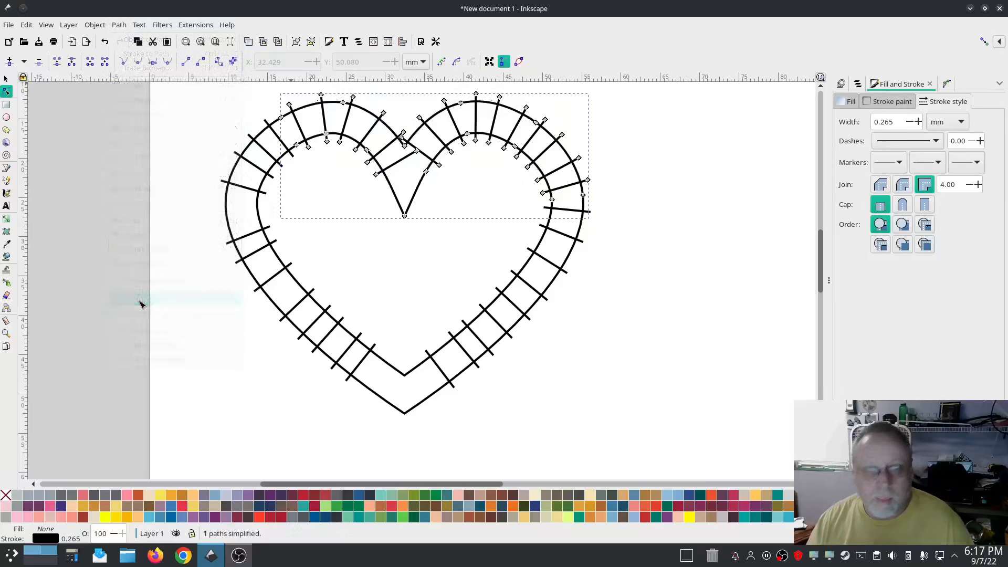
Step: Move the two rungs just left of the heart's upper notch up and leftward along the left lobe, toward the neighbouring rungs
scroll(351, 188, "up", 1)
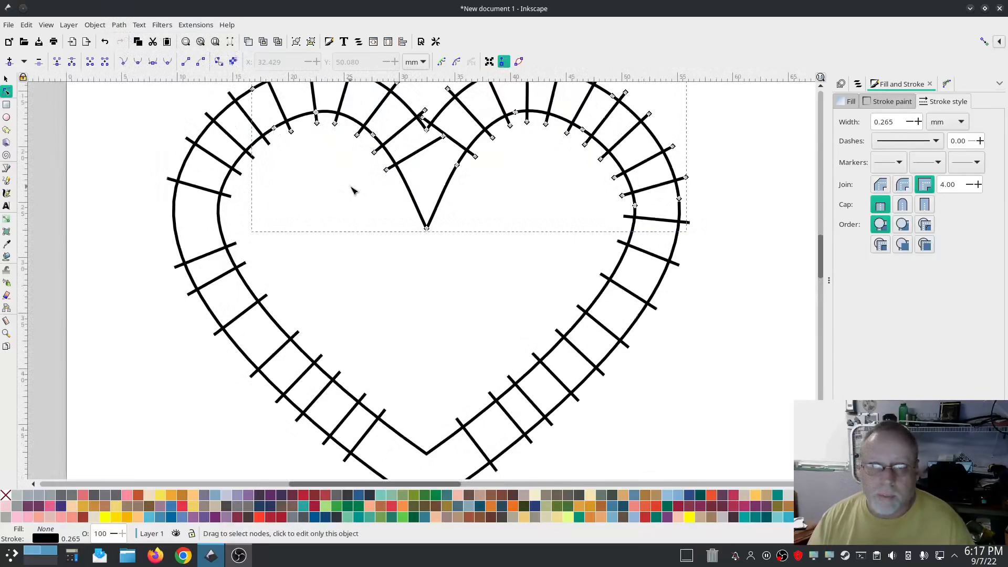
scroll(357, 197, "up", 3)
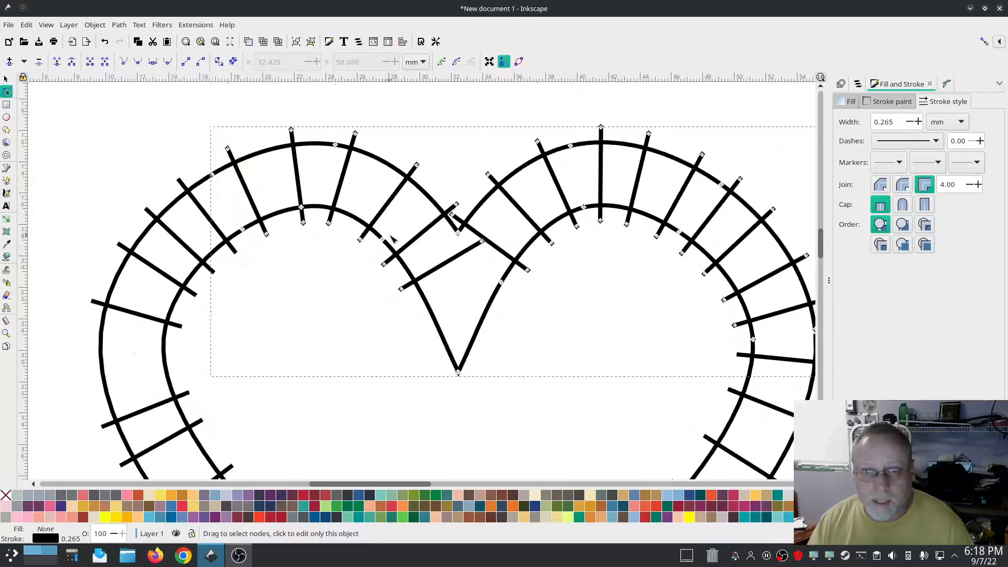
left_click(455, 258)
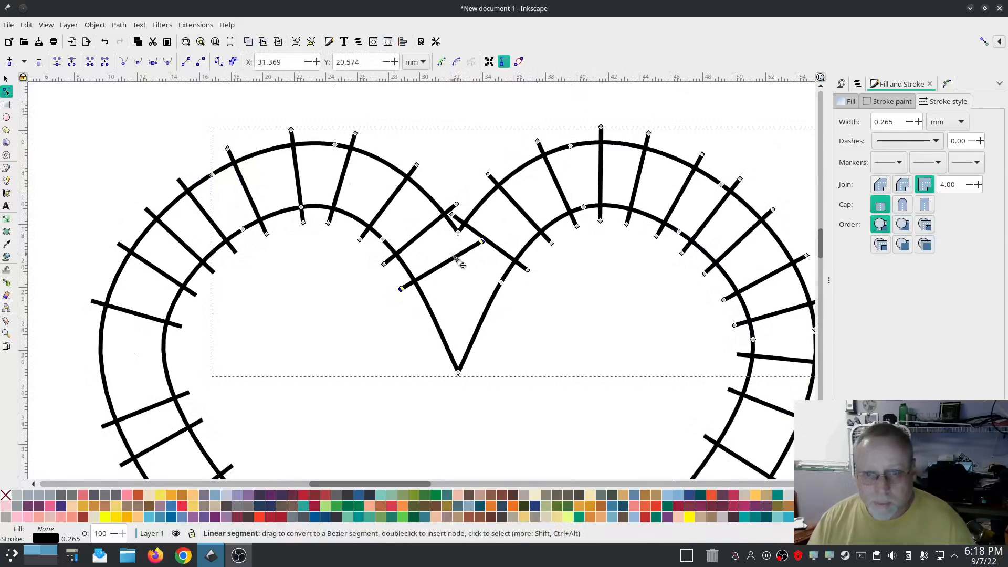
left_click(423, 233)
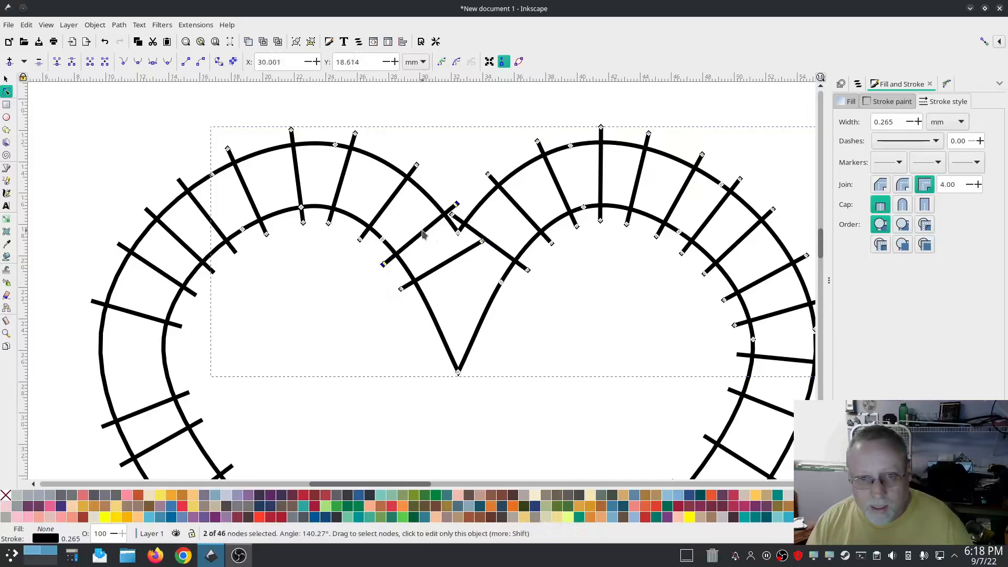
left_click_drag(423, 233, 412, 224)
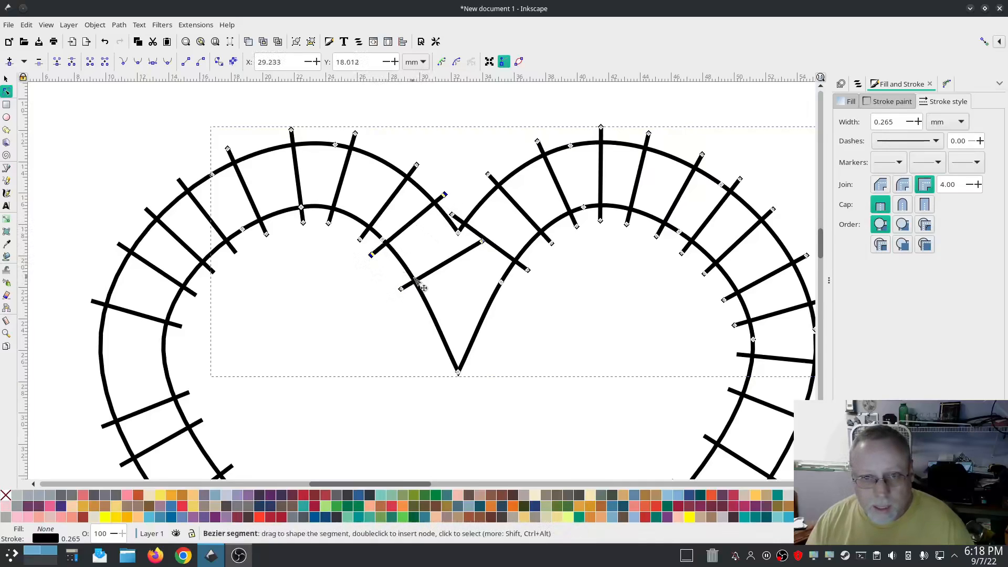
left_click(465, 253)
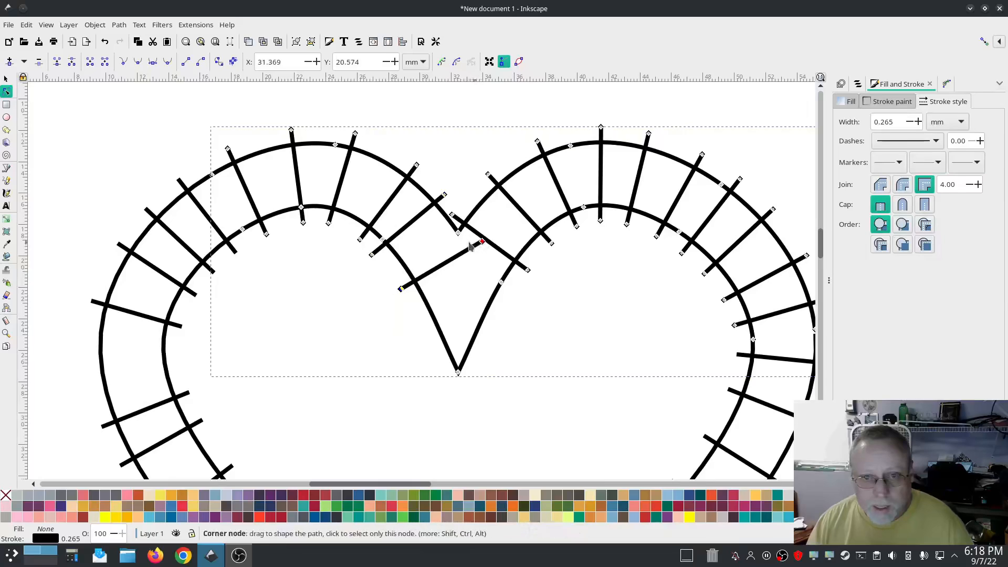
left_click_drag(471, 246, 446, 229)
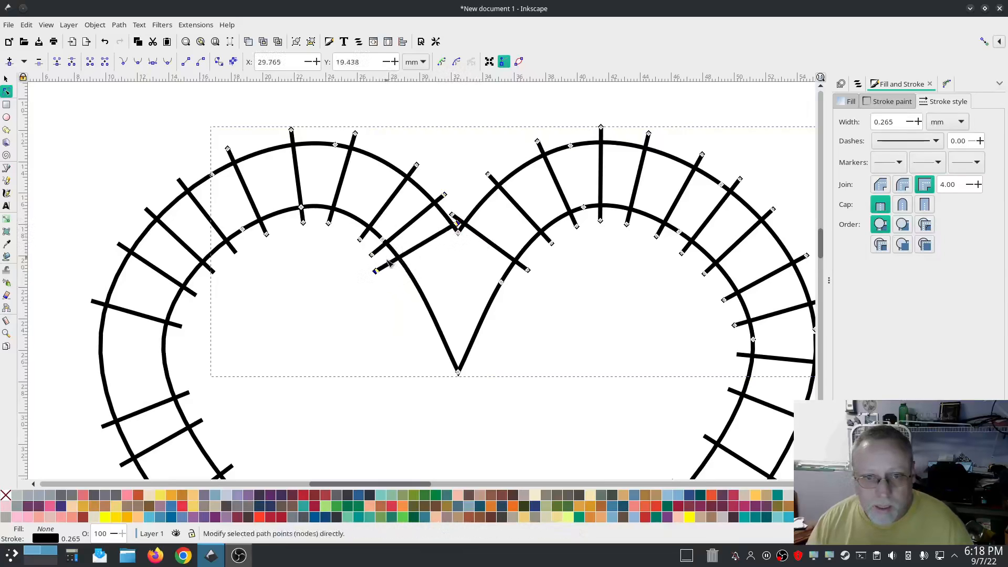
Step: Reposition the end nodes of the two rungs flanking the heart's top cleft so they cross both rails, then deselect the path
left_click(375, 272)
left_click_drag(376, 271, 387, 277)
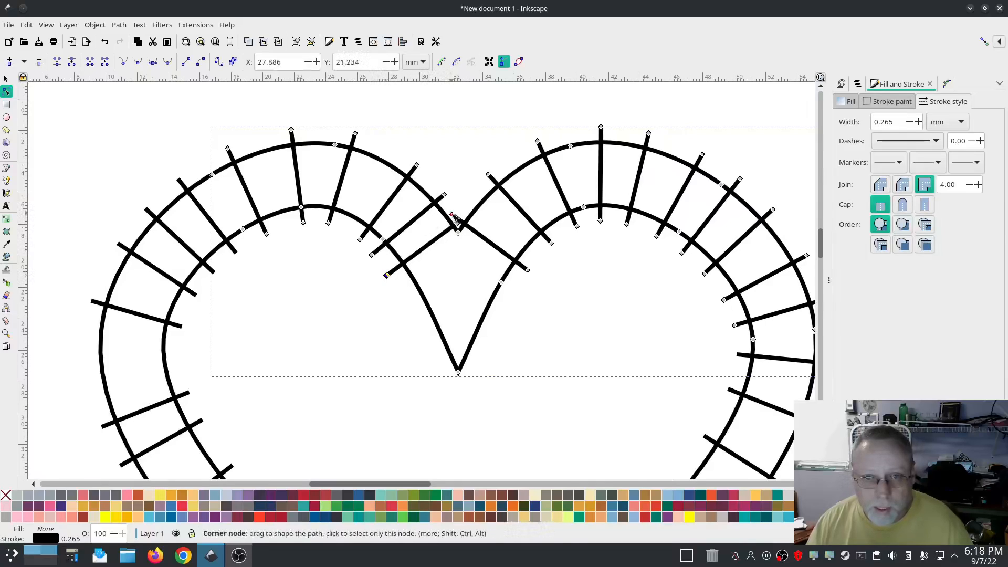
left_click_drag(455, 218, 463, 210)
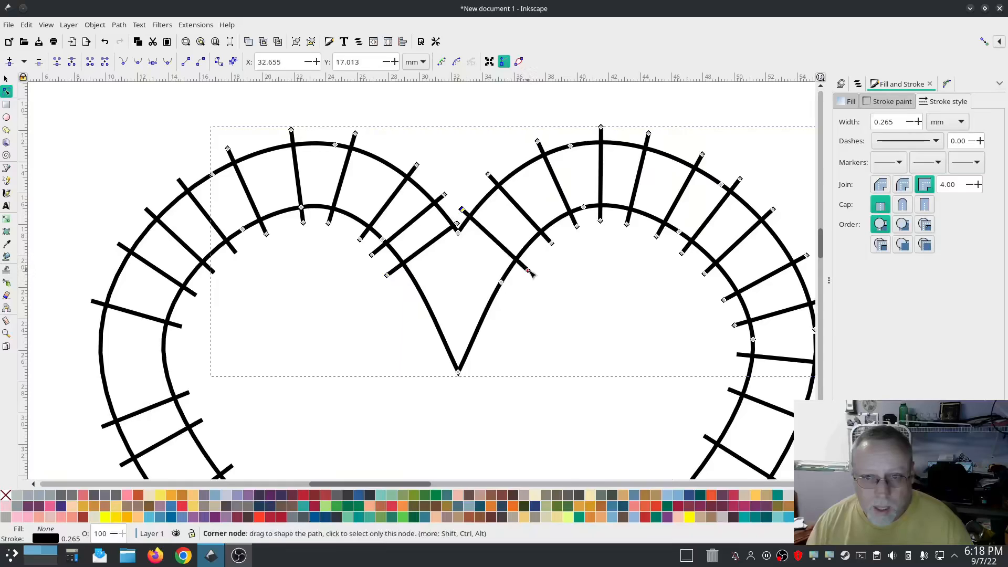
left_click_drag(529, 271, 540, 256)
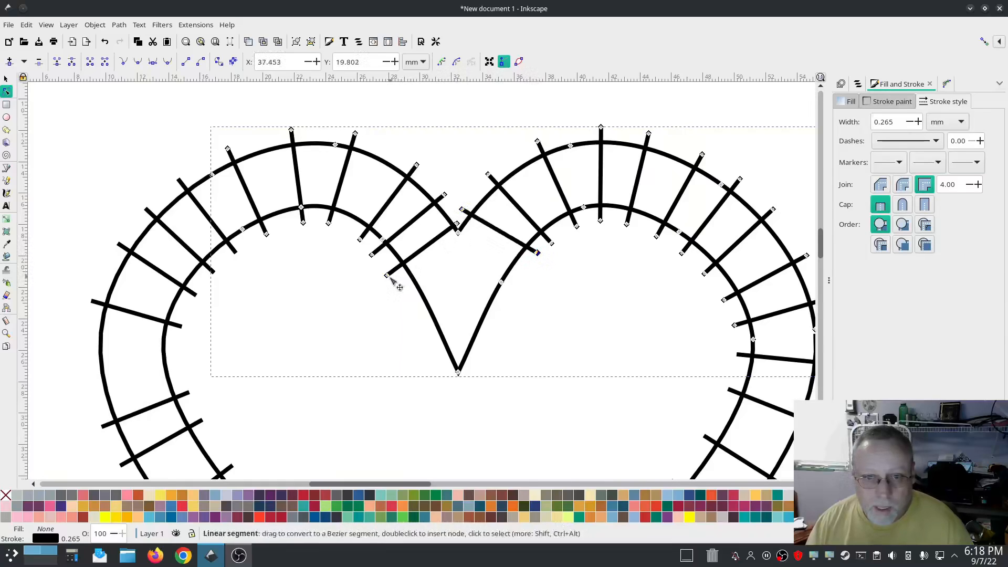
left_click_drag(386, 275, 381, 265)
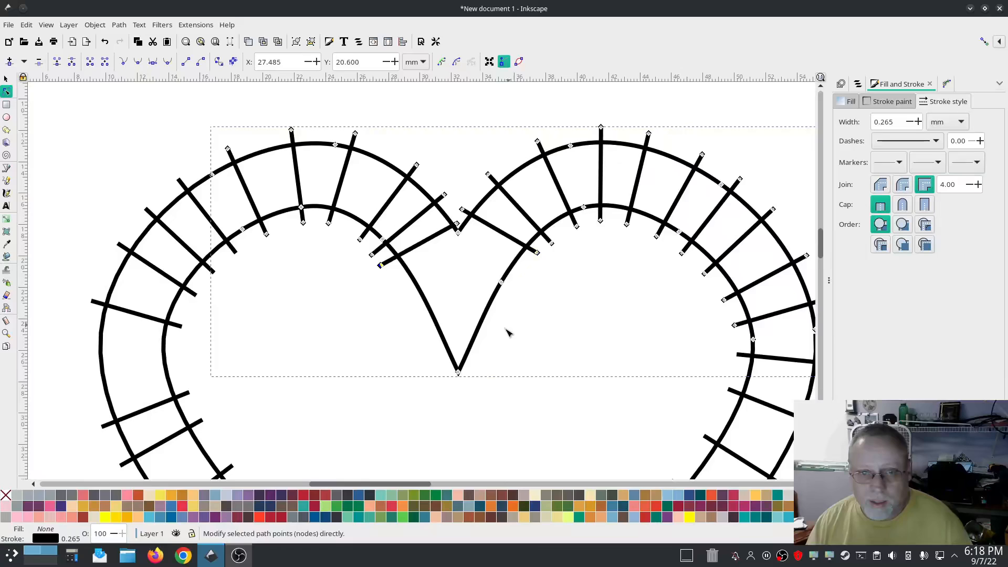
scroll(497, 338, "down", 2)
left_click(121, 172)
scroll(150, 206, "down", 3)
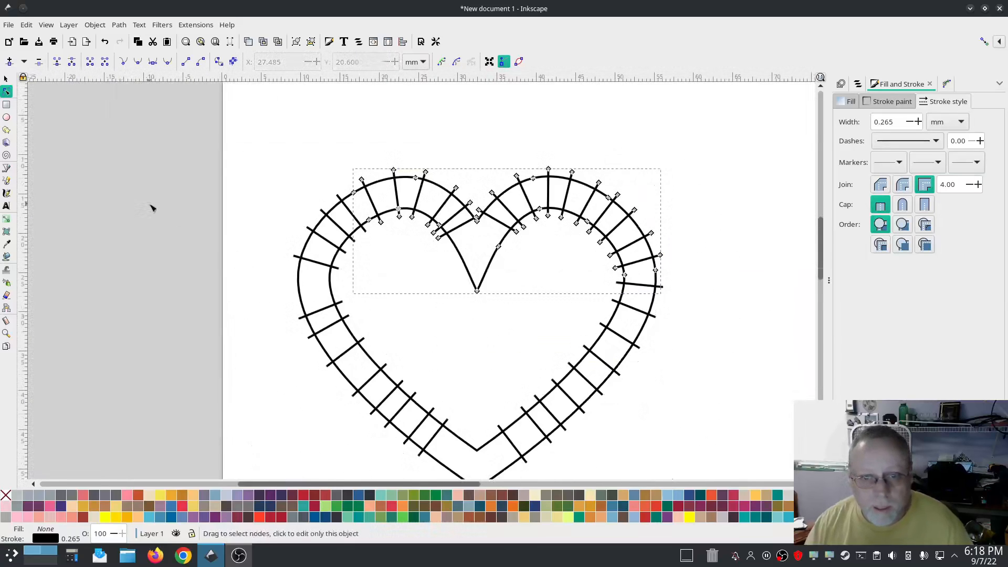
left_click(6, 79)
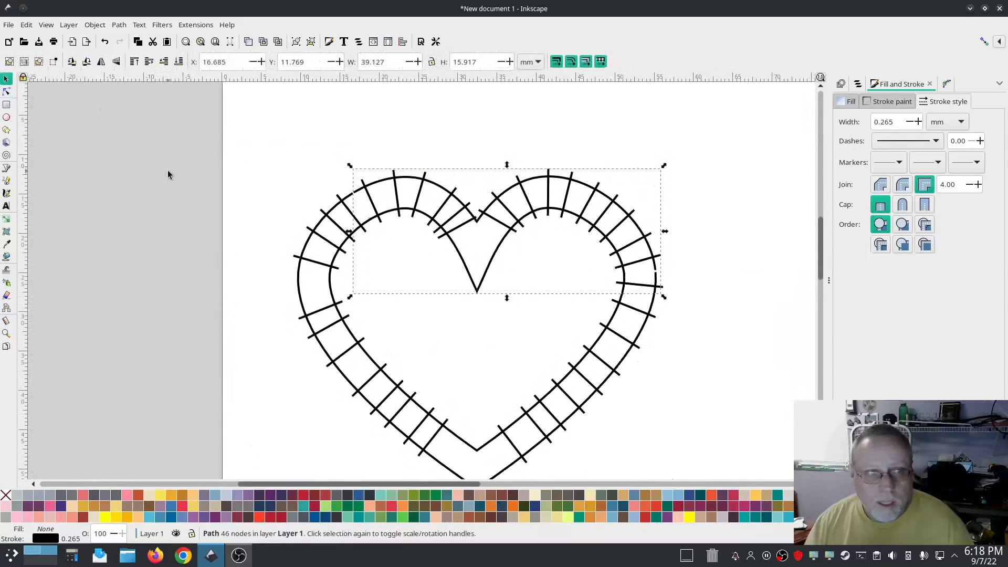
left_click(165, 169)
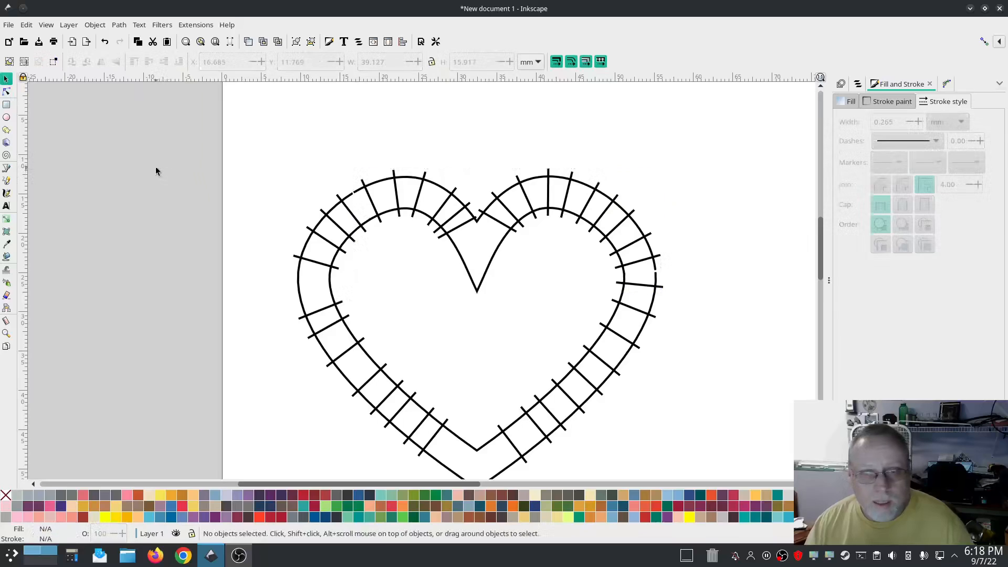
Step: Preview the heart's satin stitching in the Ink/Stitch simulator at 256 stitches/sec, then close the preview
left_click(196, 25)
mouse_move(218, 171)
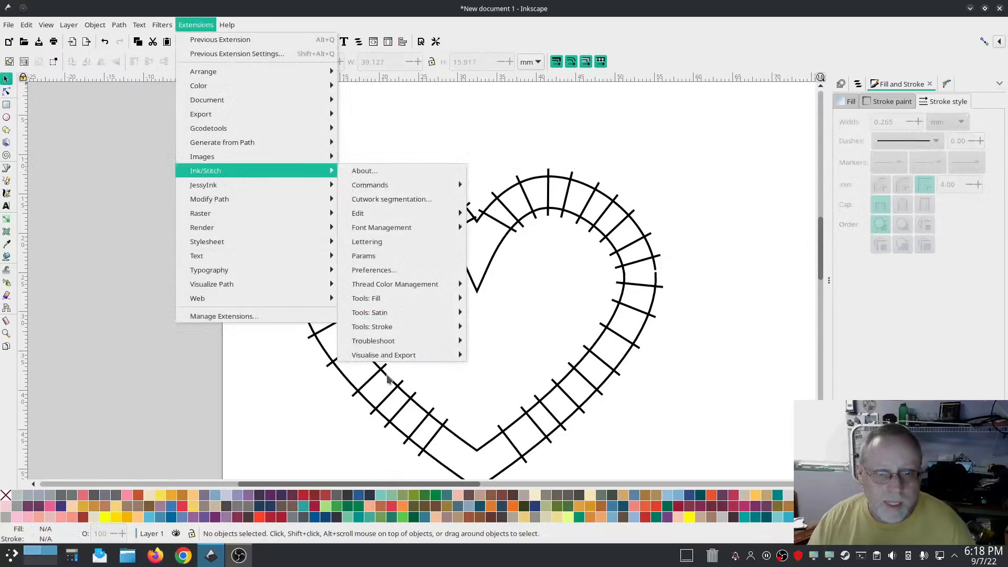
mouse_move(405, 357)
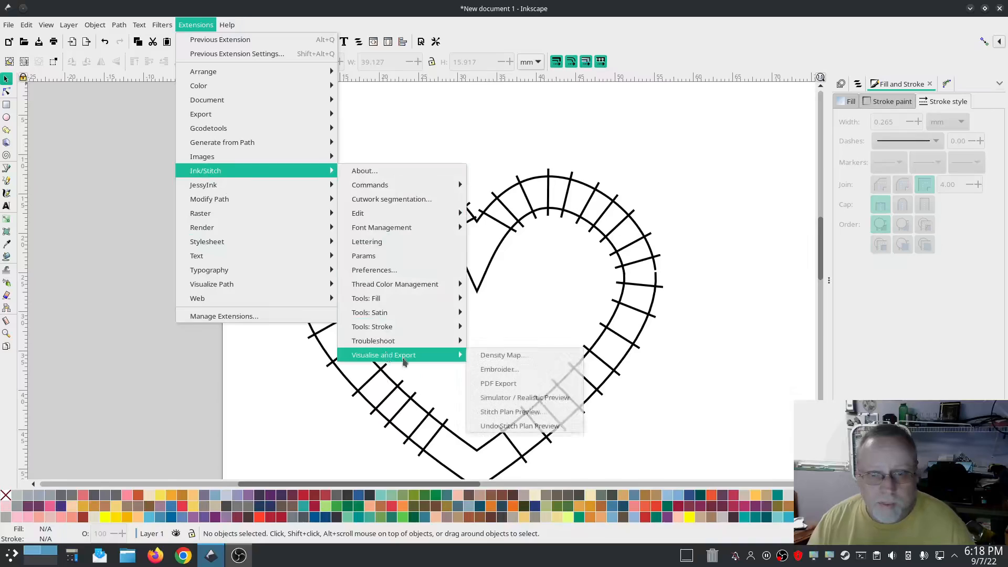
left_click(494, 398)
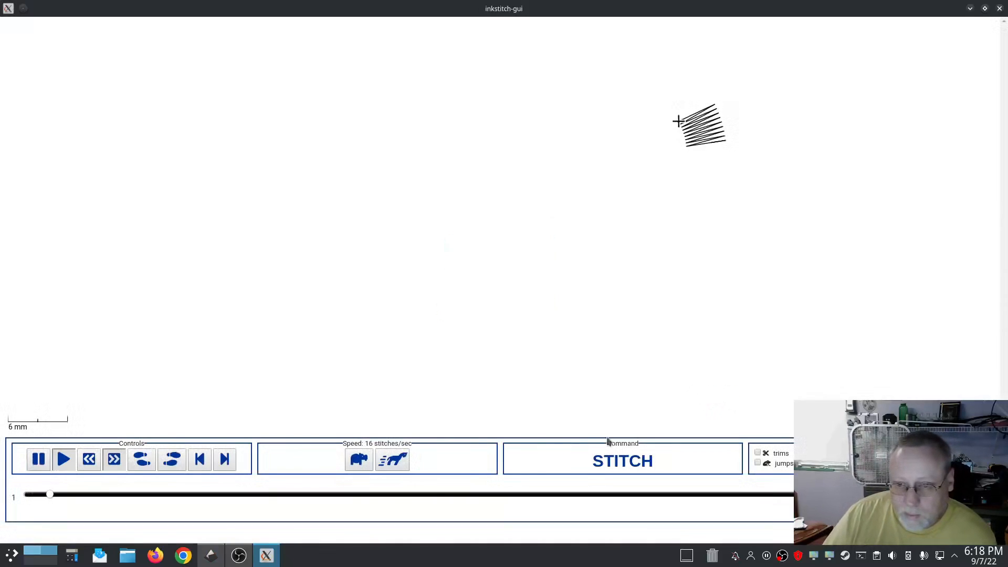
left_click(382, 462)
left_click(382, 462)
left_click(384, 463)
left_click(383, 463)
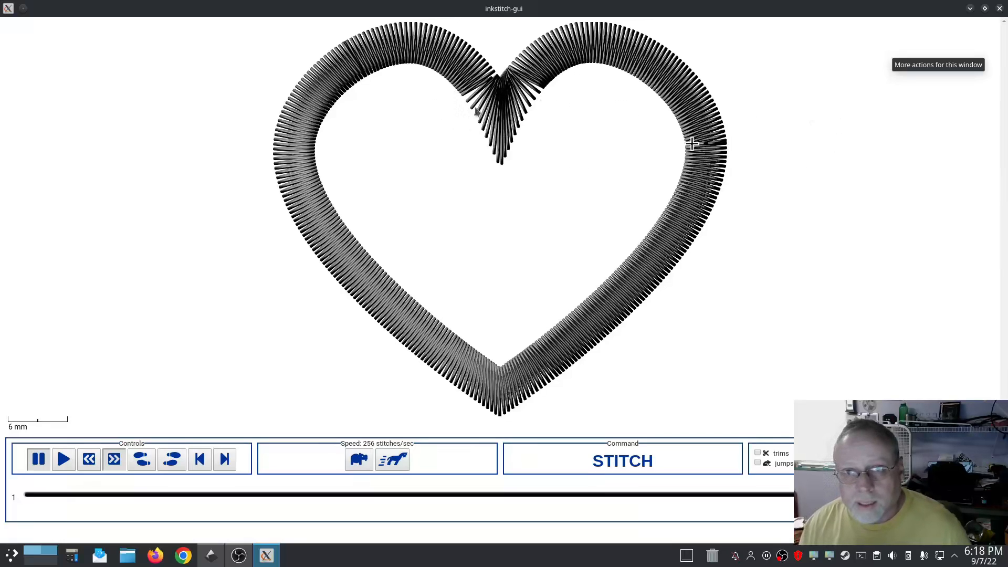
left_click(1000, 8)
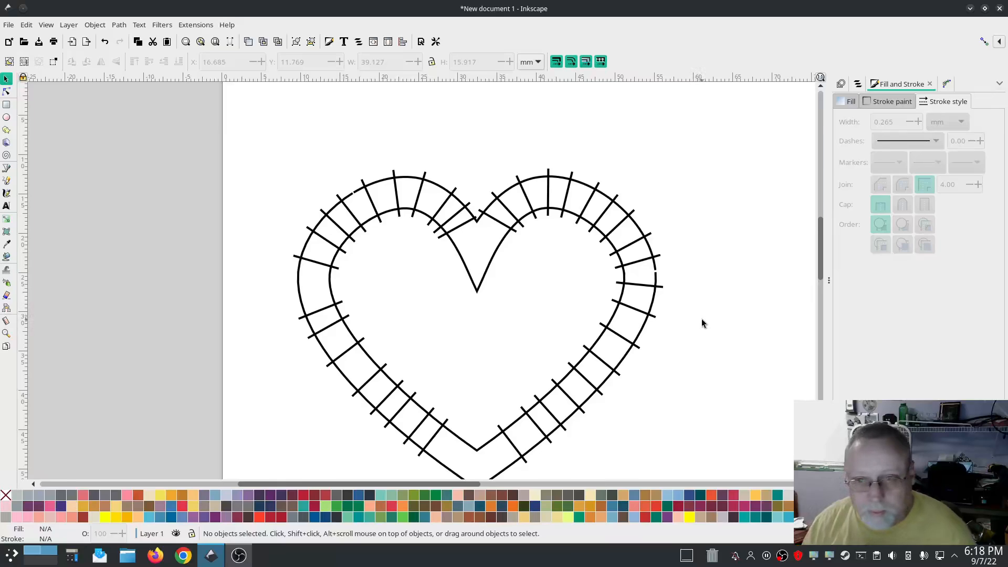
Step: Select both heart paths and delete them from the page
scroll(702, 320, "down", 3)
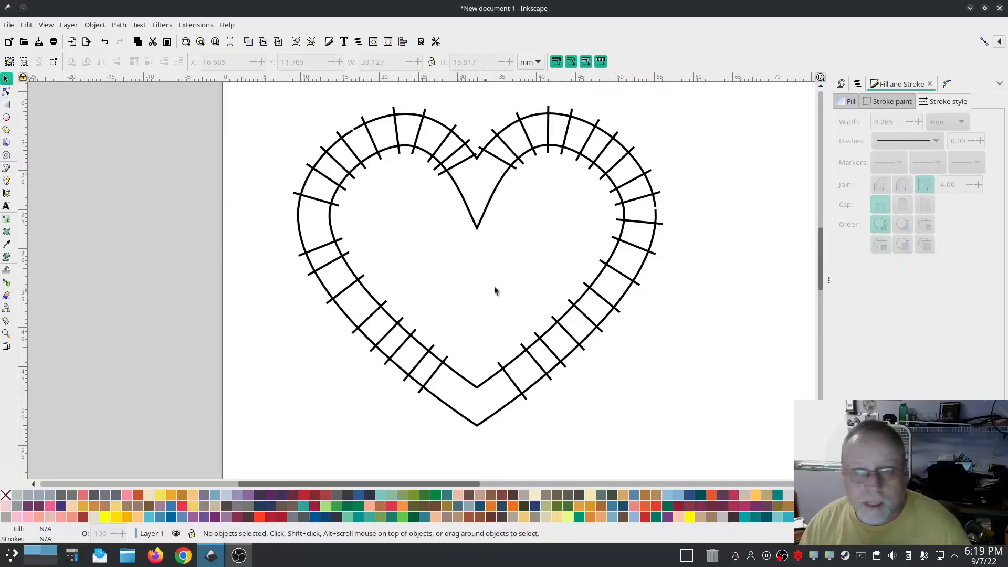
left_click_drag(713, 457, 163, 85)
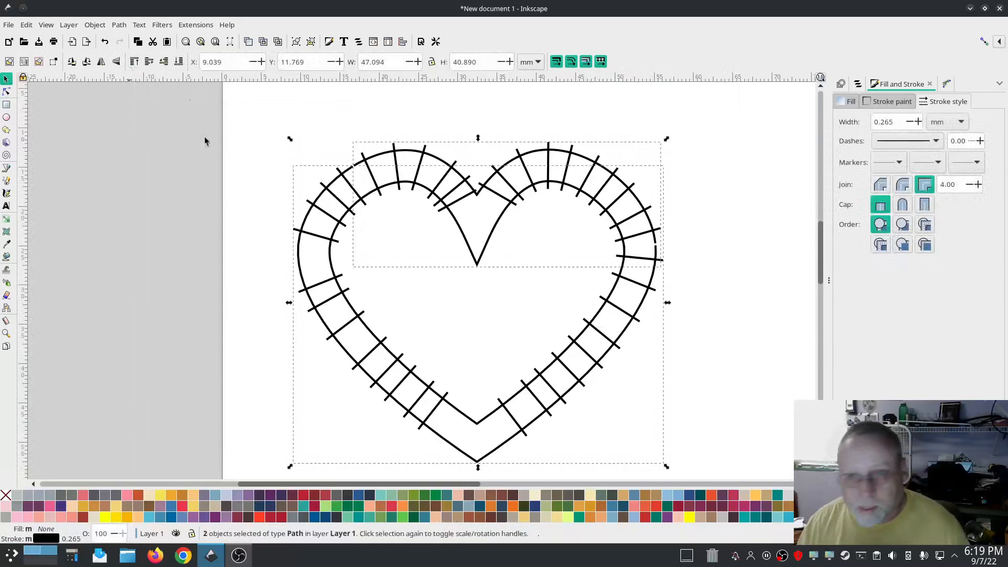
key("Delete")
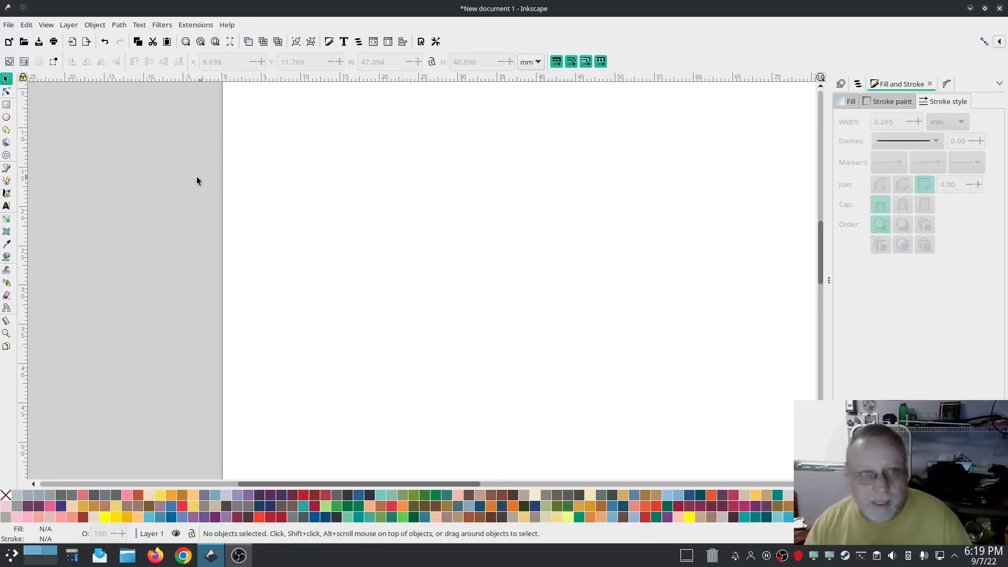
Step: Start Ink/Stitch Lettering and choose the Excalibur KOR font
left_click(195, 25)
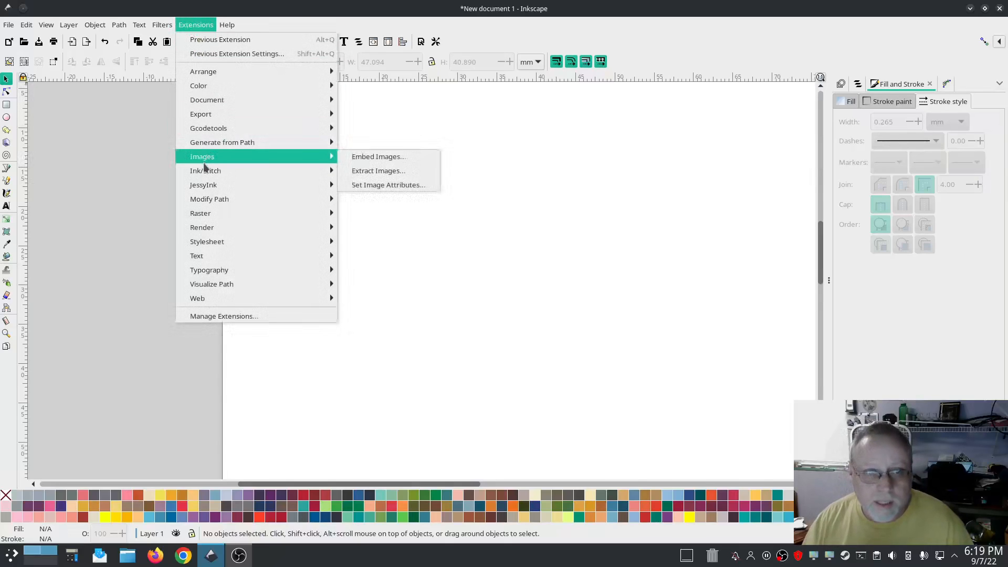
mouse_move(231, 171)
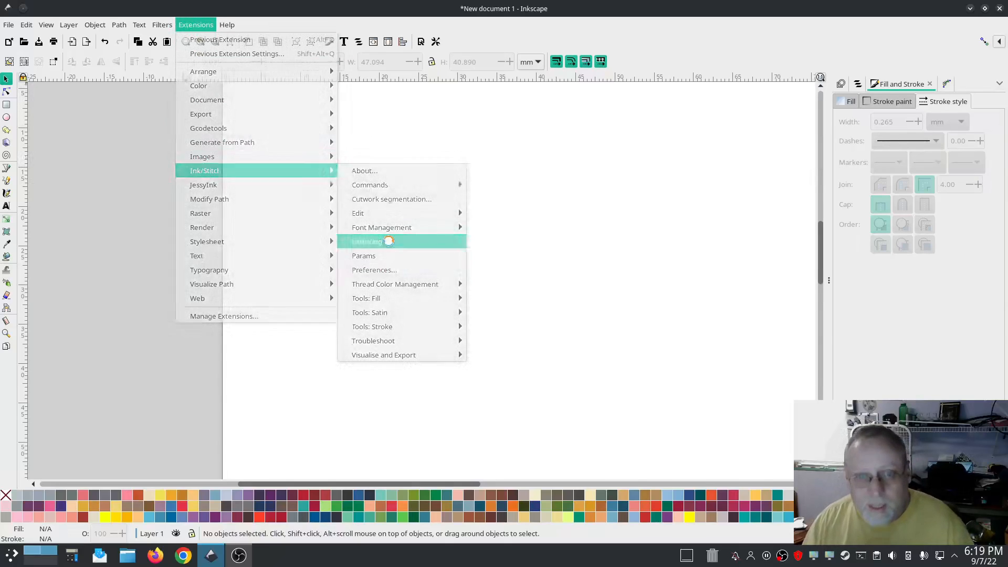
left_click(390, 244)
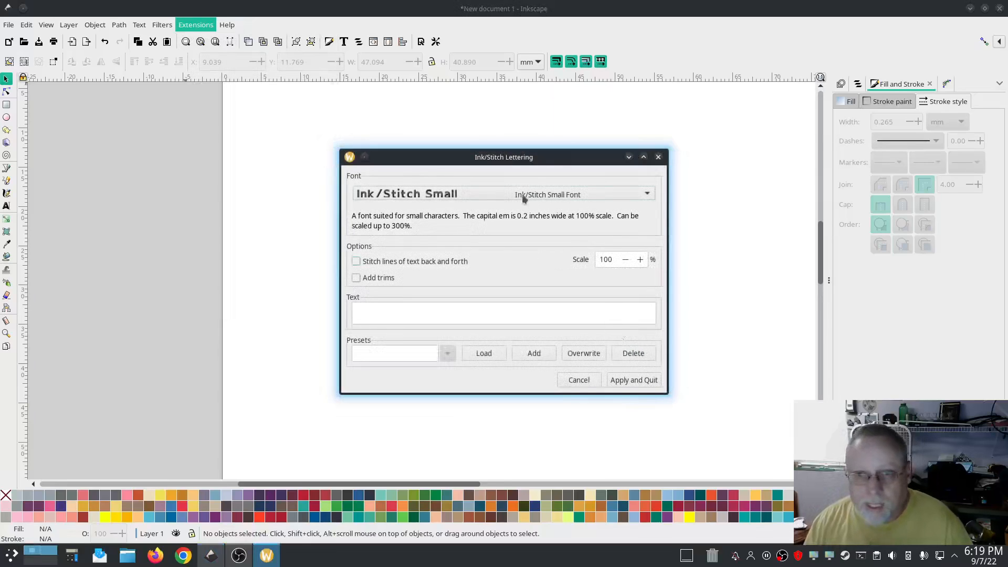
left_click(523, 196)
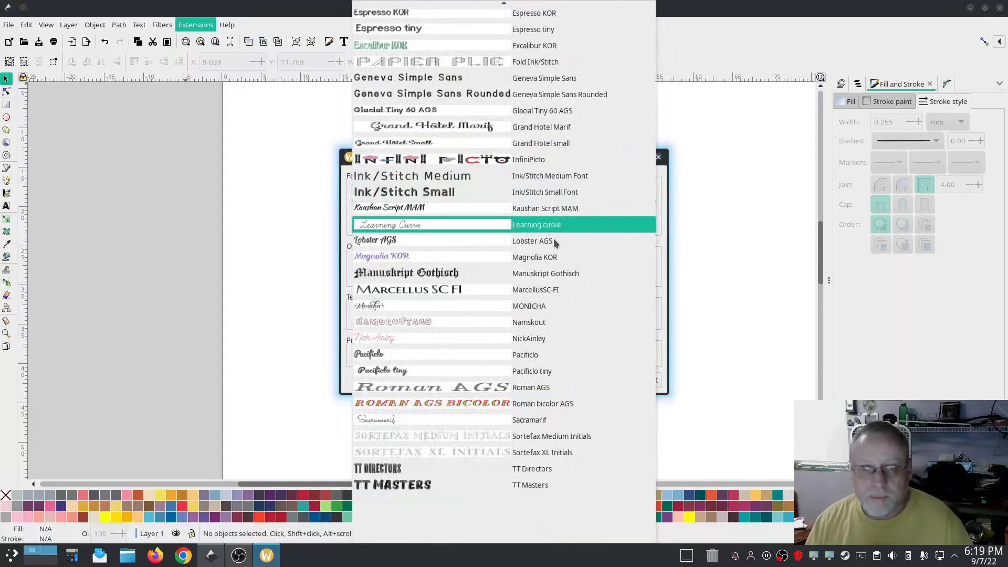
scroll(552, 294, "down", 3)
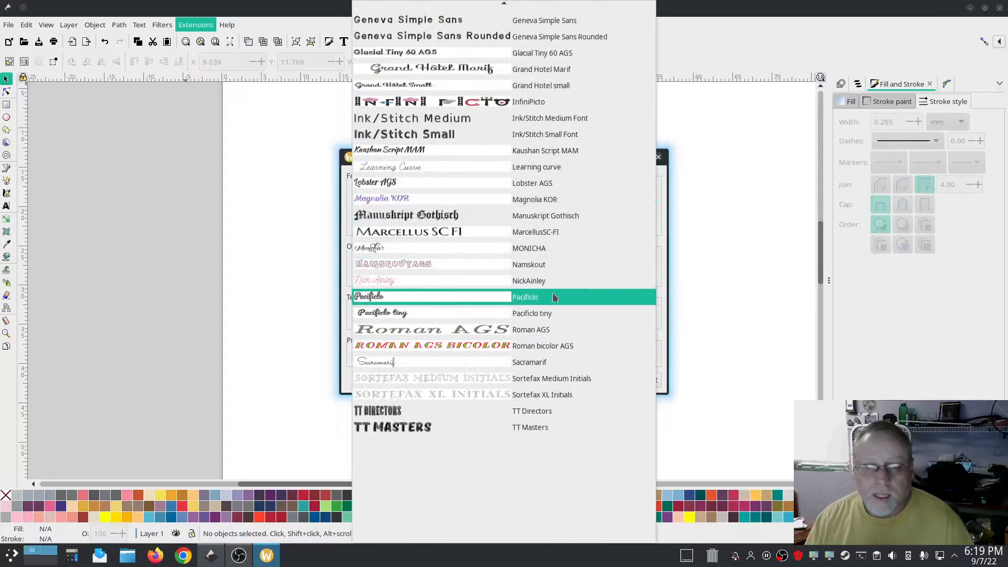
scroll(553, 298, "up", 5)
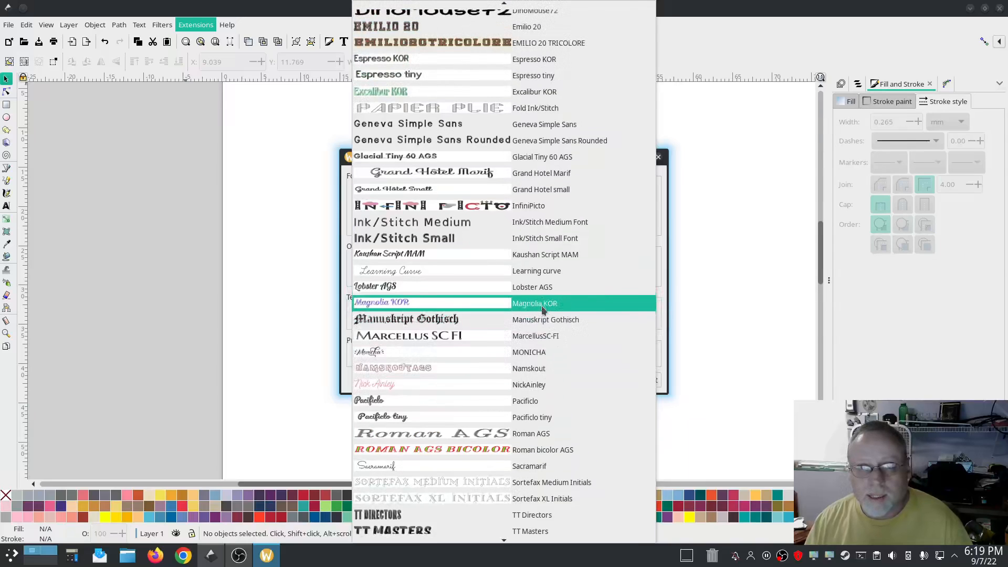
scroll(542, 309, "up", 5)
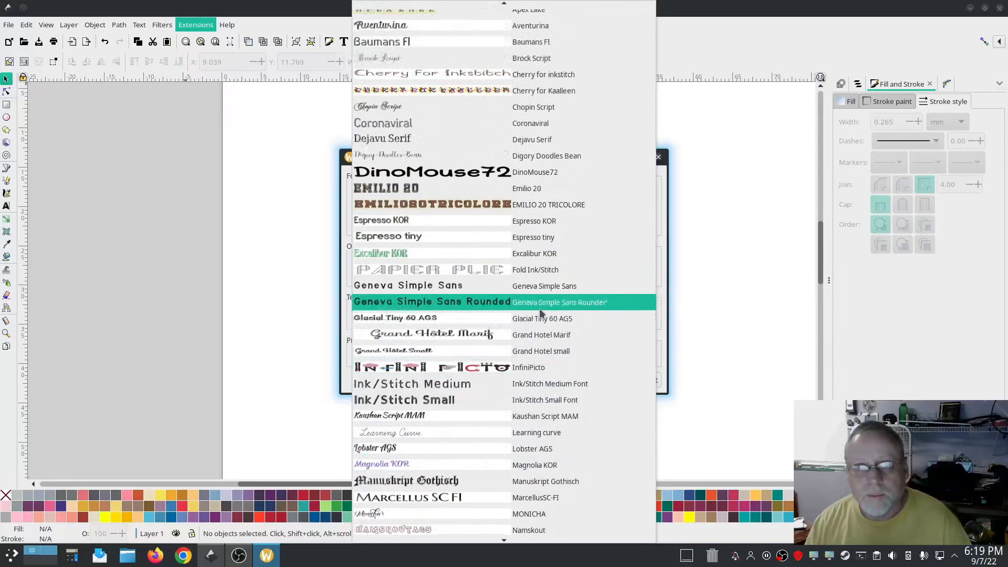
scroll(541, 314, "up", 3)
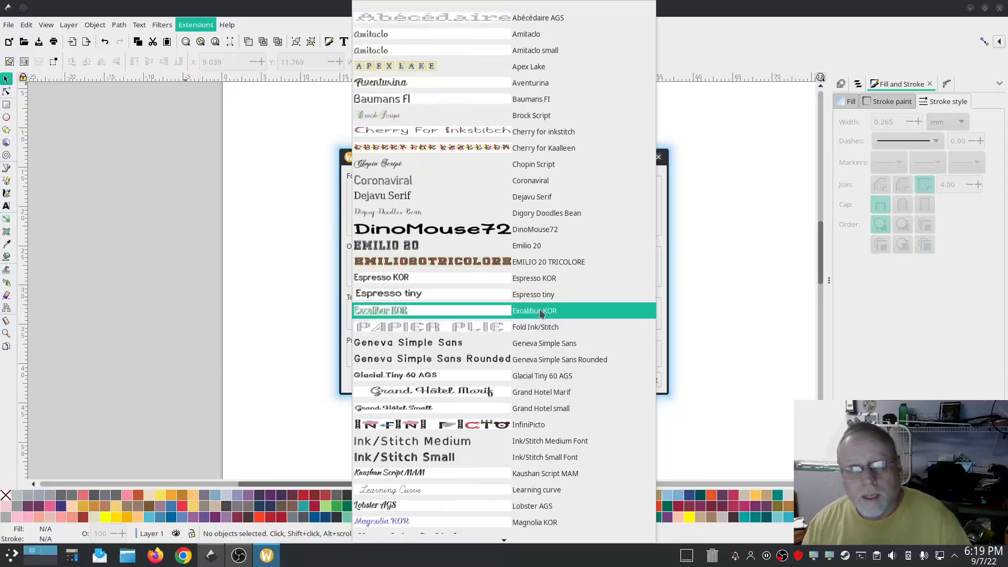
scroll(504, 233, "down", 2)
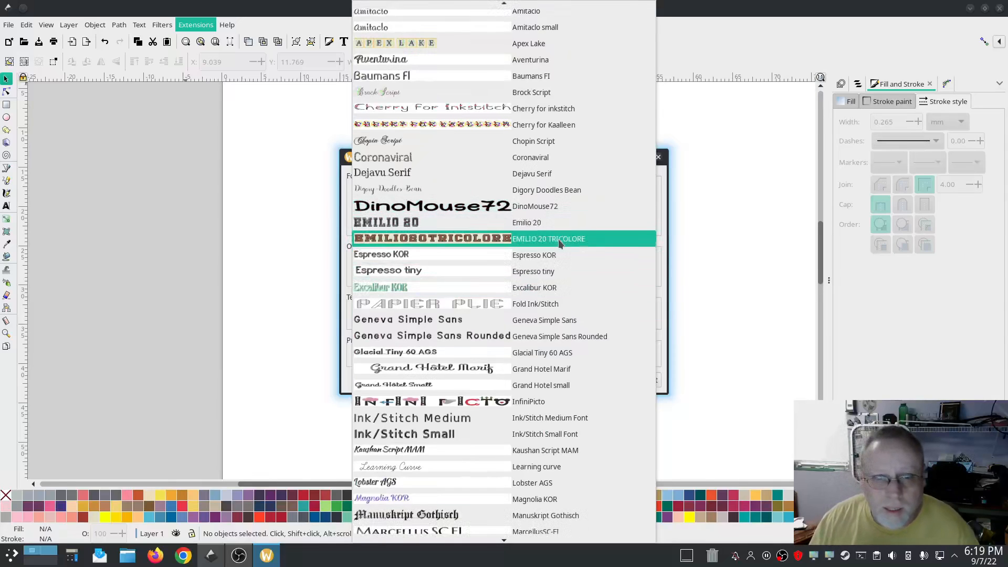
left_click(430, 288)
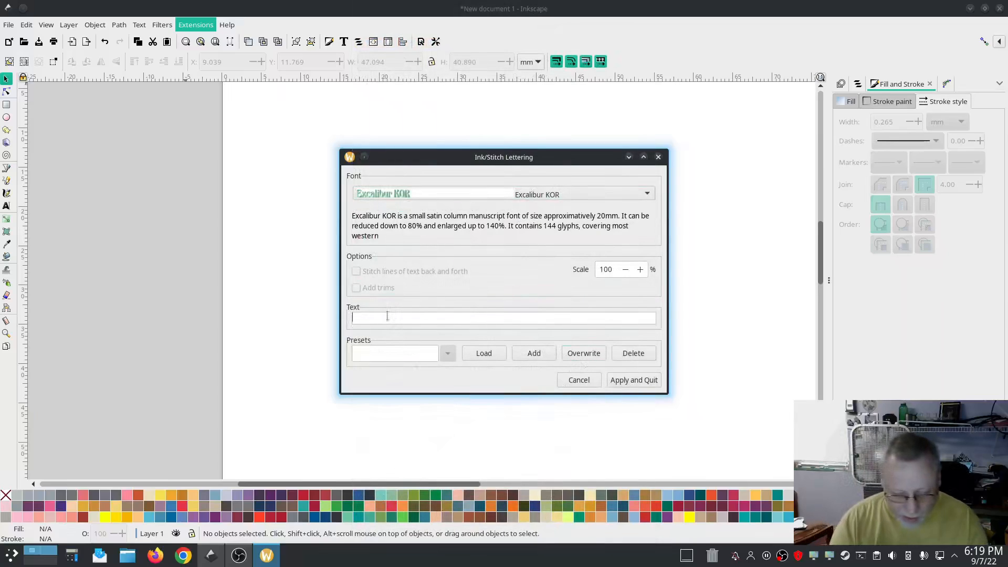
Step: Enter "Low Tech Linux" as the lettering text and apply it to the document
type("Low Tech Linux")
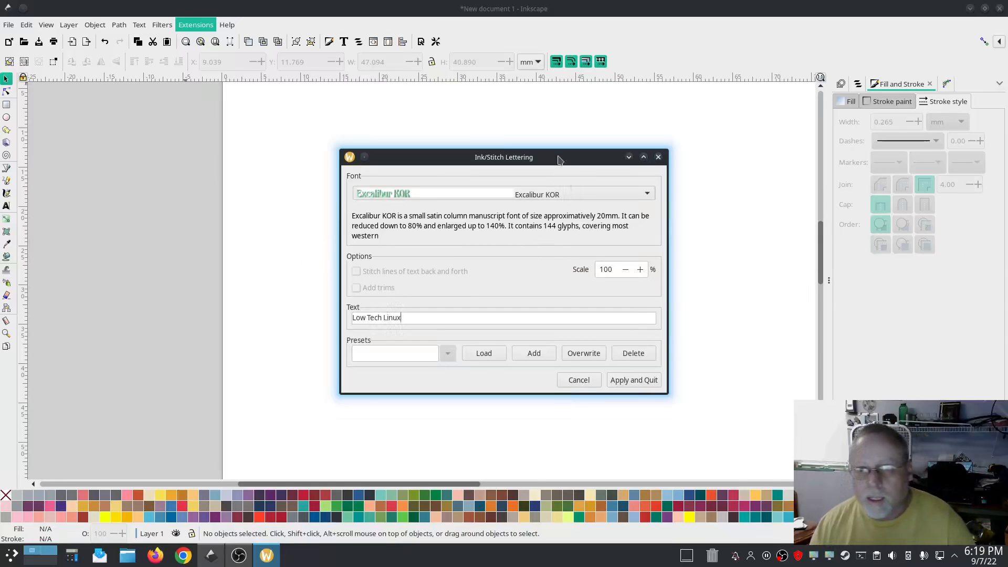
mouse_move(558, 156)
left_mouse_down()
mouse_move(277, 129)
mouse_move(284, 135)
left_mouse_up()
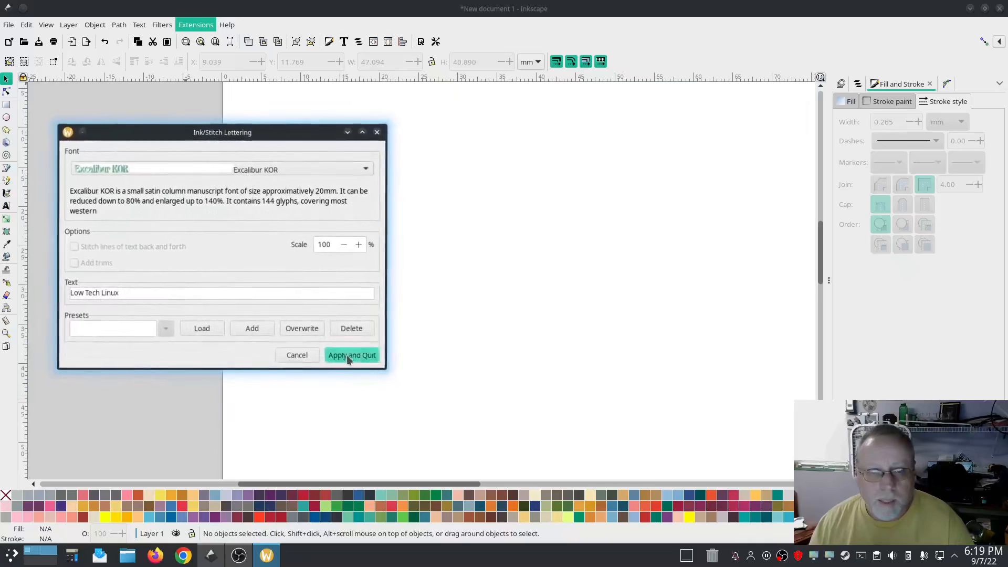
left_click(351, 359)
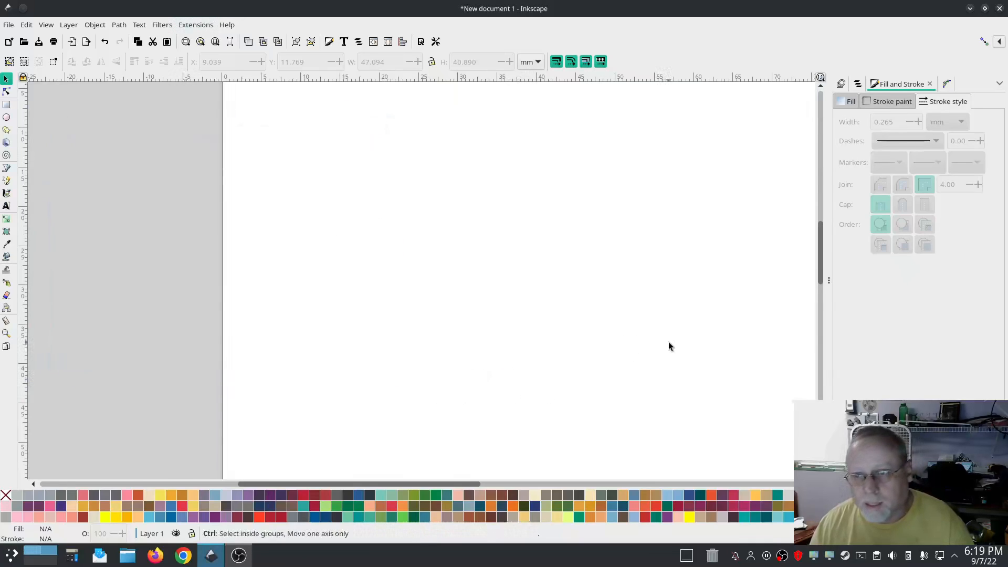
Step: Move the lettering onto the page and scale it down to about 92 mm wide and 11 mm tall
left_click_drag(699, 340, 480, 352)
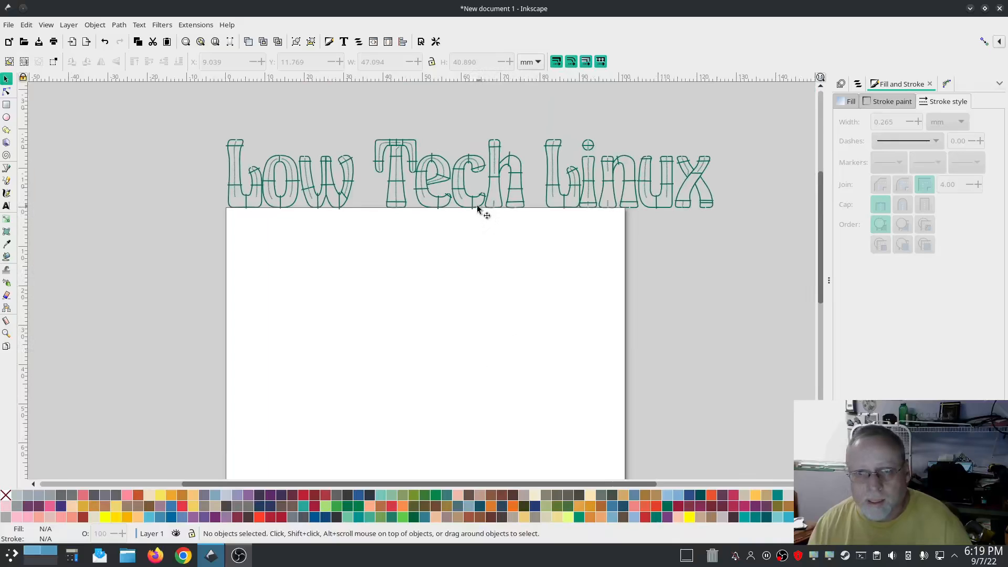
left_click(455, 195)
left_click_drag(455, 195, 485, 350)
left_click_drag(749, 372, 622, 344)
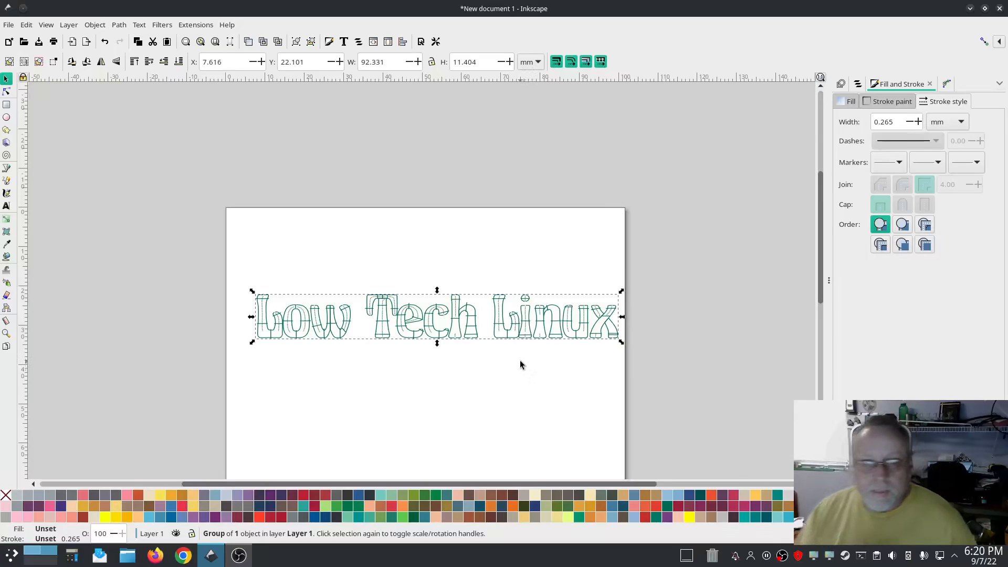
Step: Preview the lettering's stitches in the Ink/Stitch simulator, skip ahead to the end of the stitch-out, and close the preview
left_click(195, 24)
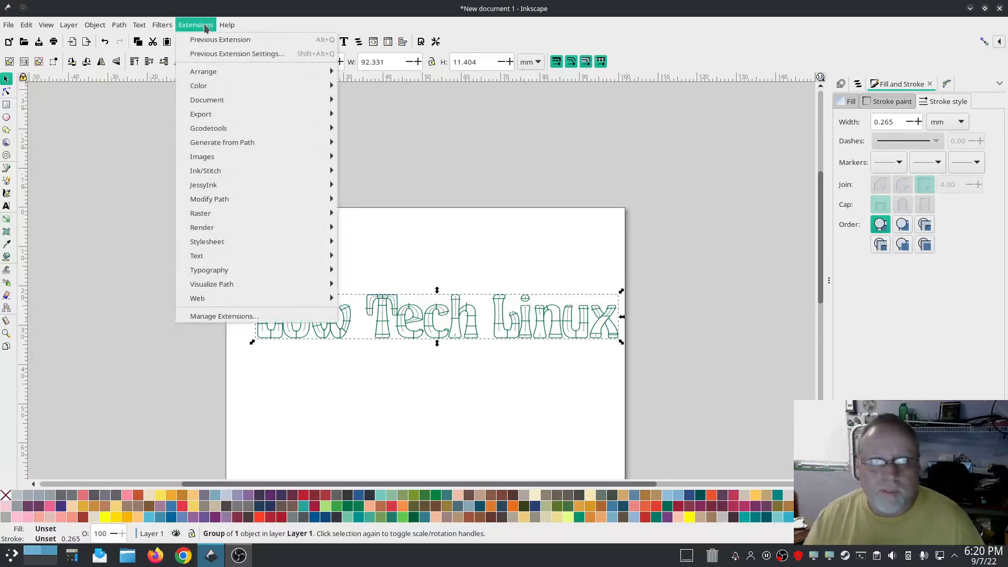
mouse_move(294, 170)
mouse_move(430, 358)
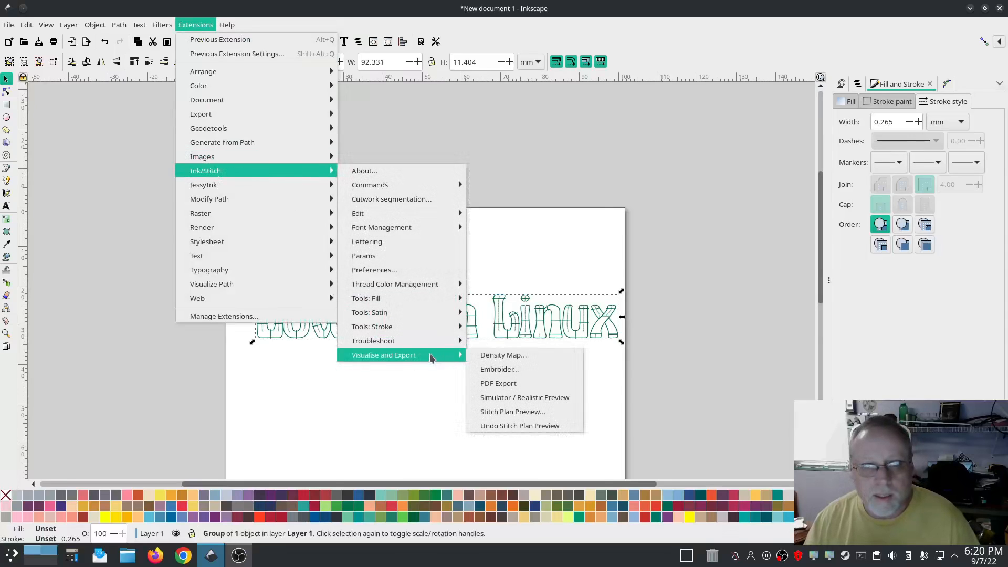
left_click(513, 399)
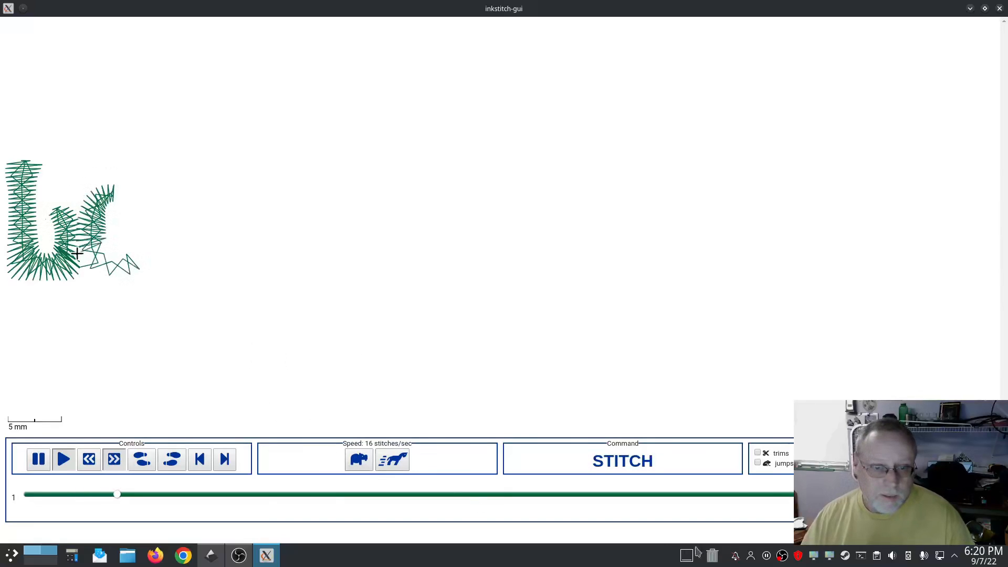
left_click(916, 495)
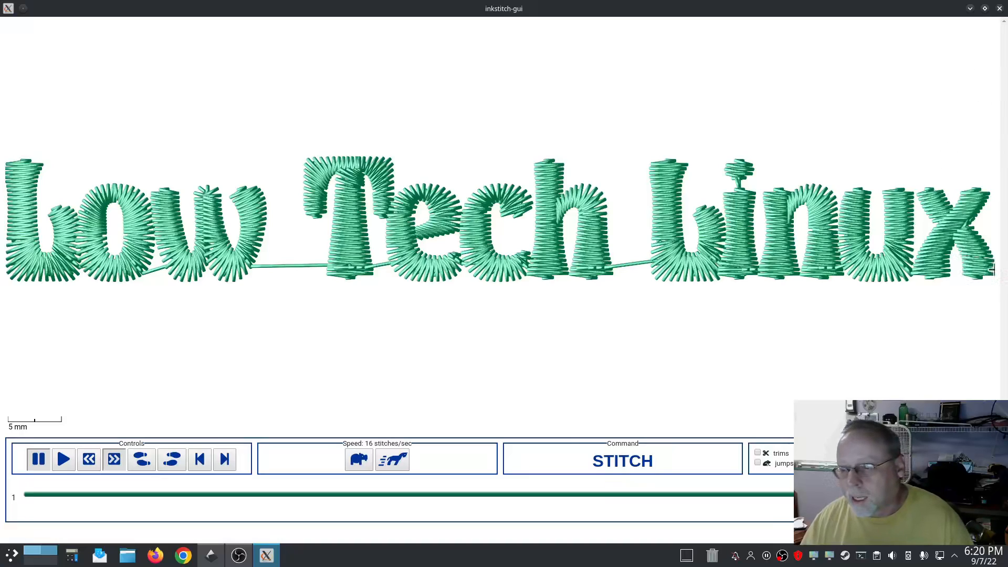
left_click(999, 9)
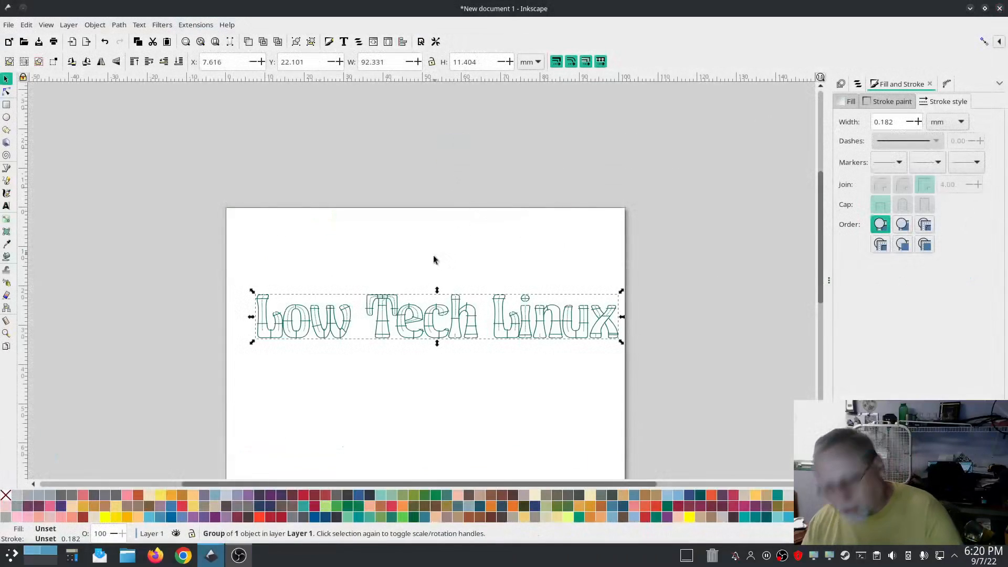
Step: Delete the lettering and draw an open inverted-V path with its right leg about 42 mm long in the page's upper-left area
key("Delete")
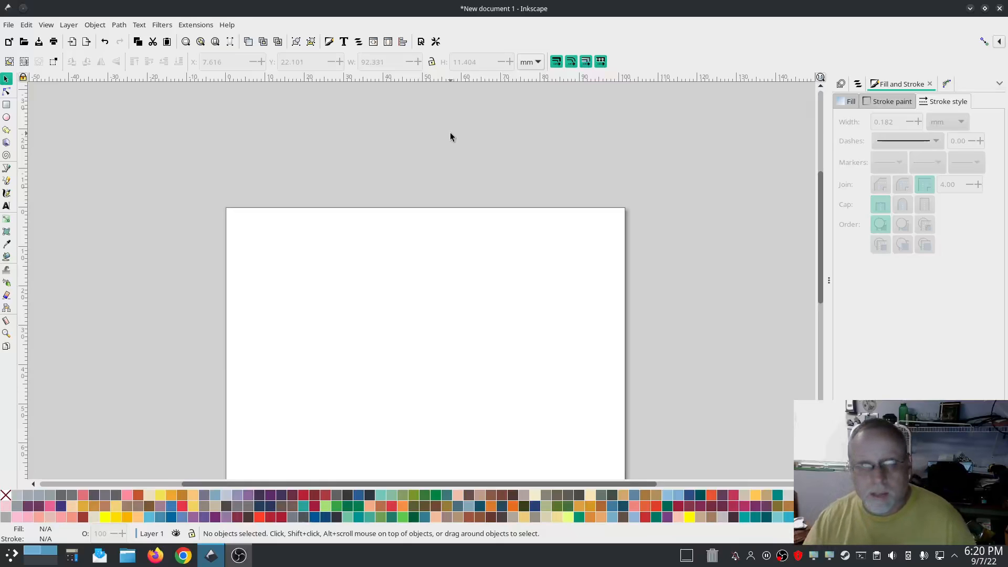
scroll(279, 196, "down", 3)
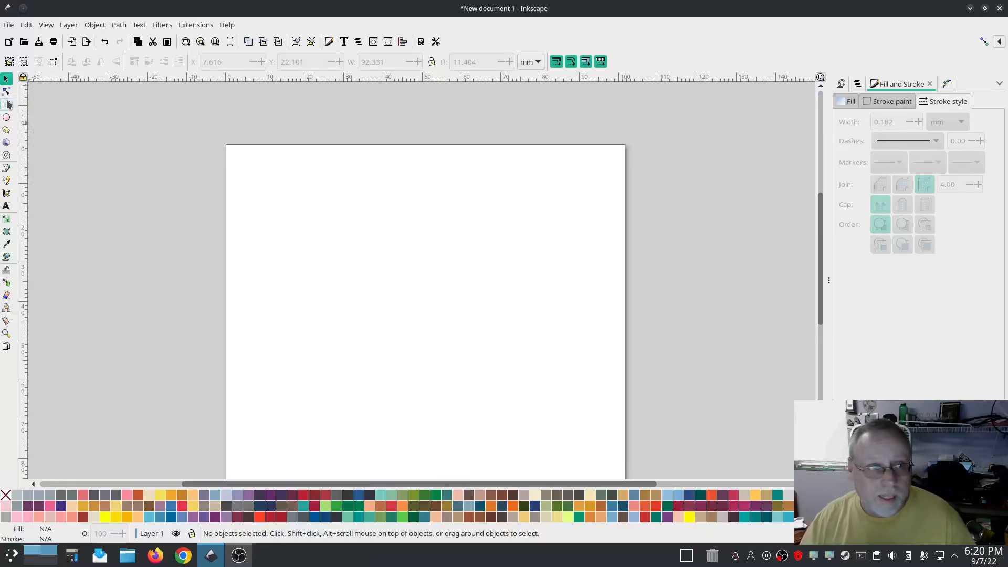
left_click(7, 168)
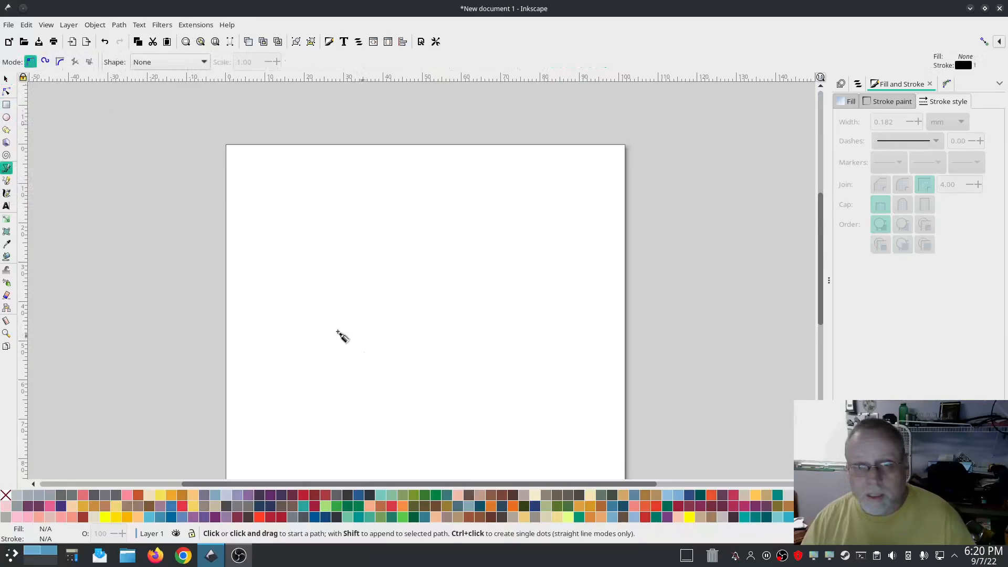
left_click(272, 348)
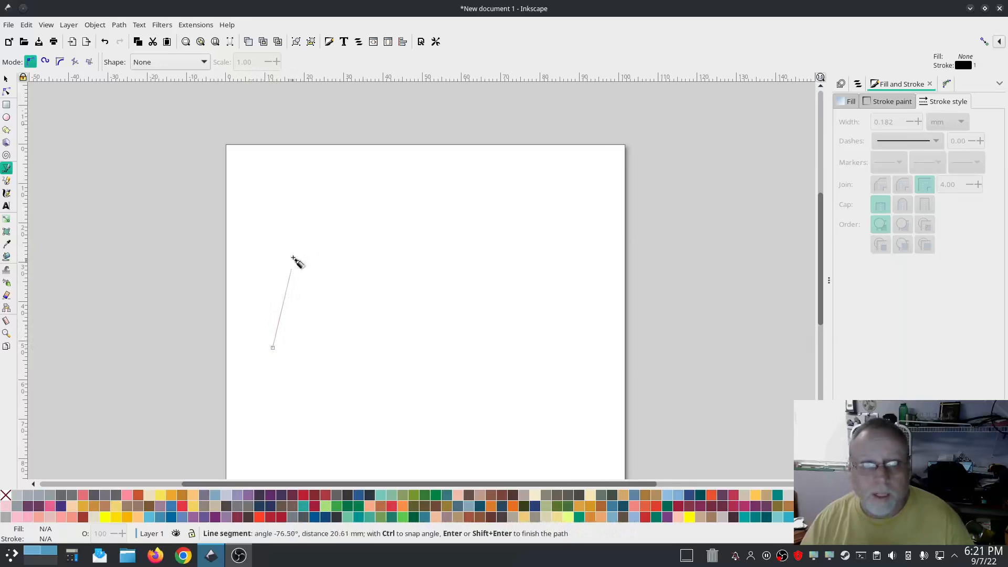
left_click(322, 184)
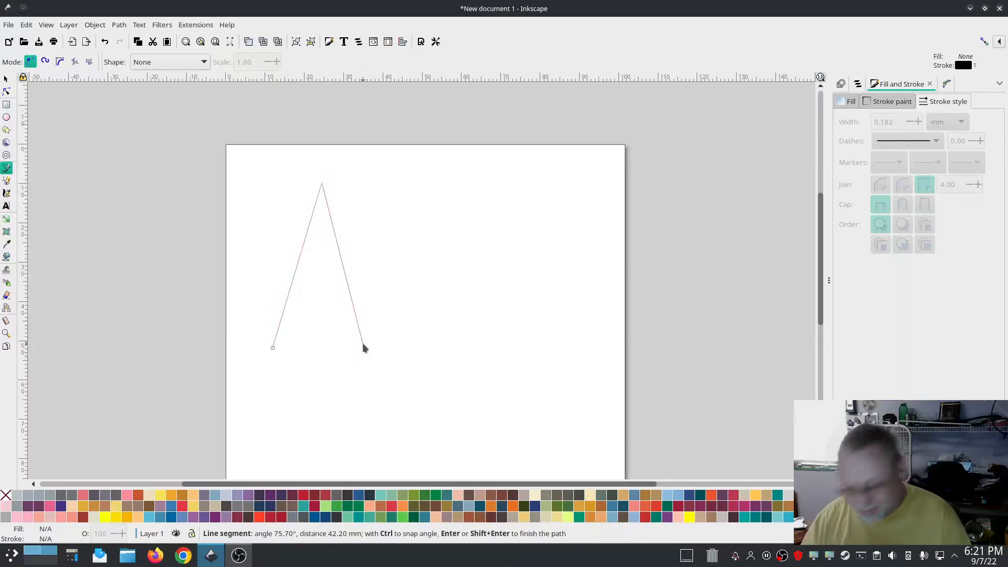
double_click(364, 348)
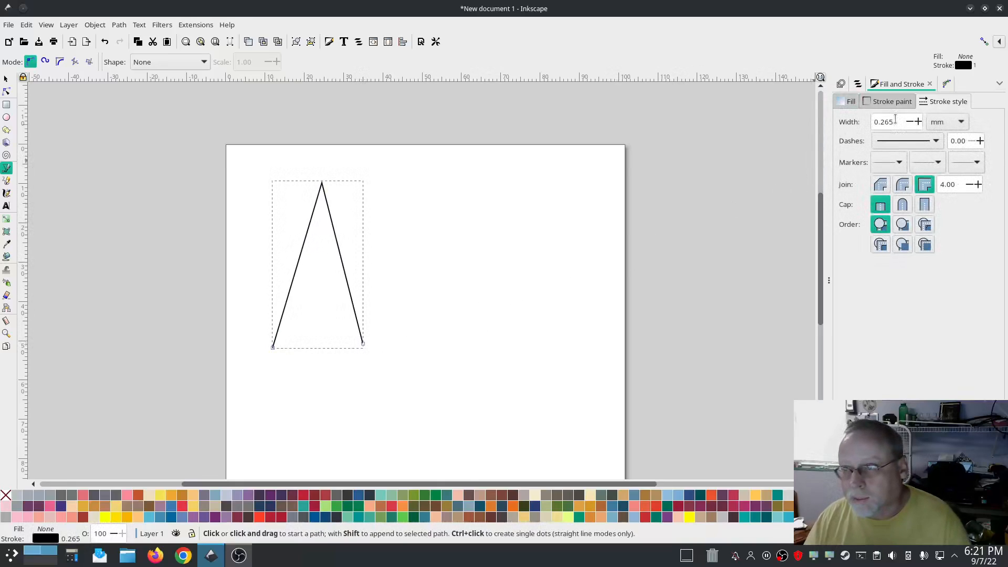
Step: Set the inverted V's stroke width to 2 mm
left_click_drag(895, 121, 873, 120)
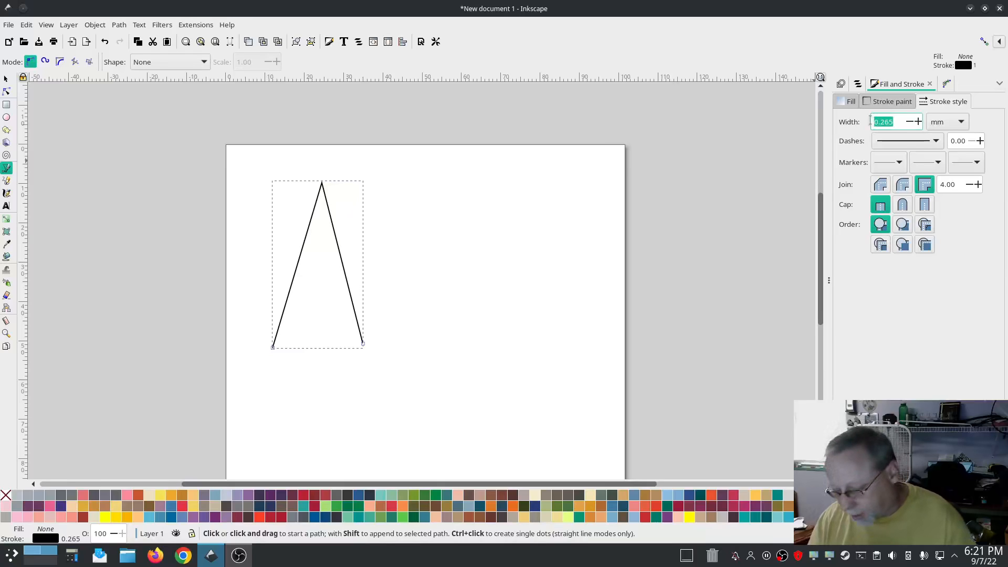
type("2")
key("Return")
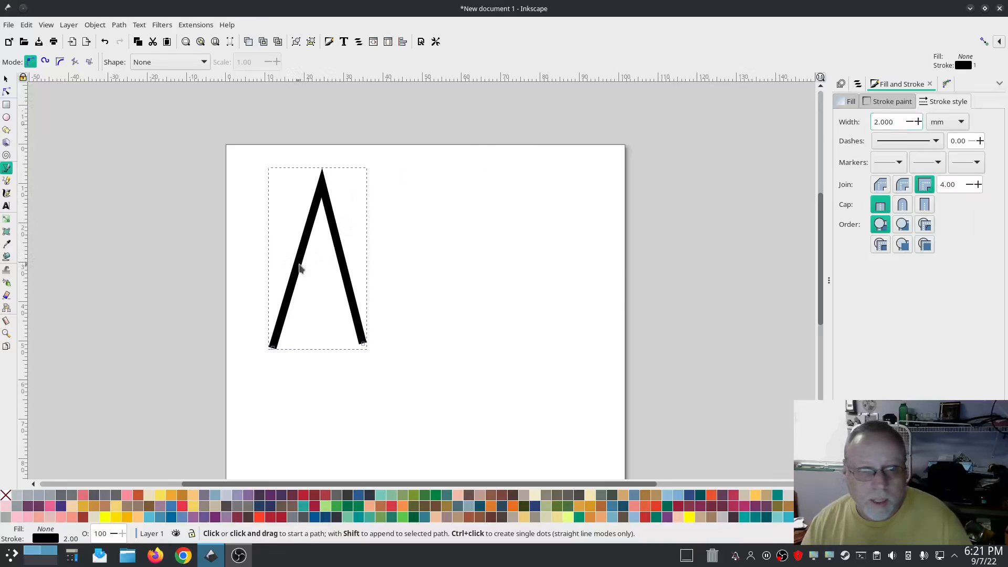
Step: Draw a crossbar about 10 mm long between the inverted V's legs to form an A, and set its stroke width to 2 mm
left_click(298, 264)
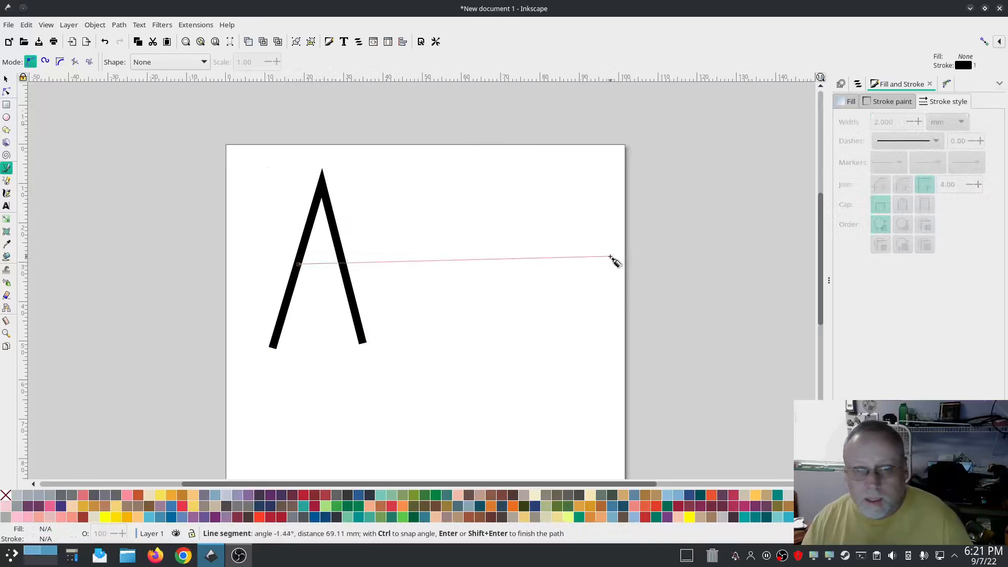
double_click(339, 263)
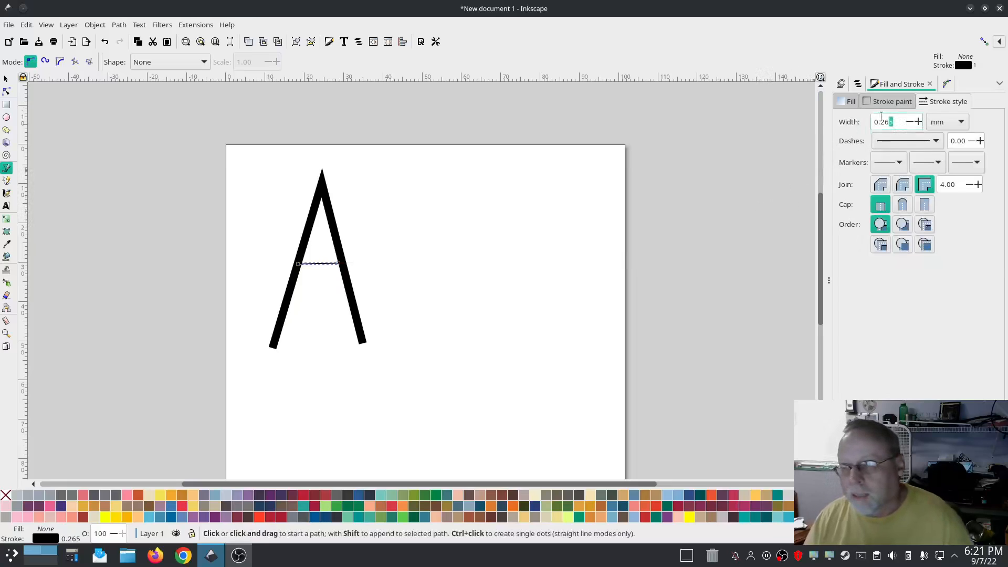
left_click_drag(895, 121, 863, 122)
type("2")
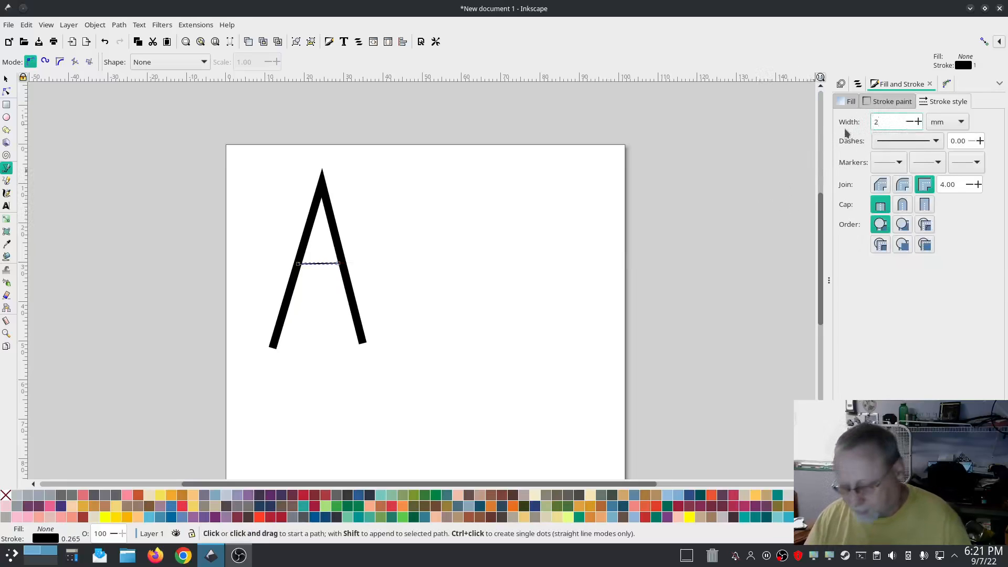
key("Return")
Step: Select both the crossbar and the inverted V and convert them with Ink/Stitch's Convert Line to Satin
left_click(6, 79)
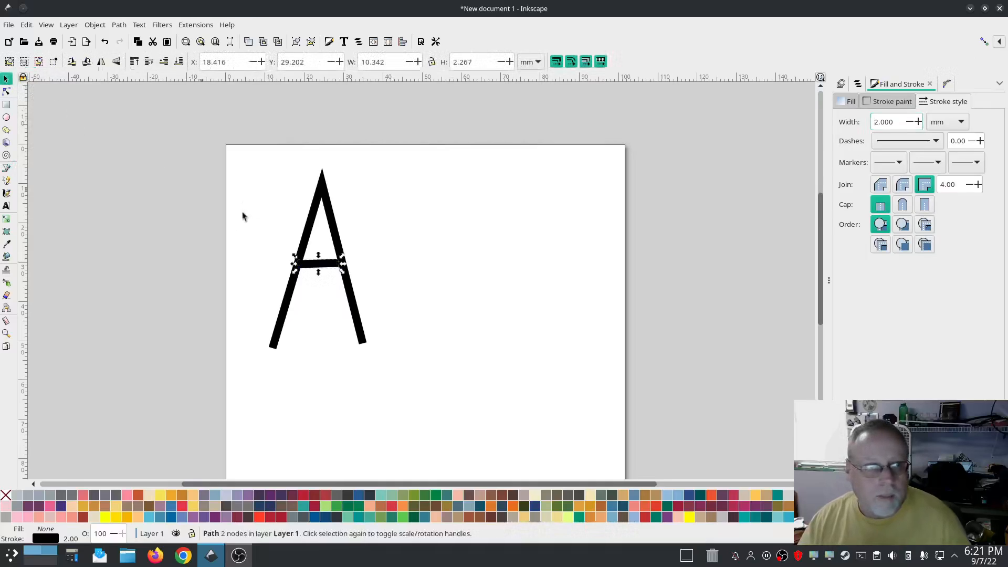
left_click(358, 309, "shift")
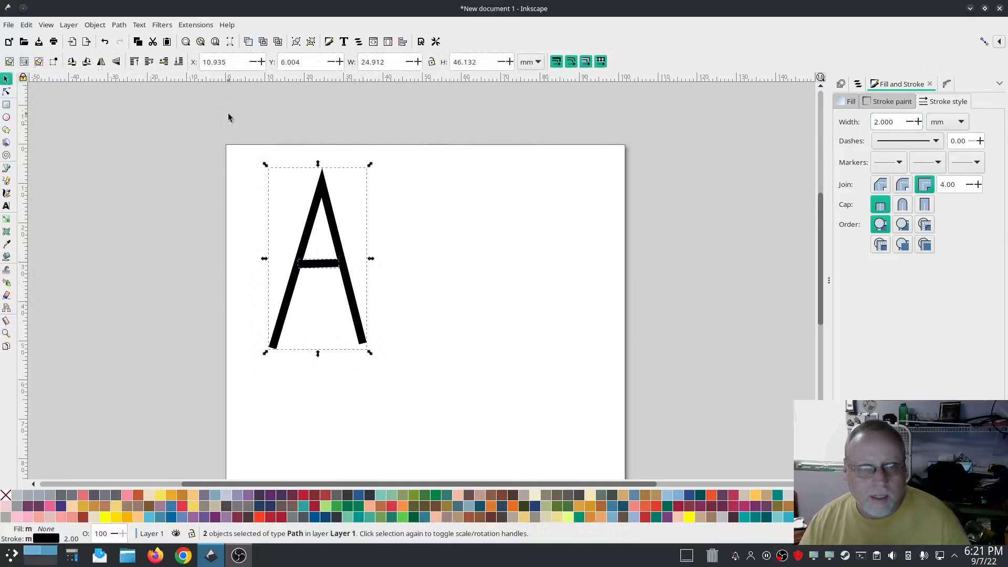
left_click(195, 25)
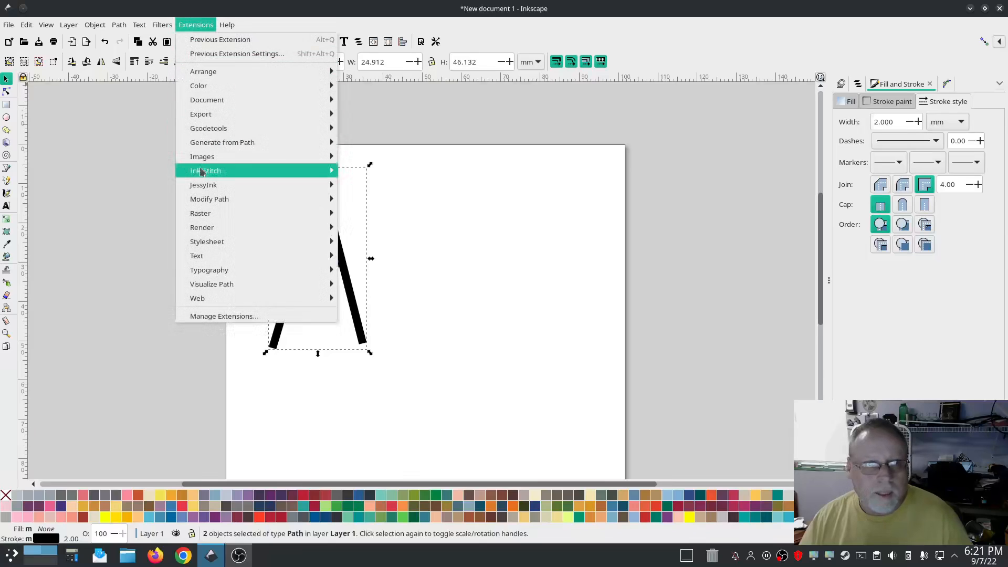
mouse_move(205, 171)
mouse_move(400, 315)
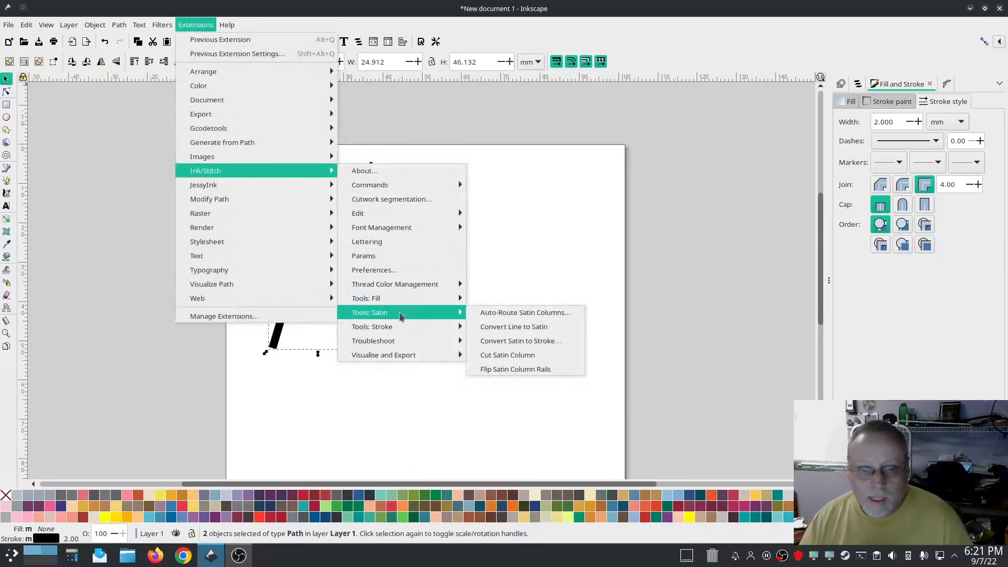
left_click(547, 328)
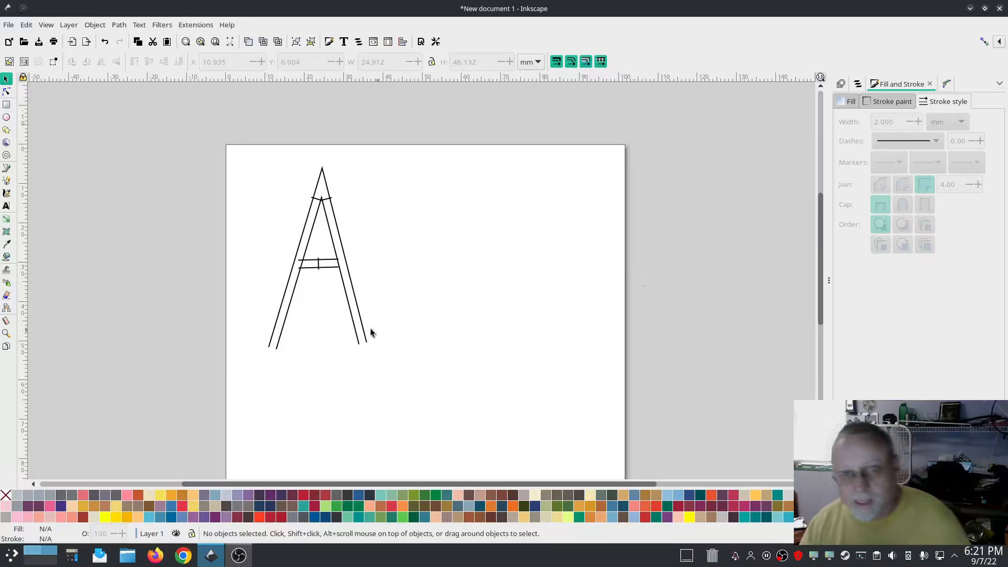
Step: Examine the converted A's rails and rungs up close, then select its two paths in the Layers and Objects list
scroll(323, 202, "up", 4)
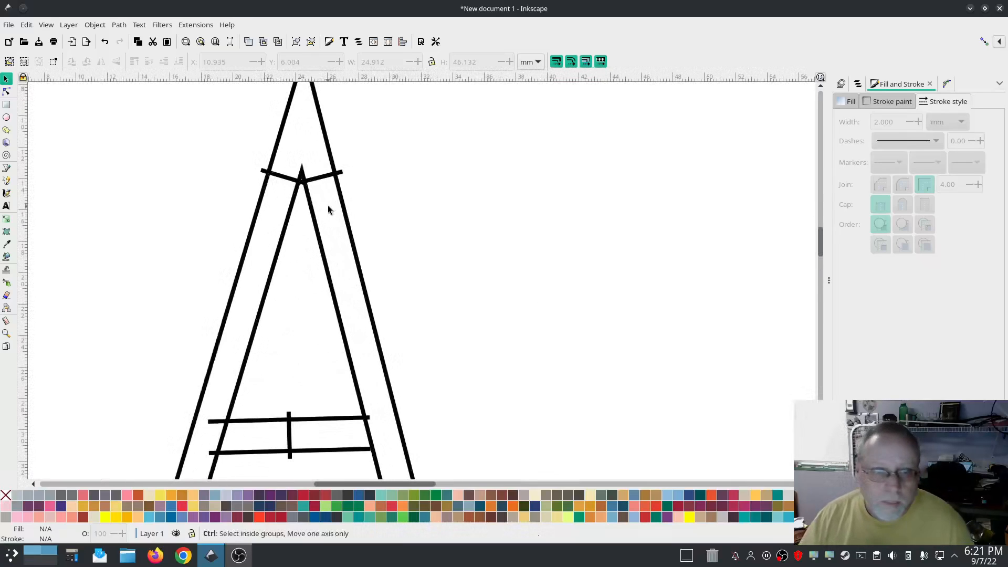
scroll(313, 183, "up", 1)
scroll(321, 200, "down", 5)
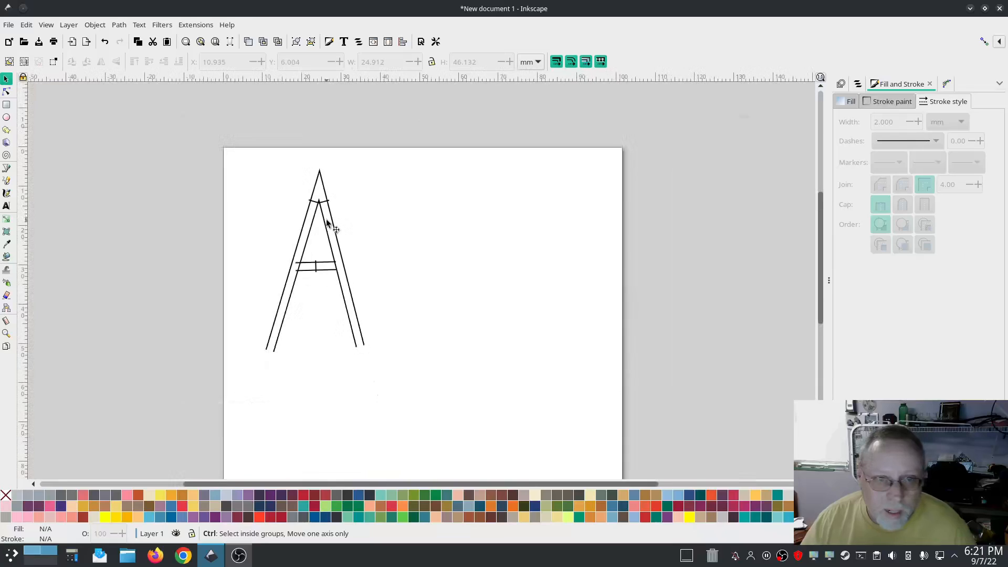
left_click(347, 297)
left_click(858, 84)
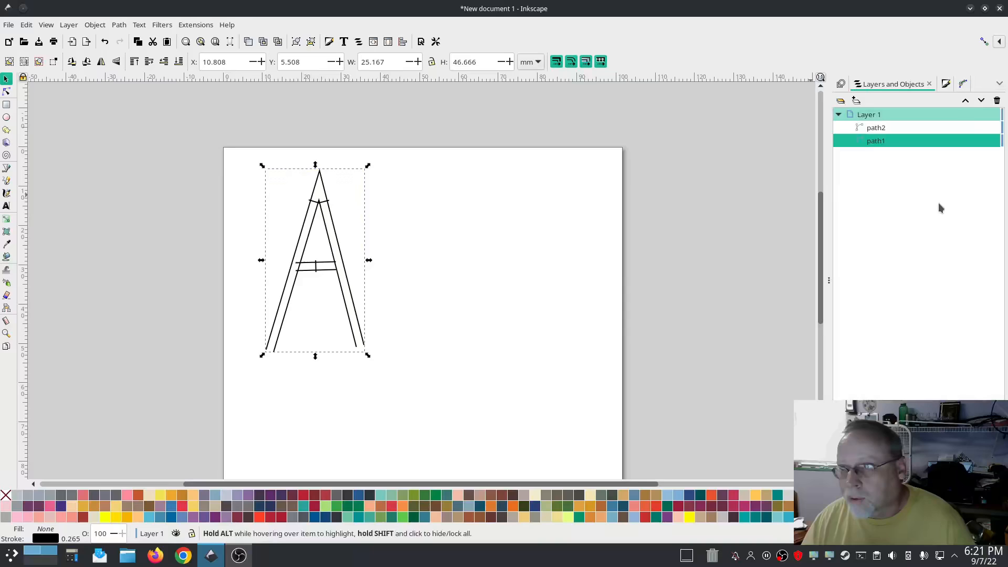
left_click(875, 129, "shift")
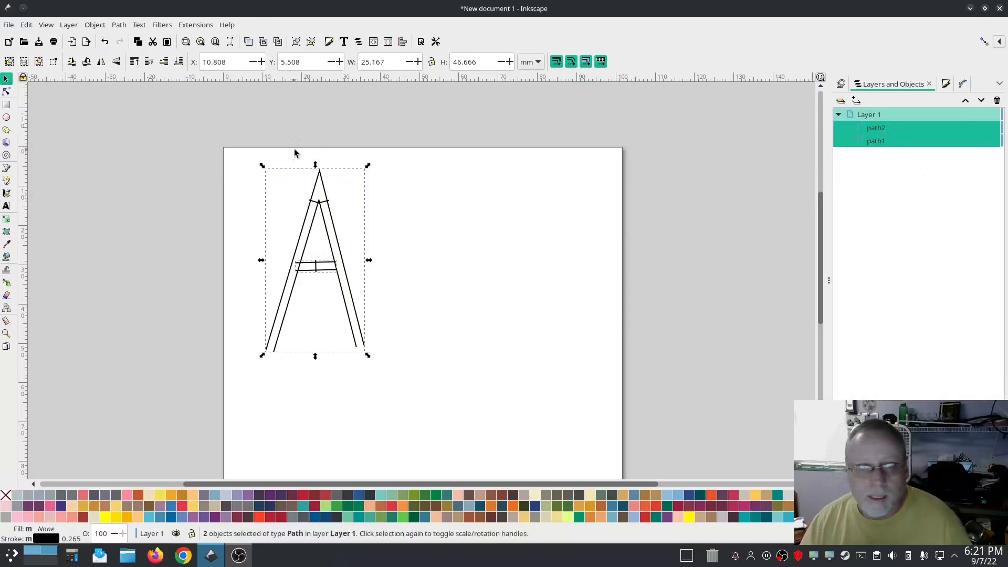
left_click(196, 25)
left_click(107, 155)
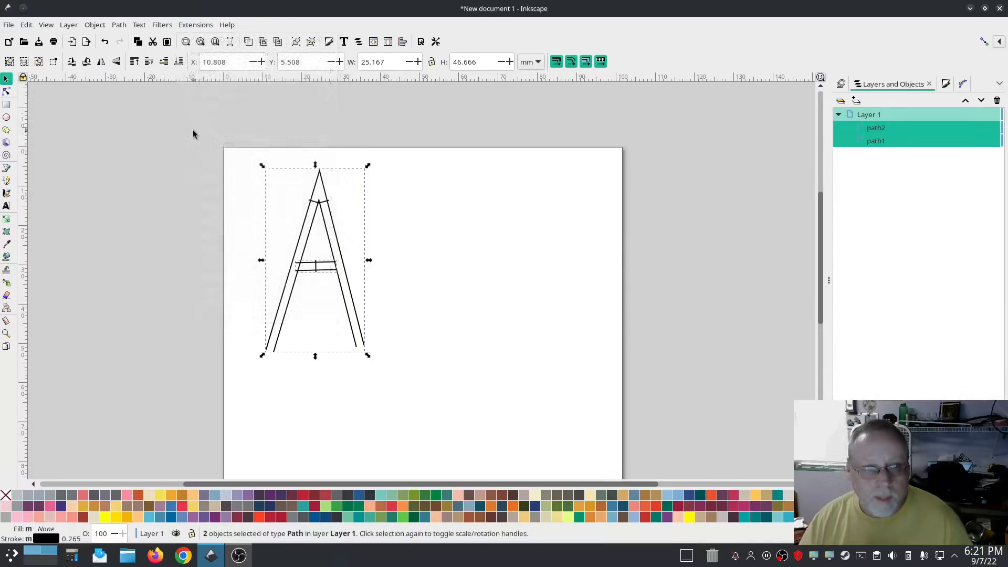
left_click(530, 104)
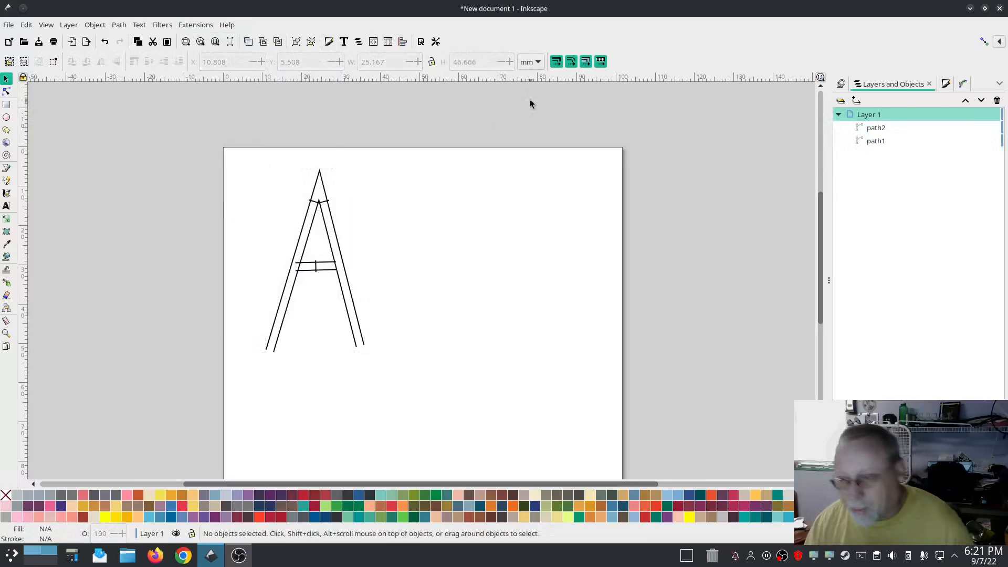
Step: Select the A's inverted-V satin, run the Ink/Stitch Simulator / Realistic Preview on it, and close the preview and its message
left_click(330, 219)
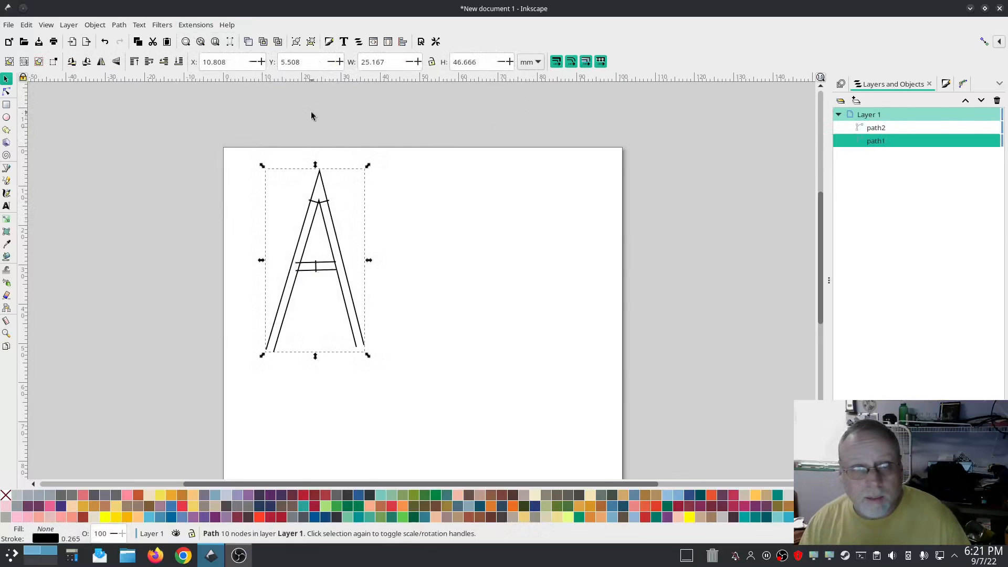
left_click(193, 25)
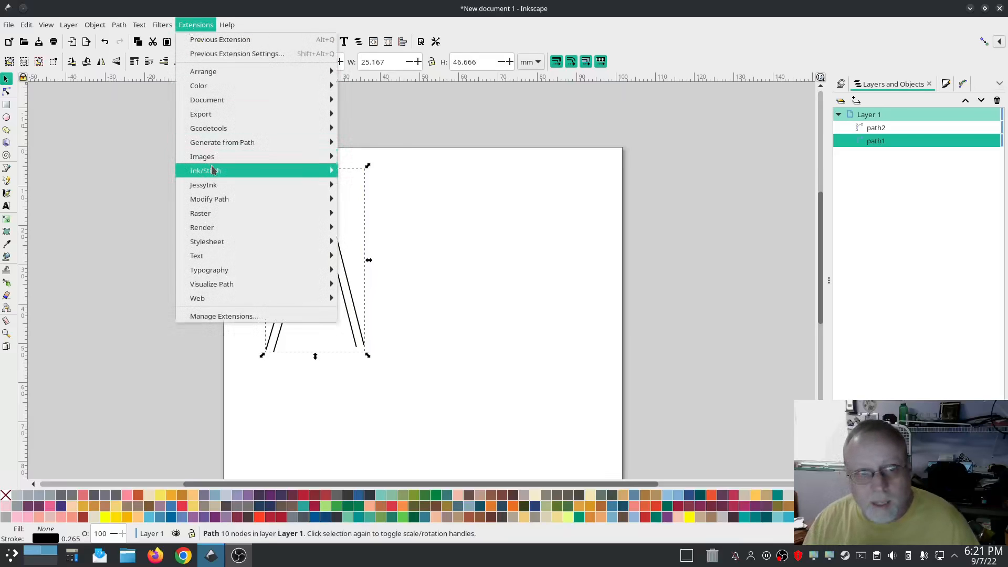
mouse_move(213, 170)
mouse_move(394, 355)
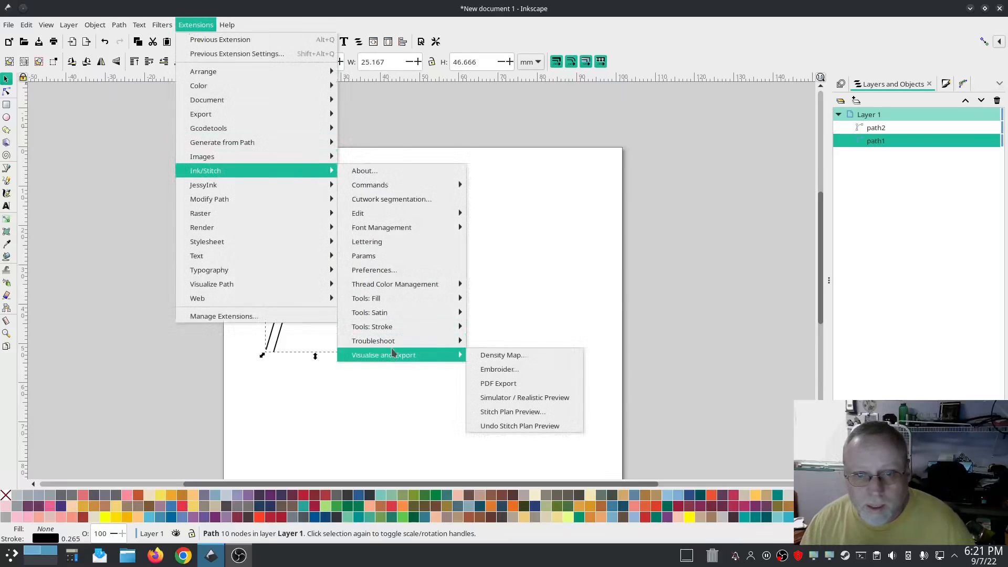
left_click(510, 397)
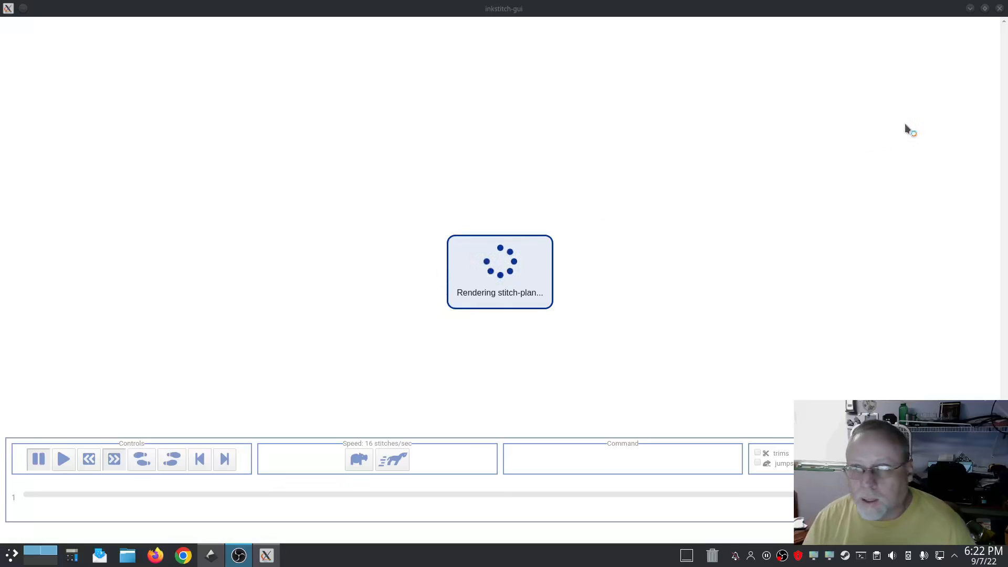
left_click(1000, 9)
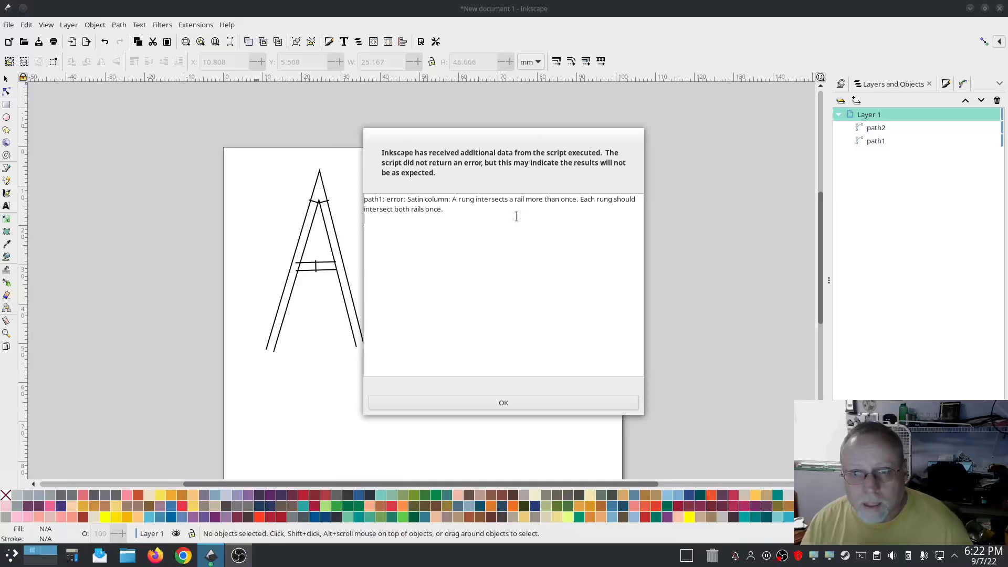
left_click(509, 401)
Step: Move the two rungs below the inverted V's inner apex slightly down their legs so each crosses only its own leg's two rails
scroll(325, 216, "up", 3)
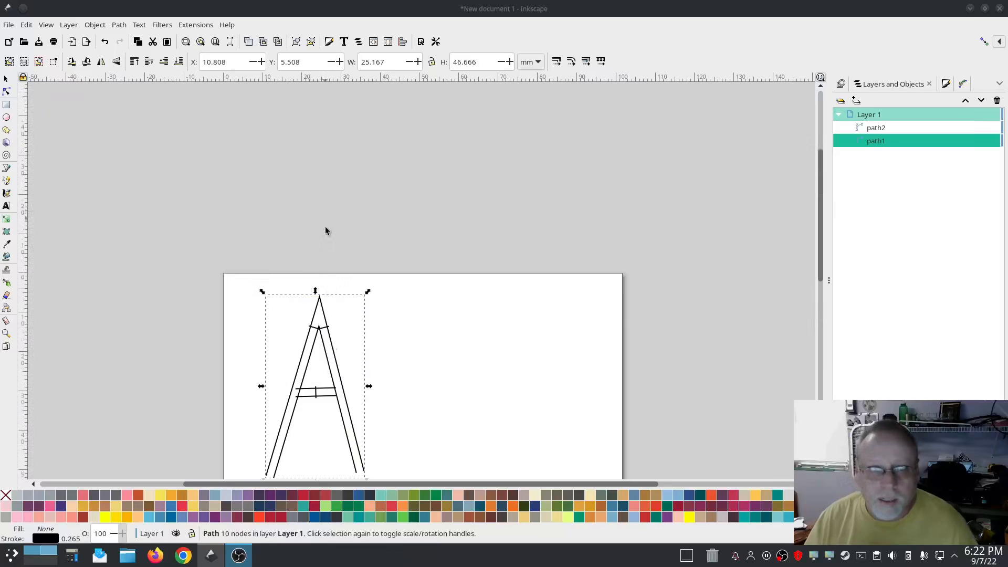
scroll(325, 226, "down", 3)
left_click(249, 254)
scroll(322, 207, "up", 5, "ctrl")
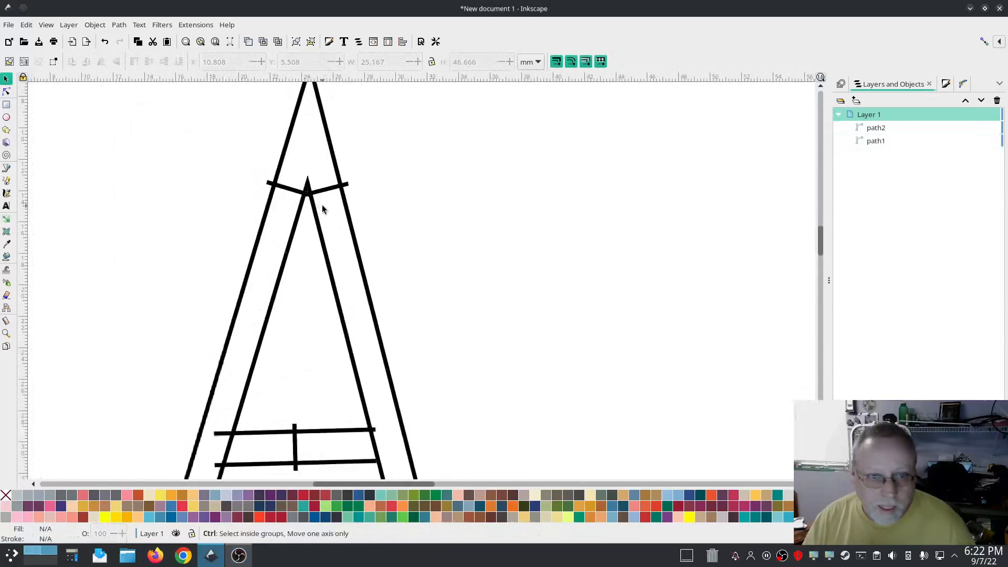
left_click(6, 92)
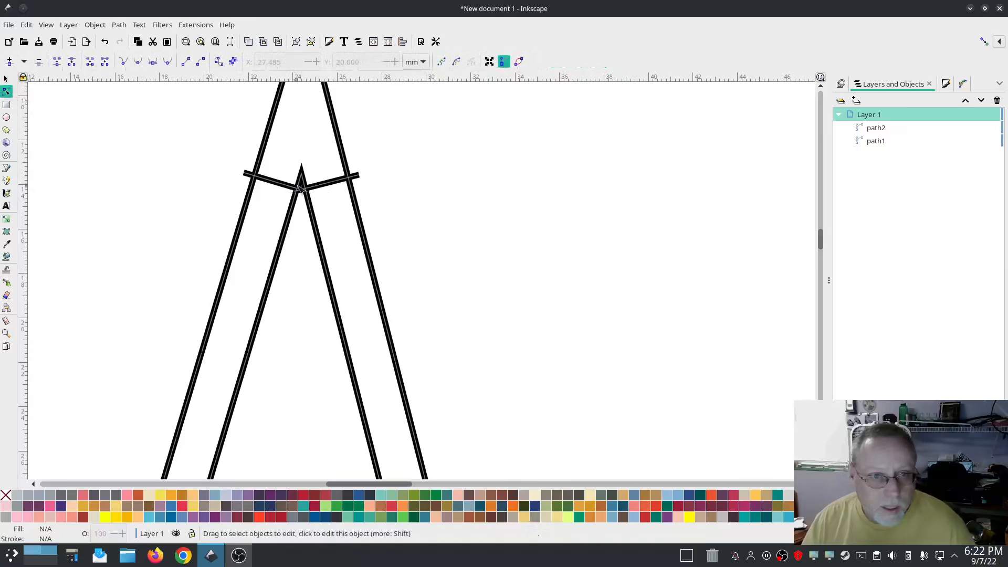
left_click(338, 185)
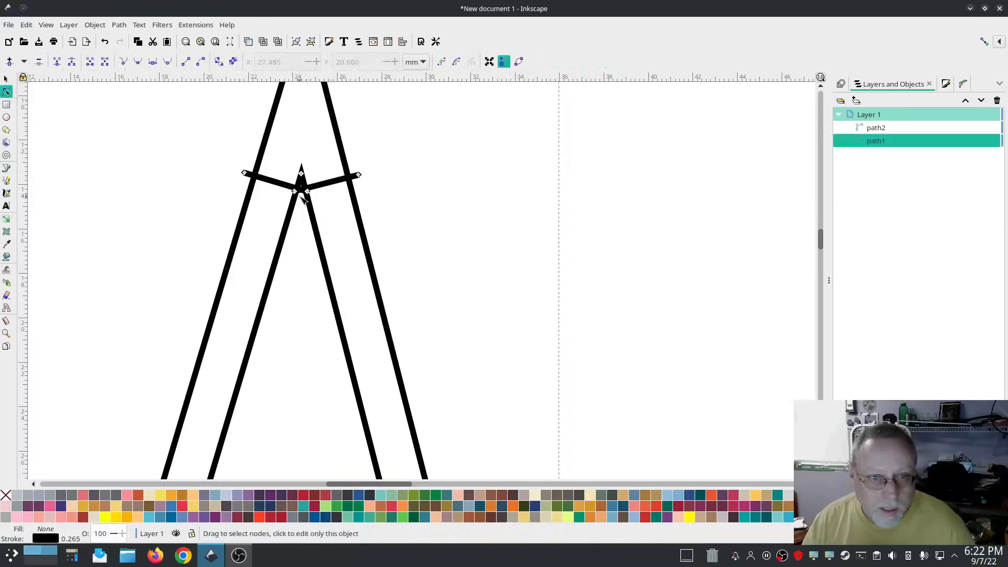
scroll(303, 194, "up", 4, "ctrl")
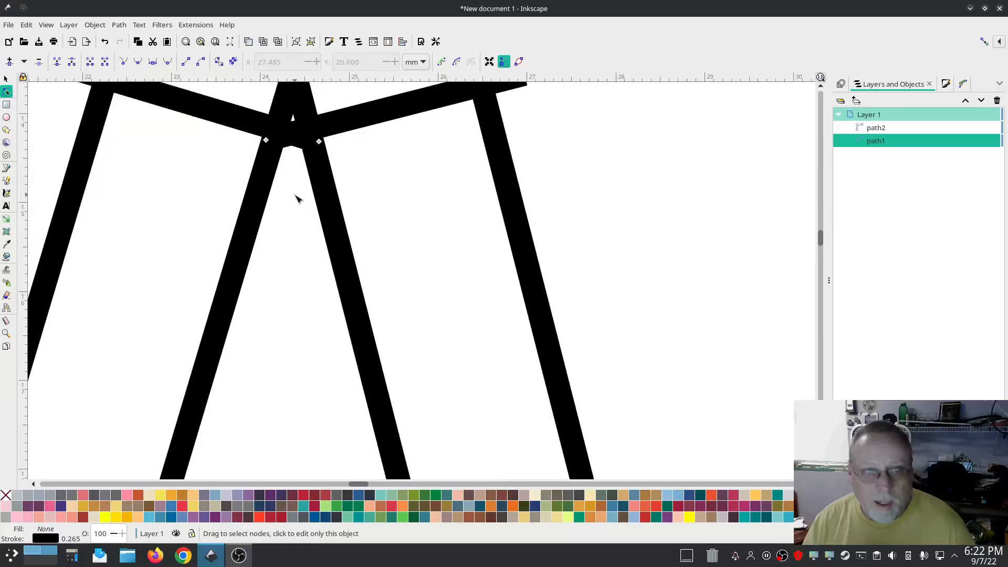
left_click_drag(297, 199, 287, 333)
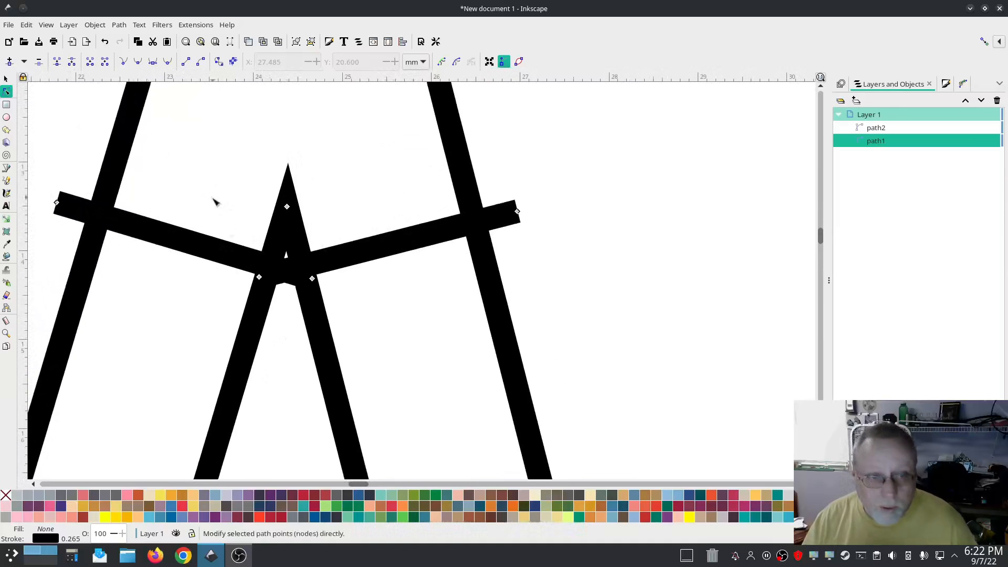
left_click(439, 232)
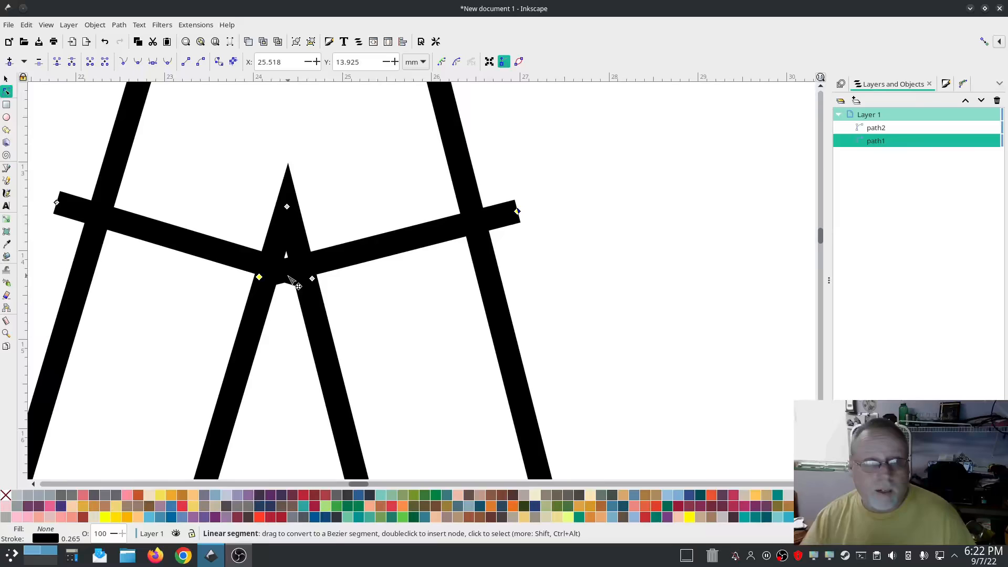
left_click(475, 219)
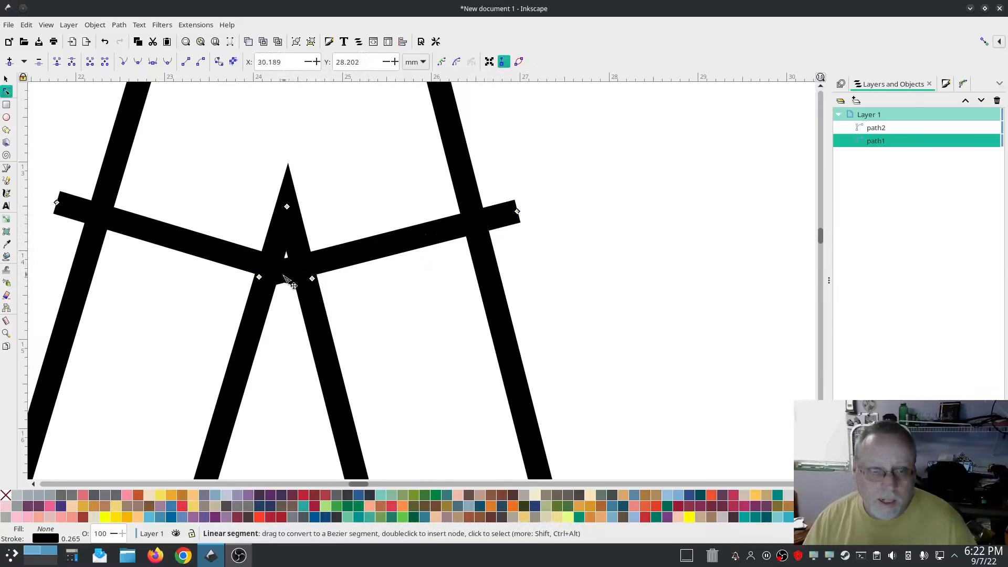
left_click(258, 277)
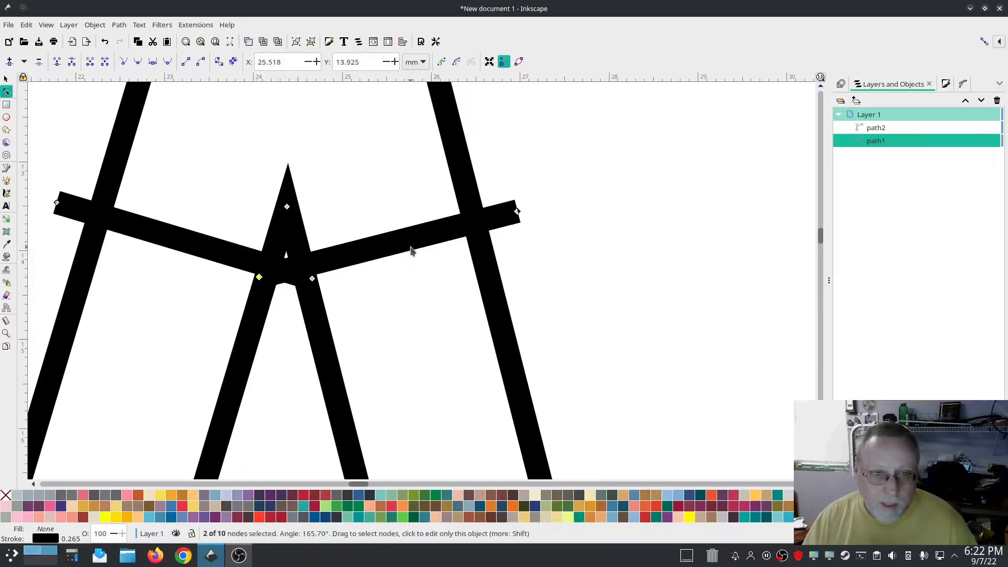
left_click_drag(517, 212, 535, 285)
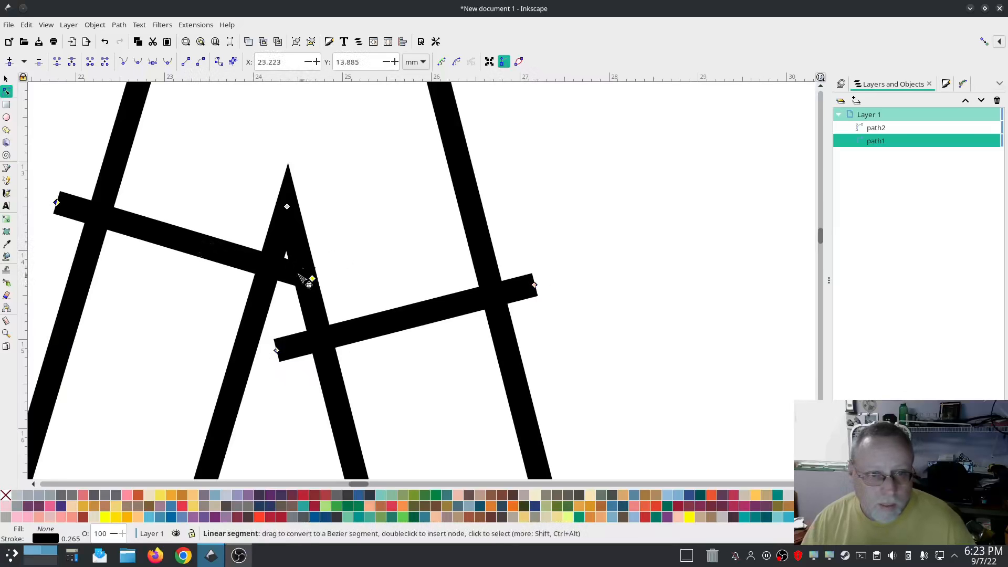
left_click(63, 204)
left_click_drag(61, 205, 38, 253)
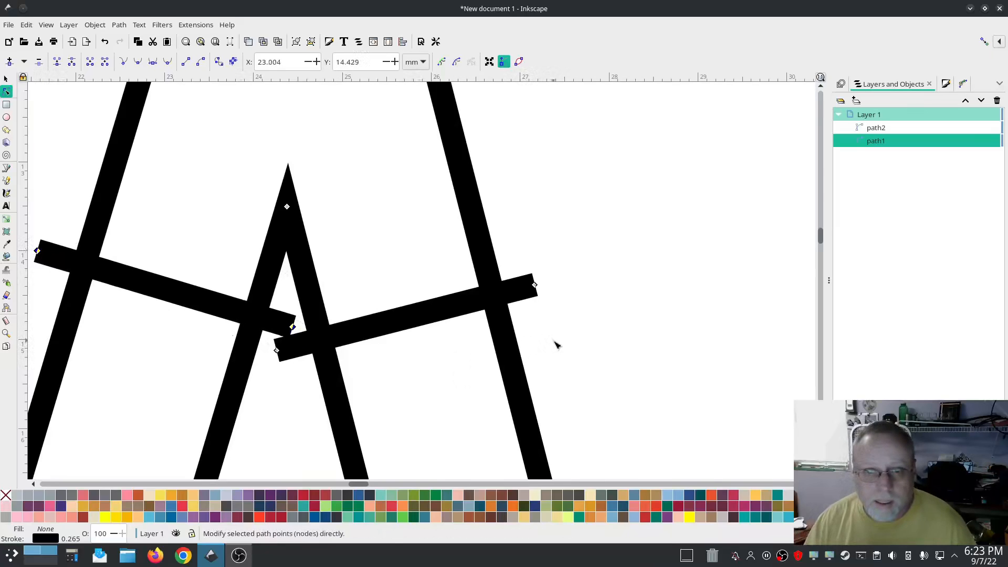
Step: Extend the right end of the crossbar's lower rail slightly outward, to about X 29.2, Y 31.2 mm
scroll(590, 313, "down", 4)
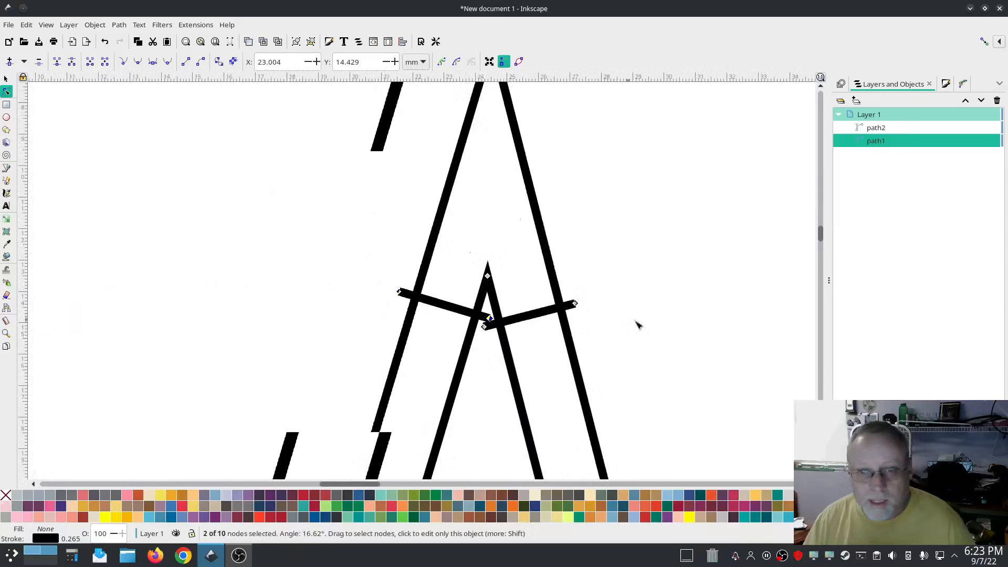
scroll(529, 226, "down", 4)
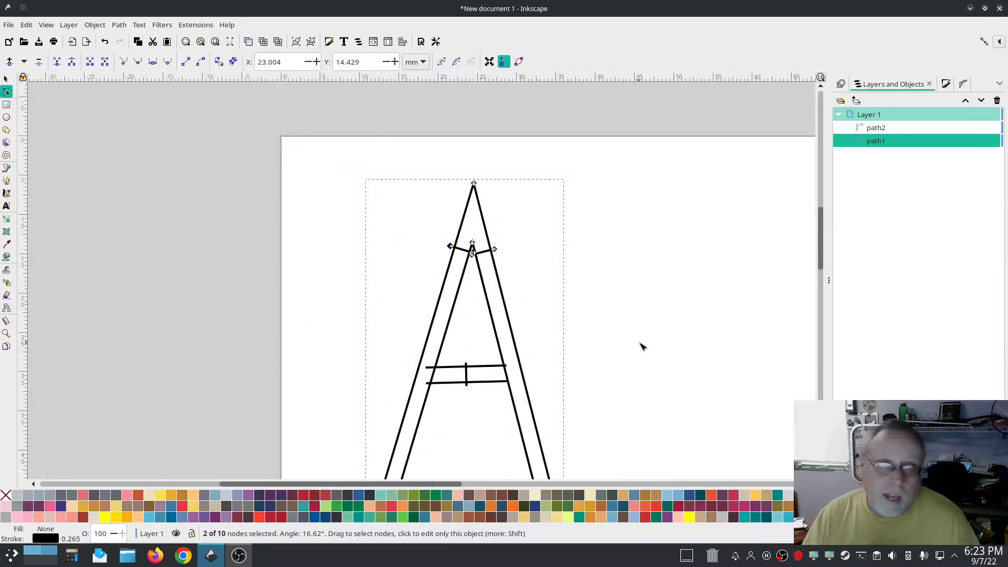
left_click(478, 382)
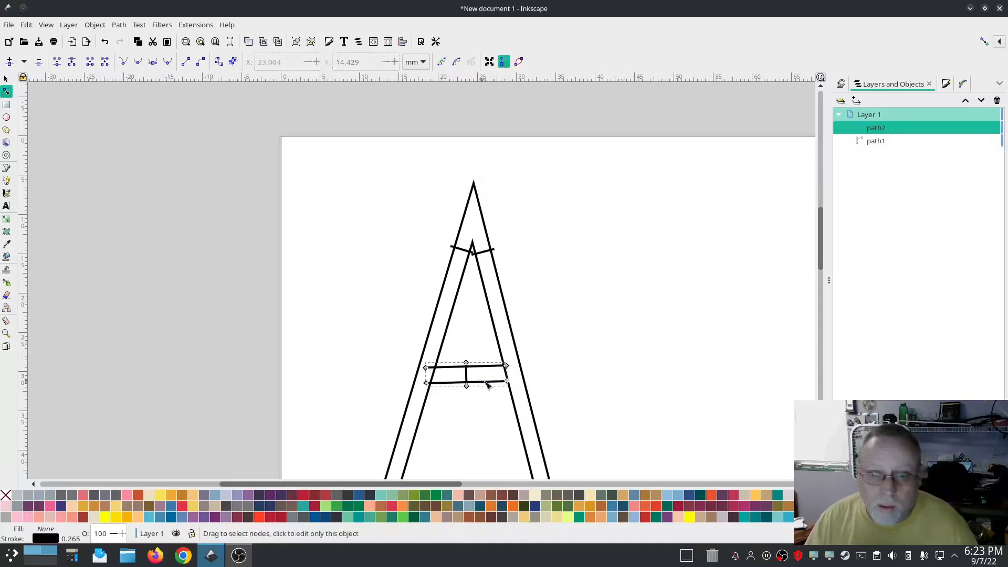
left_click_drag(509, 382, 512, 382)
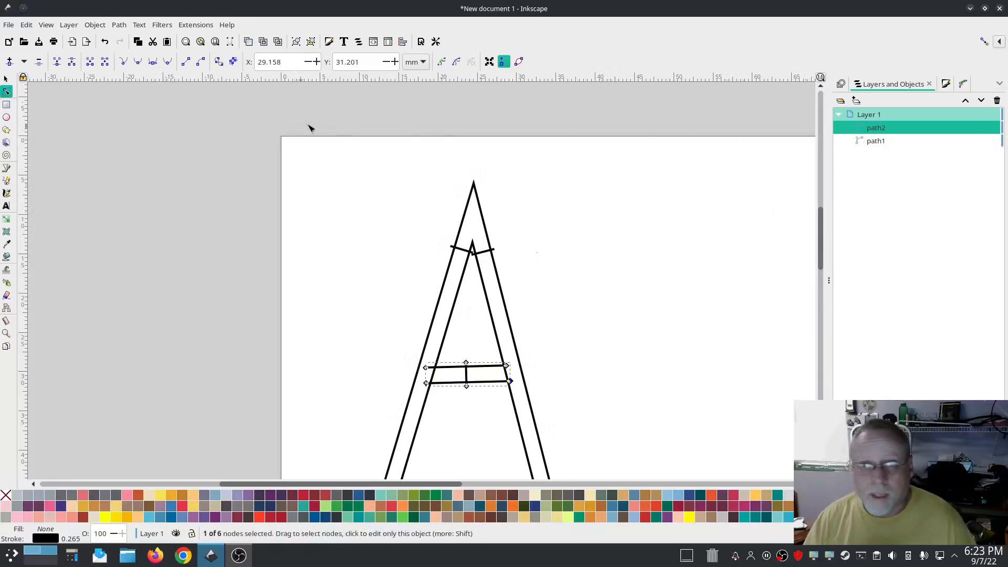
Step: Run the Ink/Stitch Simulator / Realistic Preview on the whole A at 256 stitches/sec and close it
left_click(6, 79)
left_click(434, 106)
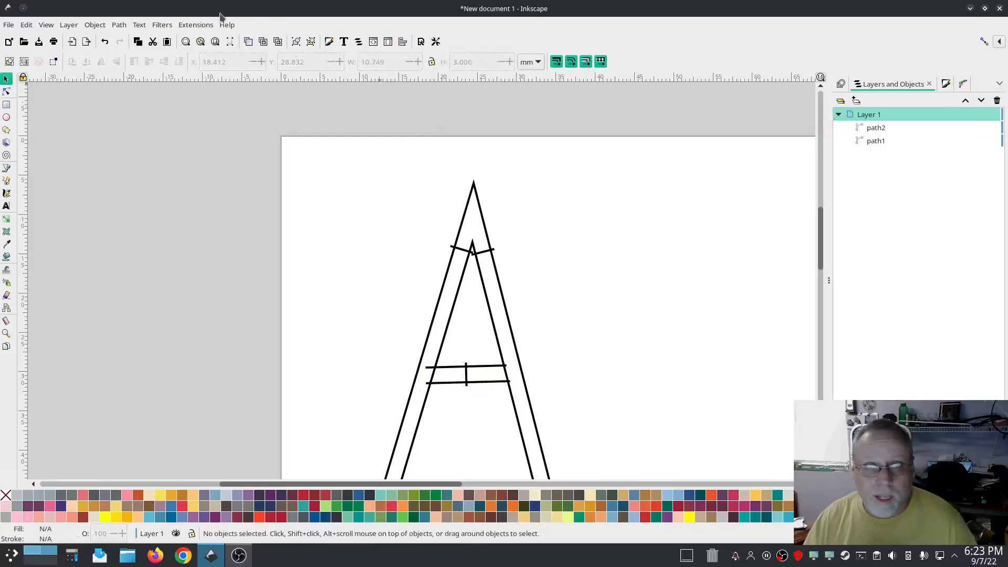
left_click(195, 25)
mouse_move(219, 167)
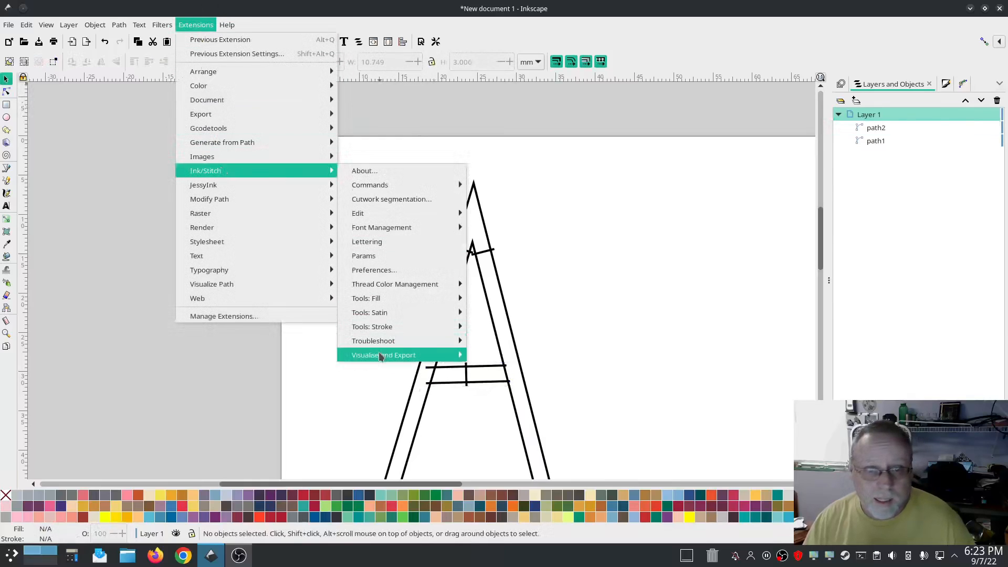
mouse_move(451, 356)
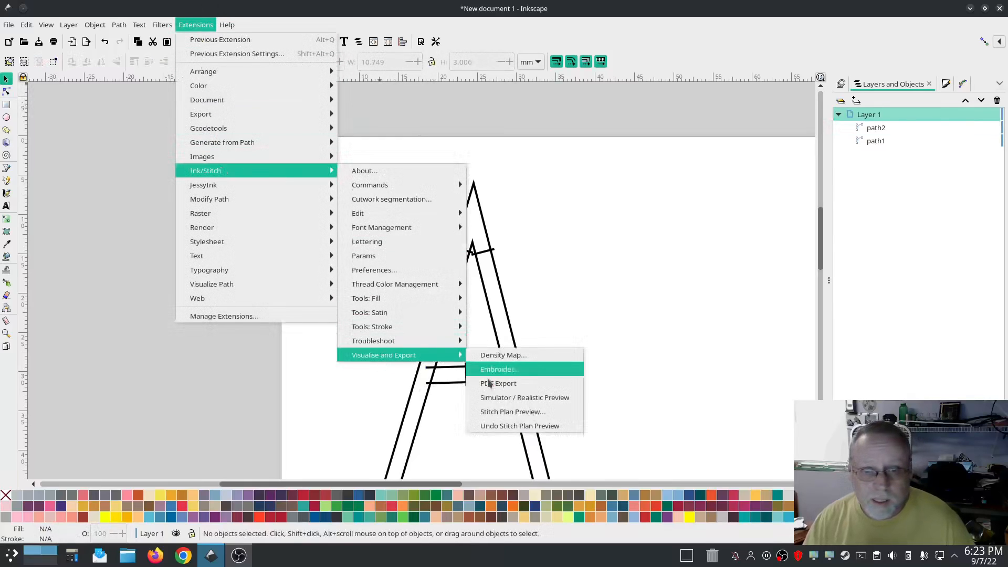
left_click(511, 398)
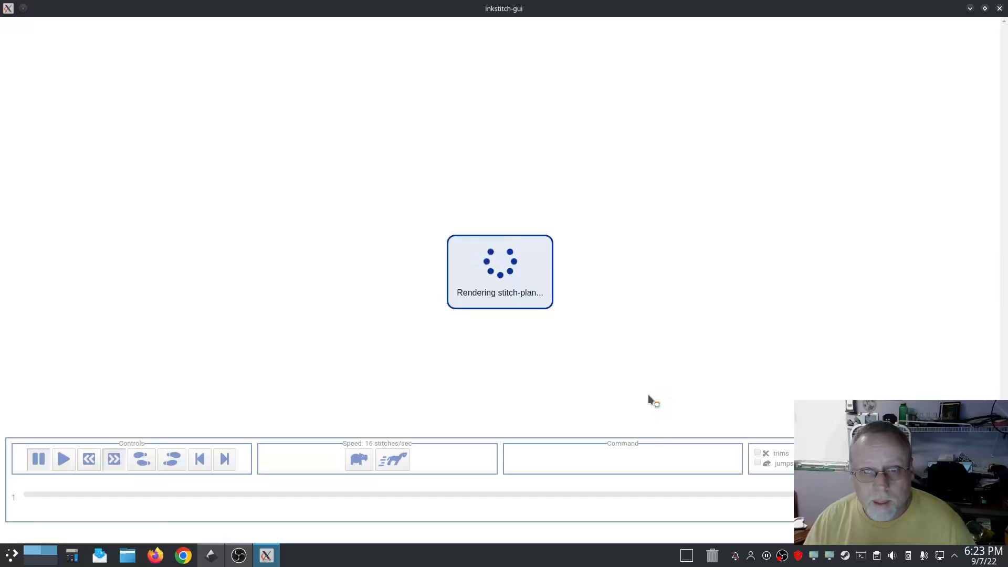
left_click(391, 457)
left_click(391, 457)
left_click(390, 456)
left_click(391, 457)
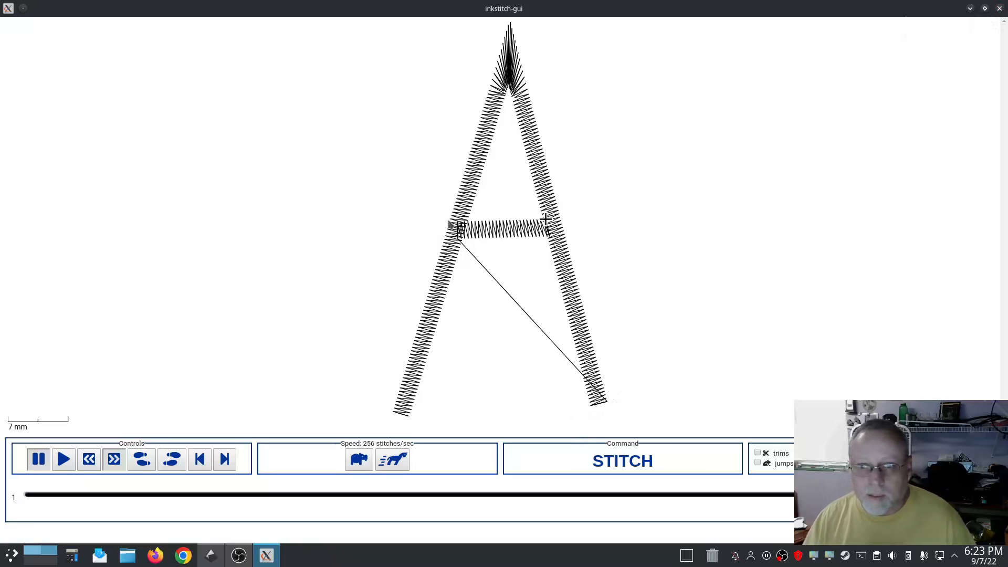
left_click(999, 8)
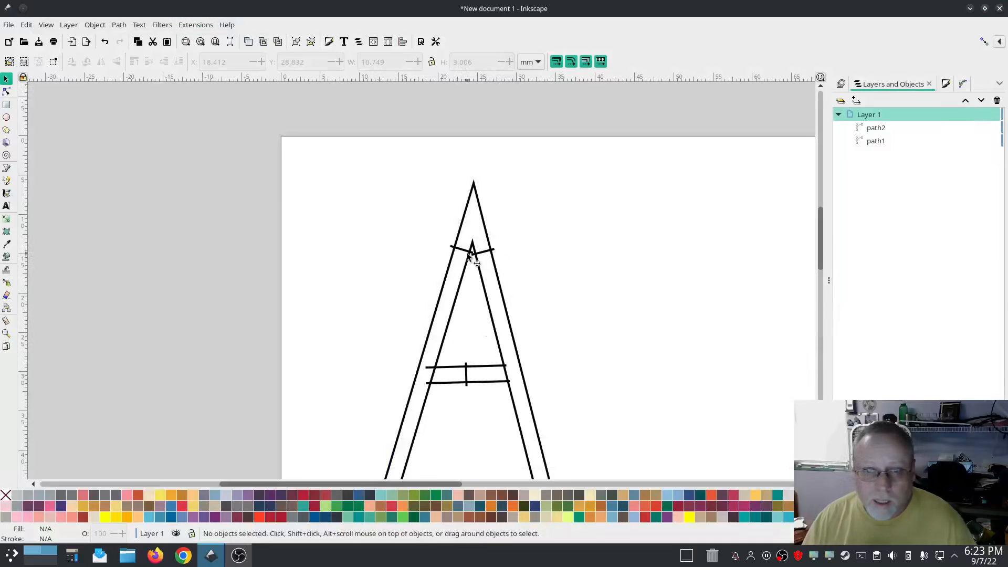
Step: Move the left leg's rung further down and slant it, placing its outer end at about X 20.9, Y 16.3 mm above its inner end
scroll(465, 258, "down", 1)
scroll(467, 260, "up", 3)
scroll(471, 262, "up", 2)
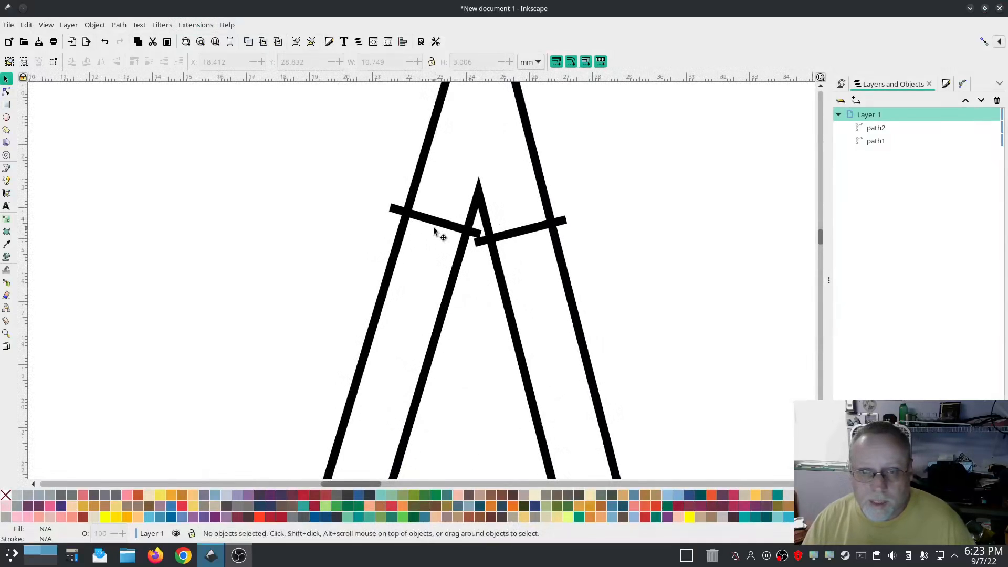
left_click(443, 225)
left_click(6, 92)
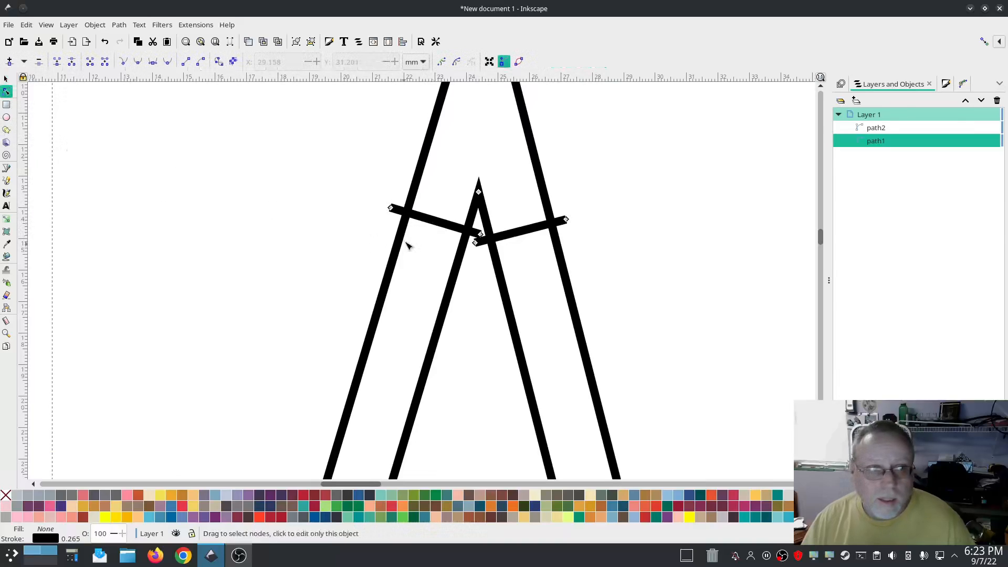
left_click(432, 220)
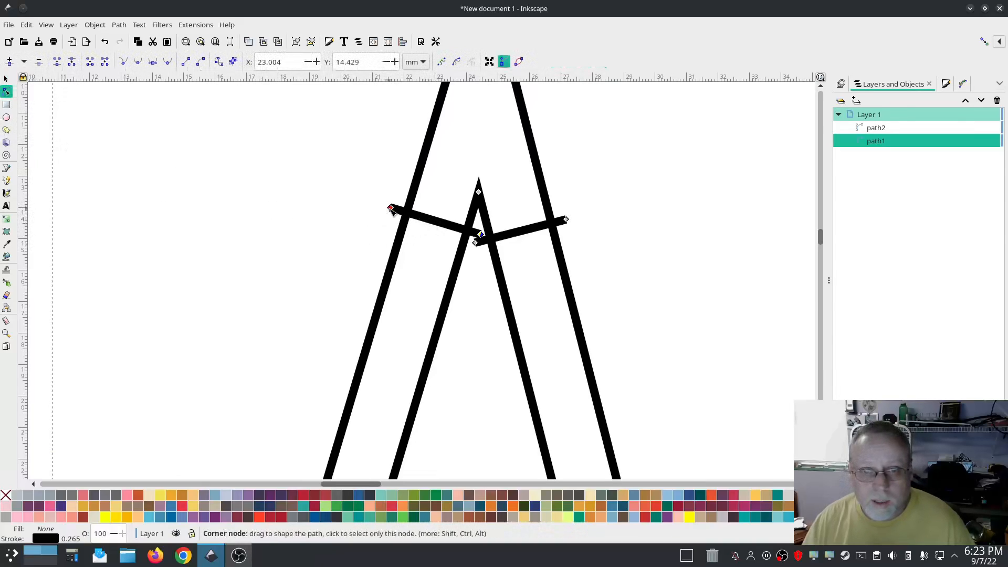
left_click_drag(391, 209, 365, 305)
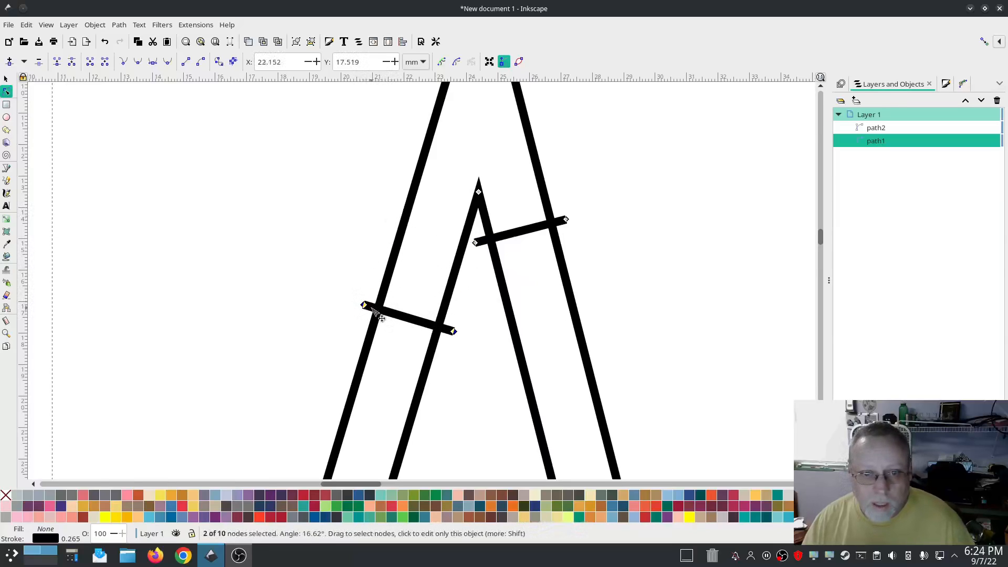
left_click_drag(364, 307, 372, 270)
left_click(356, 334)
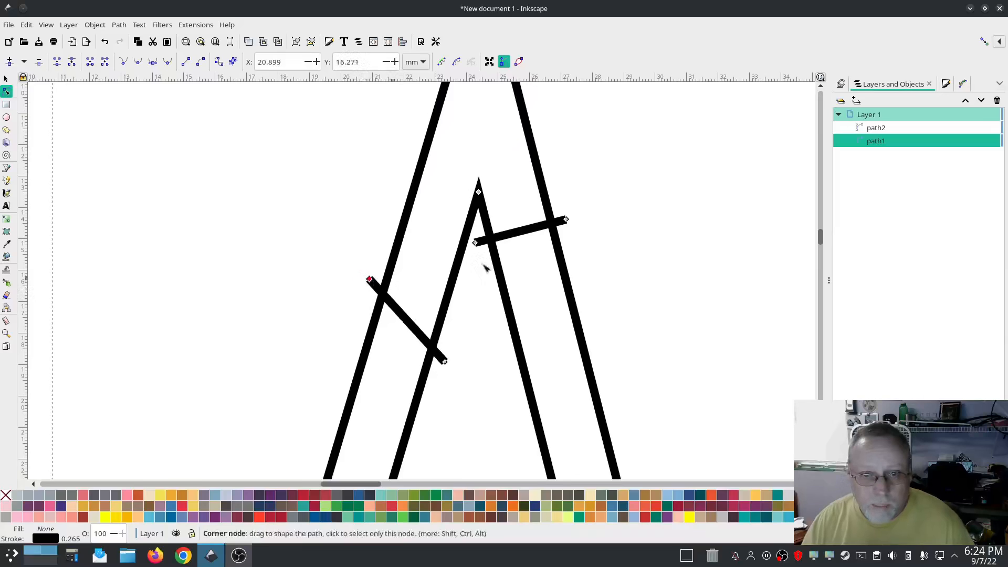
Step: Lower the right leg's rung and raise its outer end to about X 27.6, Y 15.8 mm, mirroring the left rung's slant
left_click(528, 242)
left_click_drag(481, 248, 510, 371)
left_click(595, 341)
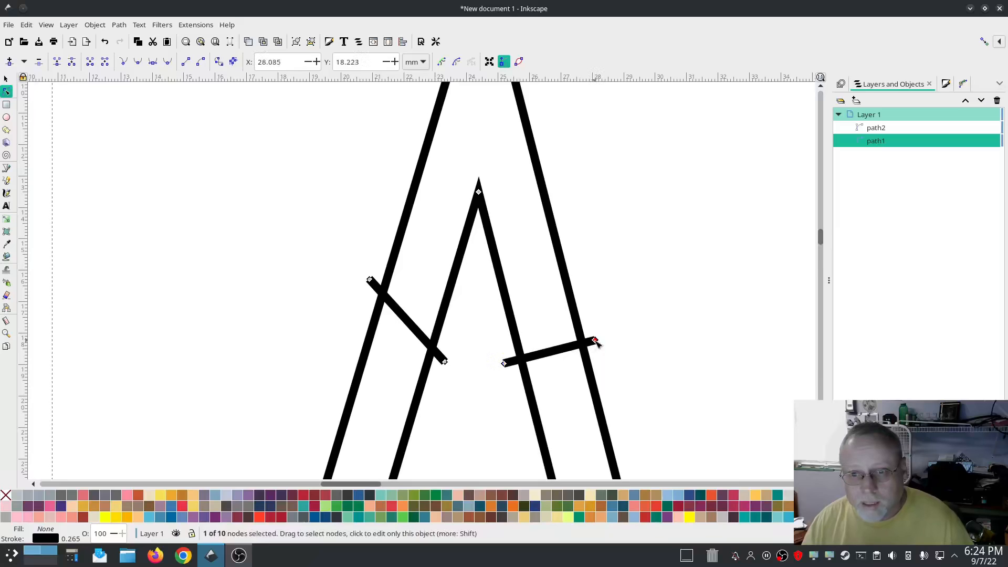
left_click_drag(596, 341, 578, 266)
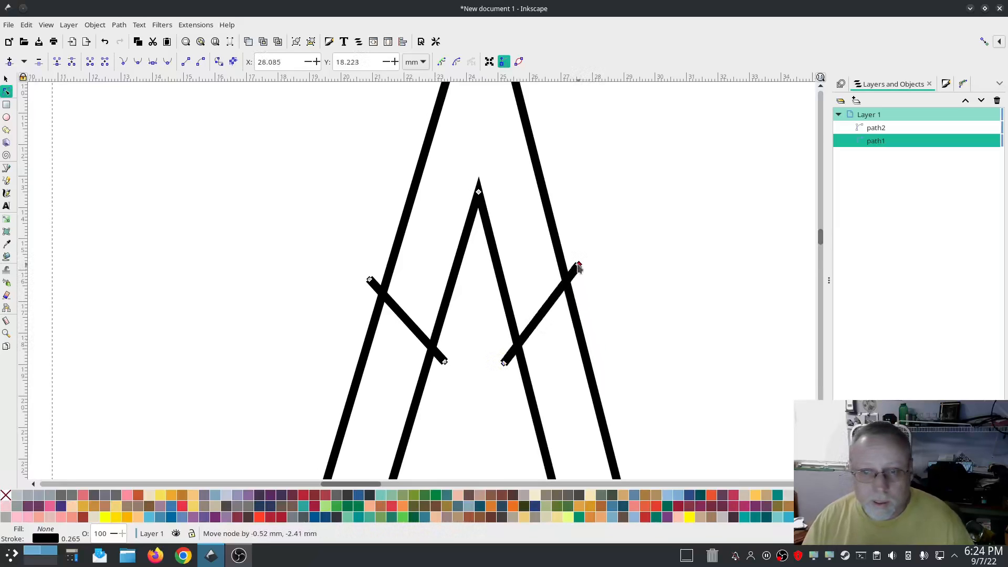
Step: Run Auto-Route Satin Columns on the A's two satin paths, with jump-stitch trimming and order preservation left off
scroll(612, 289, "down", 5)
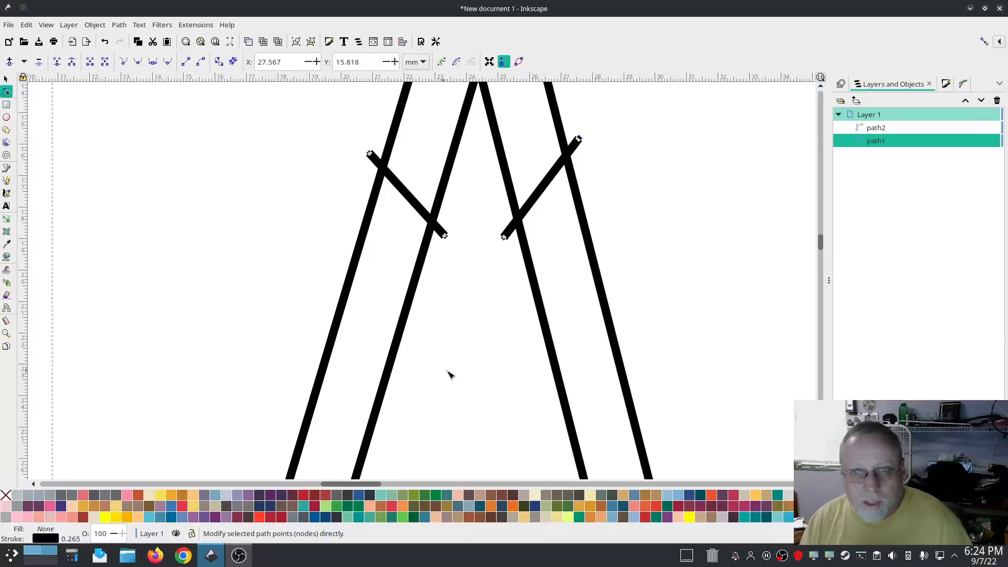
scroll(448, 374, "down", 6)
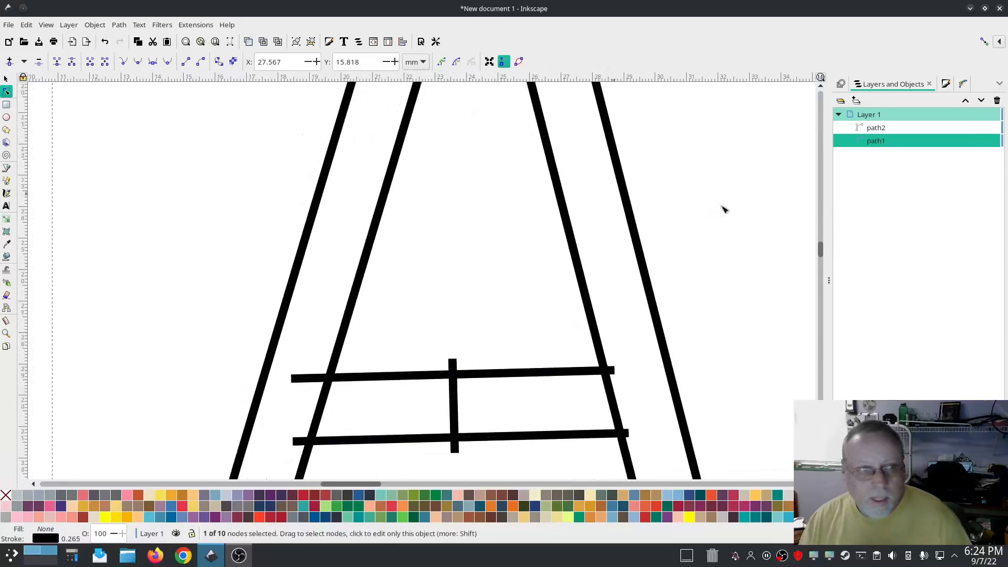
scroll(670, 288, "down", 4)
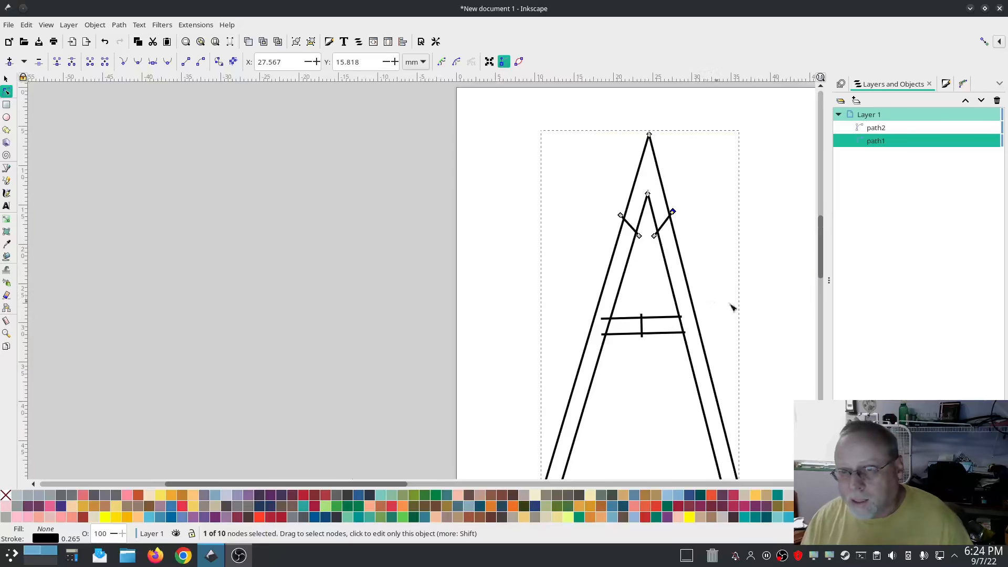
left_click_drag(753, 279, 532, 300)
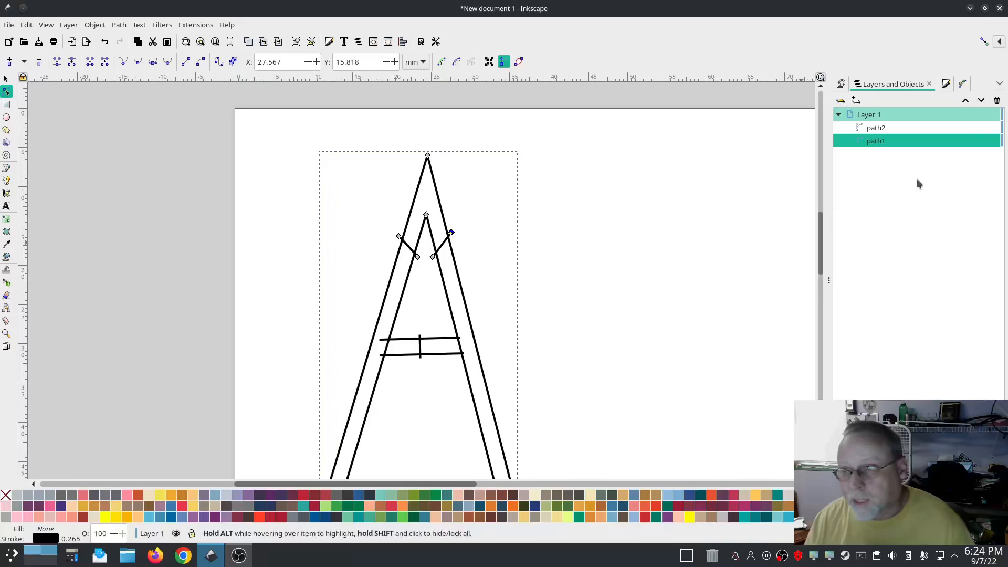
left_click(876, 130, "shift")
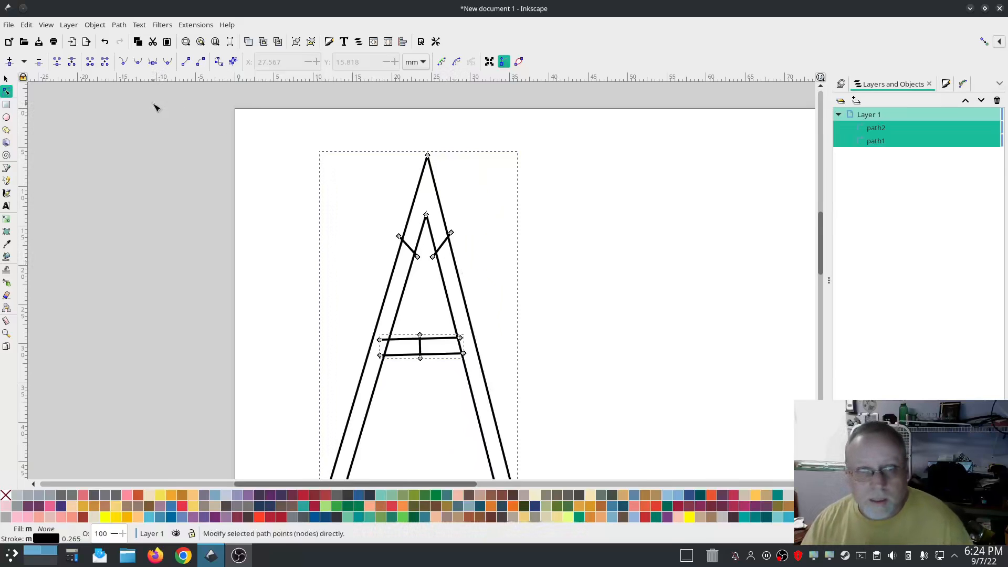
left_click(186, 26)
mouse_move(232, 171)
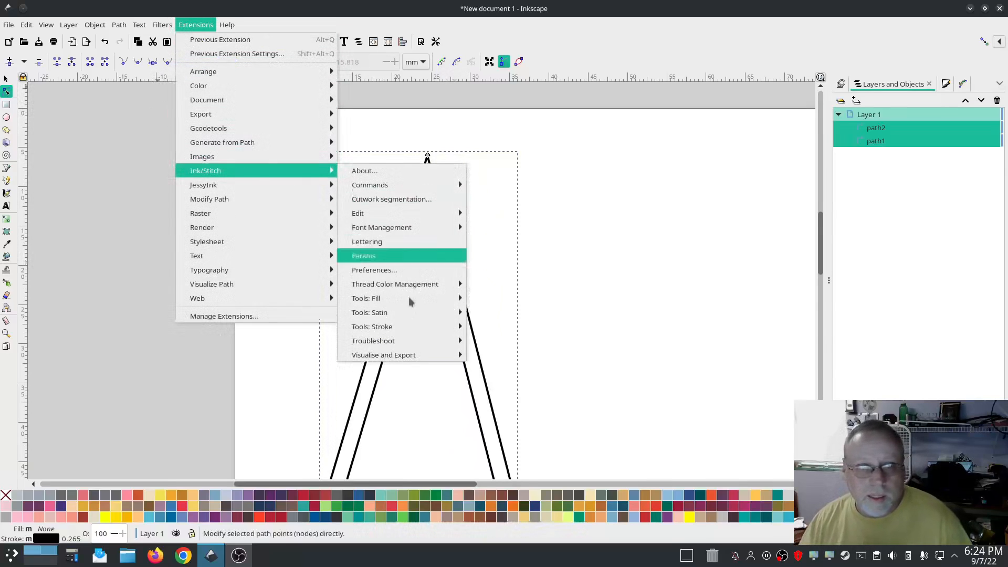
mouse_move(418, 326)
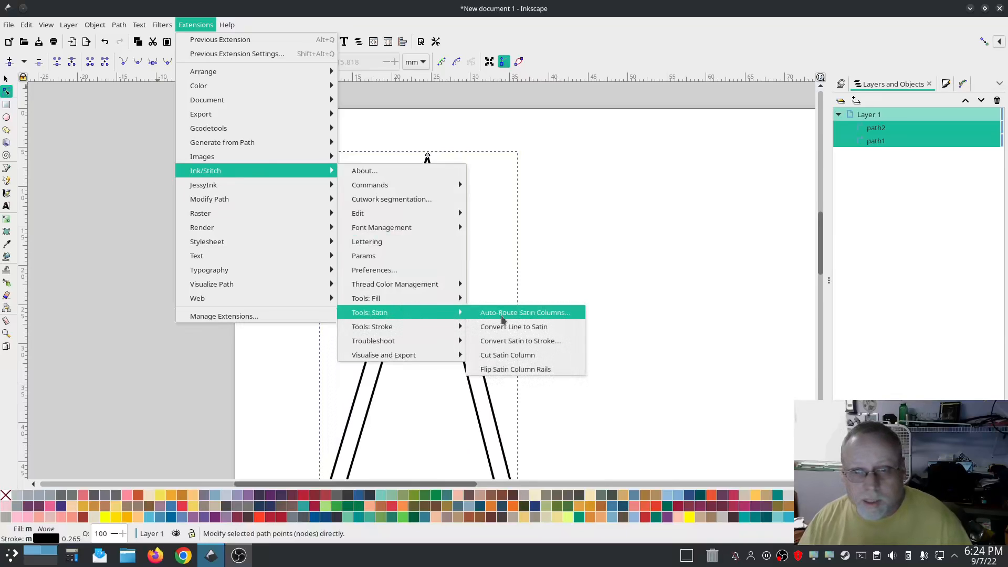
left_click(514, 314)
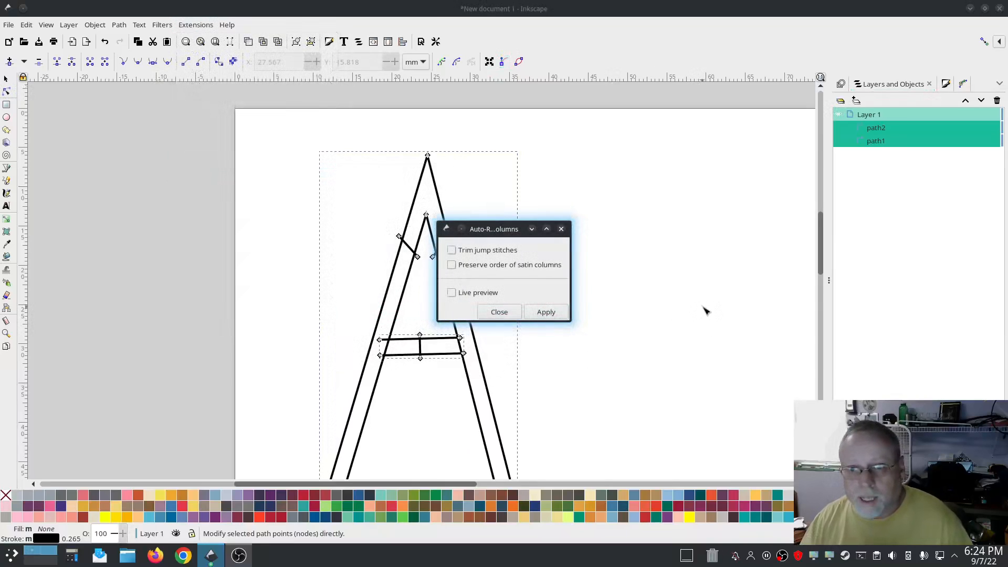
left_click_drag(496, 232, 606, 196)
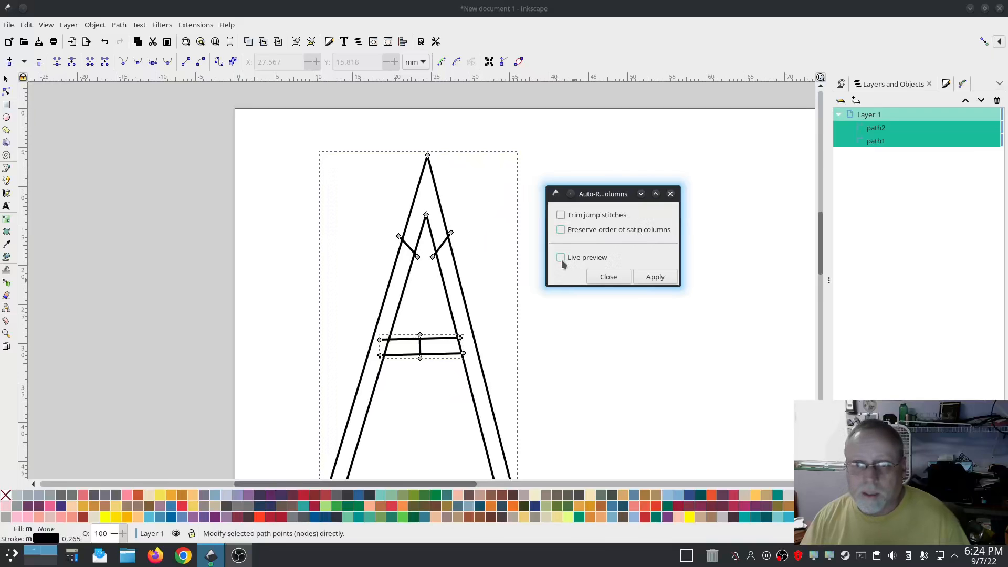
left_click(661, 280)
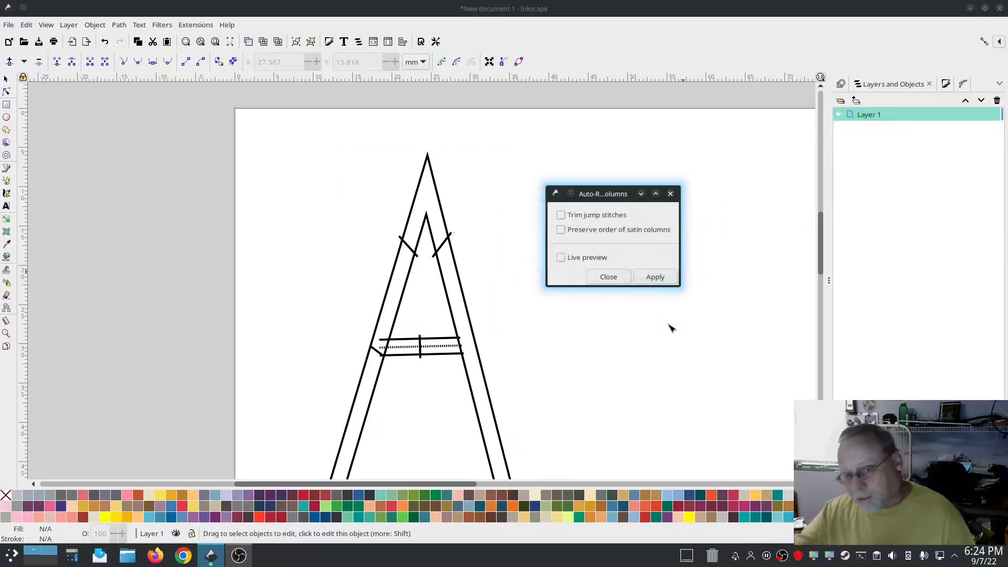
left_click(610, 278)
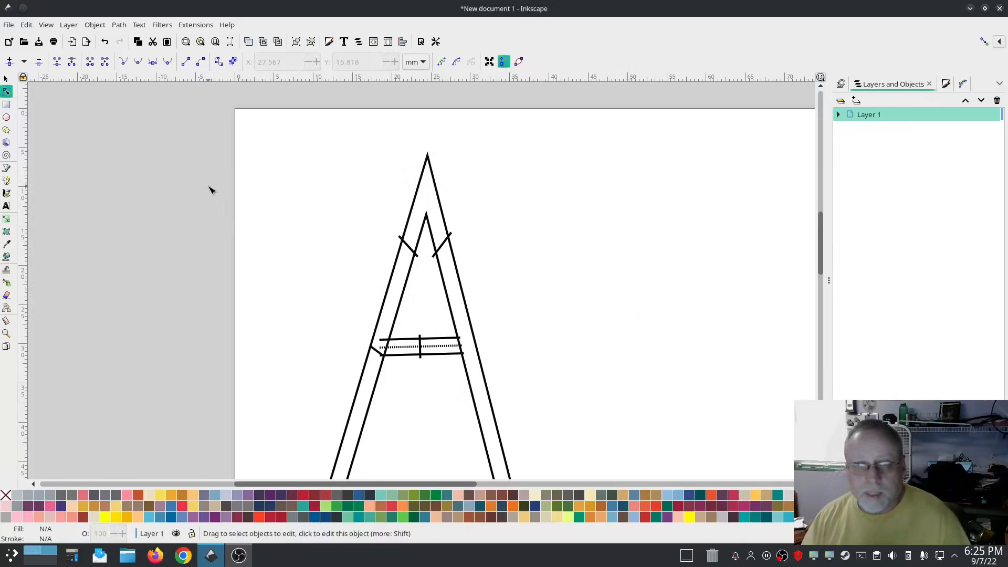
Step: Run the Ink/Stitch simulator on the auto-routed A, speeding it up to 512 stitches/sec
left_click(196, 25)
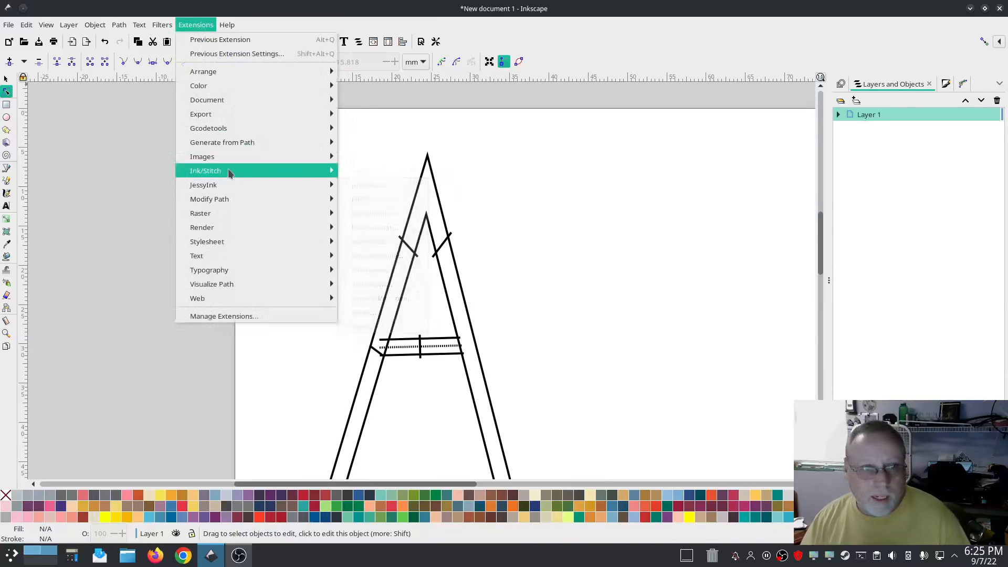
mouse_move(228, 170)
mouse_move(399, 354)
left_click(552, 398)
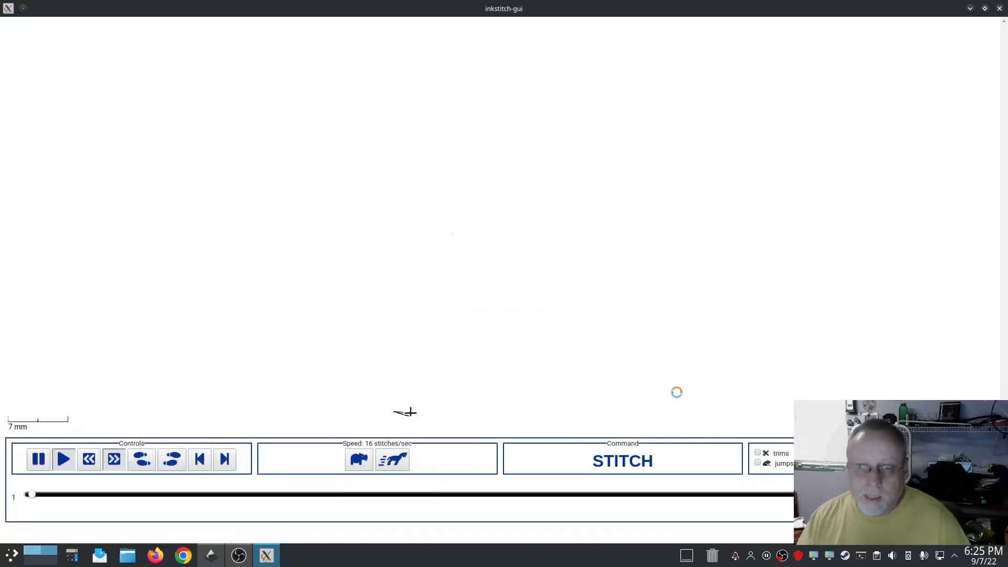
left_click(389, 460)
left_click(389, 461)
left_click(390, 460)
left_click(390, 461)
left_click(389, 460)
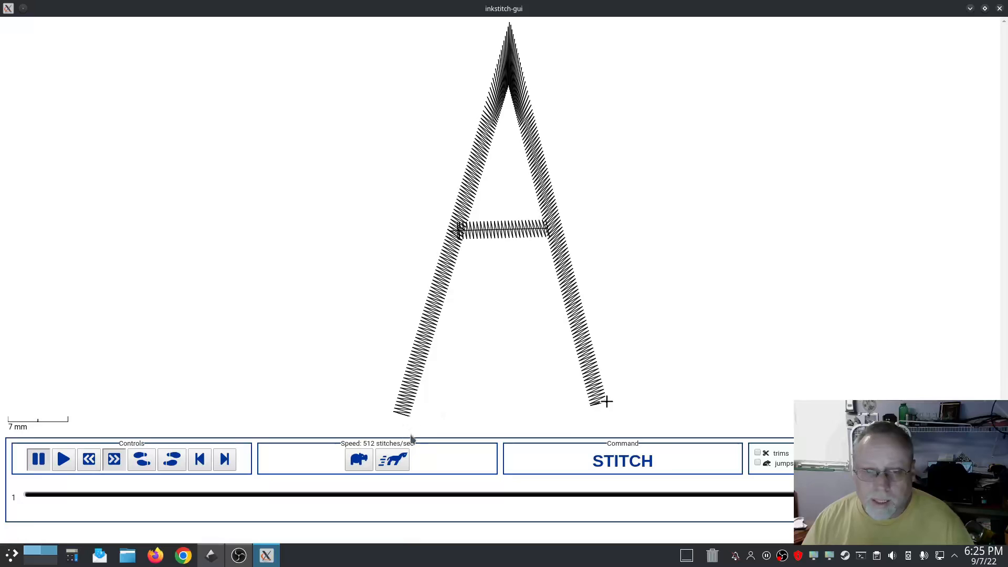
Step: Scrub the A's simulation back to around the middle and forward to the end, and close the simulator
mouse_move(788, 495)
left_mouse_down()
mouse_move(534, 509)
mouse_move(371, 562)
left_mouse_up()
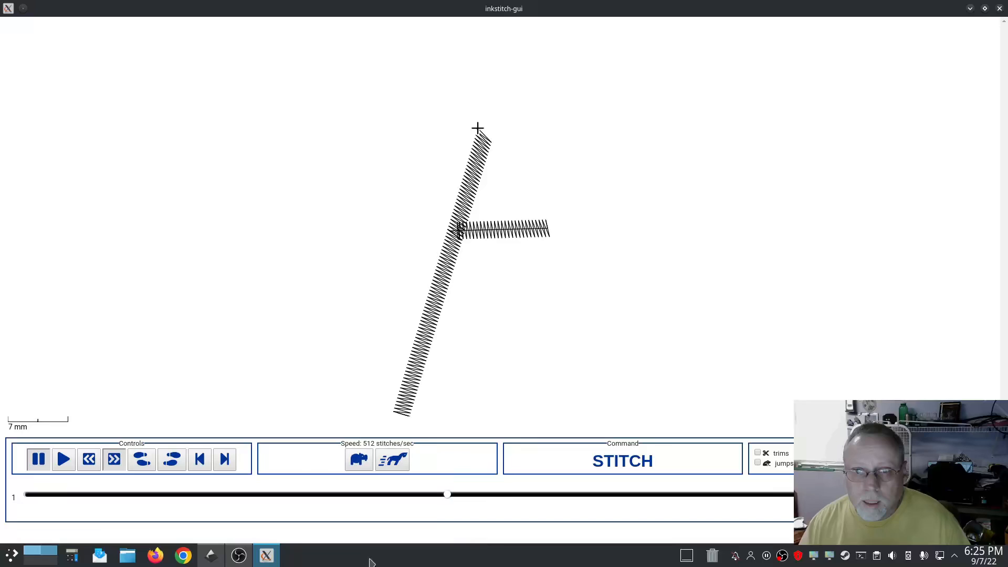
mouse_move(414, 497)
left_mouse_down()
mouse_move(429, 501)
mouse_move(232, 500)
mouse_move(809, 494)
left_mouse_up()
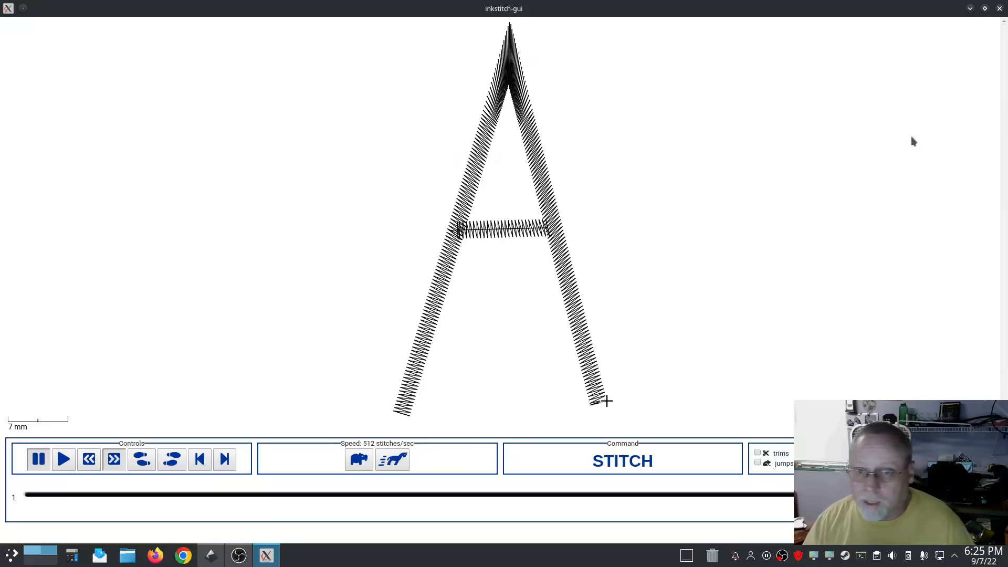
left_click(1000, 8)
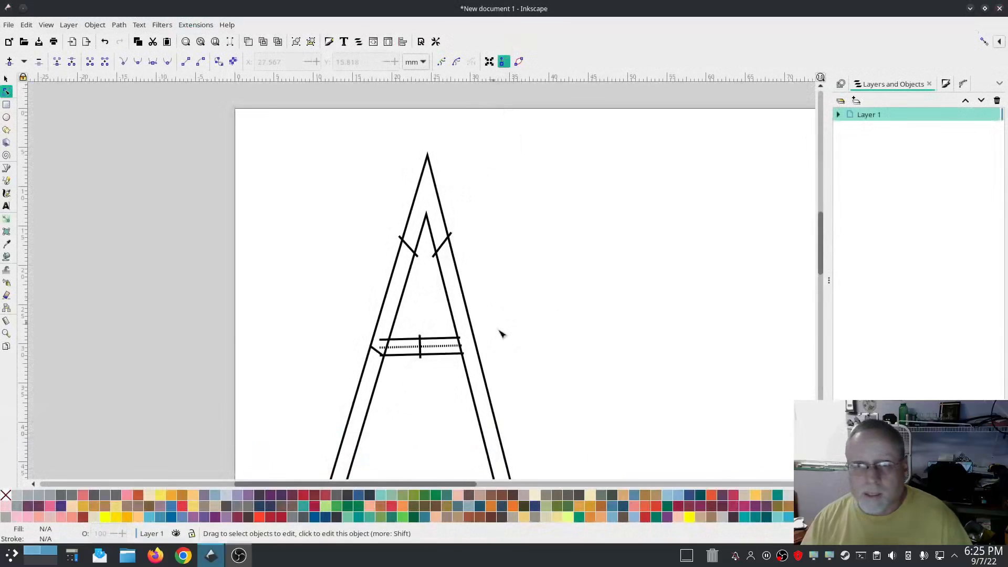
Step: Delete the whole auto-routed letter A group from the page
left_click_drag(581, 465, 229, 84)
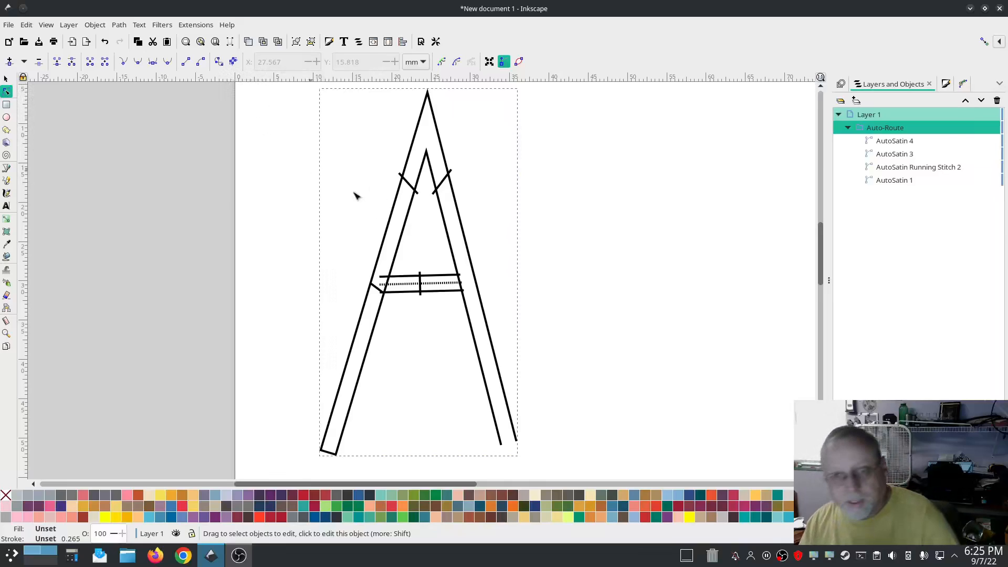
left_click(6, 79)
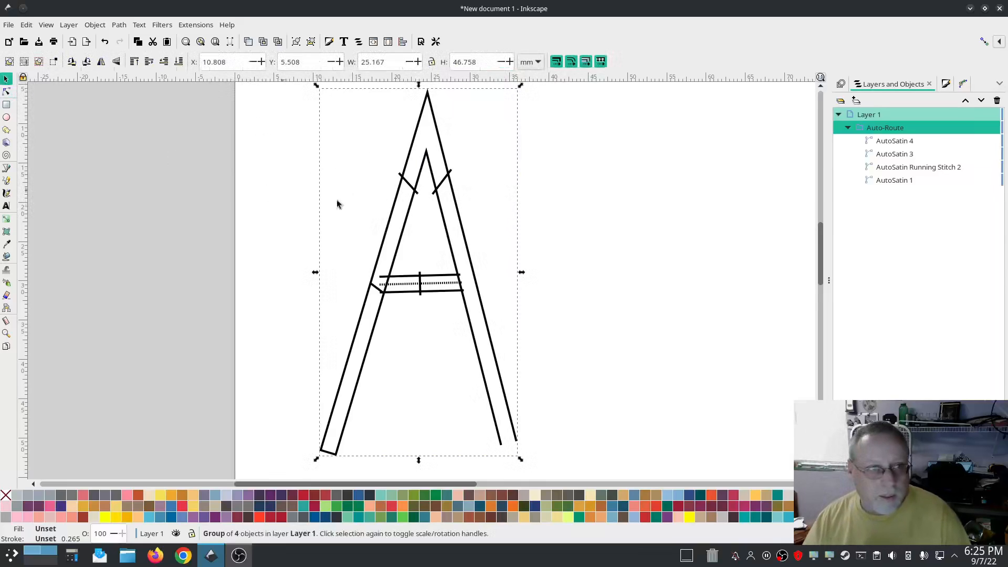
key("Delete")
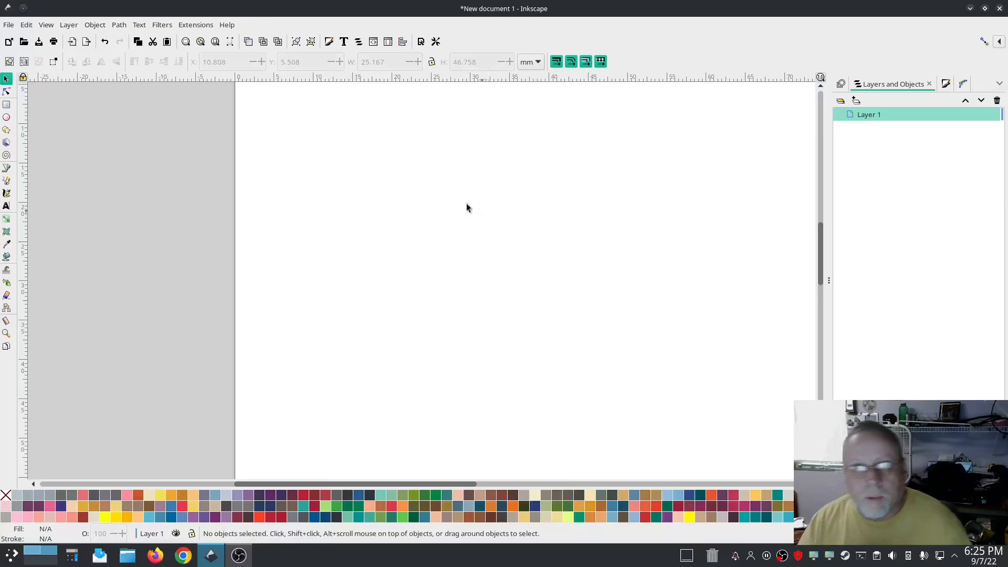
Step: Draw an open straight-line path for a letter E's top arm, stem and bottom arm, about 33 mm tall
left_click(7, 168)
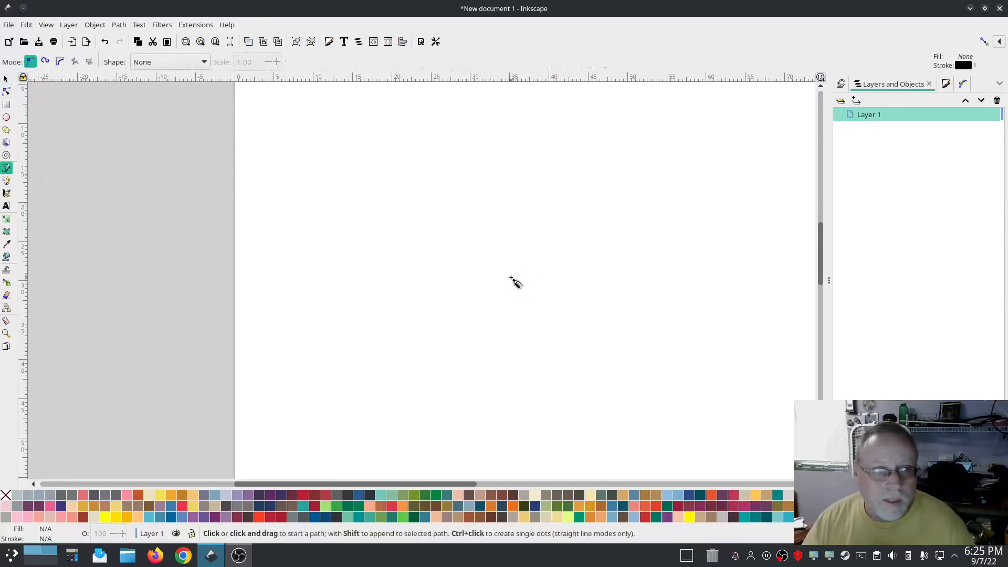
left_click(553, 172)
left_click(407, 168)
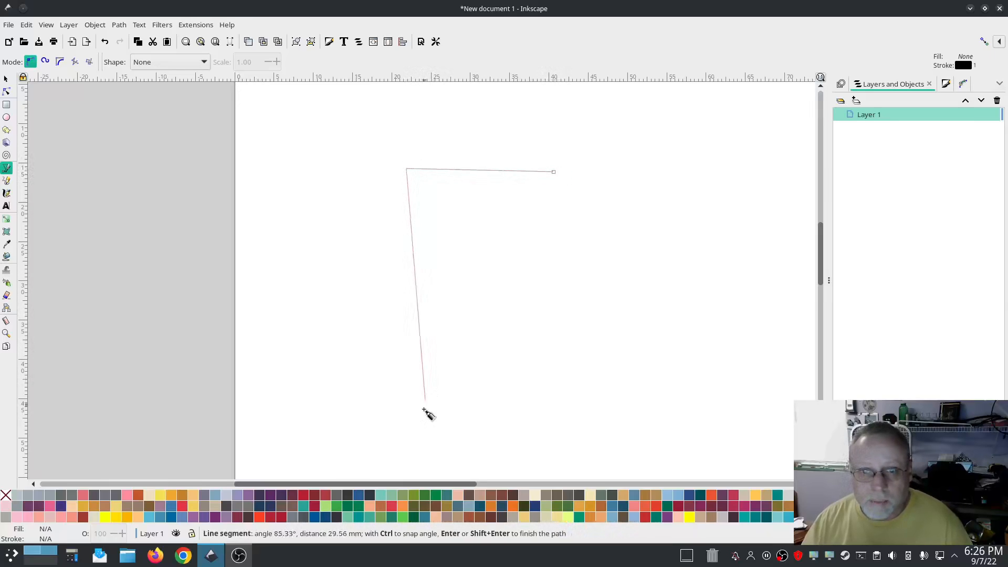
left_click(409, 426)
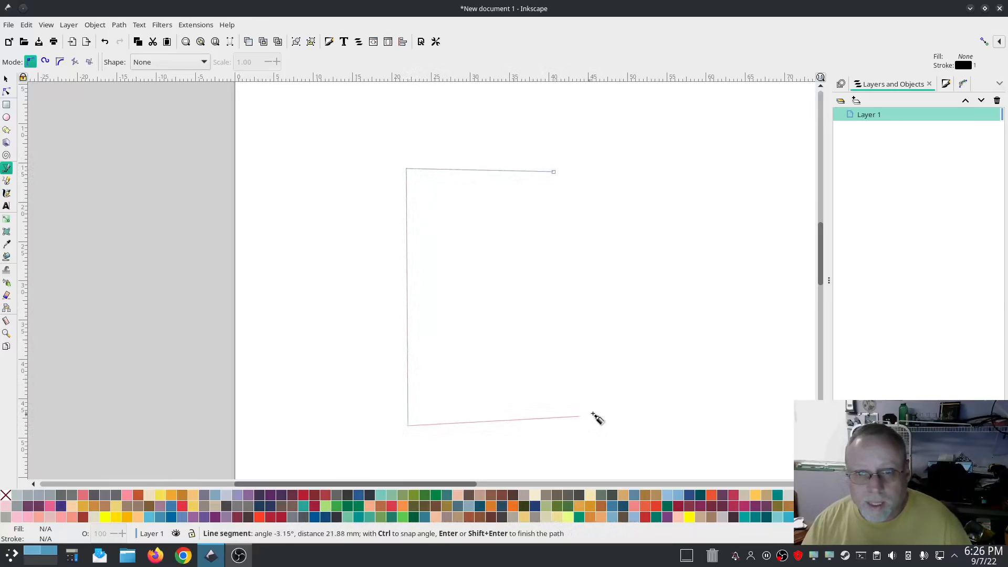
double_click(559, 423)
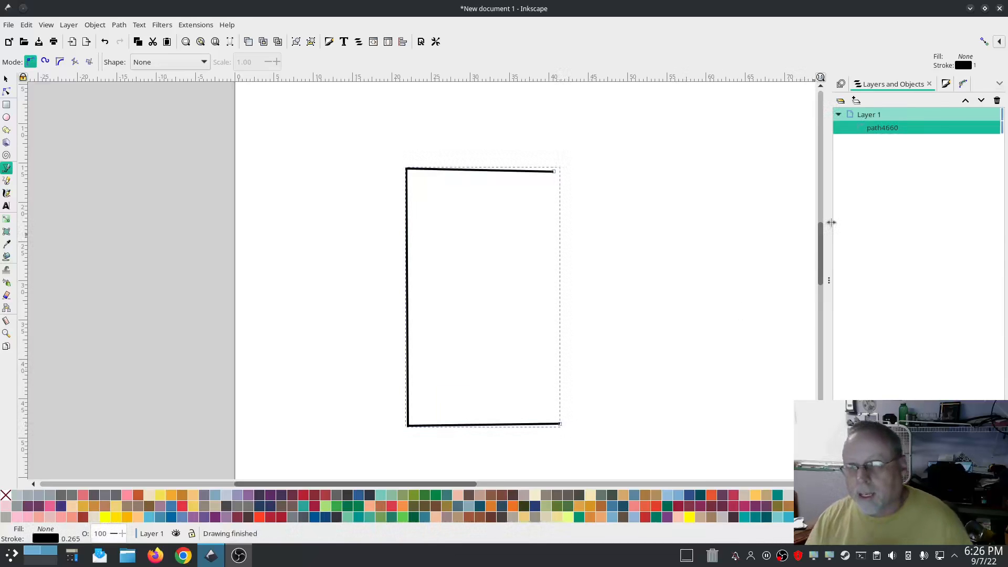
Step: Set the stroke width of the E's three-segment path to 2 mm
left_click(946, 85)
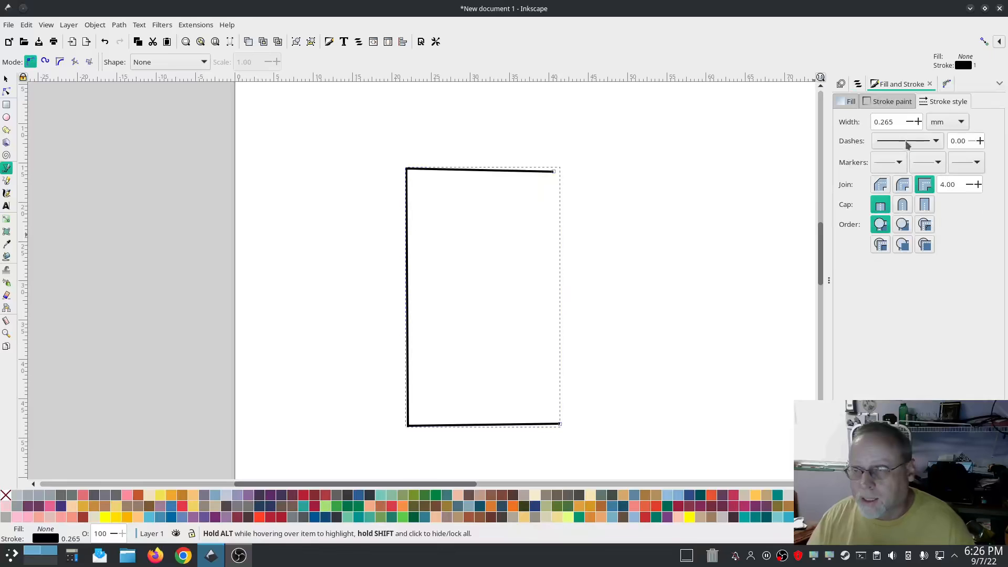
double_click(898, 120)
type("2")
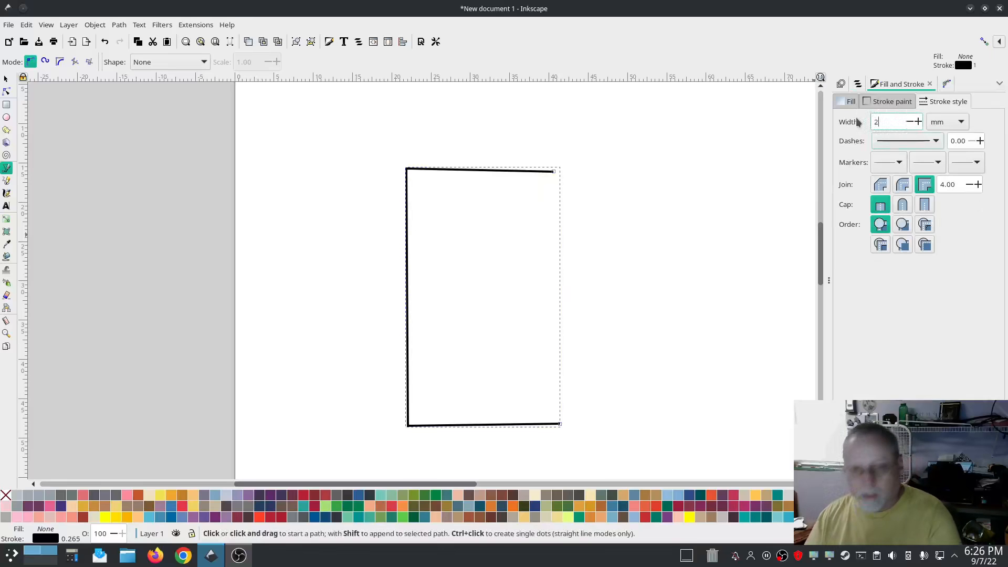
key("Return")
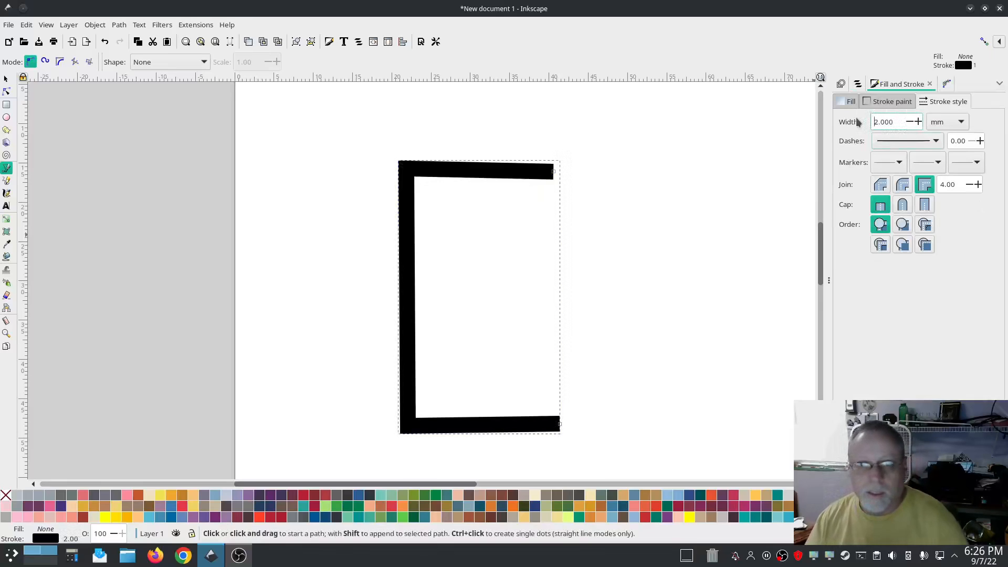
Step: Move the E's top arm end node to about X 41.2, Y 15.7 mm and the bottom arm's to about X 41.4, Y 48.6 mm
left_click(6, 91)
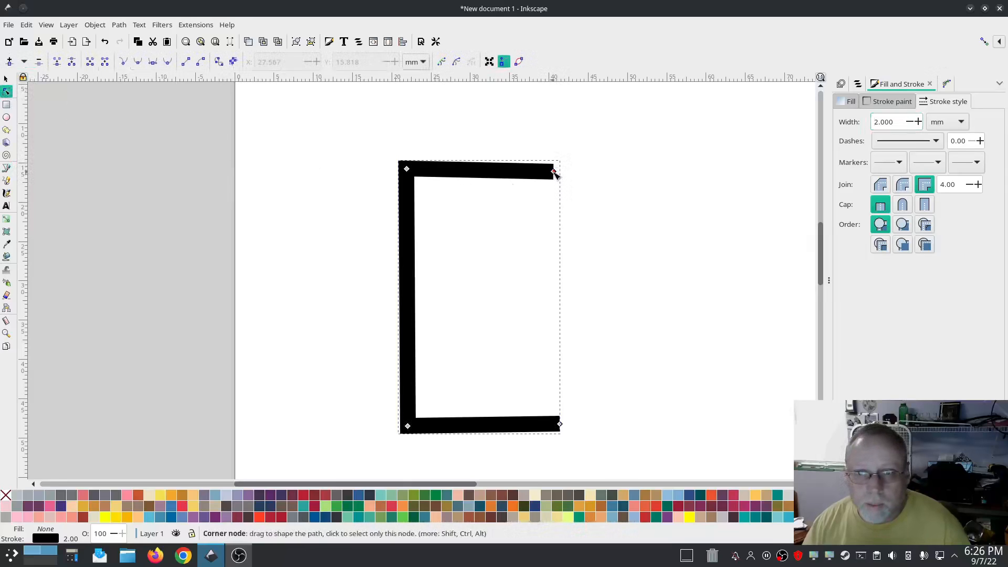
left_click_drag(553, 171, 560, 172)
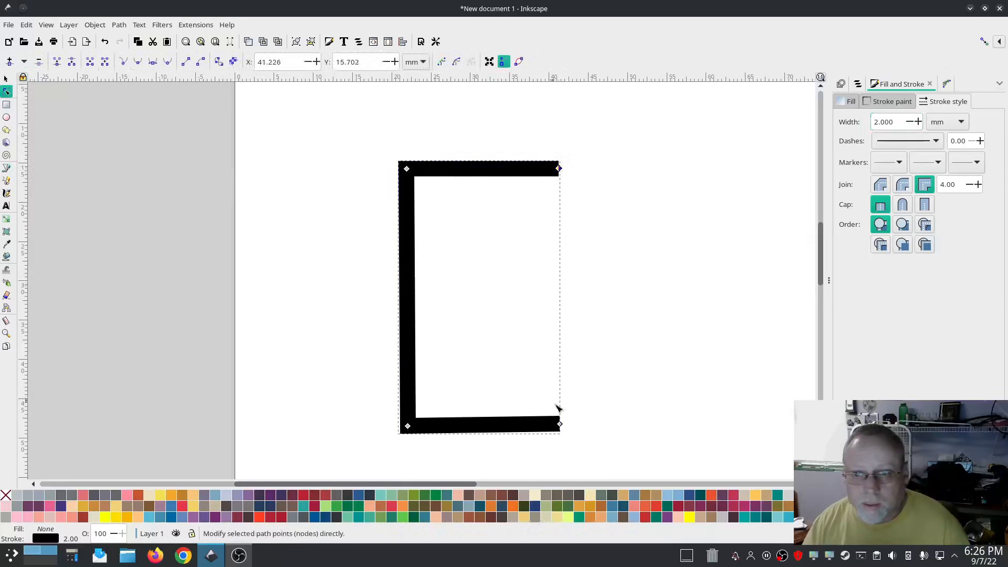
left_click_drag(559, 424, 561, 428)
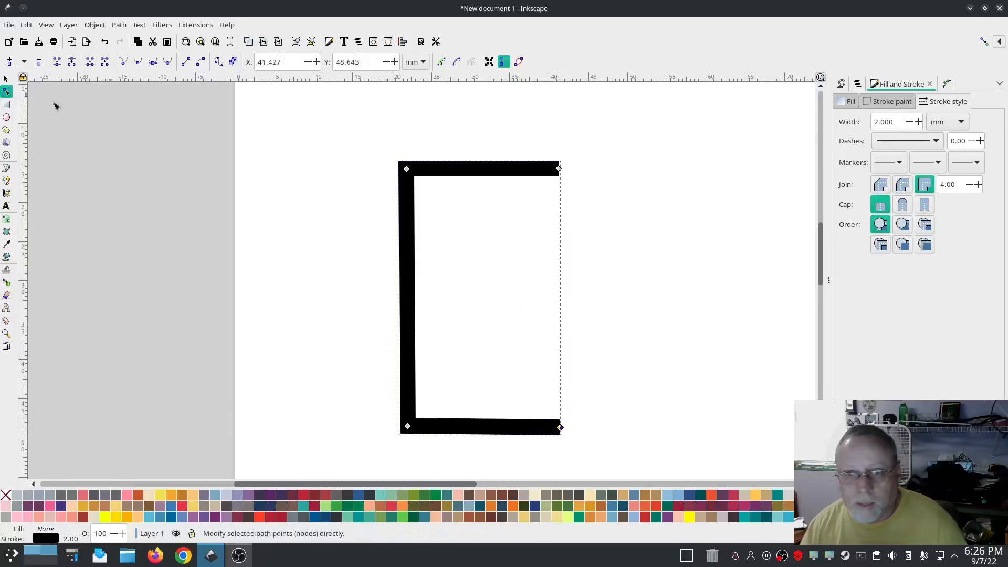
Step: Draw the E's middle arm as a separate horizontal line about 12 mm long from the stem, with a 2 mm stroke width
left_click(9, 168)
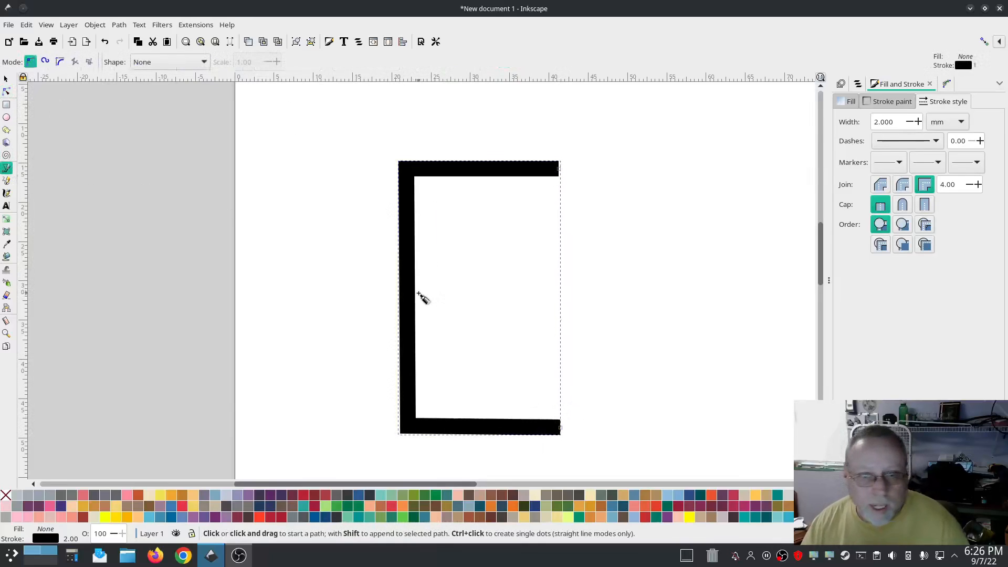
left_click(412, 291)
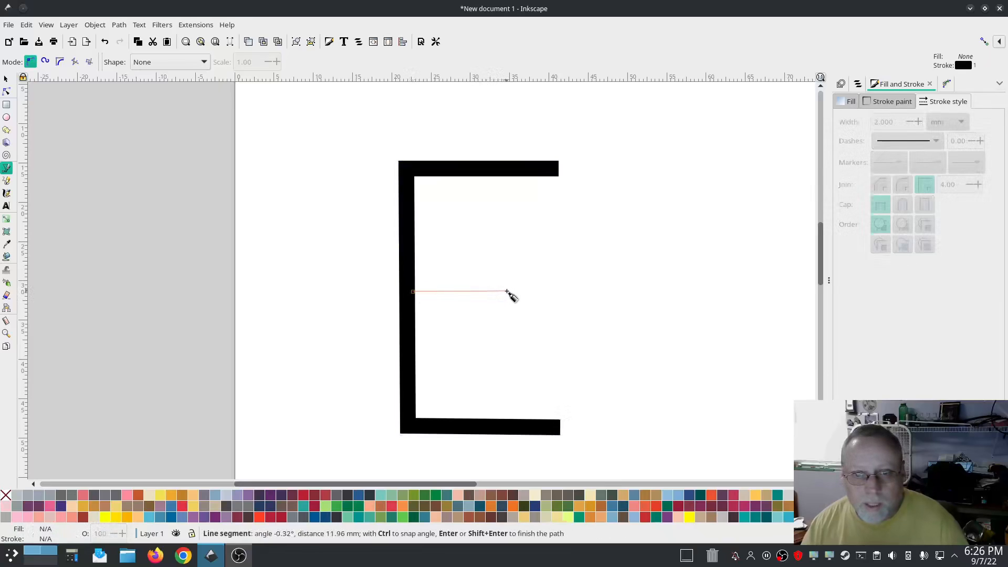
left_click(505, 291)
key("Return")
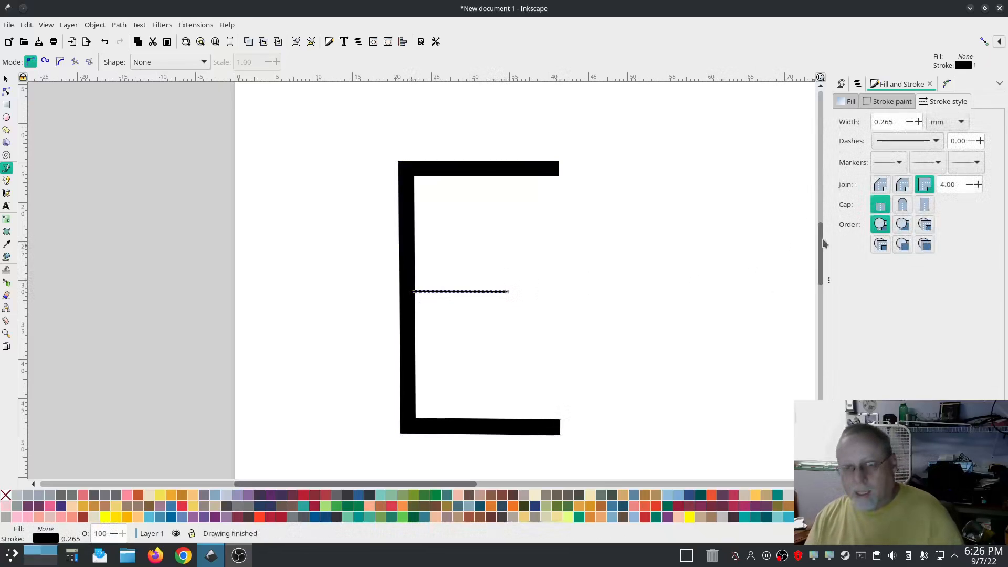
double_click(893, 122)
type("2")
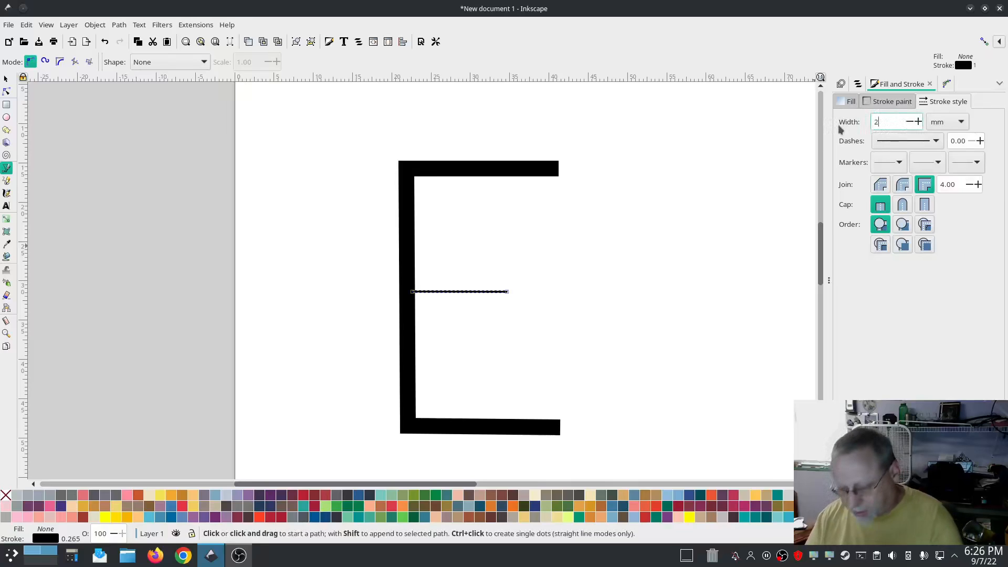
key("Return")
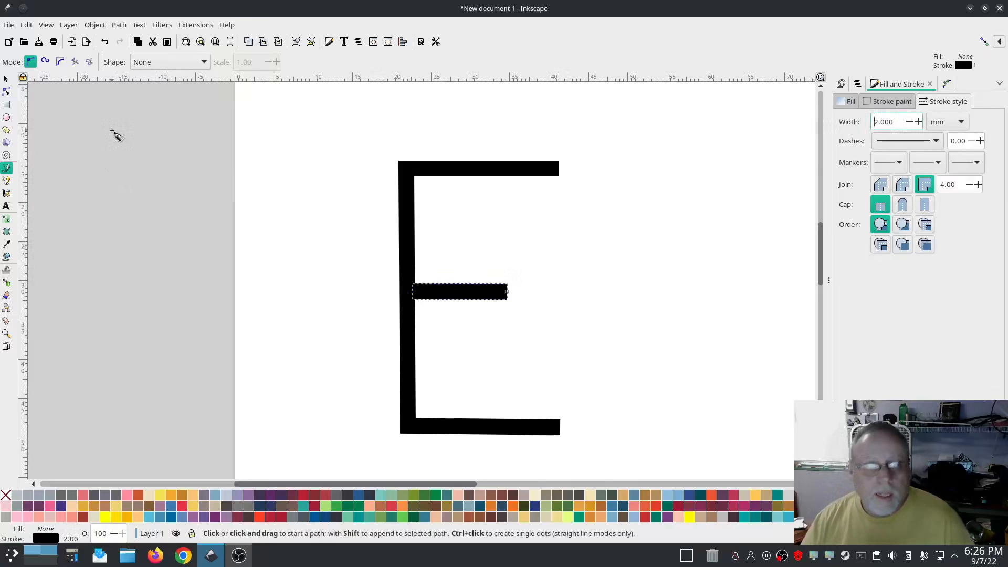
Step: Convert both of the E's stroked paths, the three-segment outline and the middle arm, to satin columns
left_click(5, 79)
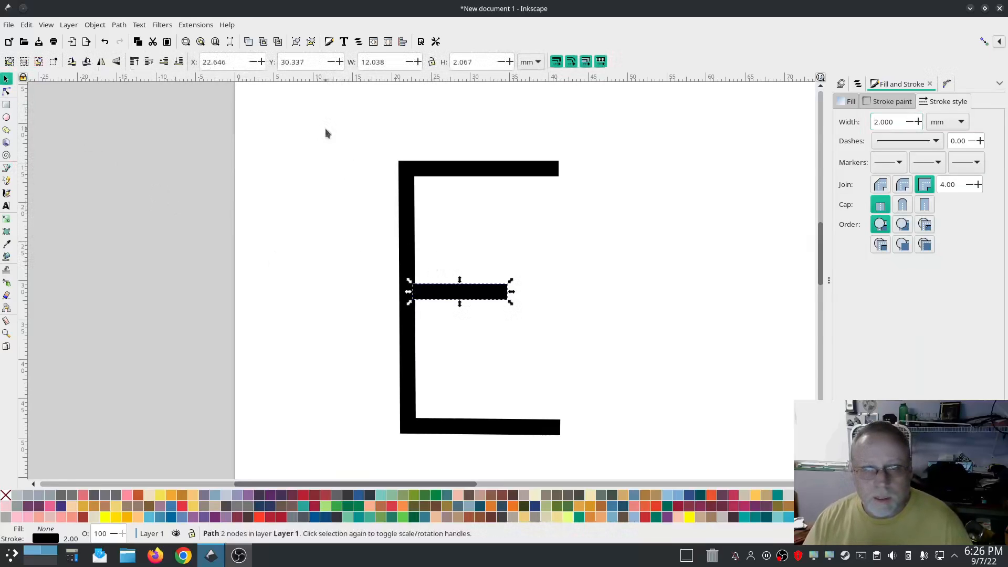
left_click_drag(326, 128, 628, 462)
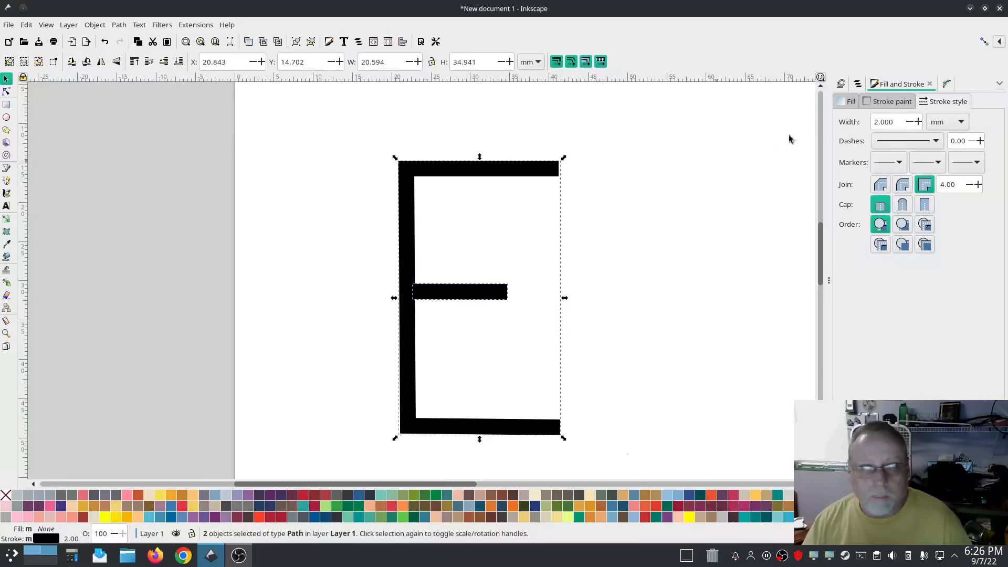
left_click(859, 84)
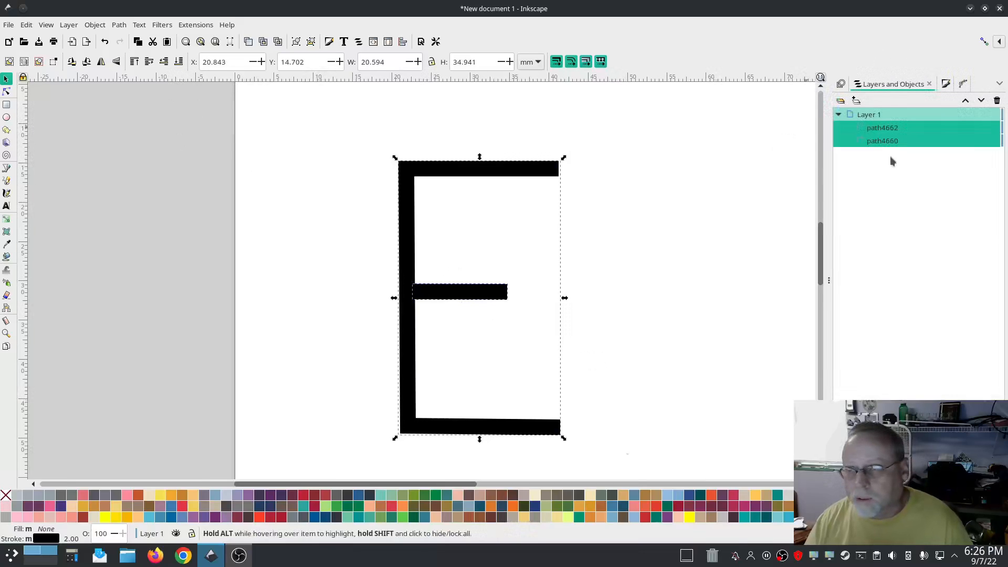
left_click(195, 24)
mouse_move(220, 170)
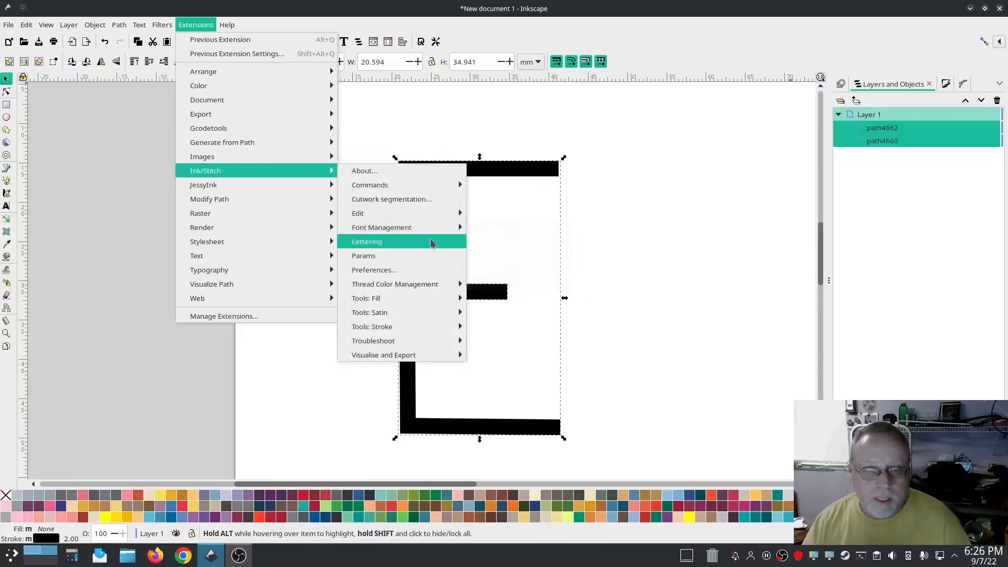
mouse_move(399, 313)
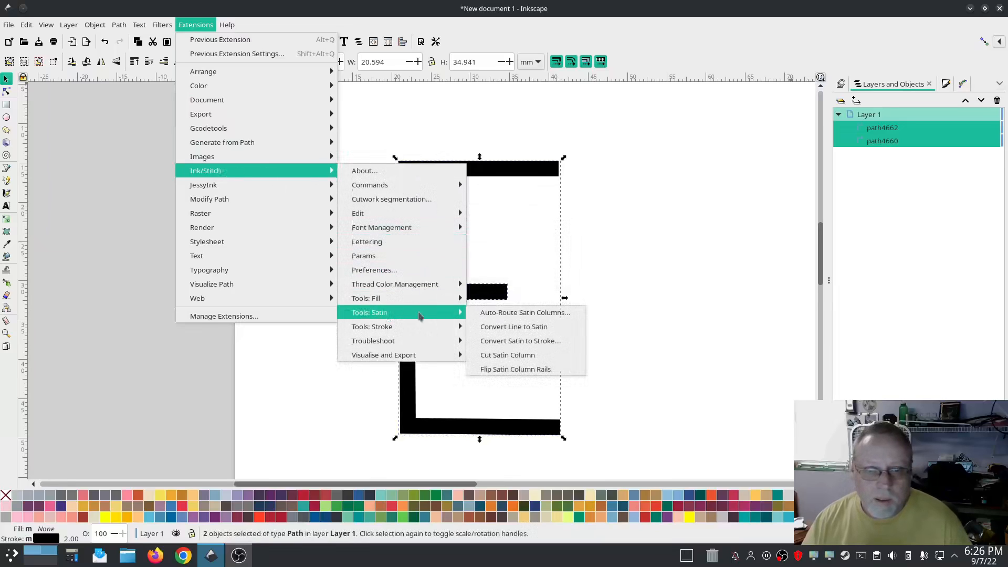
left_click(525, 327)
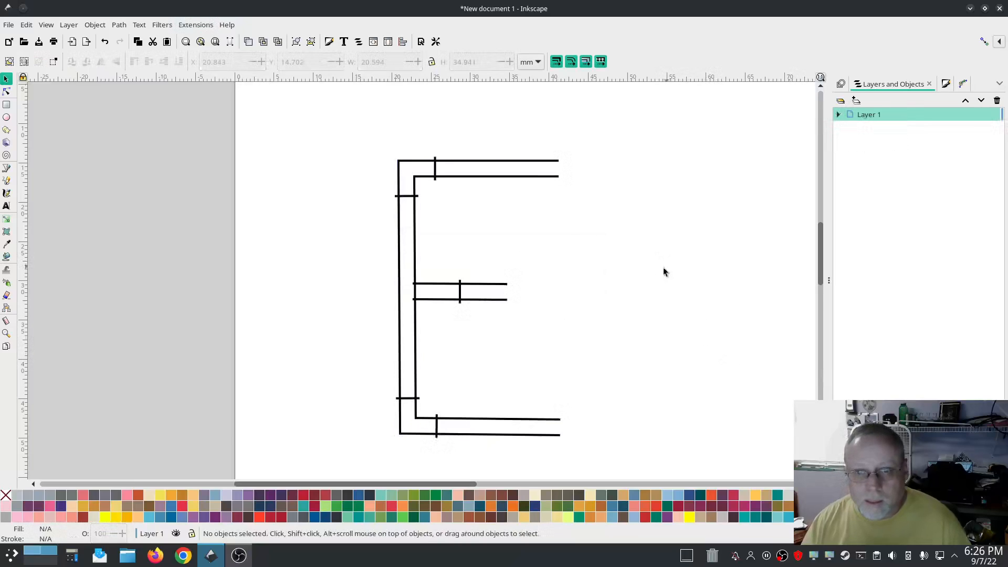
Step: Auto-route the E's two satin columns together, leaving jump-stitch trimming and satin order preservation off
left_click(838, 114)
left_click(876, 128)
left_click(876, 141, "shift")
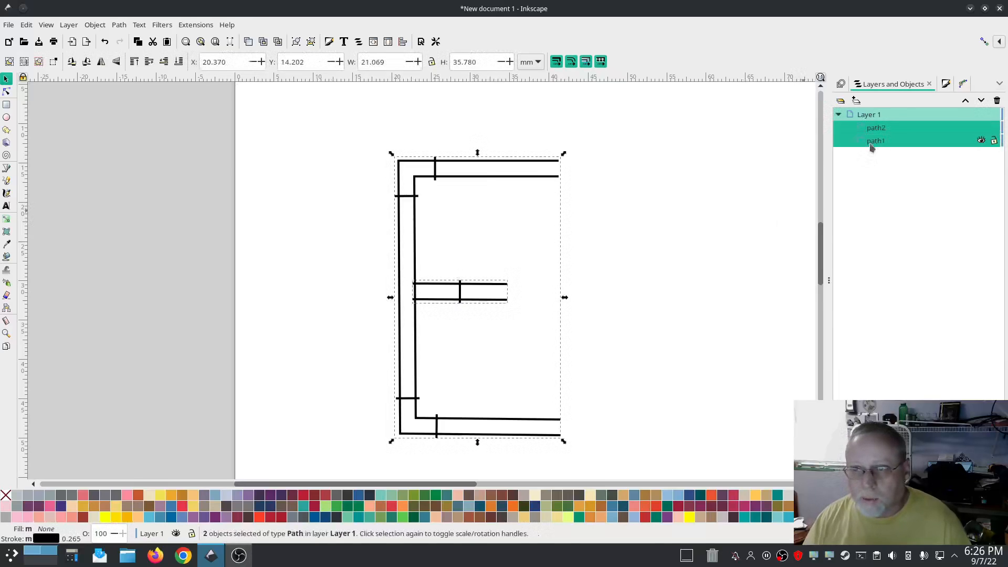
left_click(191, 25)
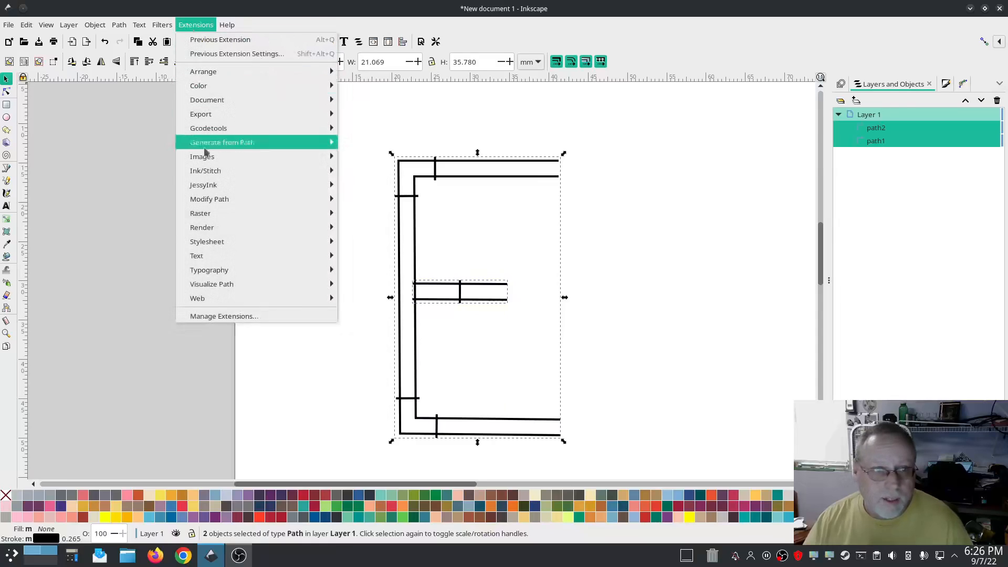
mouse_move(207, 171)
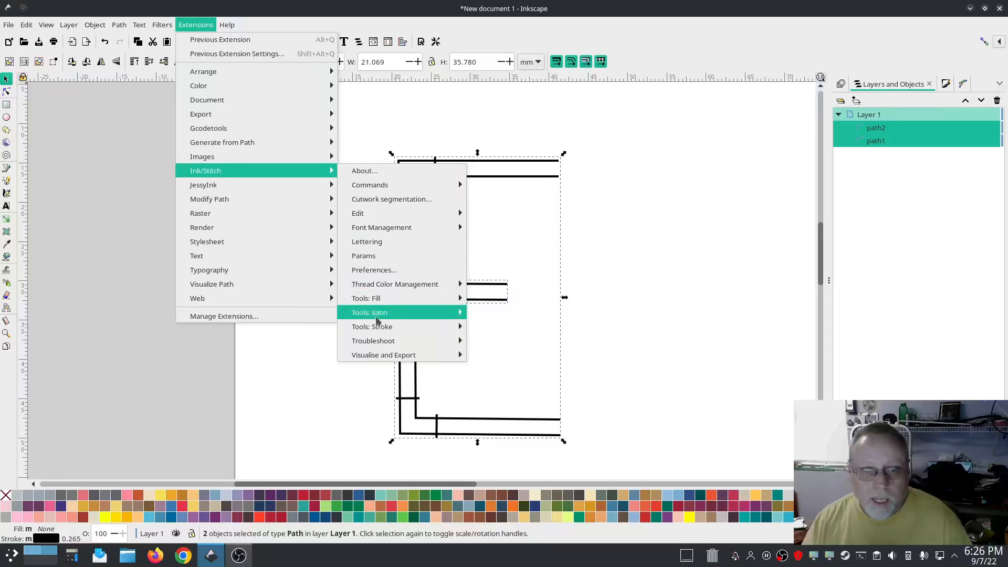
mouse_move(382, 316)
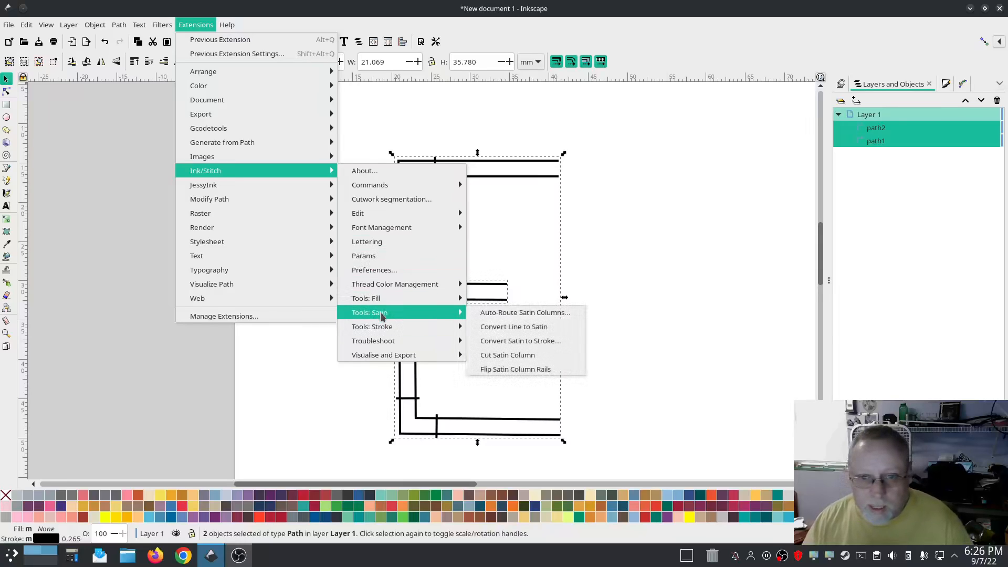
left_click(502, 314)
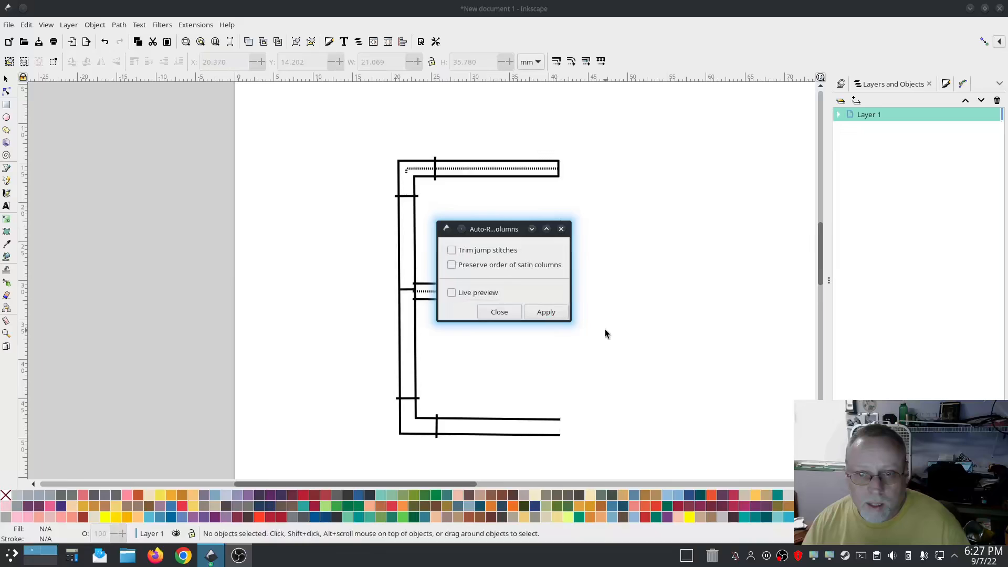
left_click(499, 313)
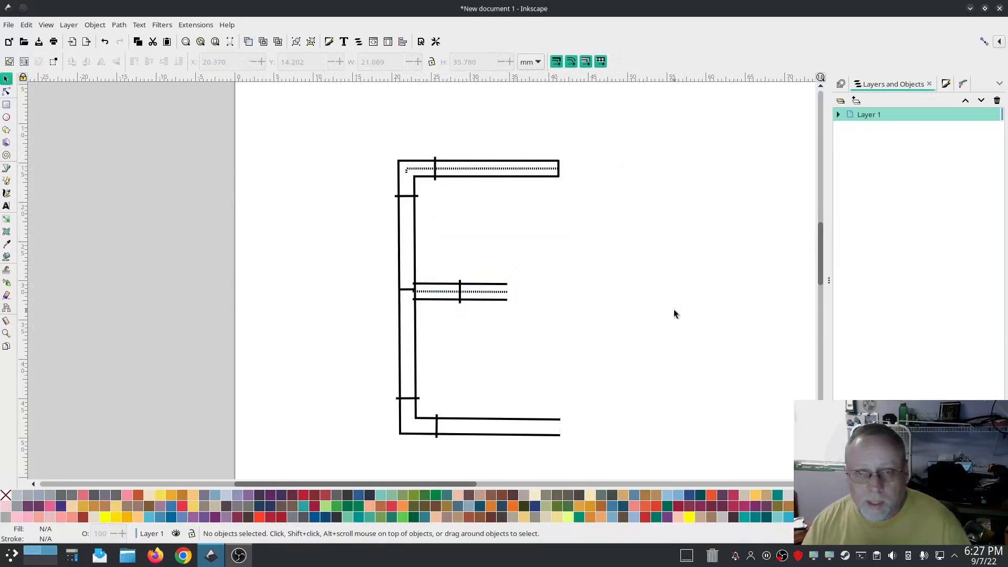
Step: Run the stitch simulation of the auto-routed letter E to examine its stitching order, and close it
left_click(195, 25)
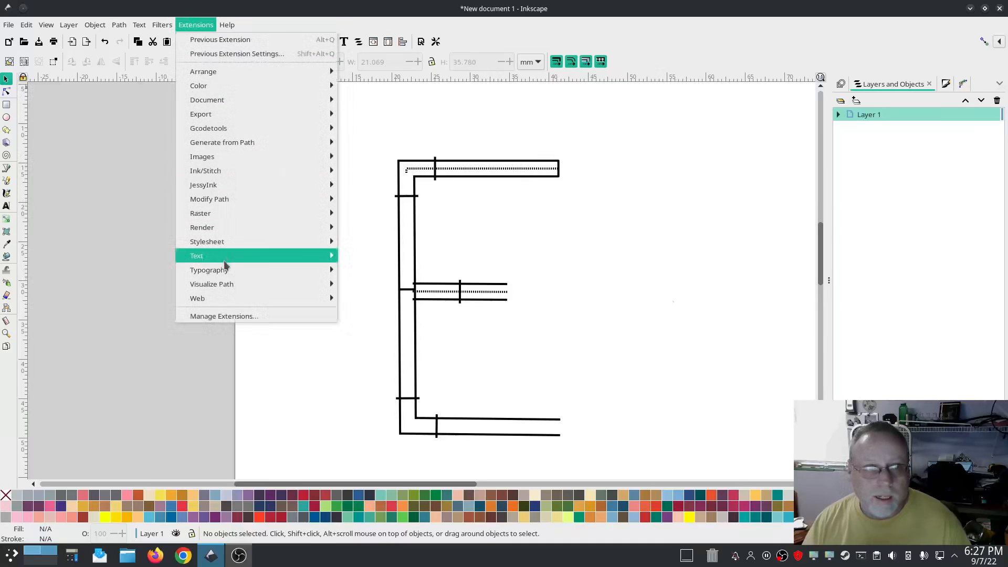
mouse_move(231, 176)
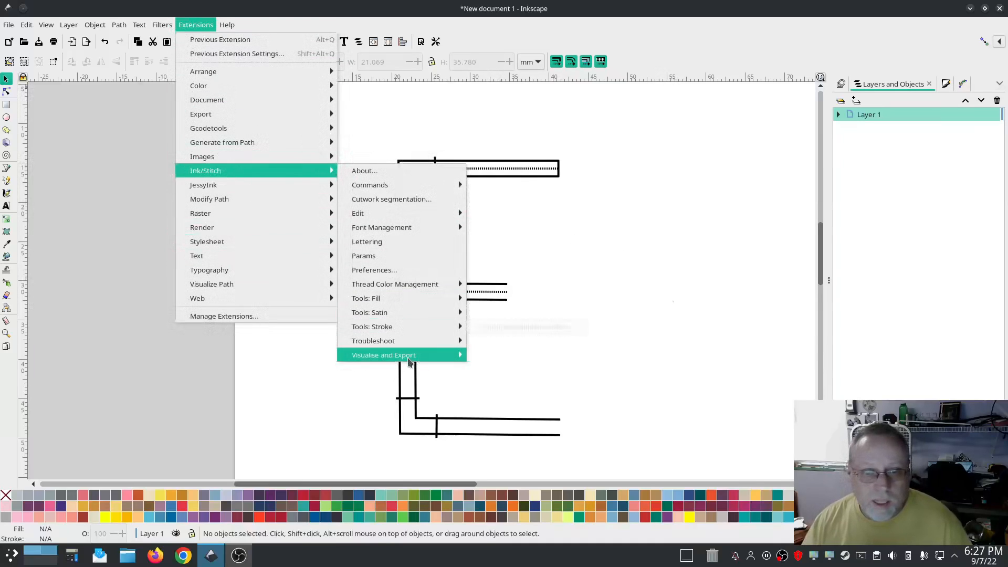
mouse_move(415, 355)
left_click(536, 399)
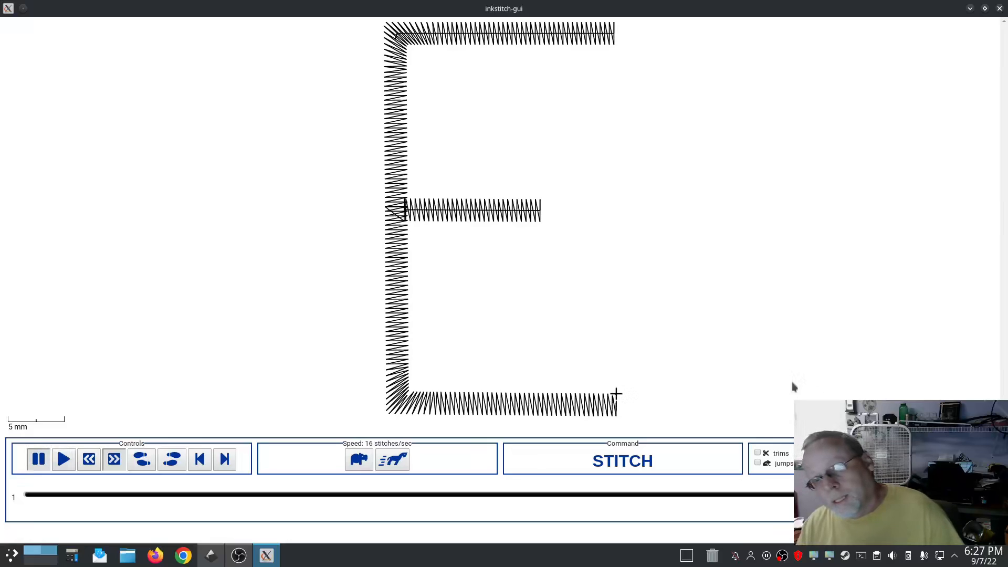
left_click(999, 10)
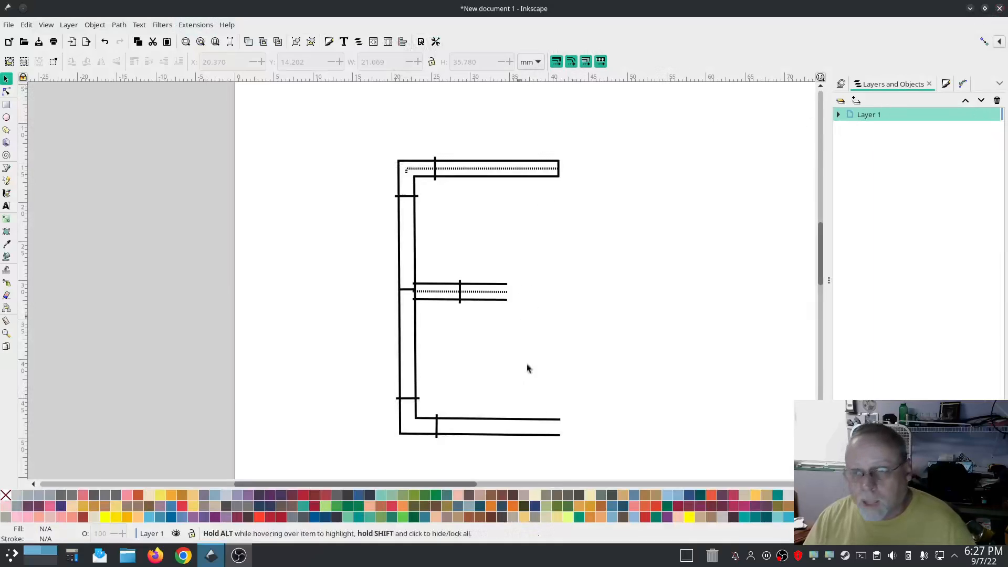
Step: Delete all pieces of the E and add a text object with the capital letter G in its place
left_click_drag(604, 449, 318, 139)
key("Delete")
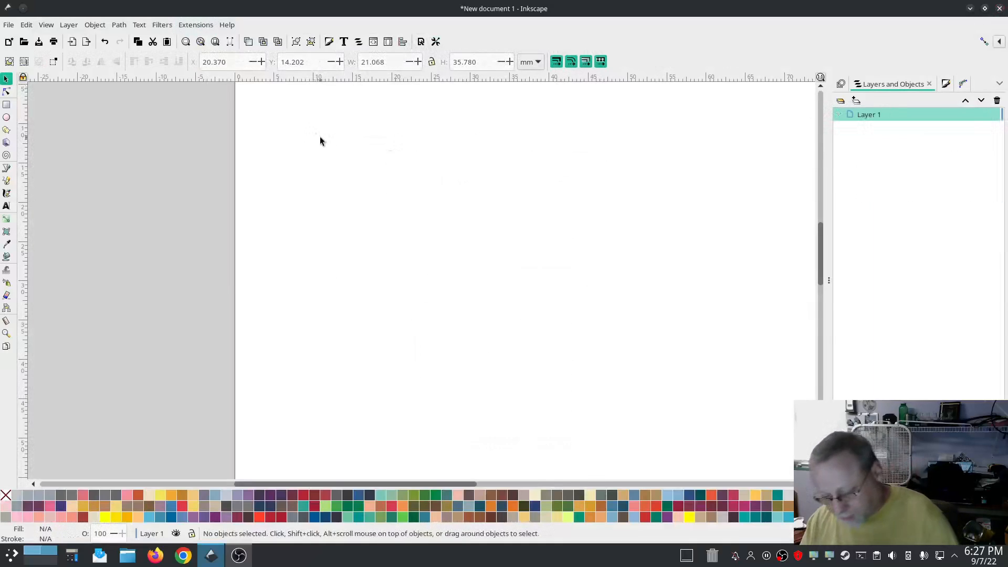
left_click(6, 207)
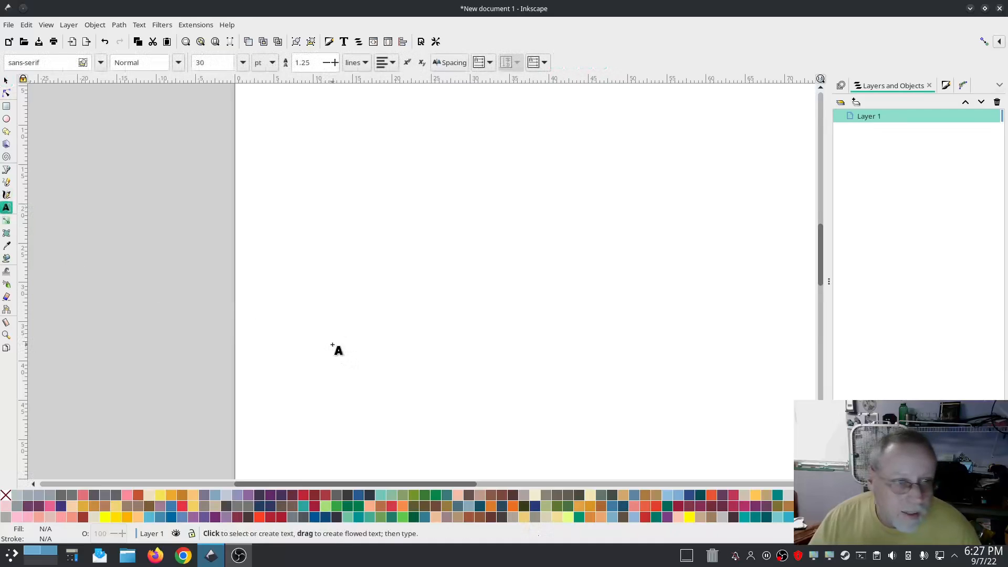
left_click(405, 270)
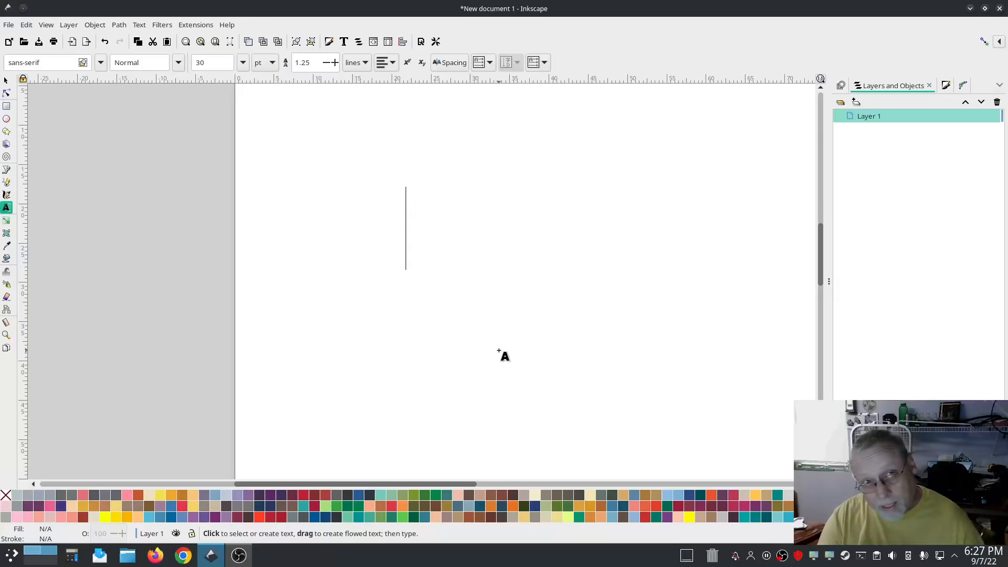
type("G")
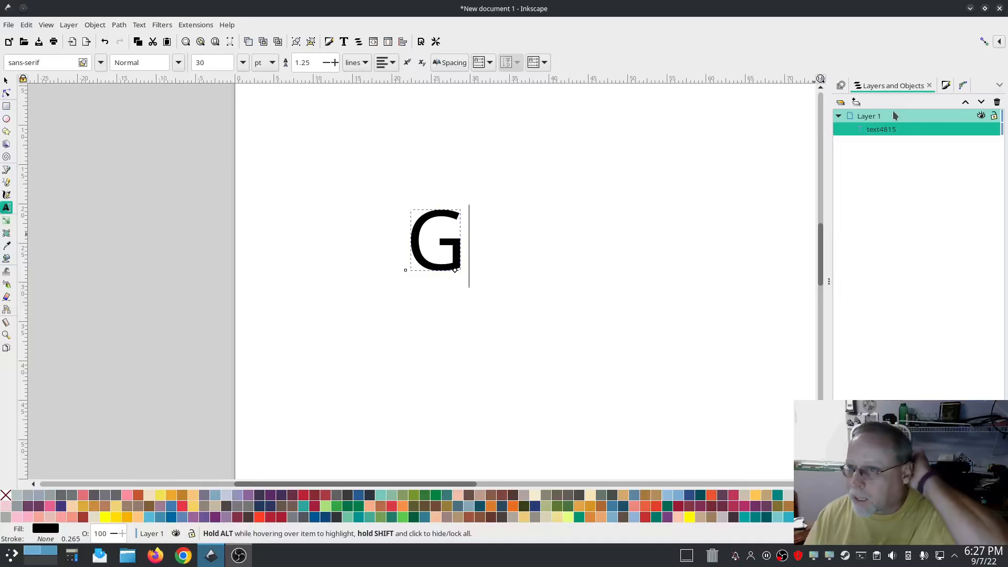
Step: Open the font settings for the G with a wider font list and apply the Aguafina Script font
left_click(138, 25)
left_click(158, 36)
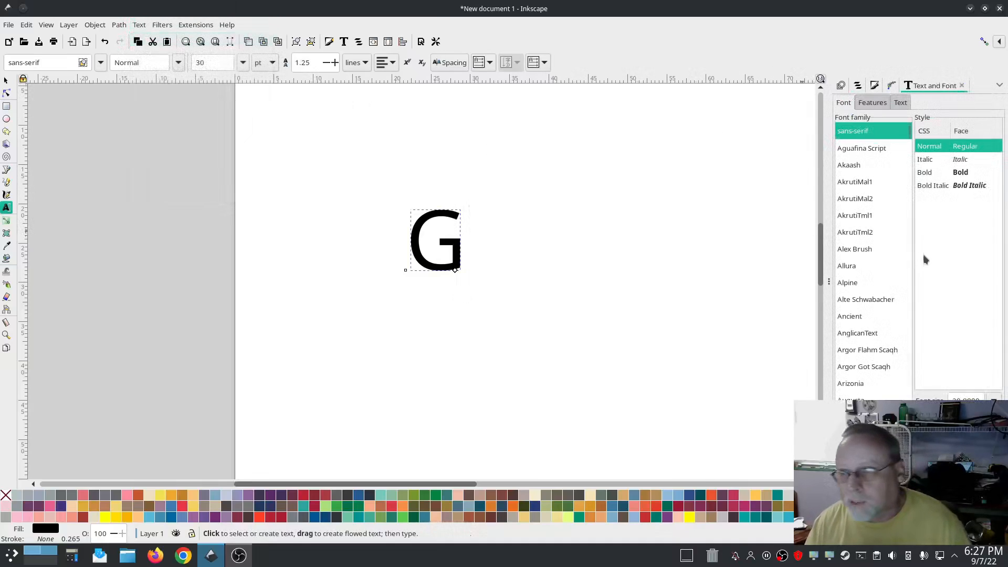
left_click_drag(829, 282, 669, 289)
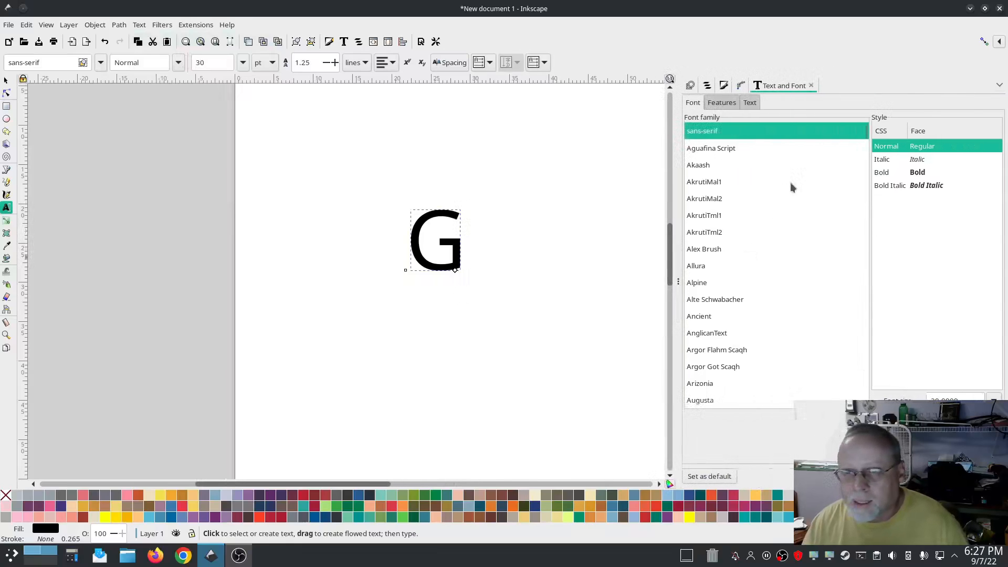
left_click(719, 149)
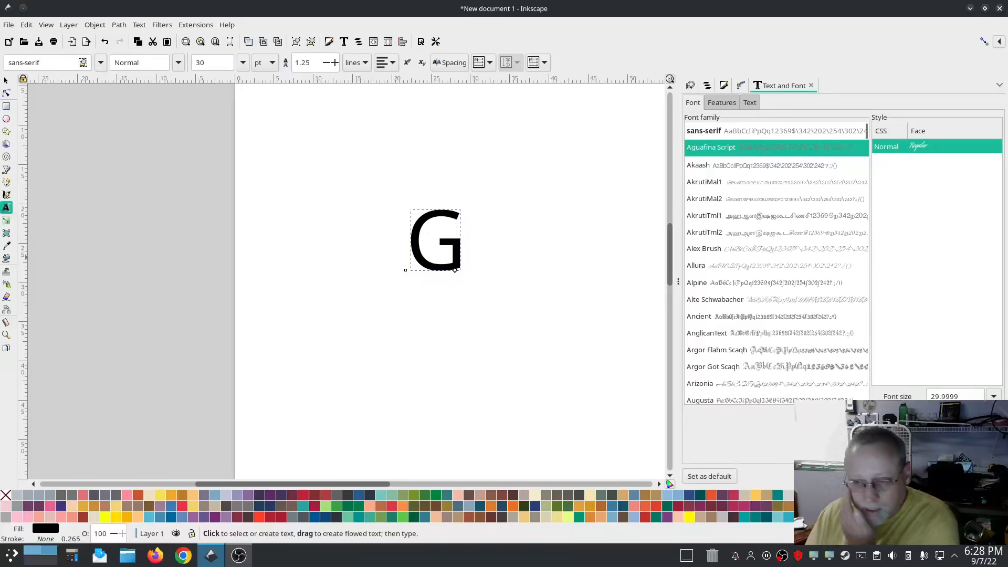
left_click(984, 476)
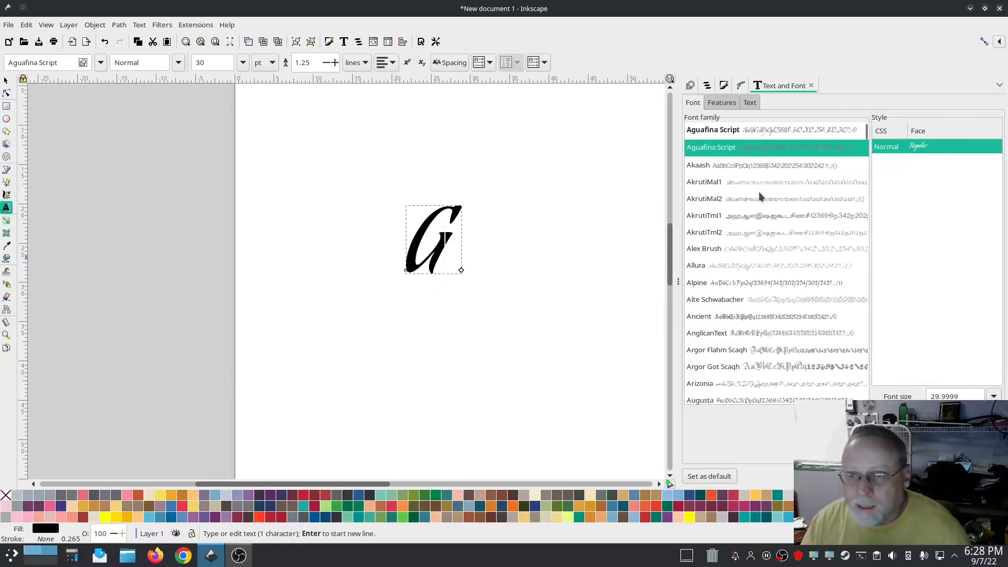
Step: Try the Alex Brush font on the letter G
left_click(747, 247)
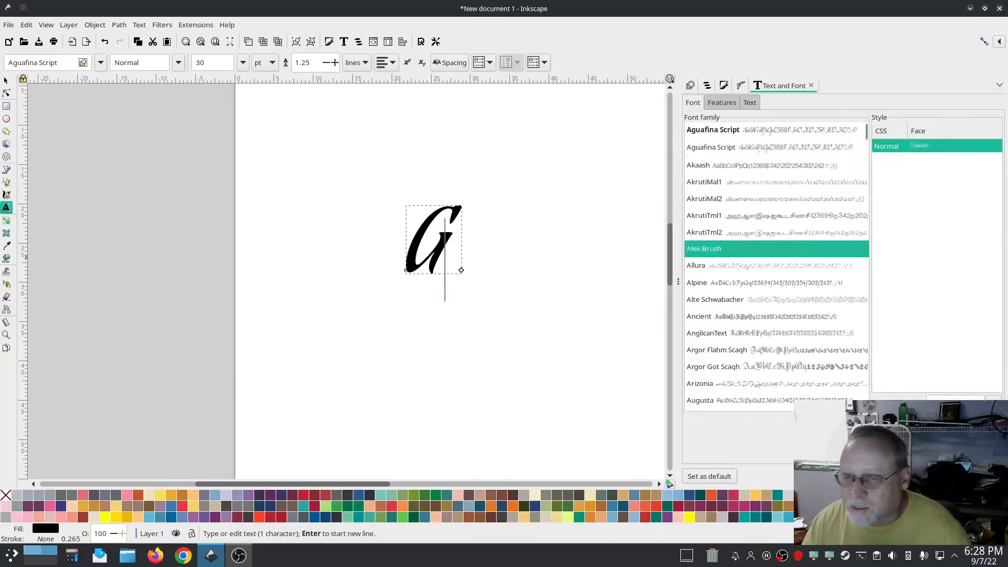
left_click(984, 476)
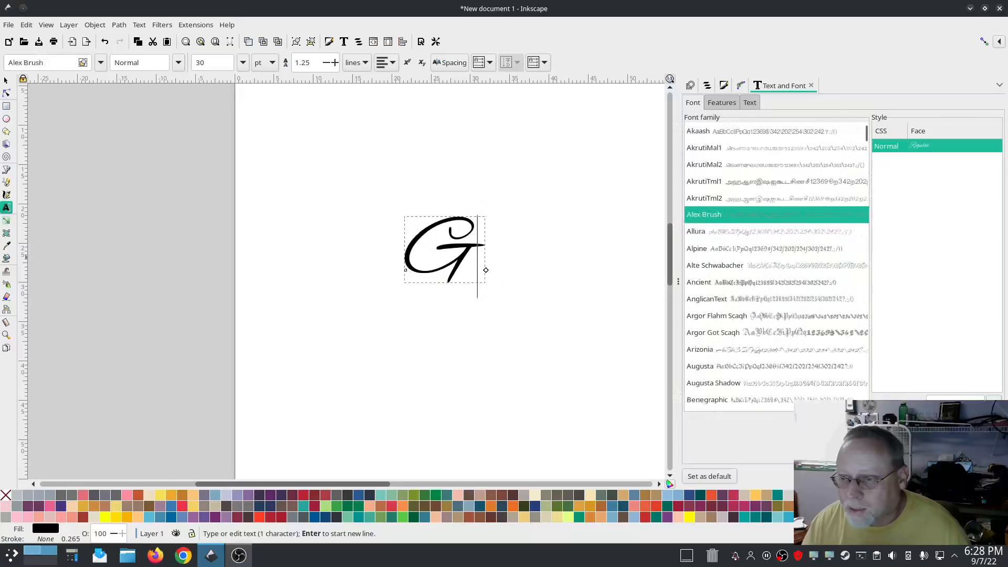
left_click(730, 233)
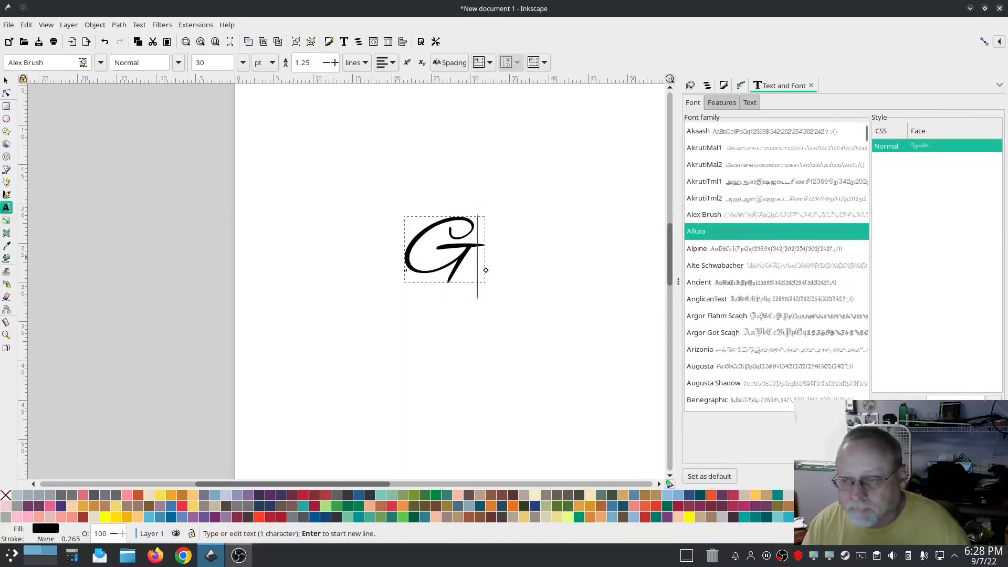
left_click(706, 216)
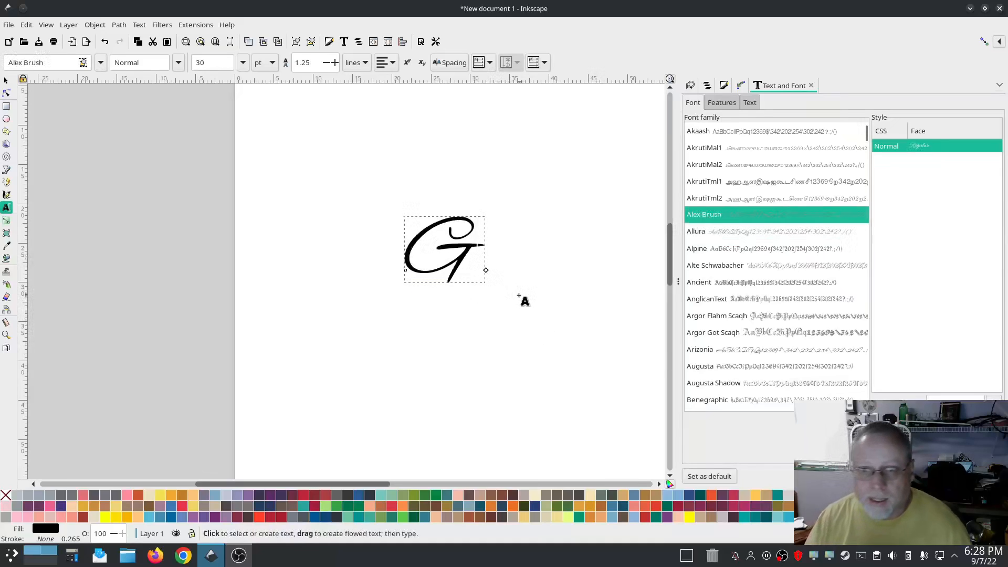
Step: Enlarge the letter G to about 15.3 by 13.6 mm and change its font to Z003 Normal
left_click(5, 81)
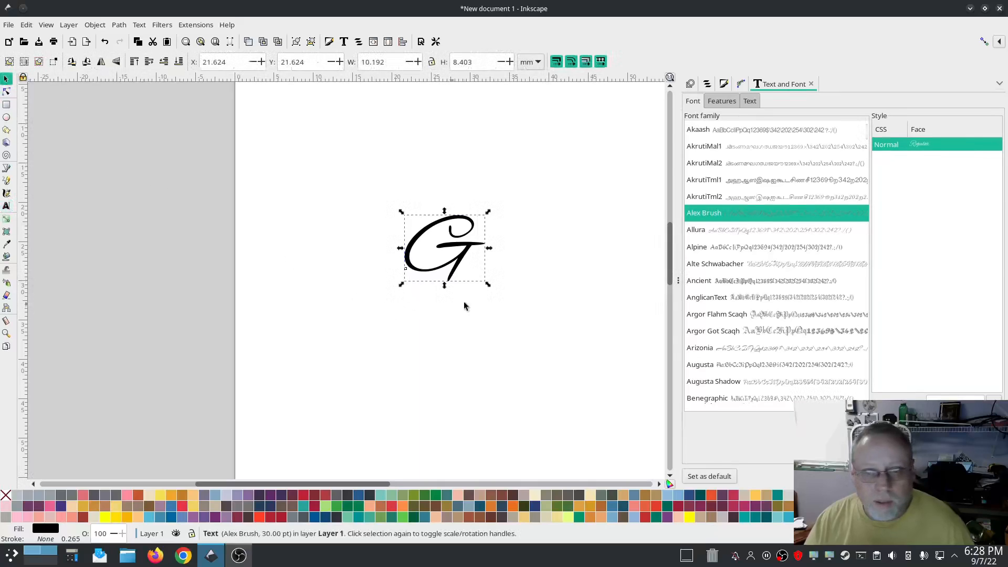
left_click_drag(489, 284, 528, 324)
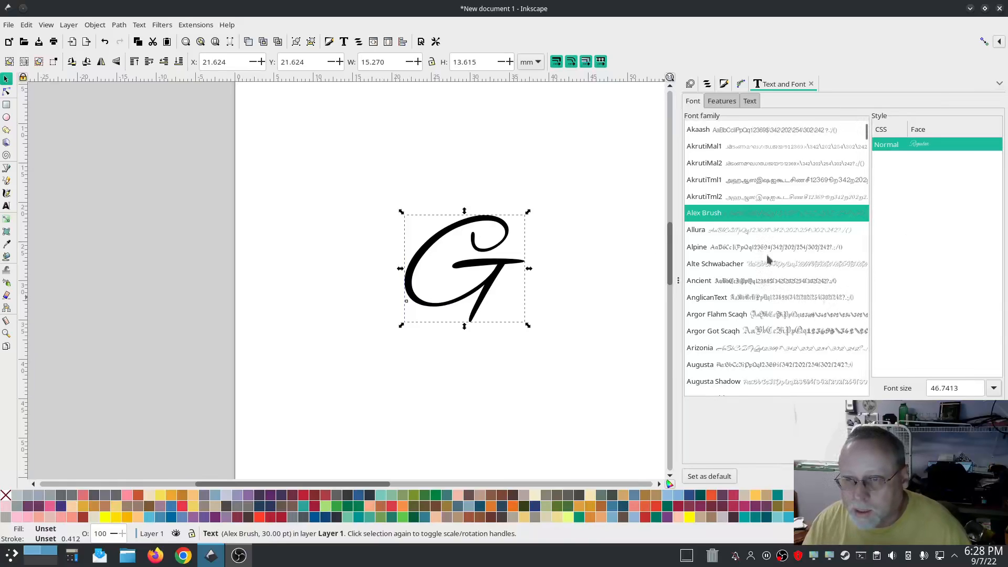
scroll(788, 283, "down", 1)
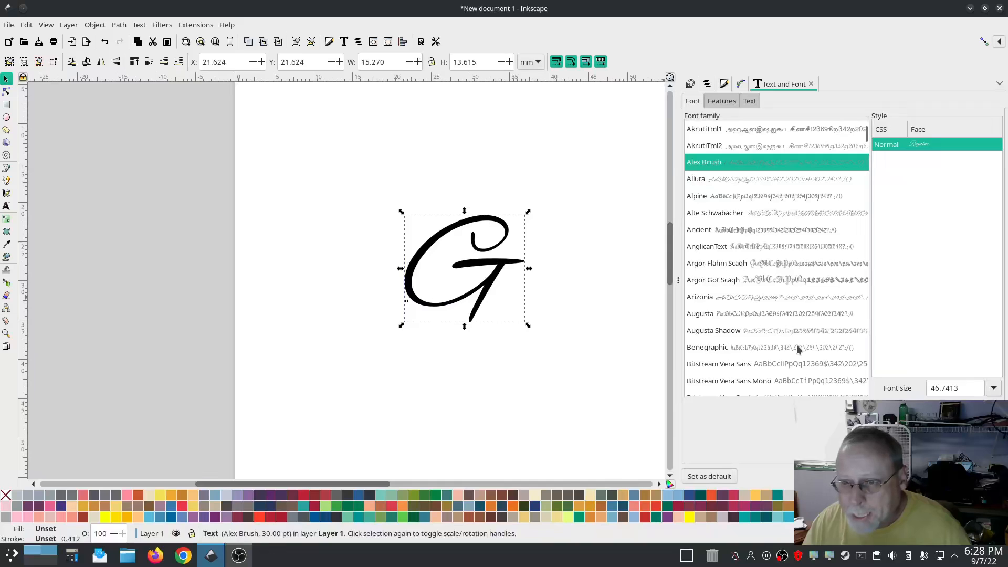
scroll(797, 347, "down", 15)
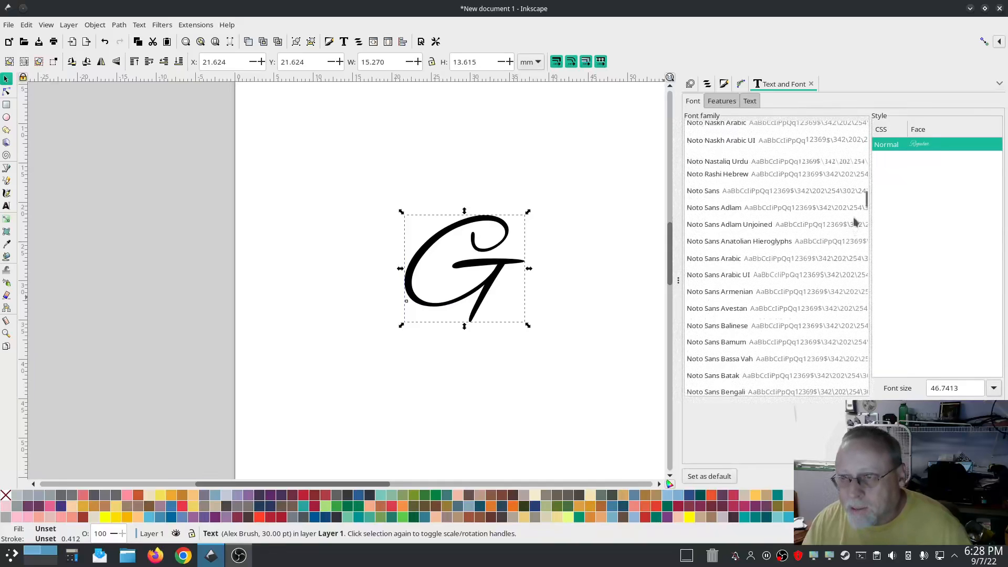
left_click_drag(867, 204, 857, 404)
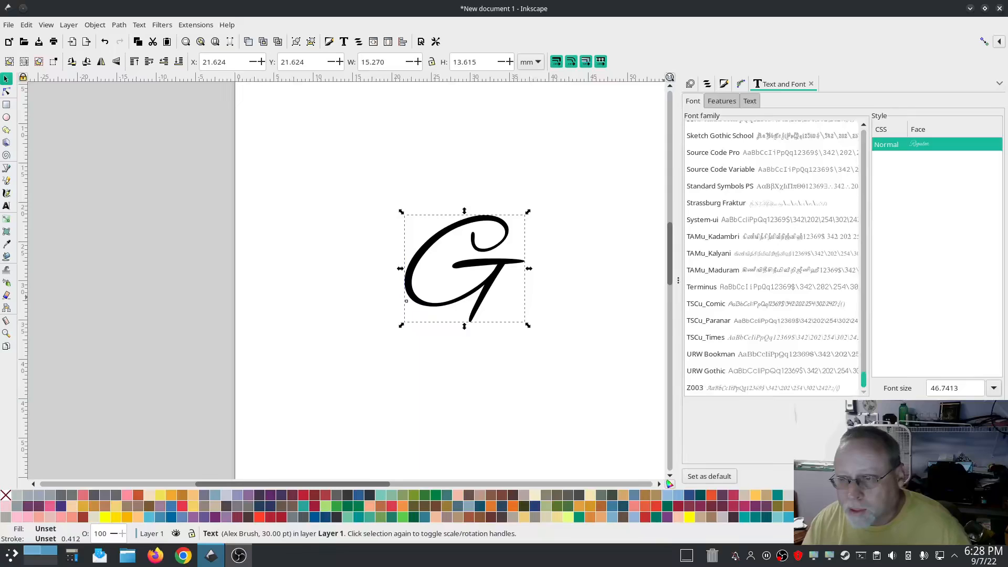
left_click(775, 391)
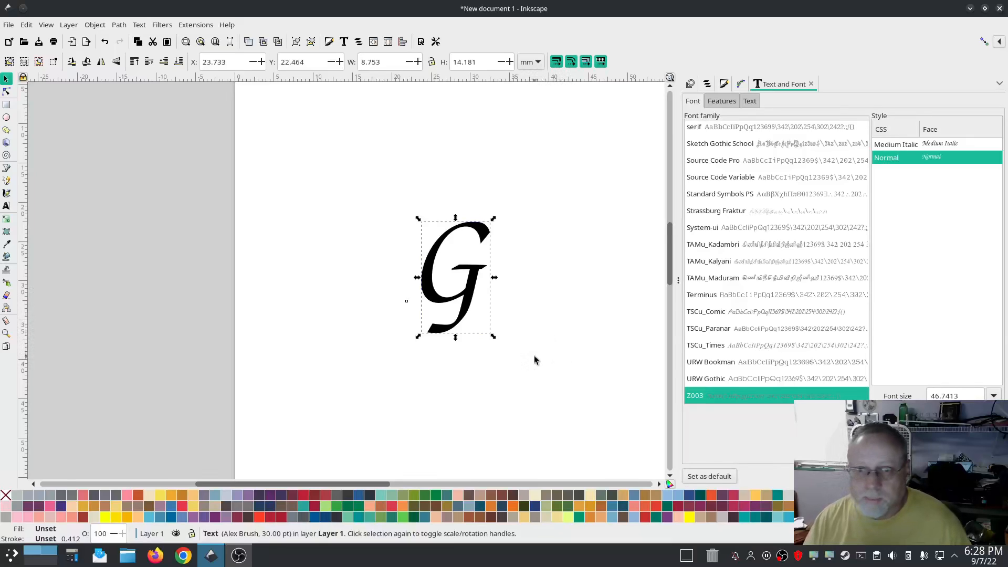
left_click_drag(679, 280, 767, 280)
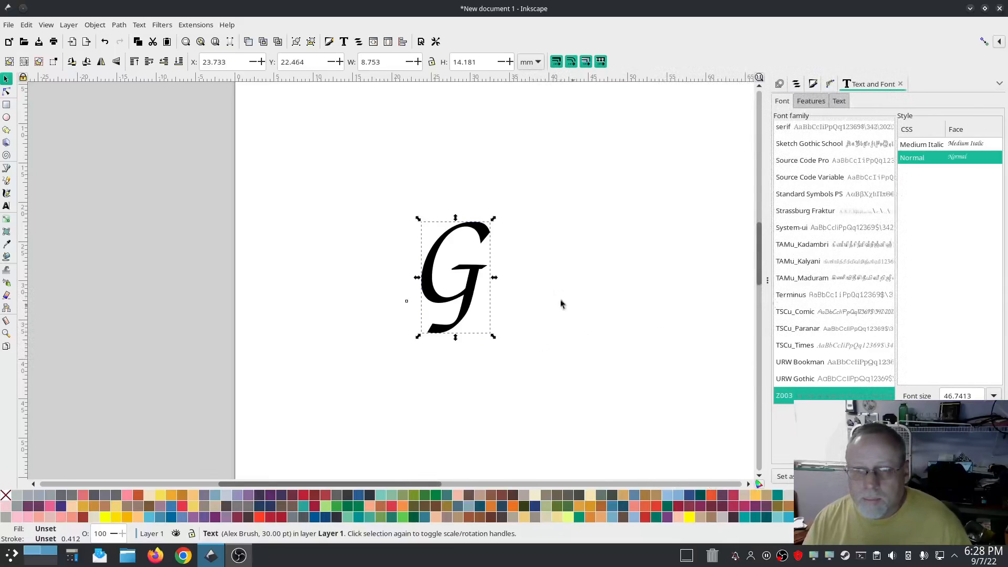
Step: Enlarge the letter G to about 24 by 29.5 mm
left_click(542, 336)
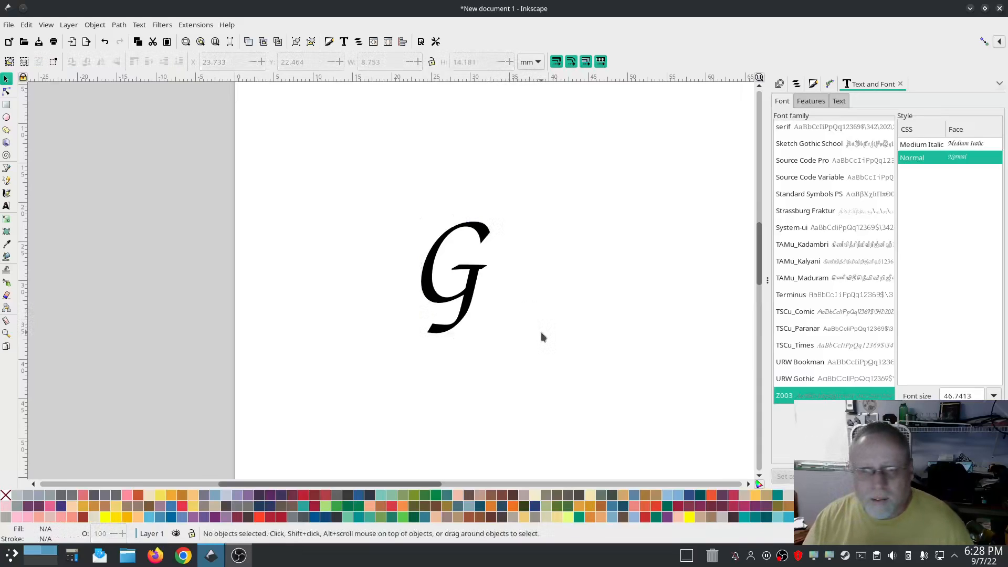
left_click(474, 282)
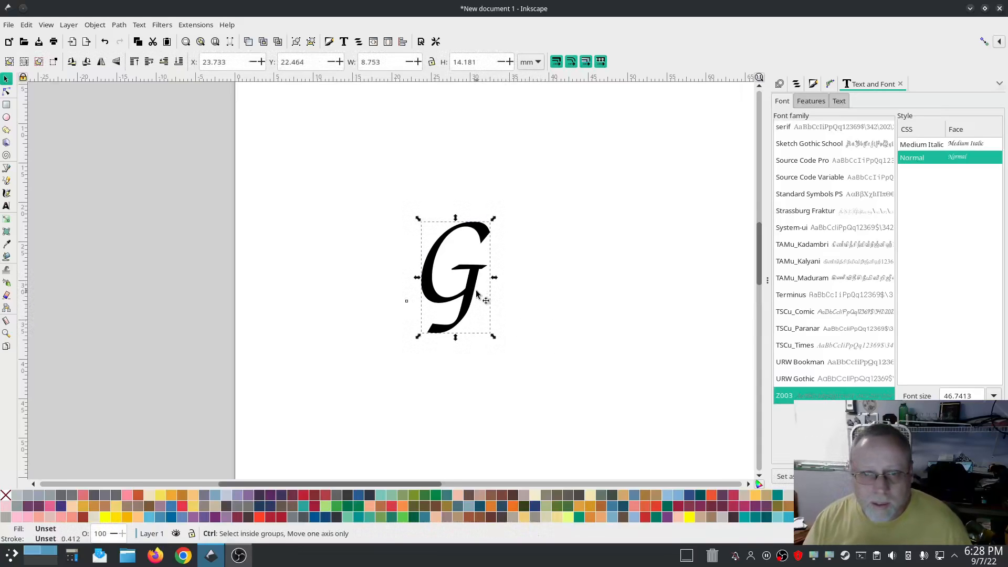
scroll(476, 289, "down", 1)
left_click_drag(489, 324, 574, 408)
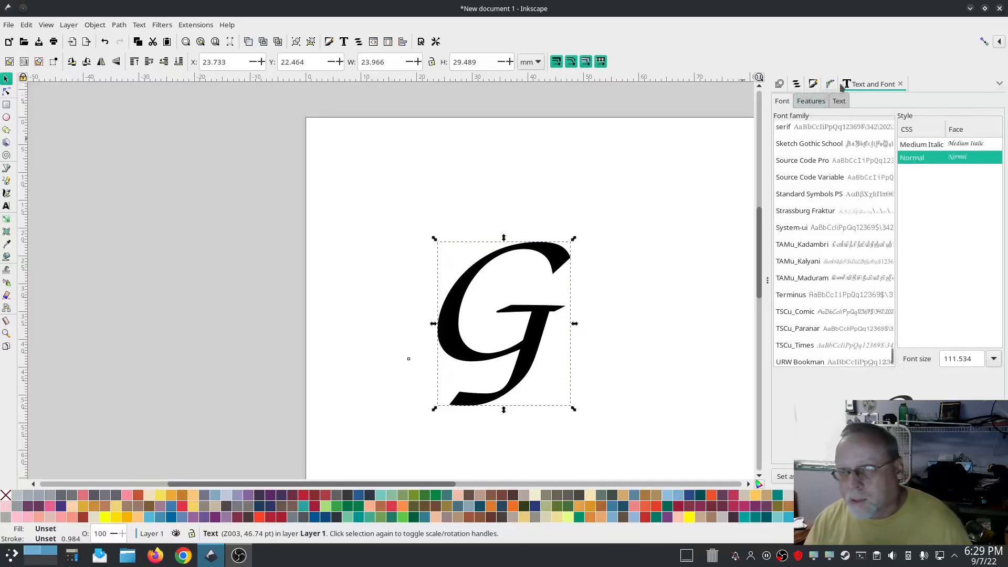
Step: Lower the opacity of the letter G to 34% so it serves as a tracing template, and deselect it
left_click(815, 84)
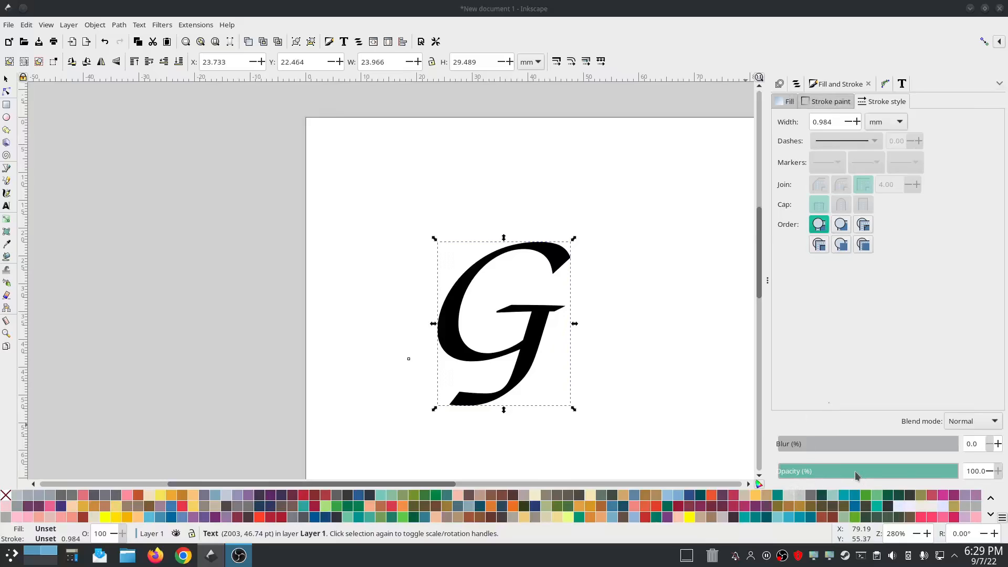
left_click(856, 472)
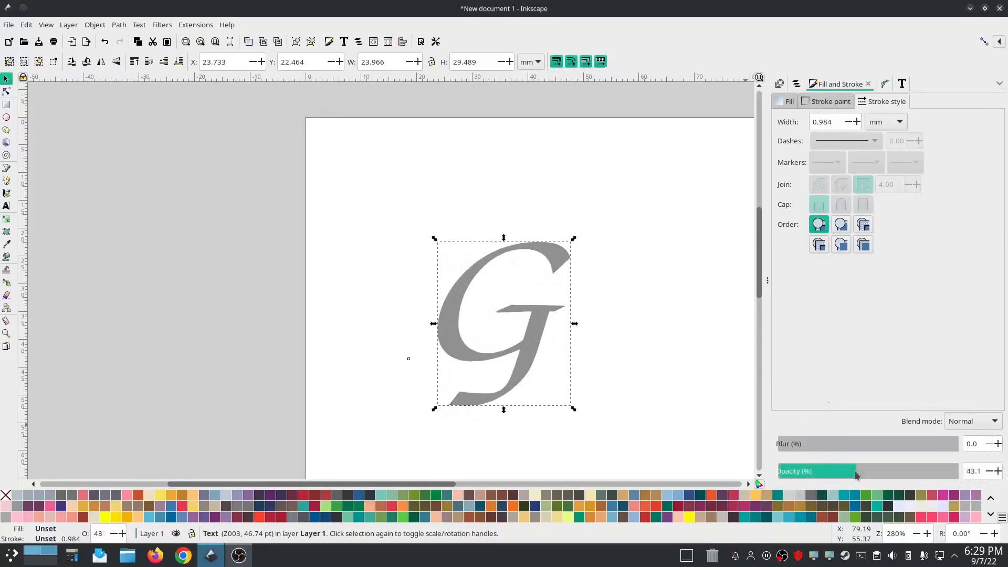
left_click(839, 472)
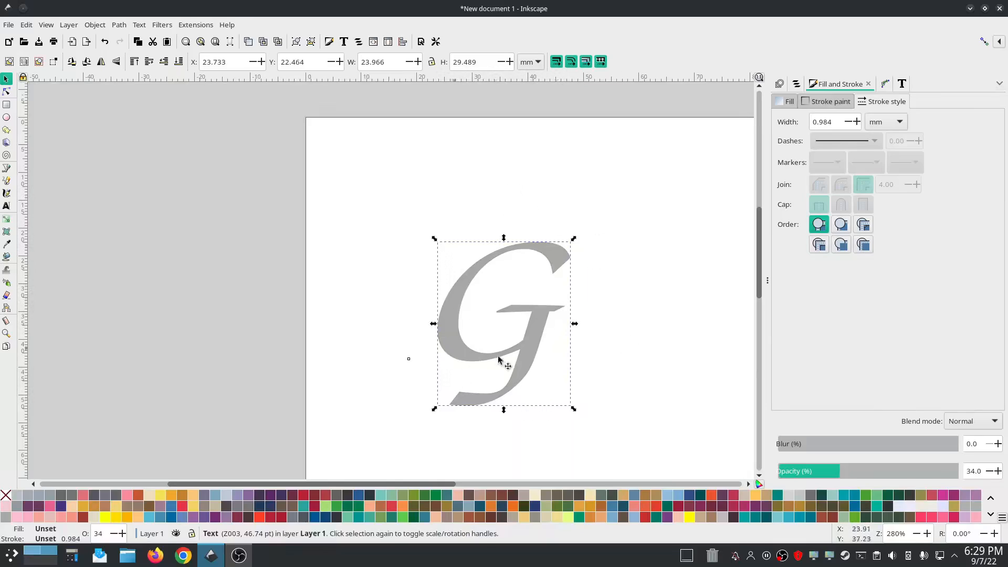
scroll(609, 323, "down", 3)
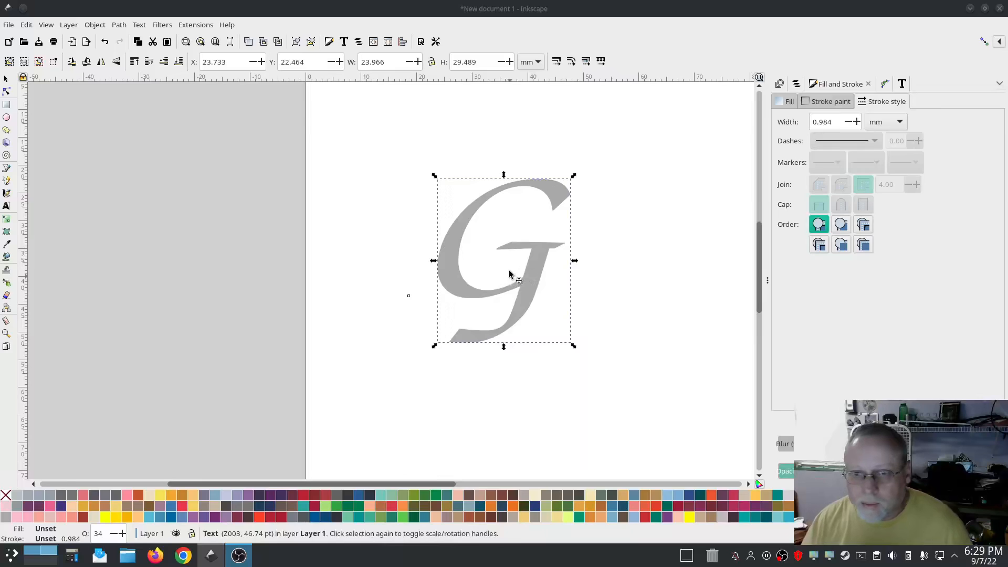
scroll(530, 226, "up", 3)
left_click(552, 293)
Step: Trace the G's inner edge with straight Bezier segments from the upper terminal's inner corner around the bowl, up the stem to the crossbar's left tip
scroll(550, 290, "up", 2)
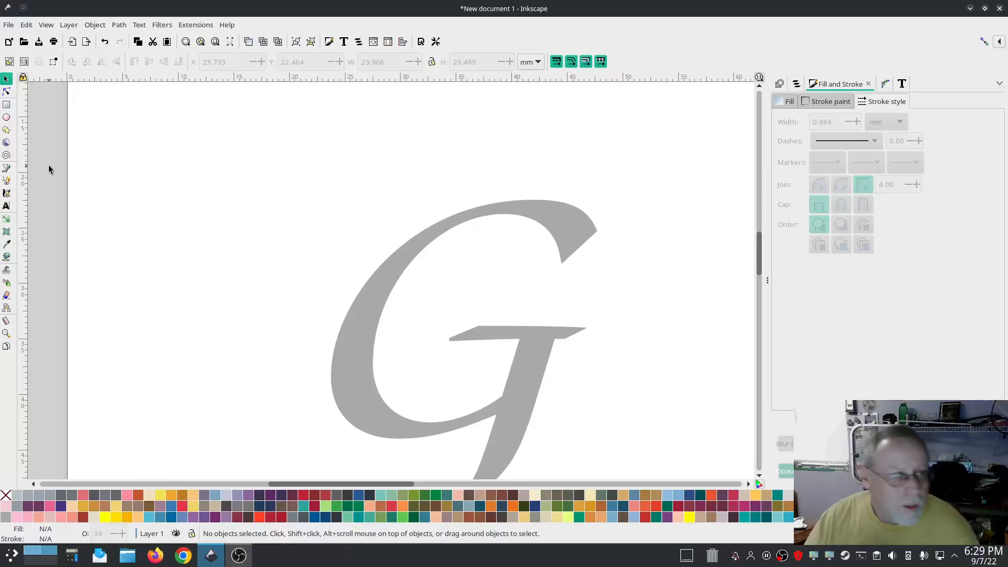
left_click(6, 169)
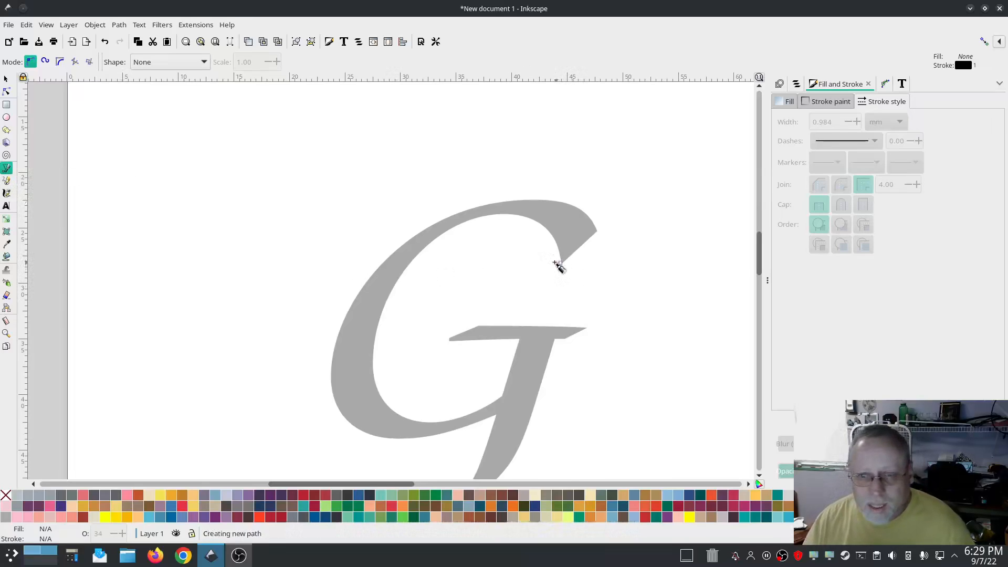
left_click(561, 262)
left_click(544, 225)
left_click(465, 223)
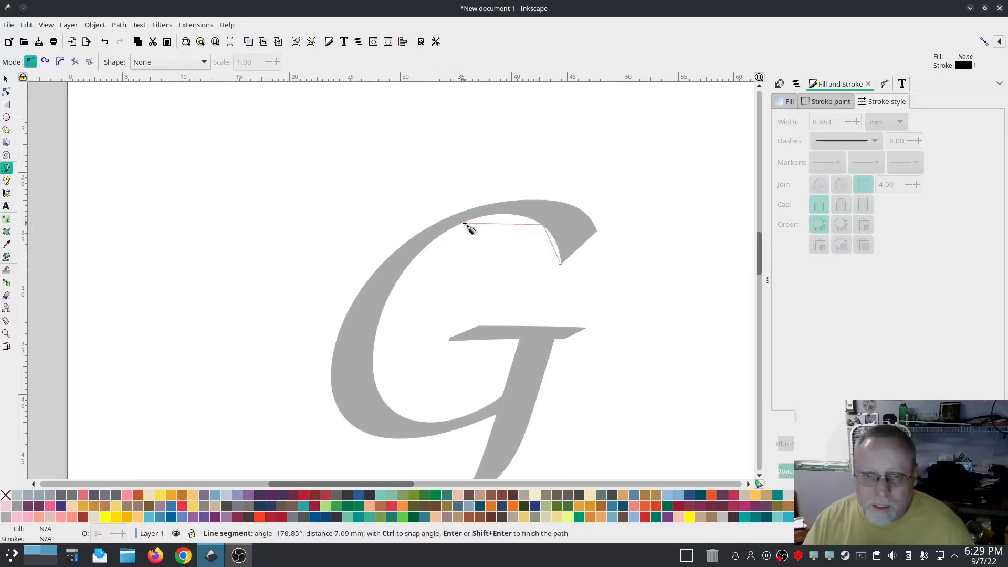
left_click(400, 276)
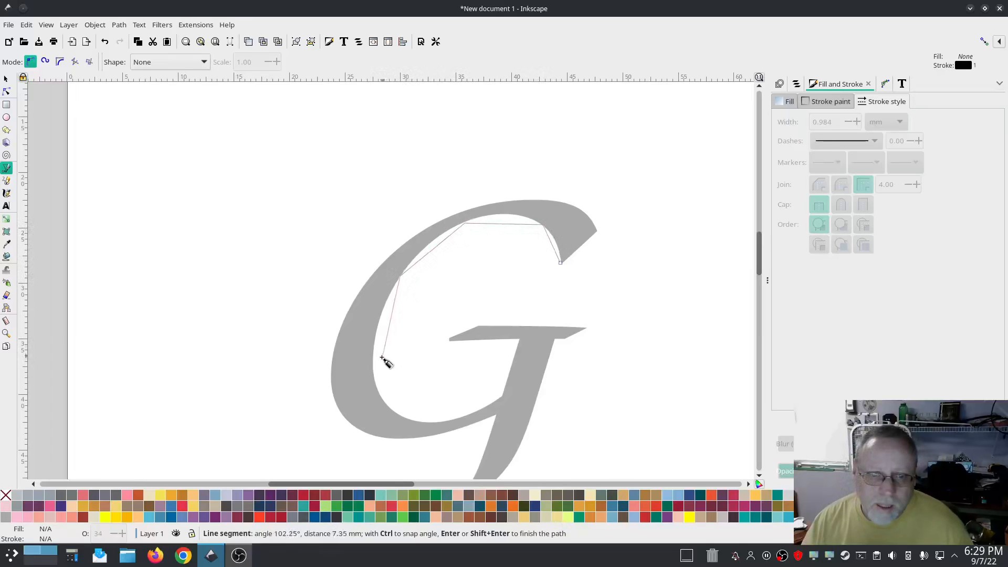
left_click(373, 357)
left_click(392, 408)
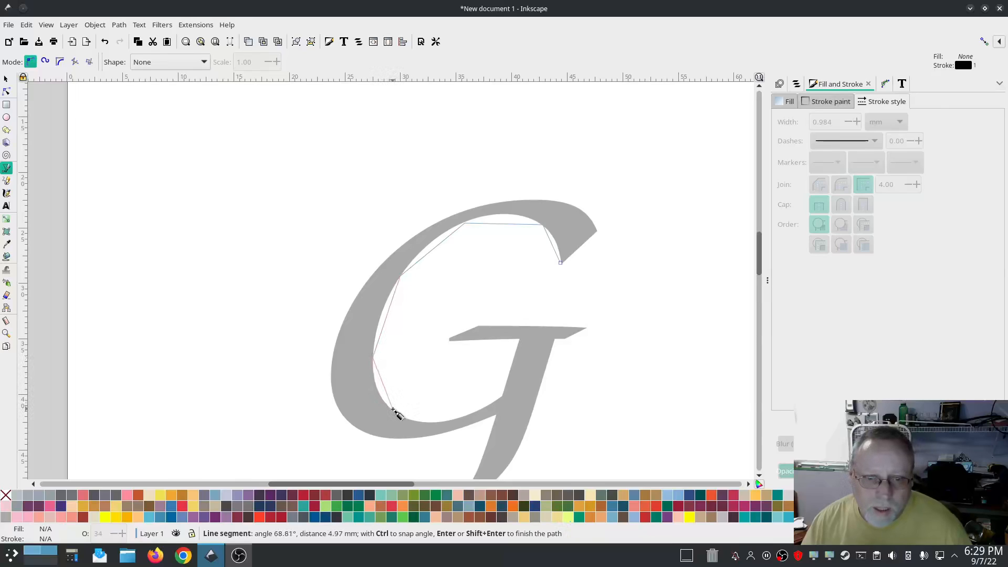
left_click(444, 421)
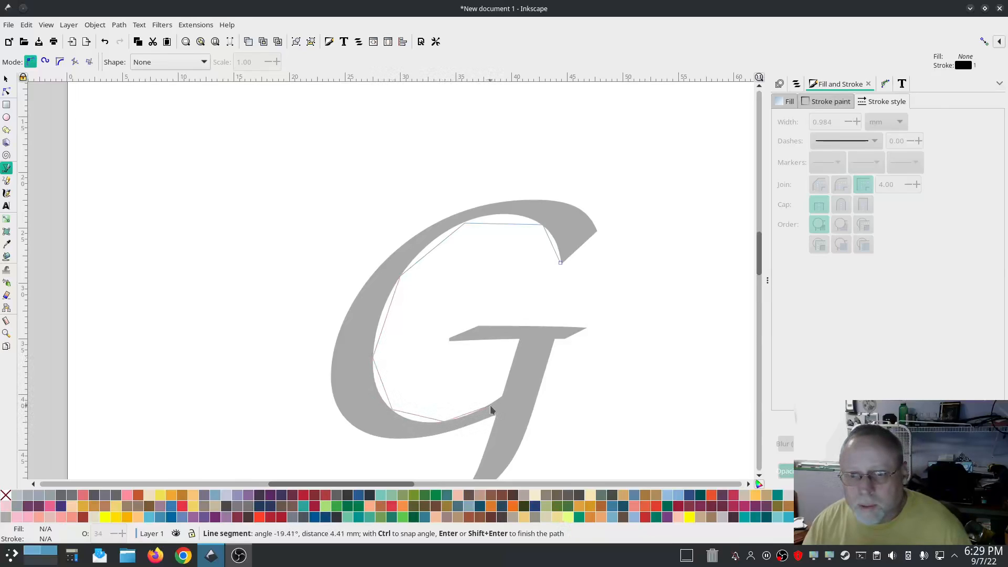
left_click(502, 396)
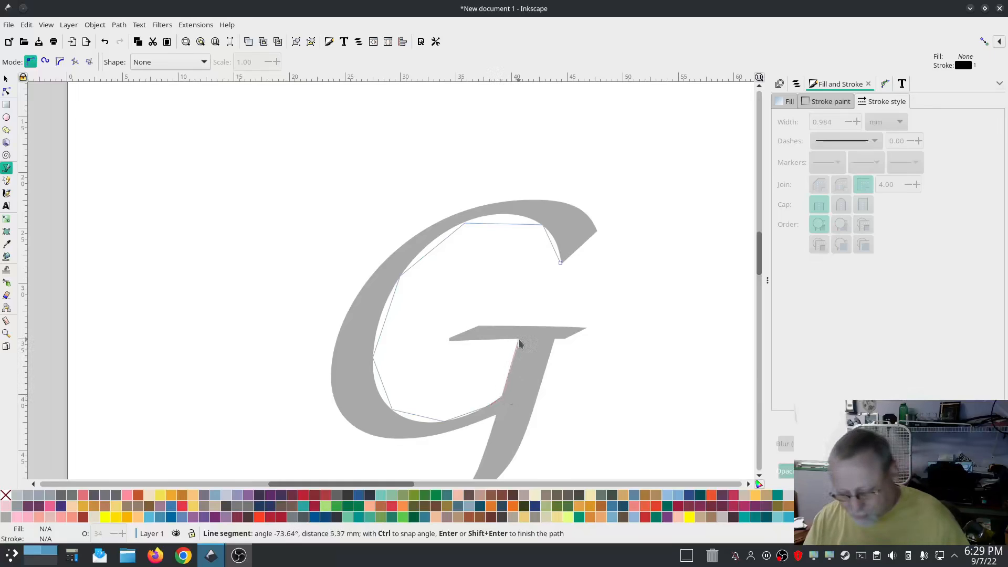
left_click(519, 341)
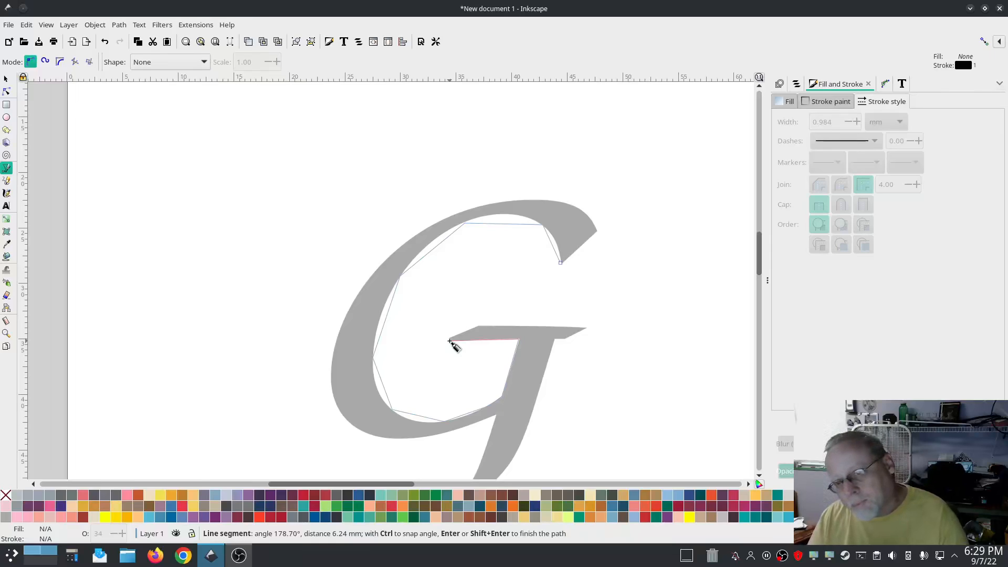
left_click(450, 341)
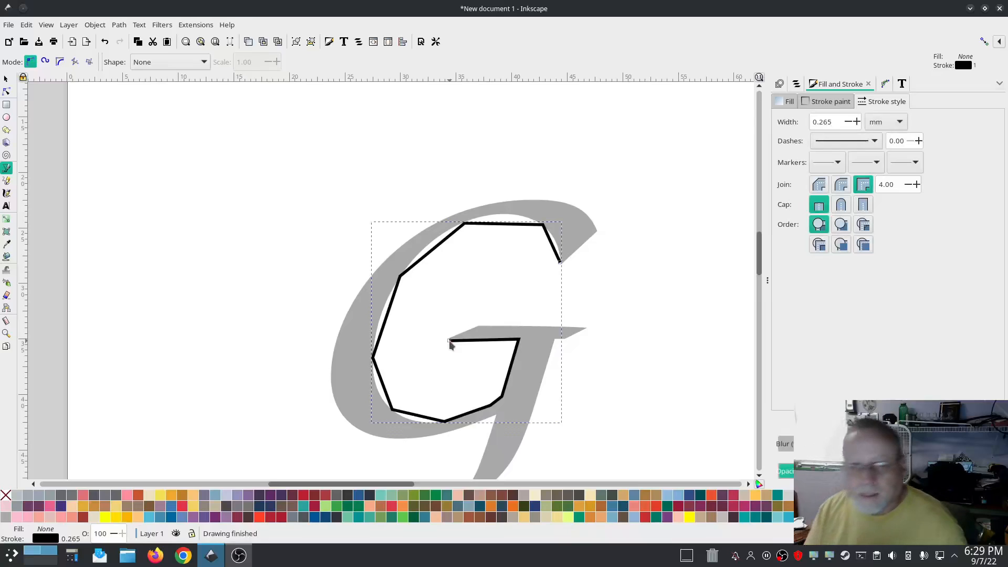
Step: Make the inner path's nodes auto-smooth, leaving out the corner node where the bowl meets the stem
left_click(7, 92)
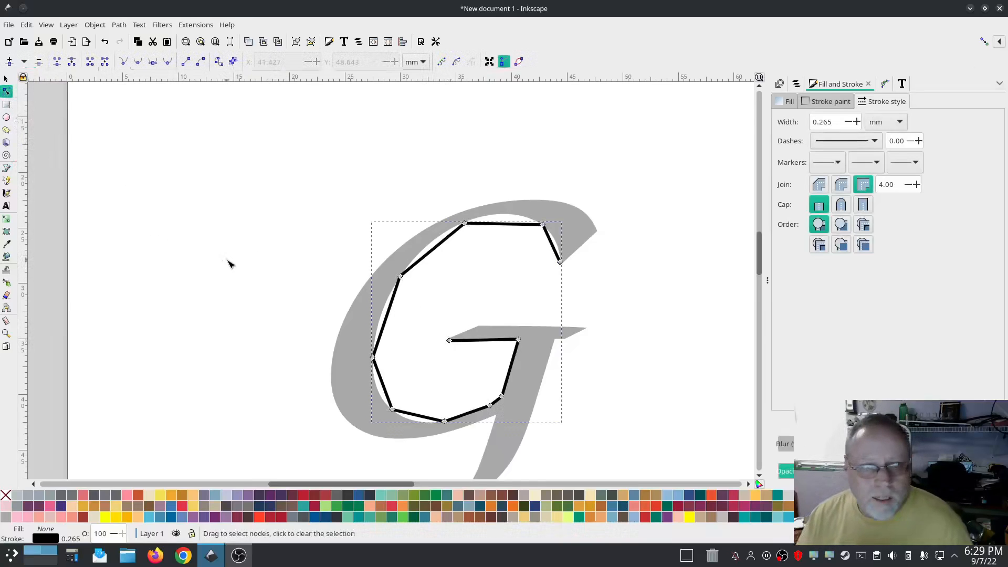
key("ctrl+a")
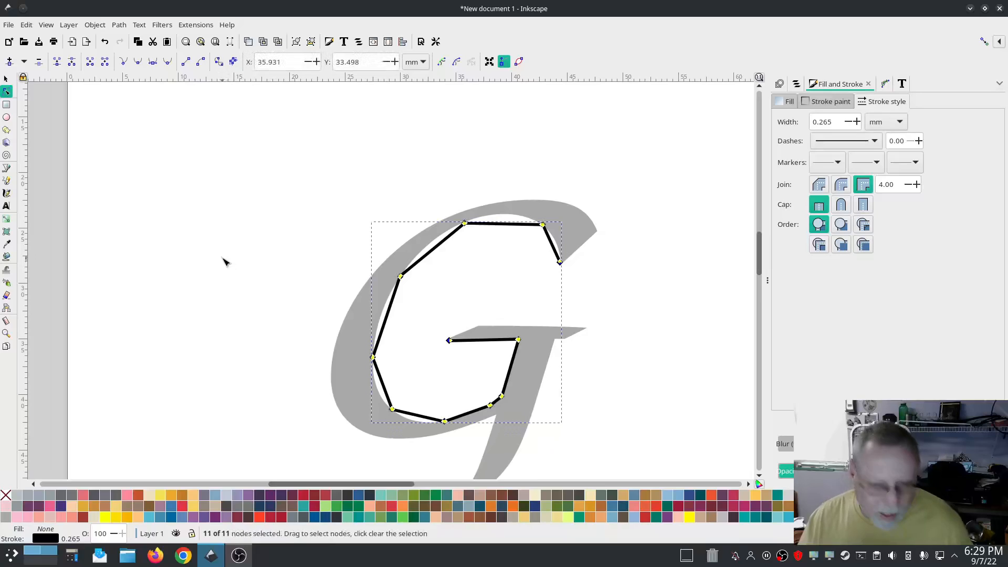
left_click(502, 396, "ctrl")
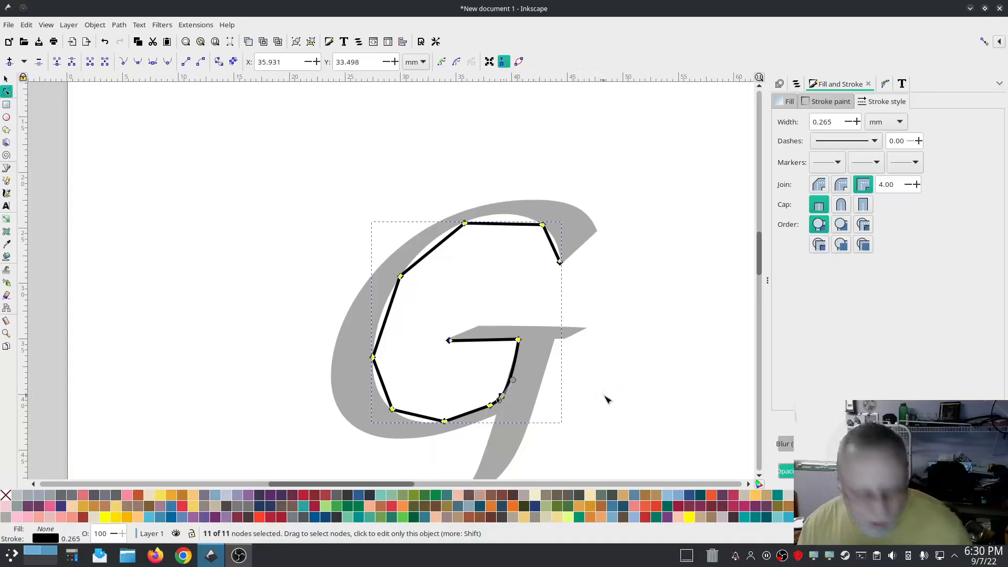
key("ctrl+z")
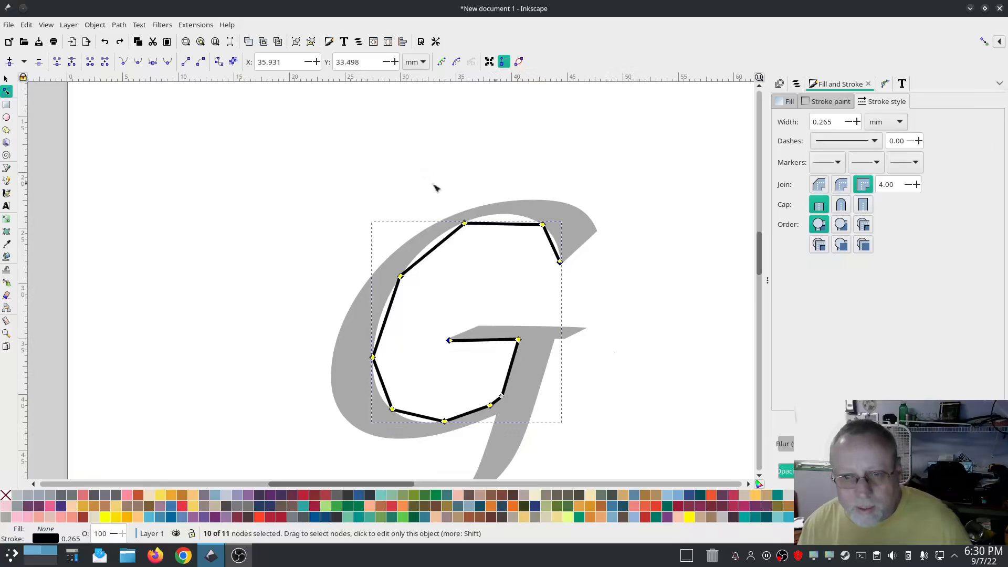
left_click(167, 61)
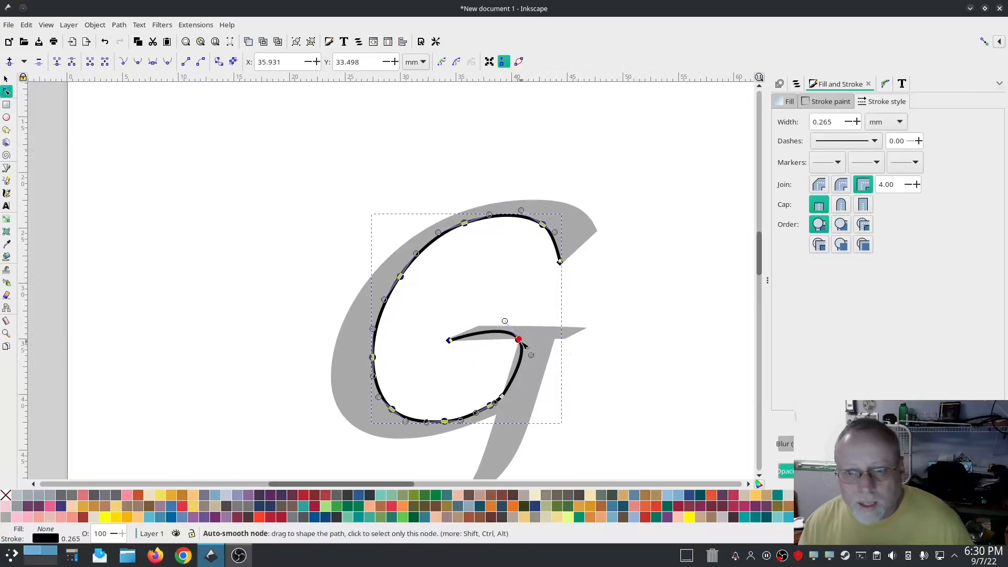
left_click(633, 362)
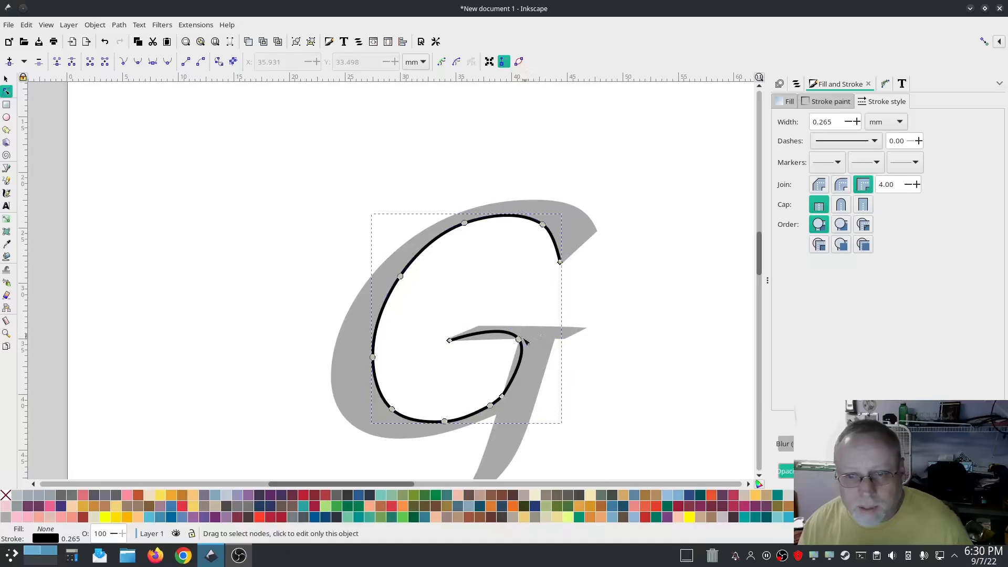
Step: Turn the inner path's node where the stem meets the crossbar into a sharp corner with straight adjoining segments
left_click(518, 339)
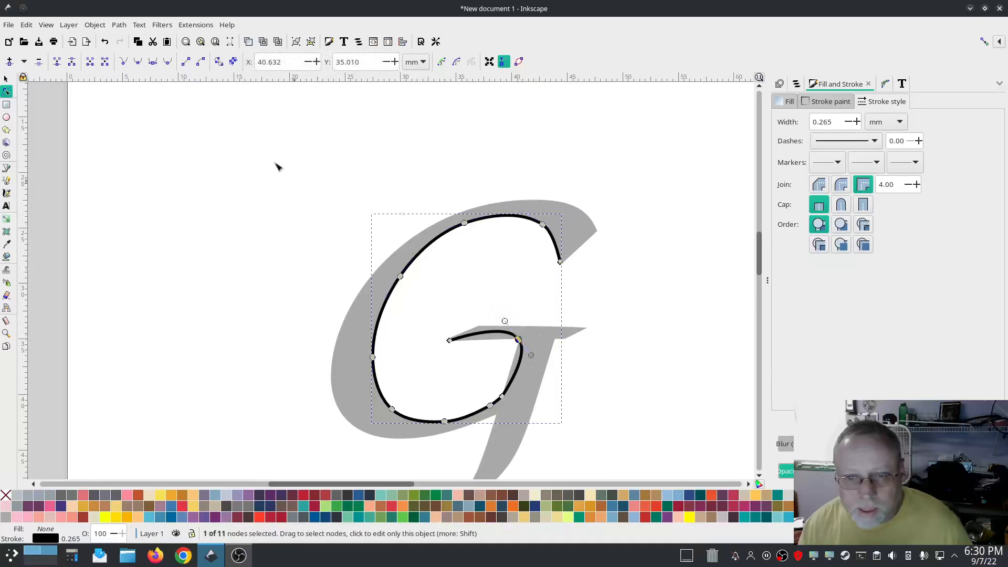
left_click(123, 63)
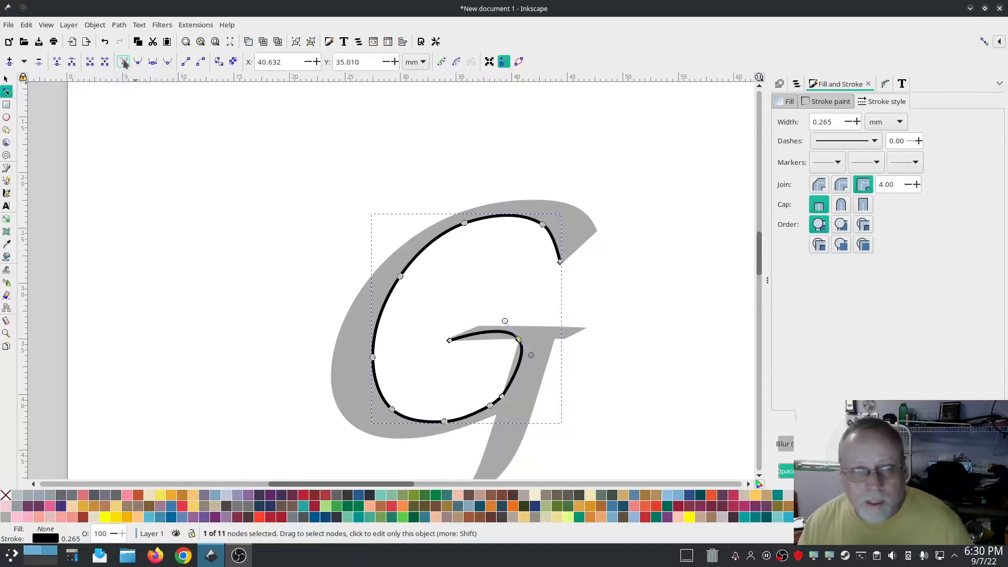
left_click(123, 62)
left_click(233, 206)
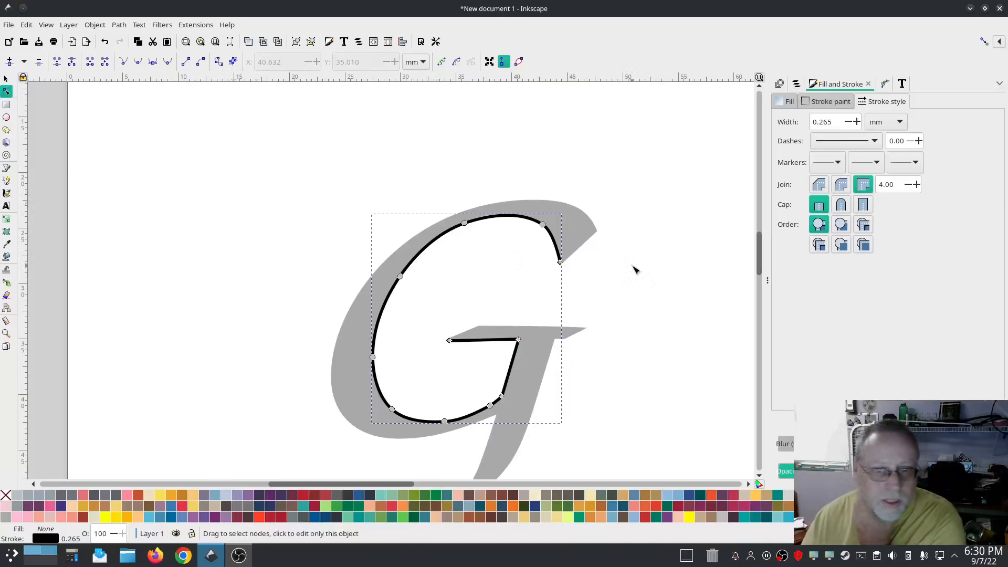
Step: Trace the G's outer edge with straight Bezier segments from the upper terminal's tip around the bowl, across the stem and up to the crossbar's underside
left_click(6, 168)
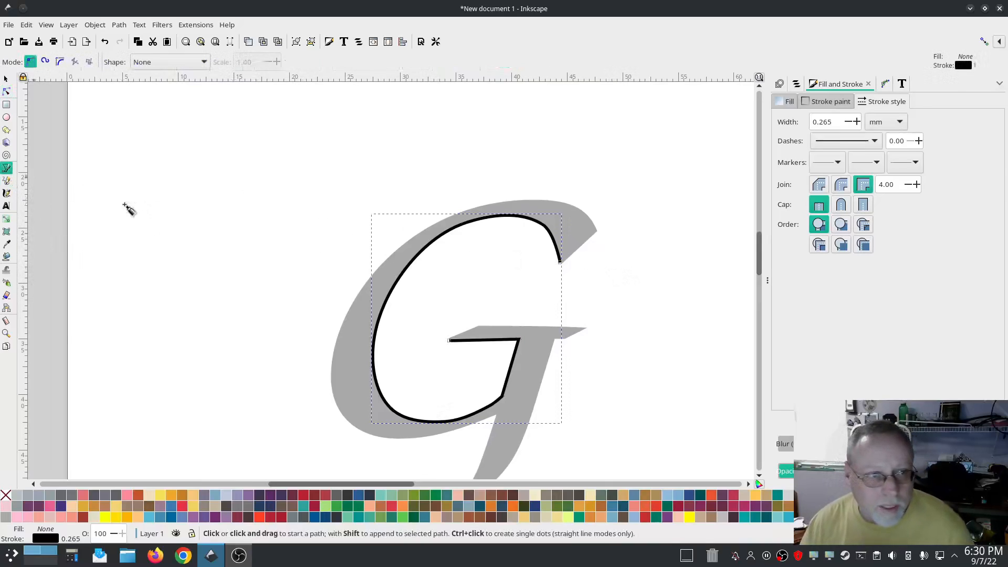
left_click(595, 230)
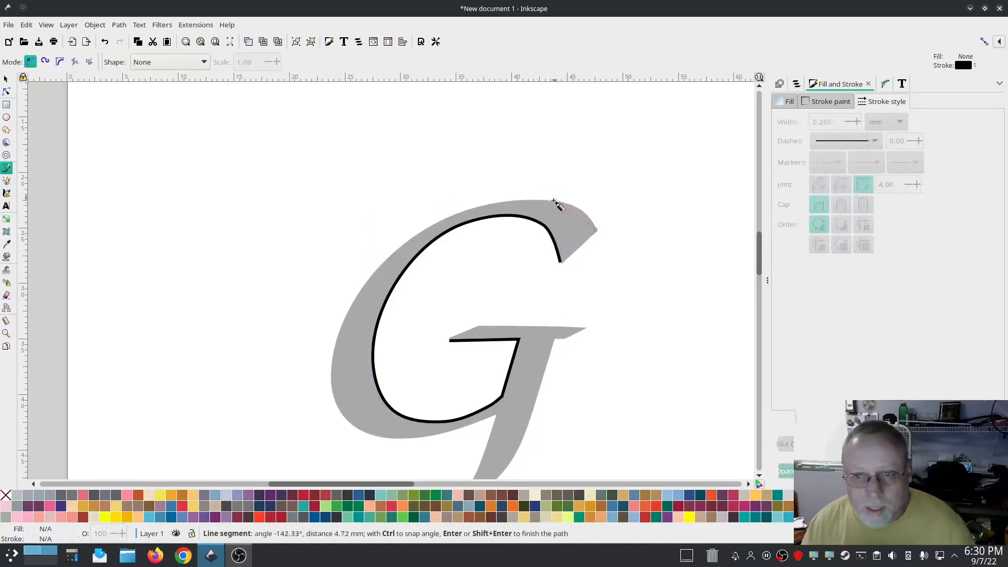
left_click(468, 209)
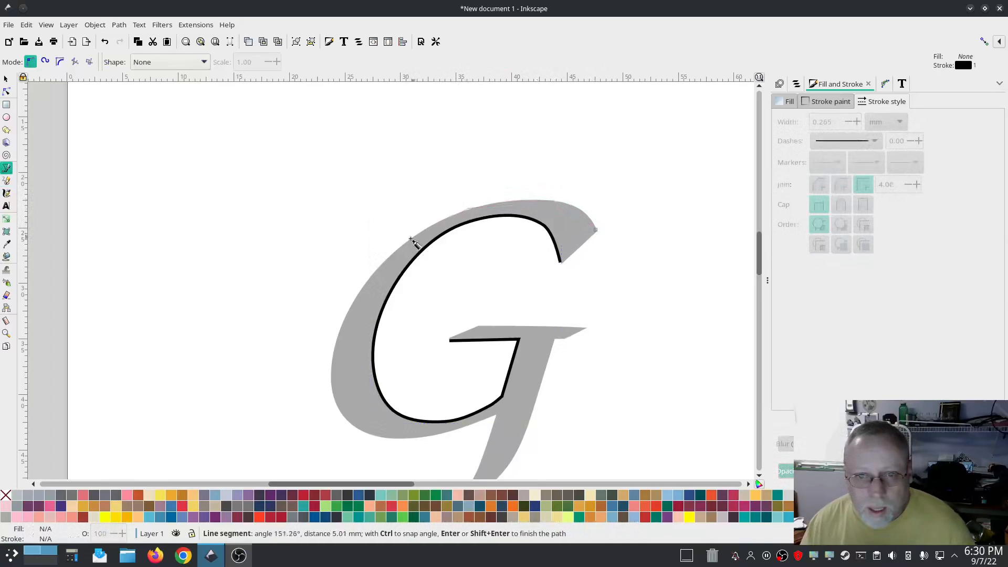
left_click(389, 254)
left_click(335, 335)
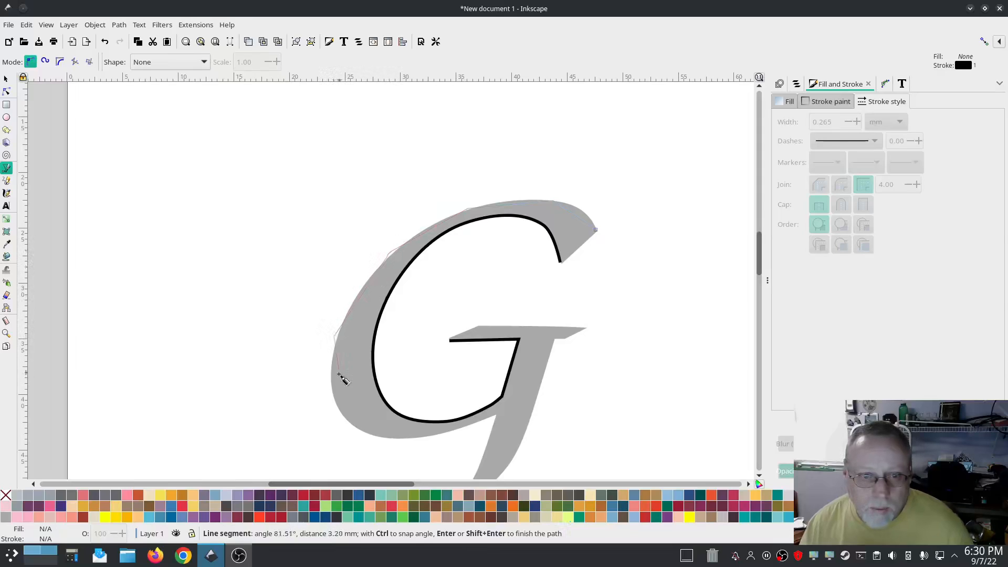
left_click(336, 403)
left_click(374, 436)
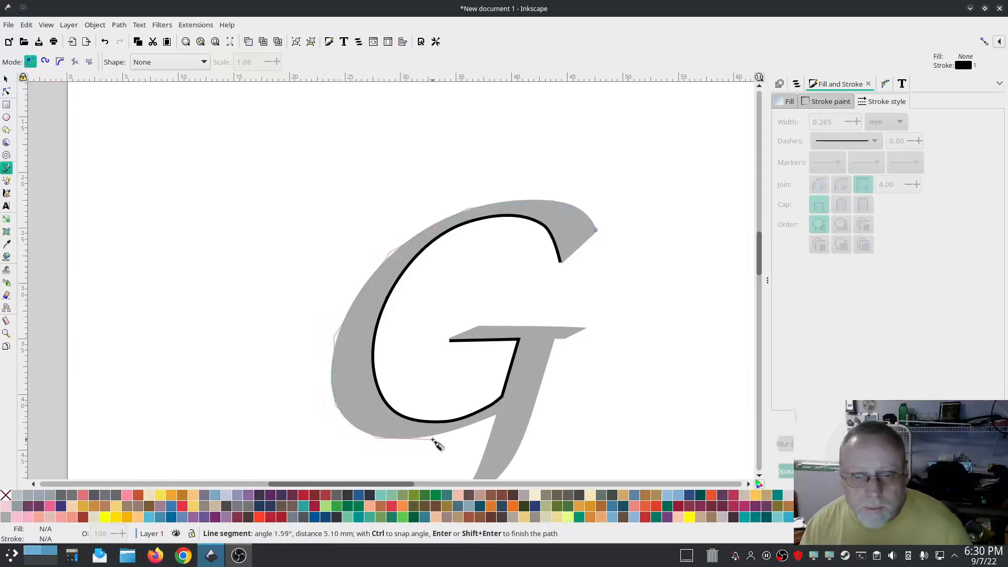
left_click(436, 435)
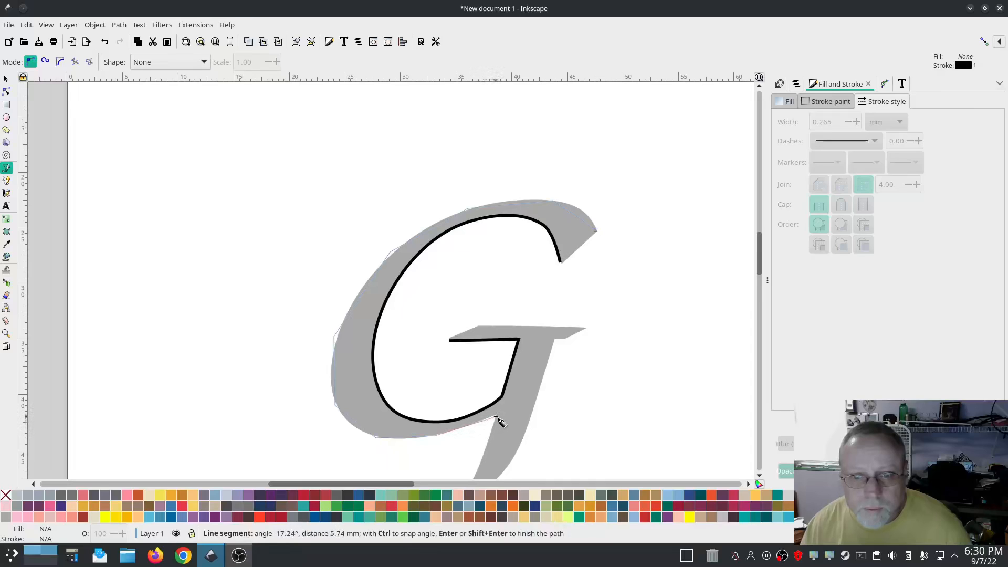
left_click(495, 417)
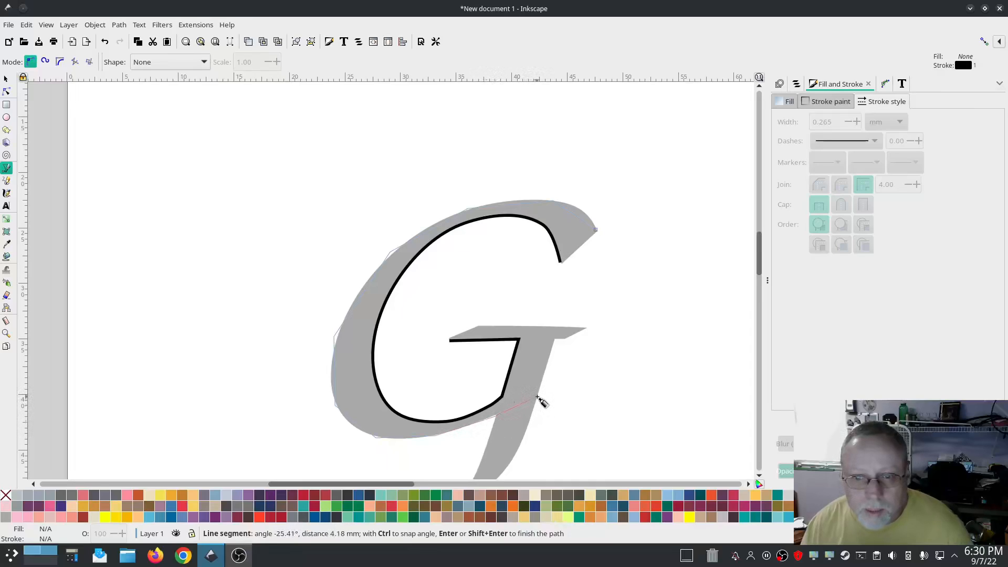
left_click(537, 399)
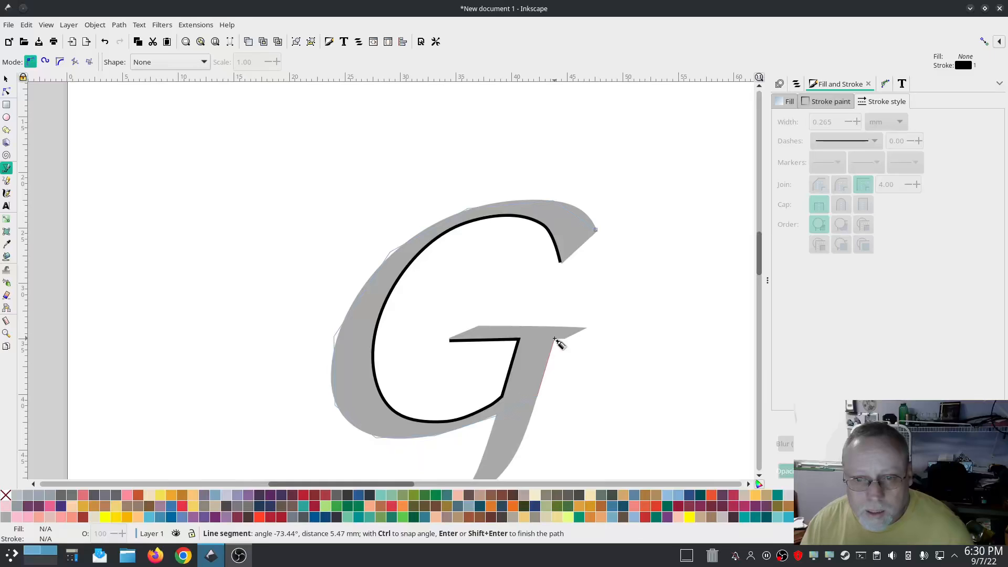
left_click(555, 340)
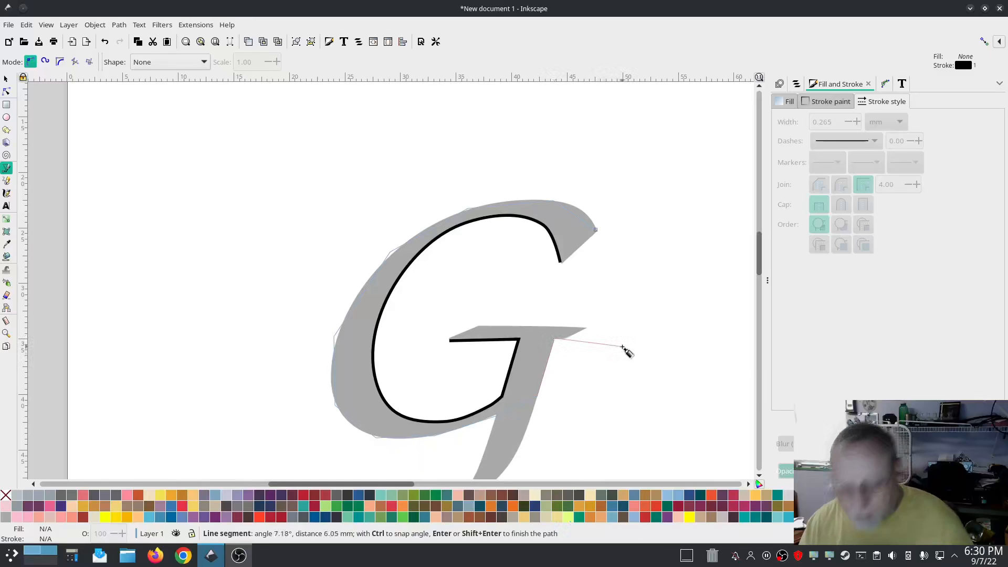
key("Return")
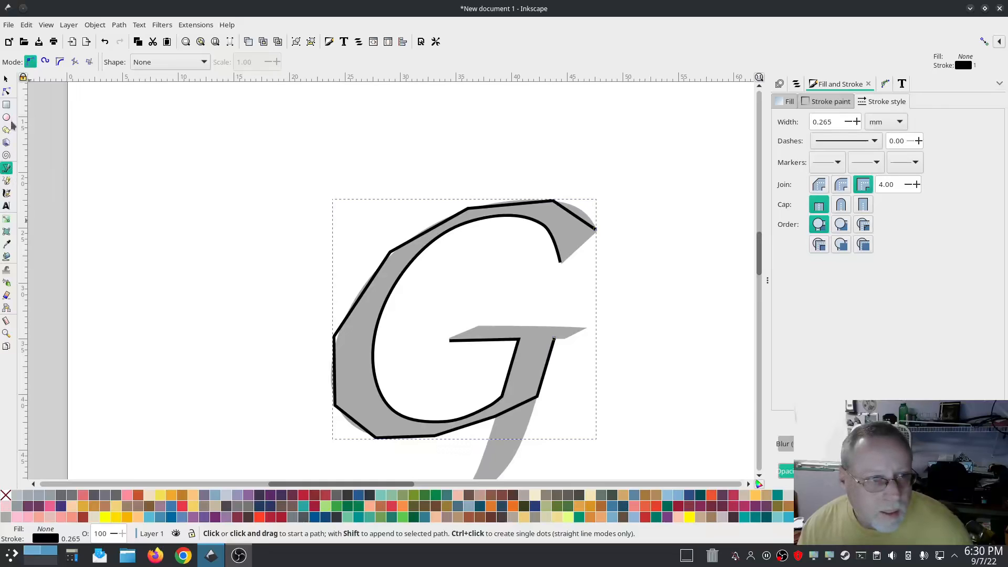
Step: Delete the inner path's end node at the crossbar's left tip so the path ends at the top of the stem
left_click(6, 92)
left_click(471, 341)
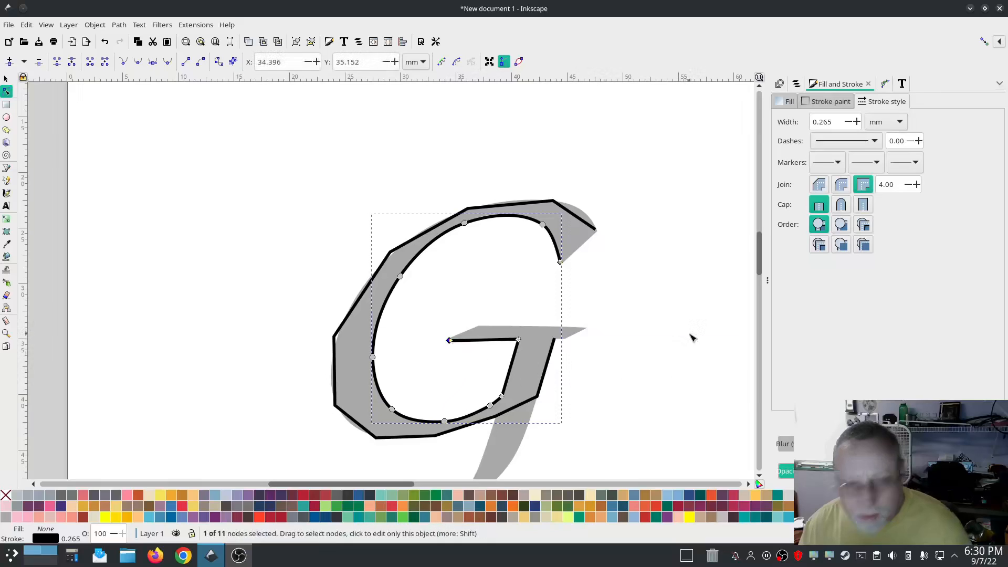
key("Delete")
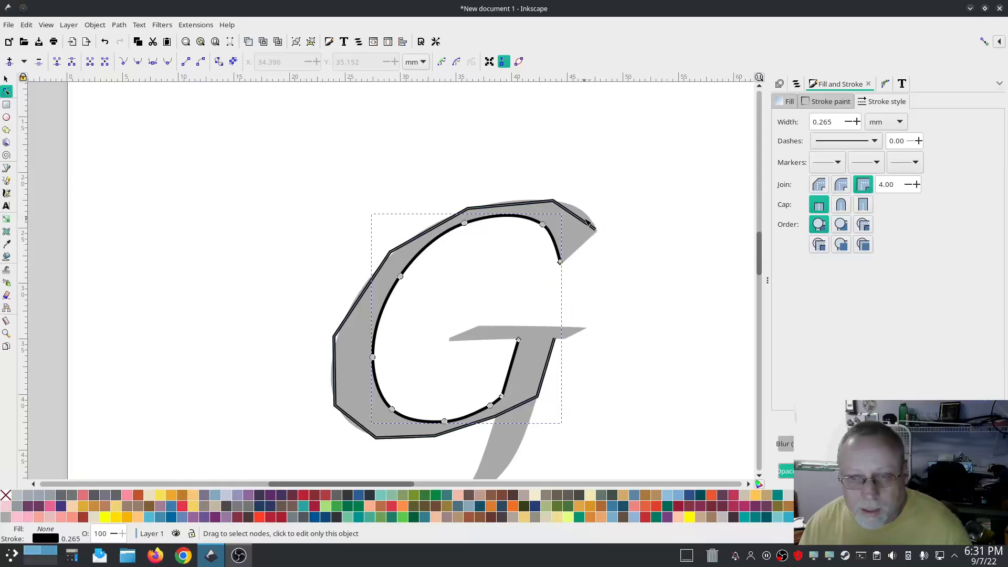
Step: Make the outer path's nodes auto-smooth, leaving out the corner node where the bowl meets the stem's right side
left_click(564, 210)
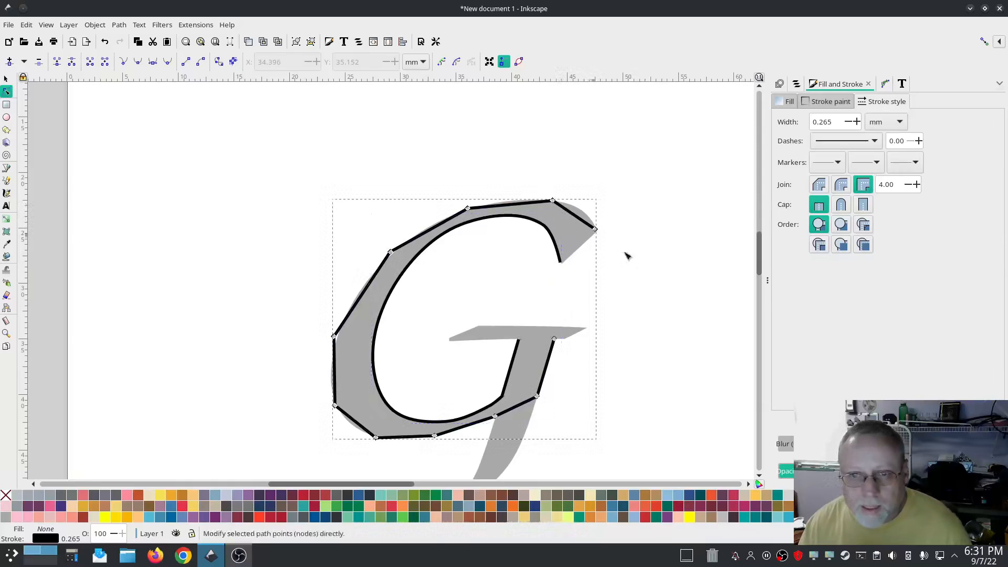
key("ctrl+a")
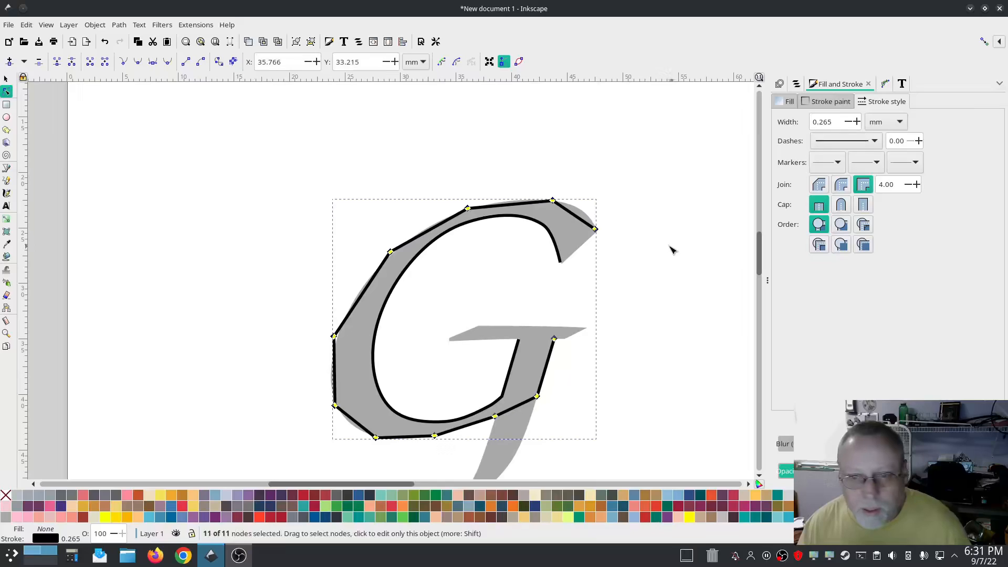
left_click(538, 397, "shift")
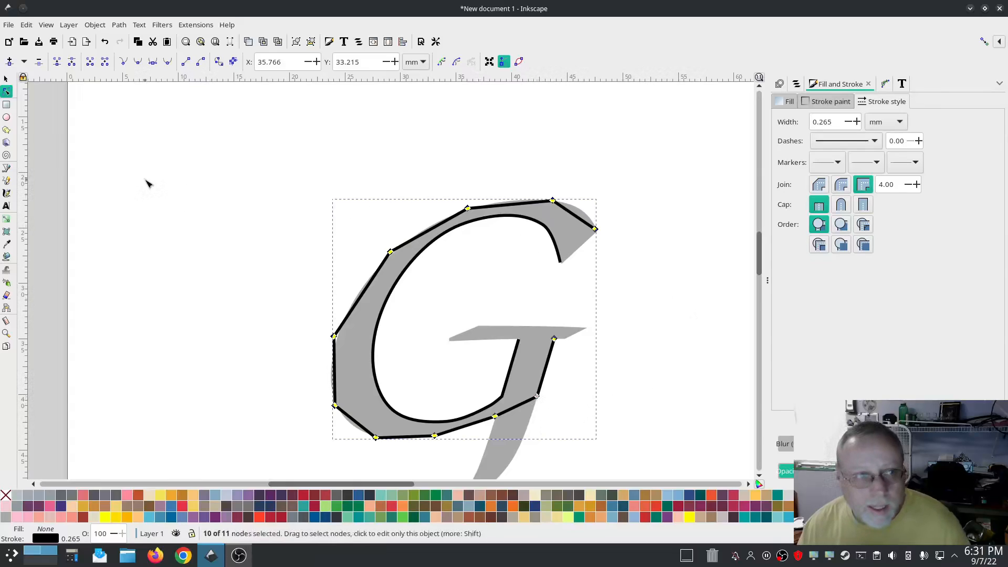
left_click(168, 62)
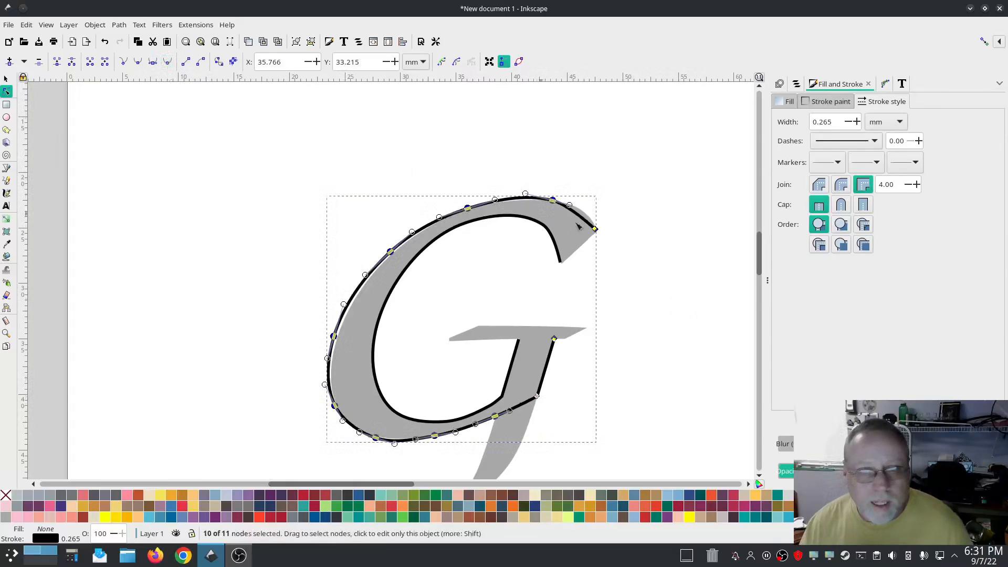
left_click(711, 242)
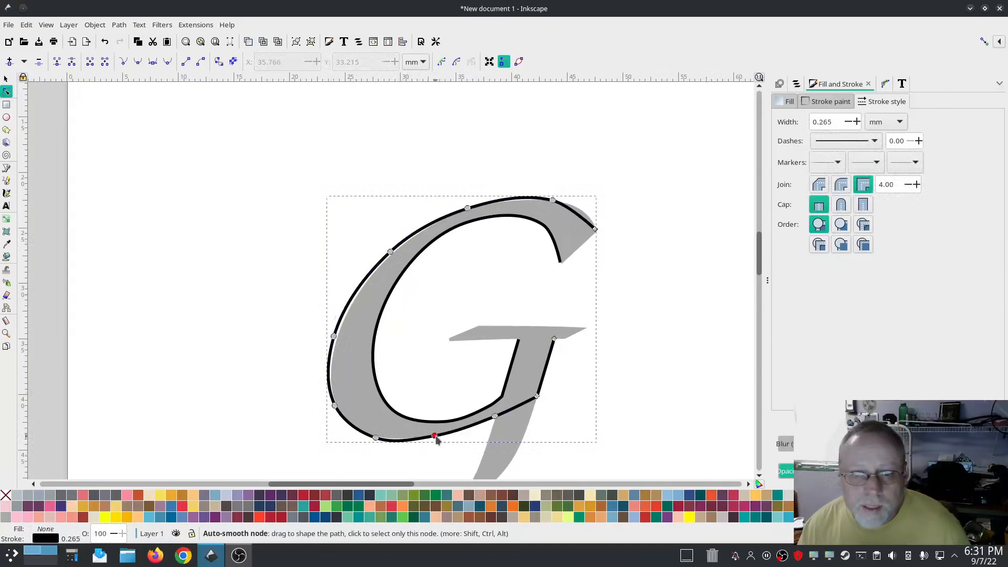
Step: Shift the outer path's node at the bowl's underside slightly right and reshape the curve at the upper terminal to follow the letter
left_click_drag(436, 440, 442, 436)
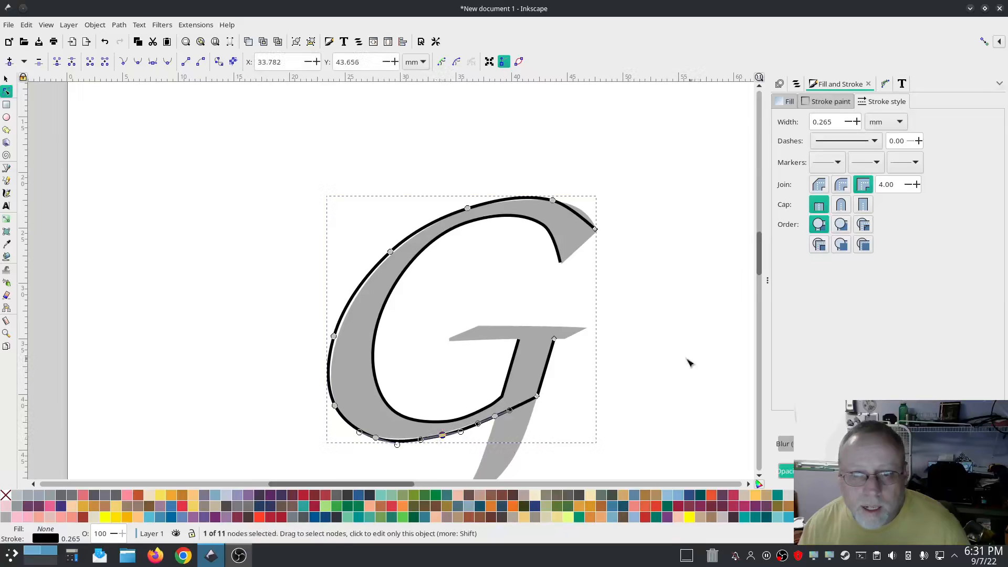
left_click(654, 358)
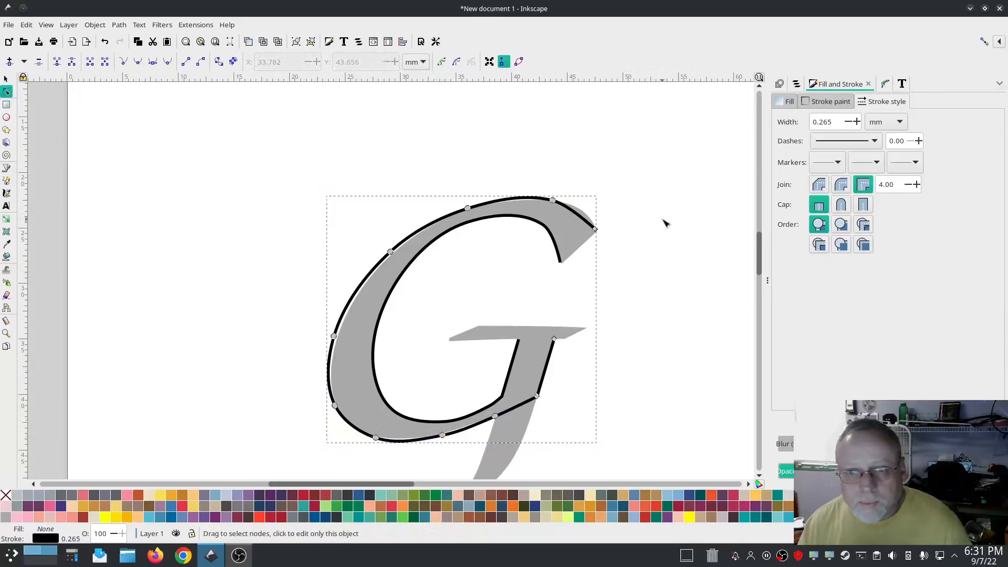
left_click(553, 200)
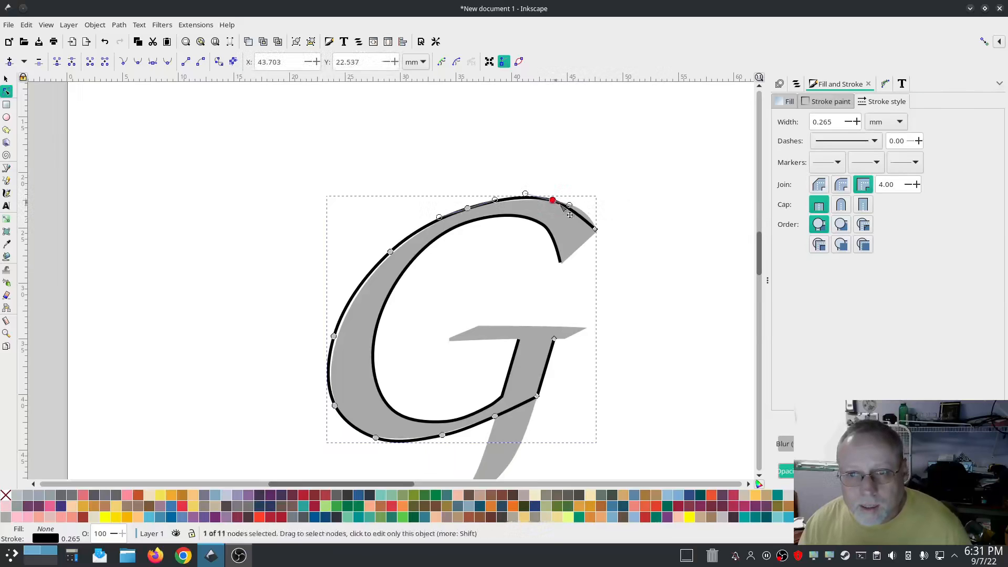
mouse_move(574, 206)
left_mouse_down()
mouse_move(602, 214)
mouse_move(594, 210)
left_mouse_up()
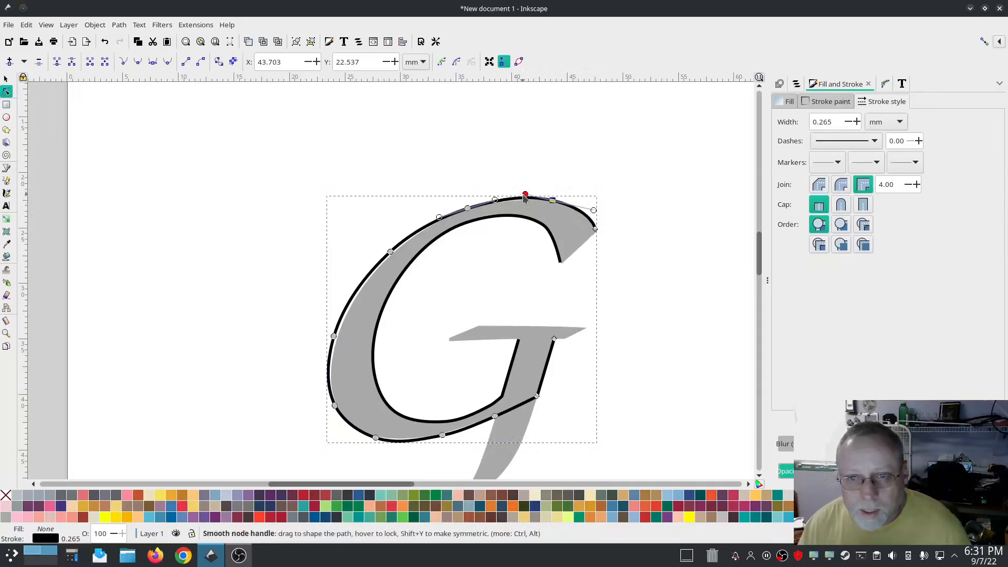
left_click_drag(524, 199, 521, 197)
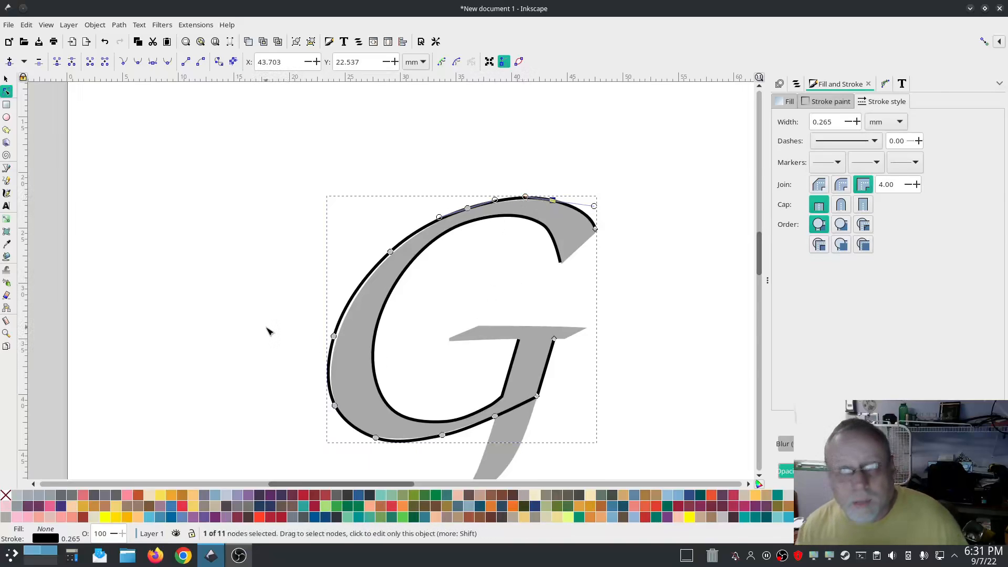
Step: Draw five straight freehand rungs across both rails, at the upper terminal, upper bowl, left side, lower bowl and top of the stem
left_click(6, 181)
left_click_drag(547, 246, 598, 207)
left_click_drag(450, 236, 436, 204)
left_click_drag(385, 357, 312, 382)
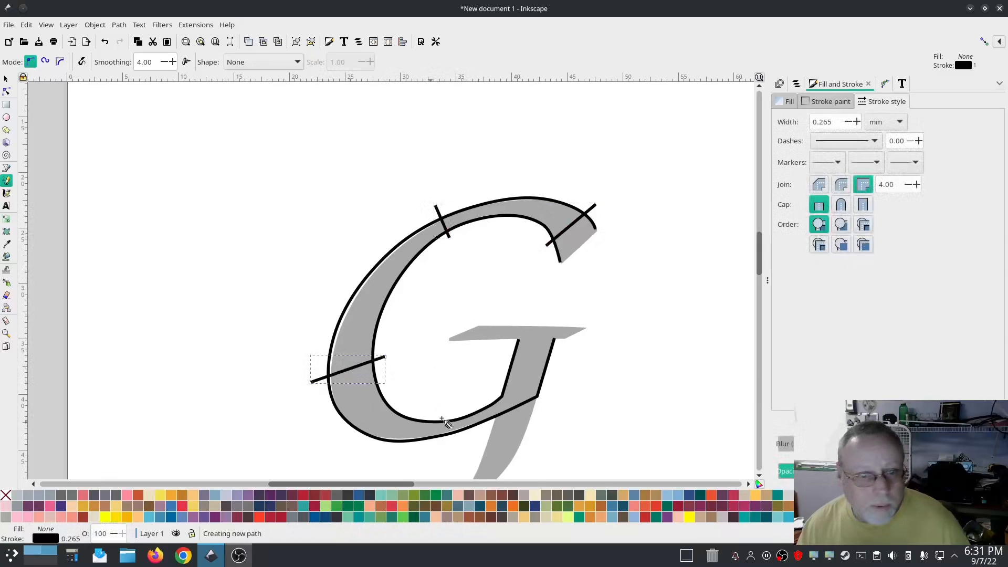
left_click_drag(462, 405, 467, 437)
left_click_drag(507, 345, 569, 348)
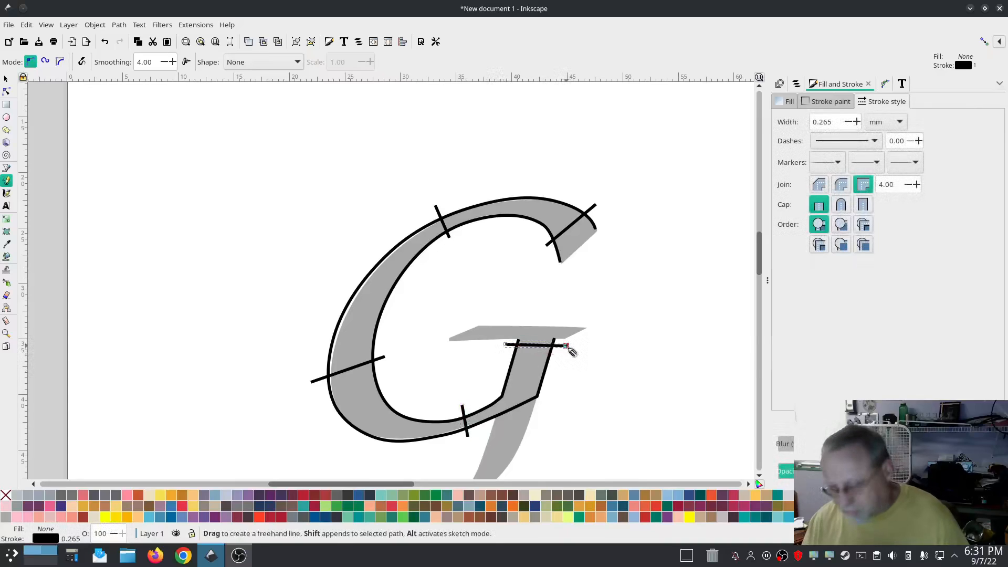
Step: Combine the two G rails and all five rungs into one path, leaving out the font text object
left_click(808, 84)
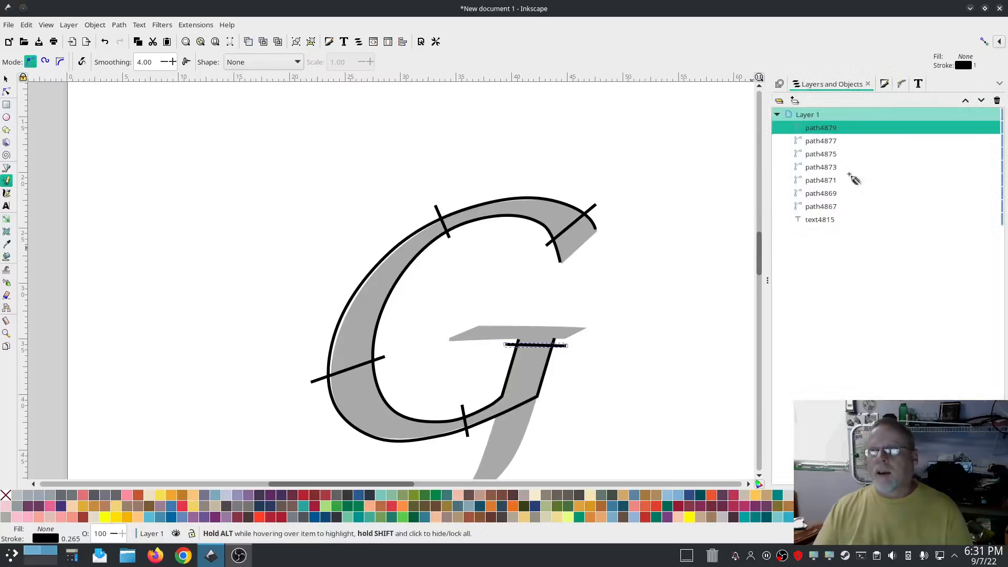
left_click(822, 220)
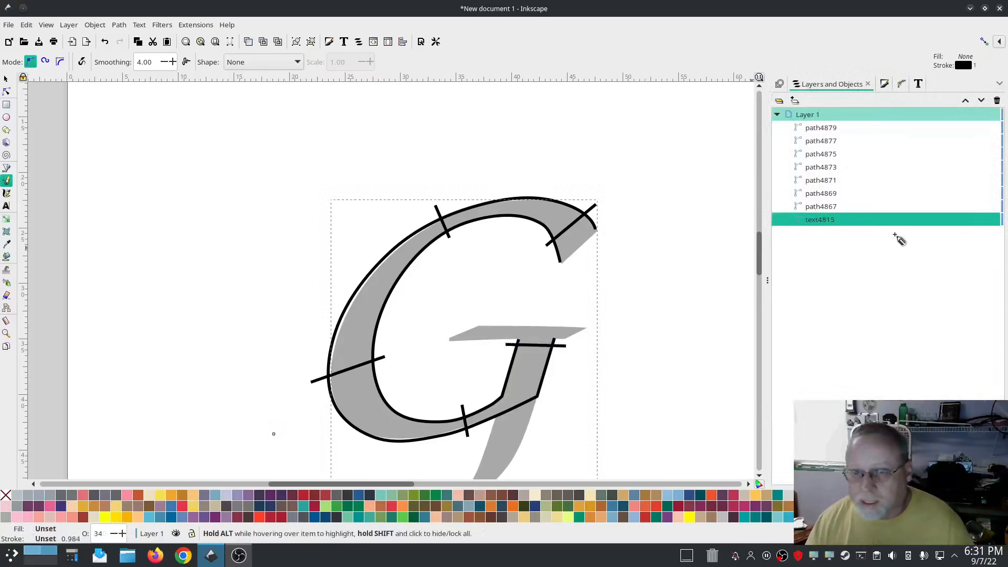
left_click(834, 207)
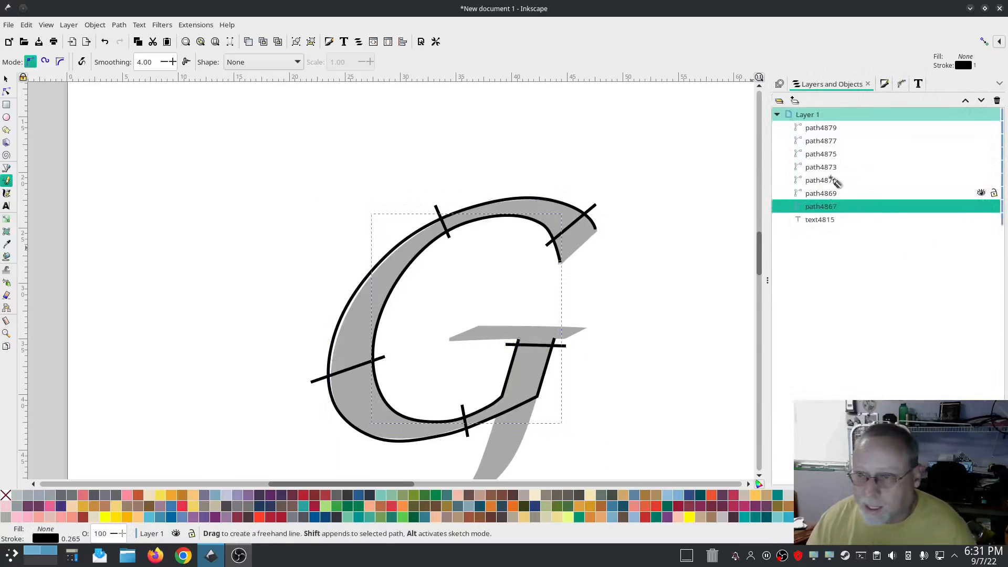
left_click(823, 129, "shift")
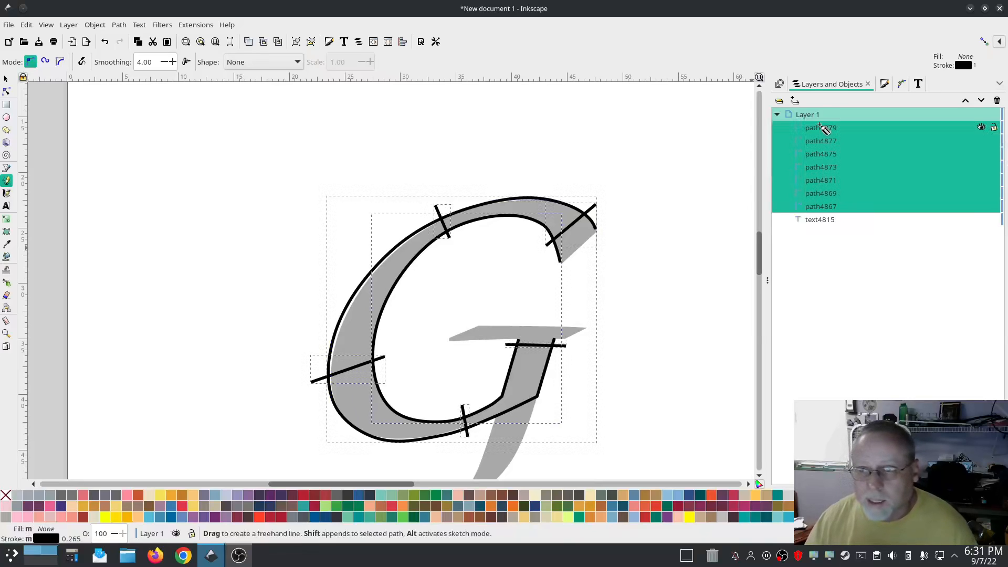
key("ctrl+k")
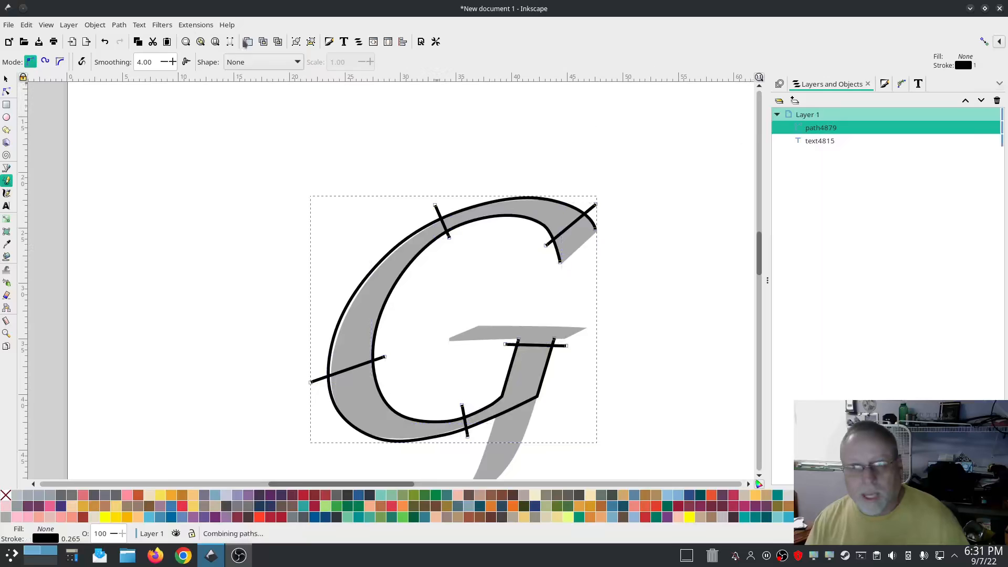
left_click(119, 25)
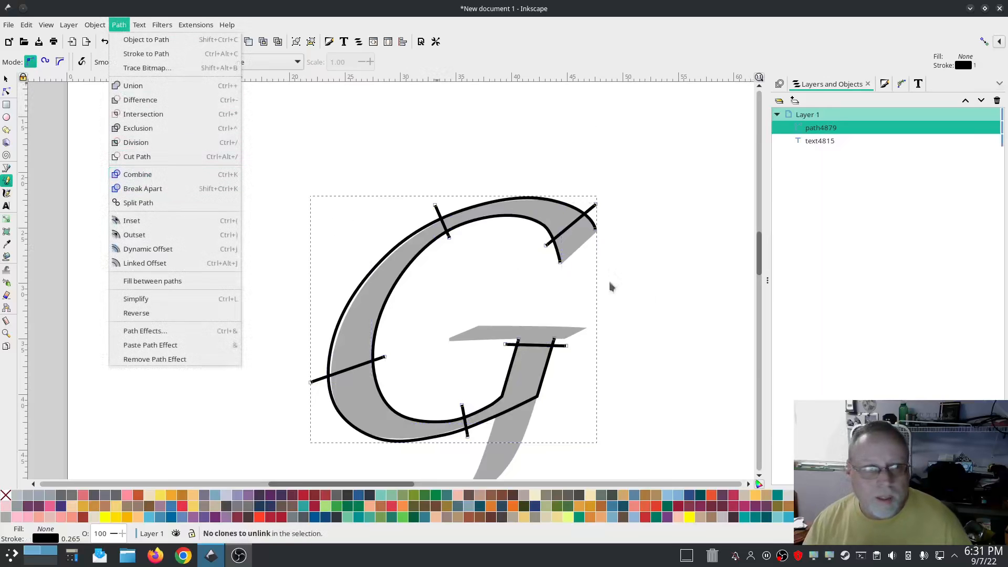
left_click(673, 282)
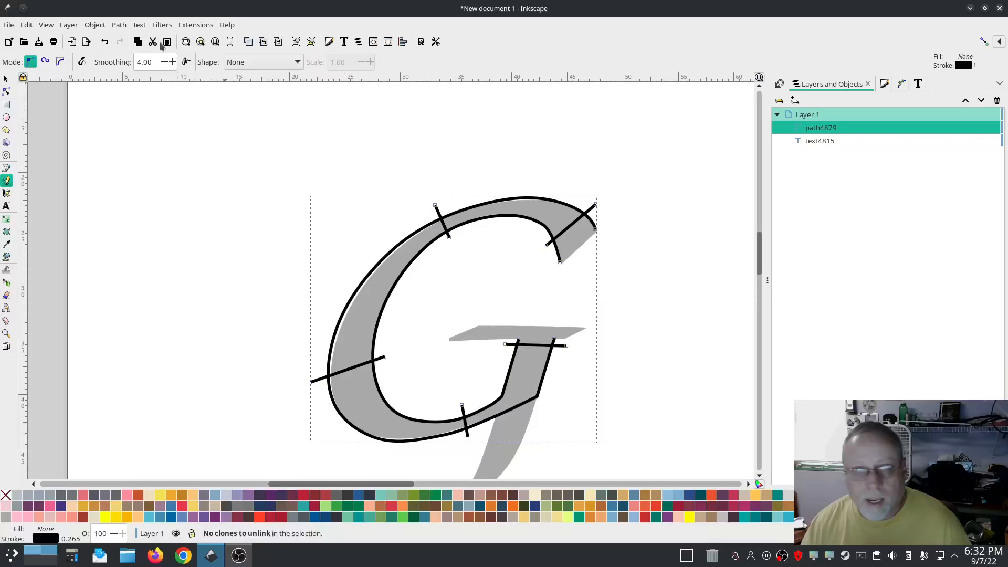
Step: Enable Custom satin column for the combined G path in the Ink/Stitch Params and apply it
left_click(195, 25)
mouse_move(215, 175)
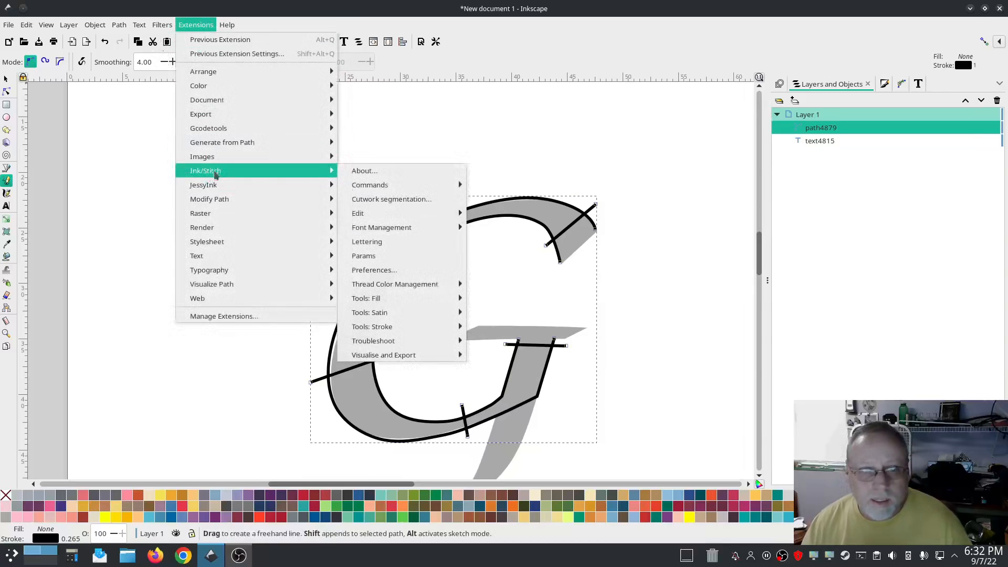
left_click(370, 256)
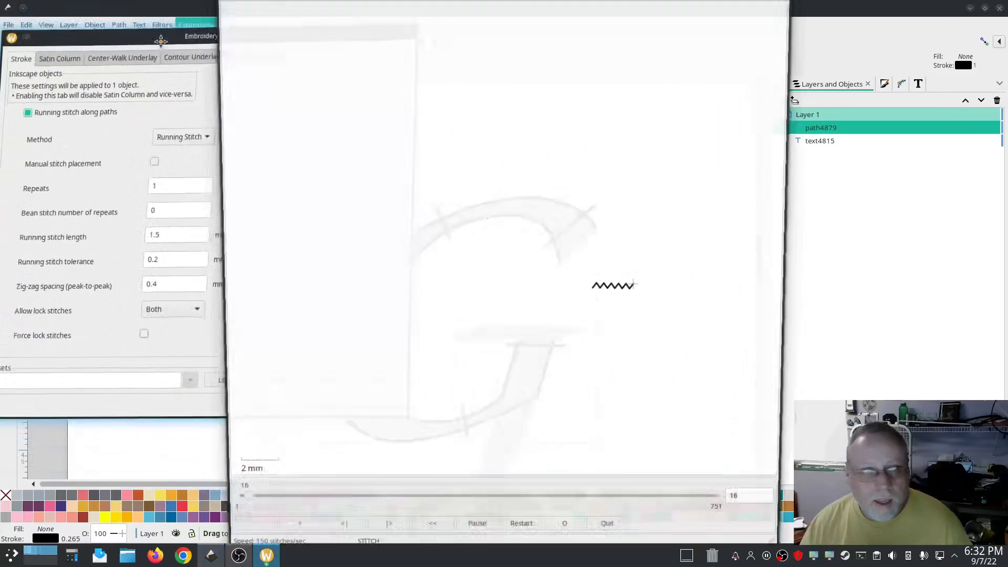
left_click(82, 72)
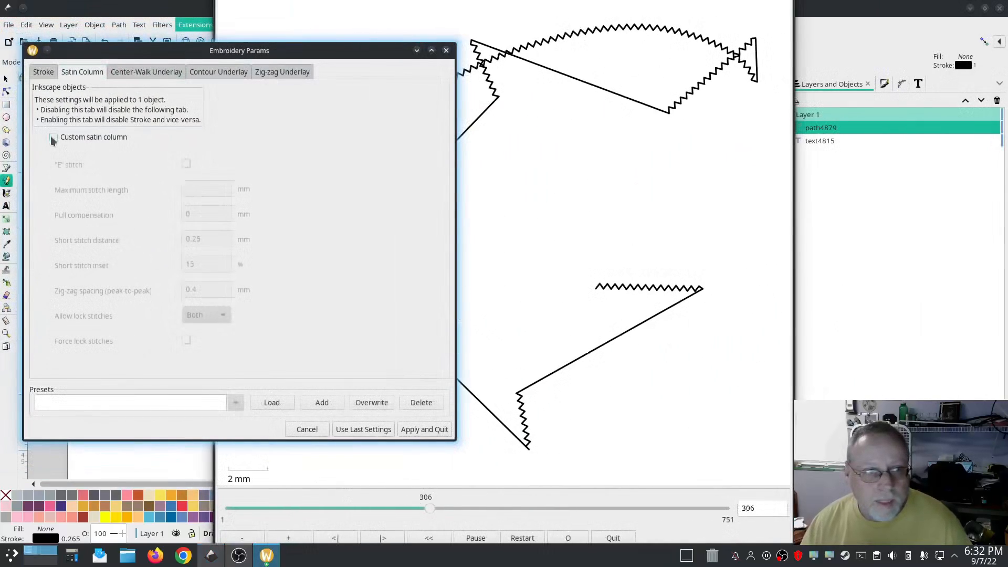
left_click(52, 136)
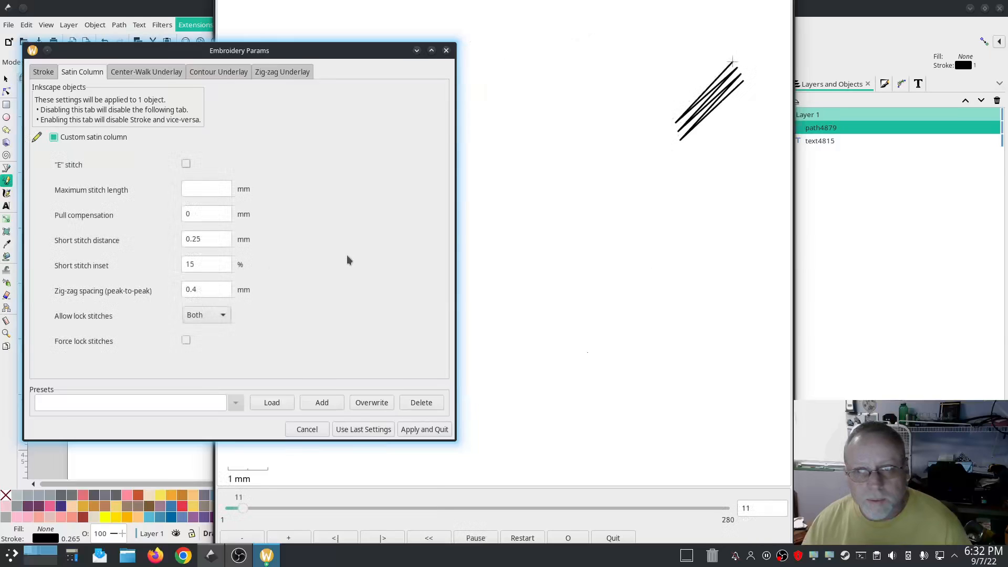
left_click(425, 429)
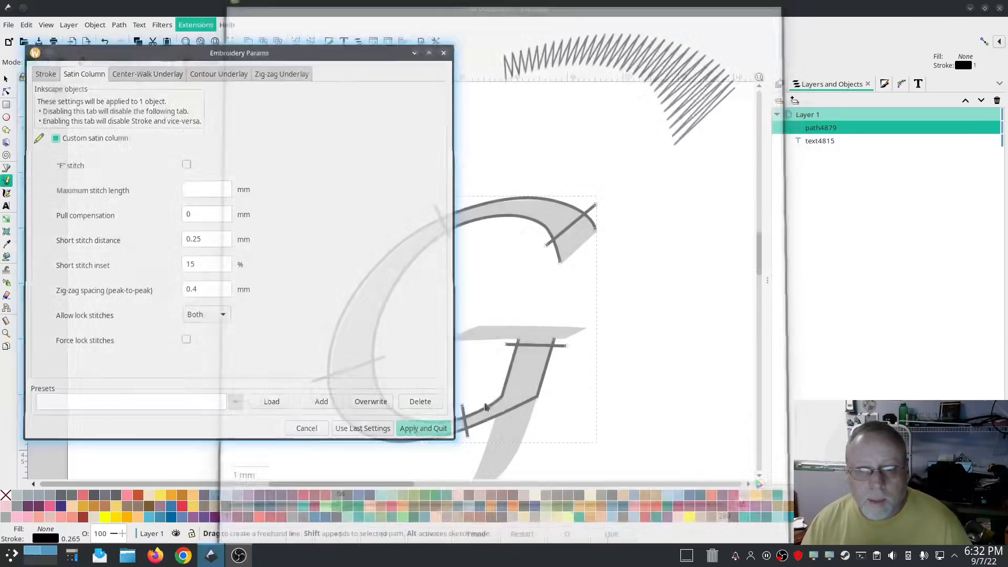
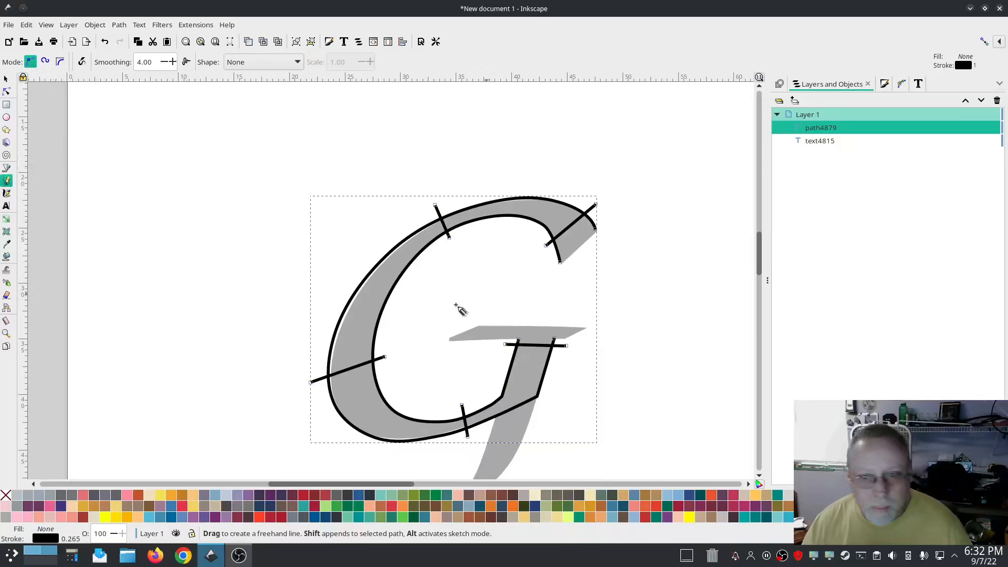
Step: Draw two straight freehand rails along the crossbar's lower and upper edges and combine them into one path
left_click_drag(450, 339, 572, 348)
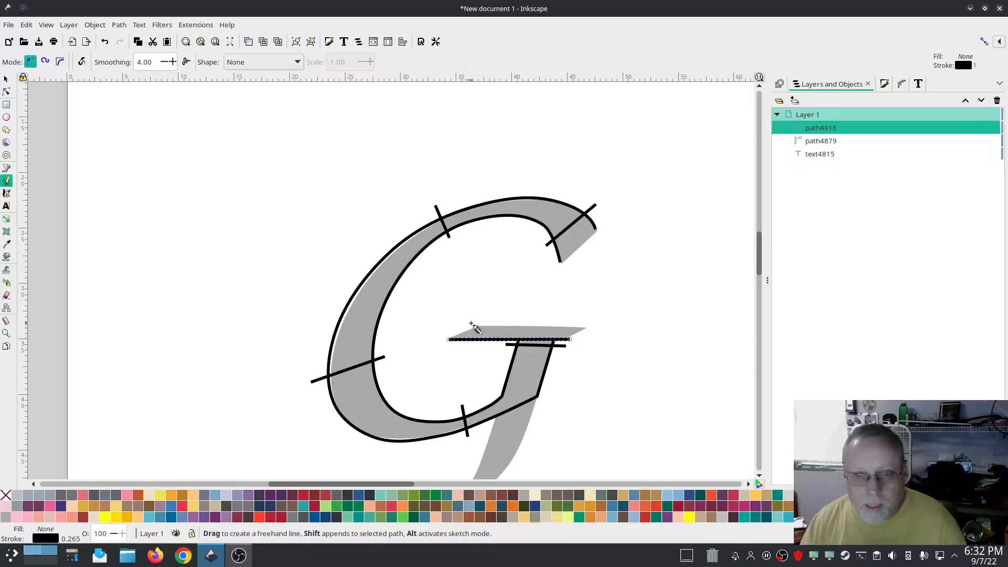
left_click_drag(471, 326, 587, 328)
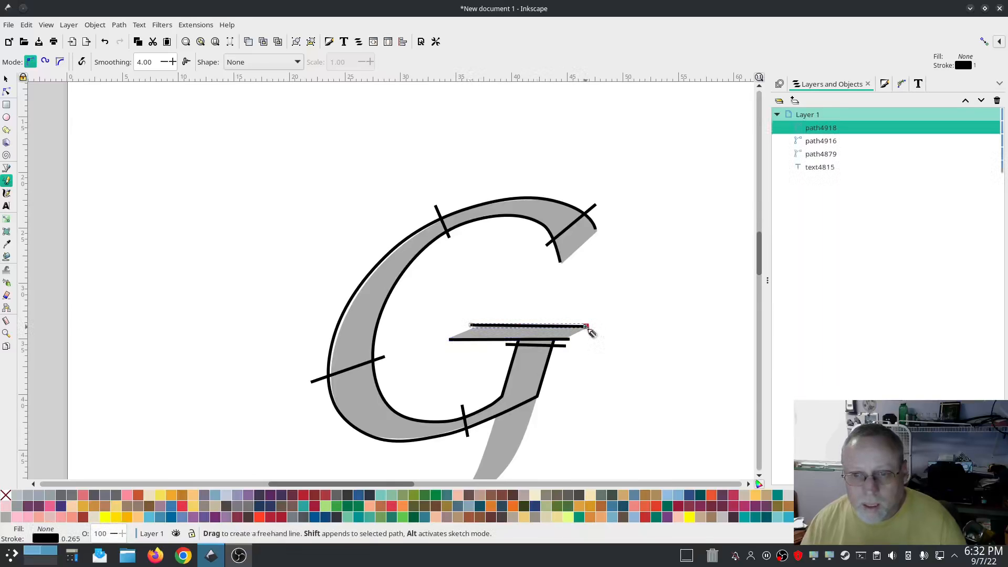
left_click(825, 143, "shift")
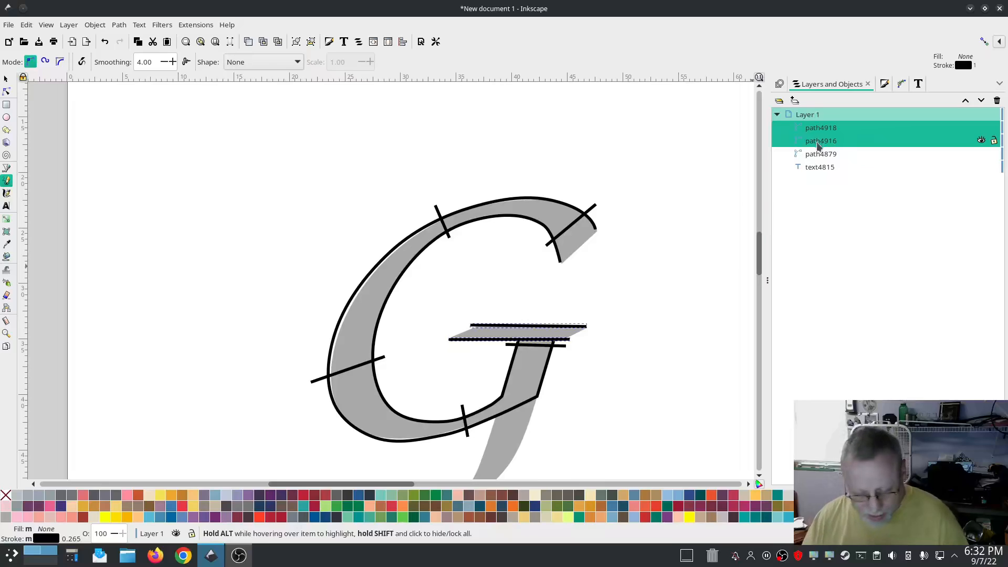
key("ctrl+k")
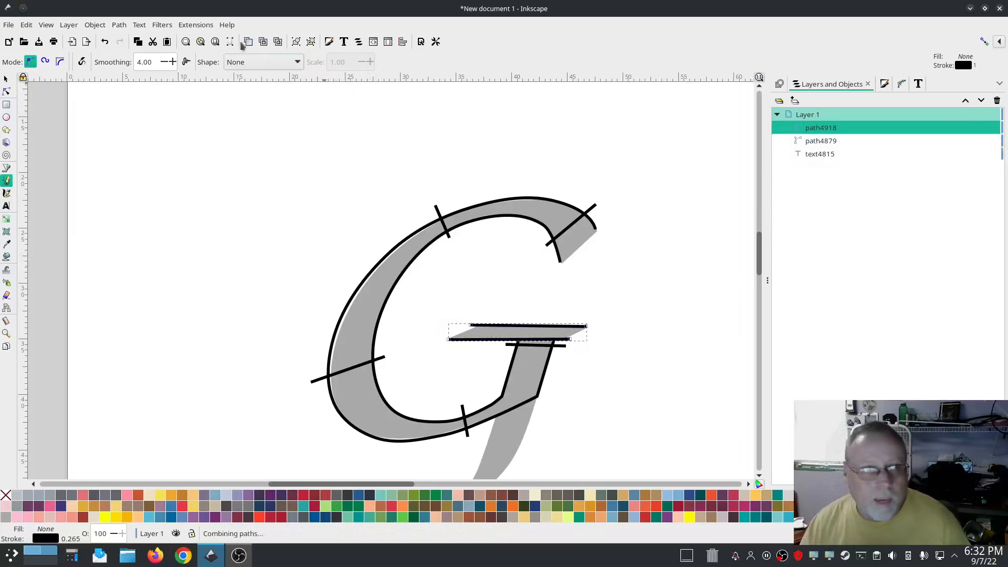
Step: Enable Custom satin column for the crossbar path in the Ink/Stitch Params and apply it
left_click(195, 25)
mouse_move(206, 168)
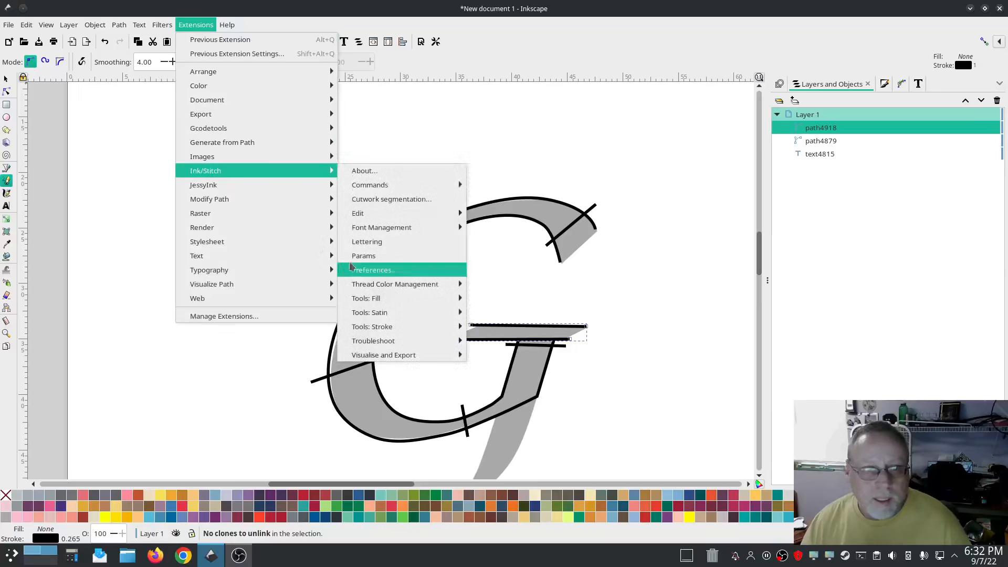
left_click(371, 270)
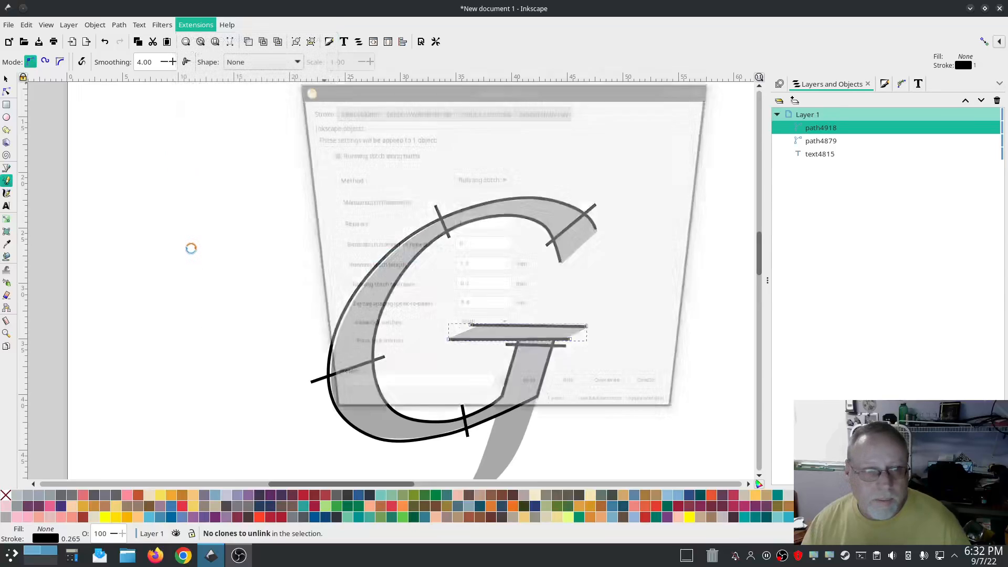
left_click_drag(320, 85, 129, 82)
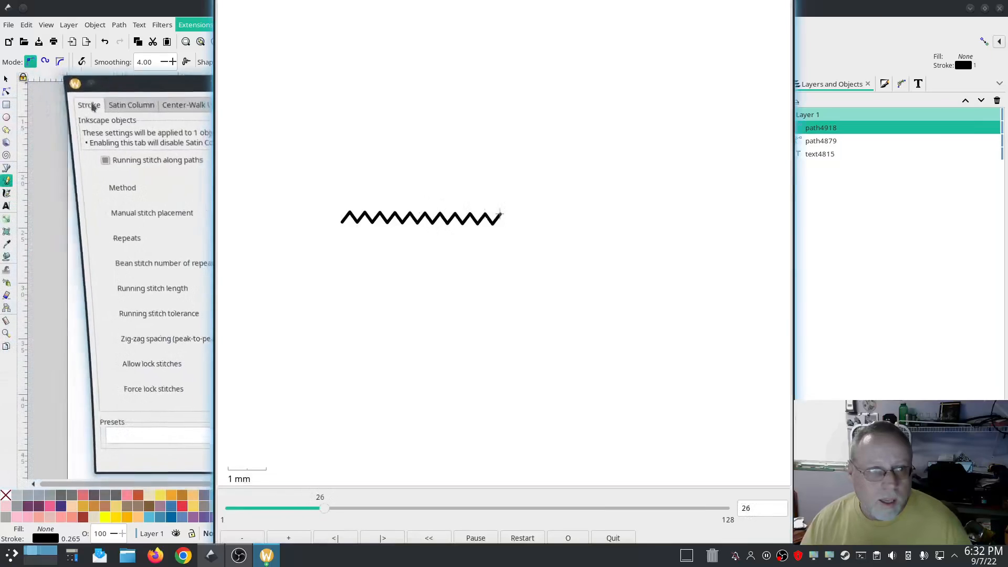
left_click(117, 105)
left_click(96, 173)
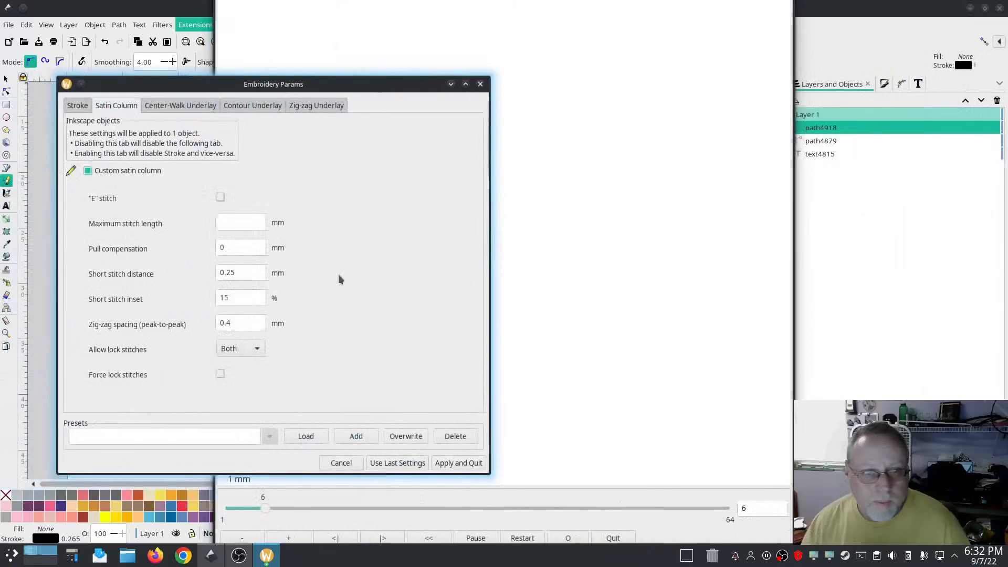
left_click(455, 469)
Step: Draw the G tail's inner rail with the Pen tool as straight segments, from the bowl's lower edge to the tail's upper tip
scroll(629, 380, "down", 6)
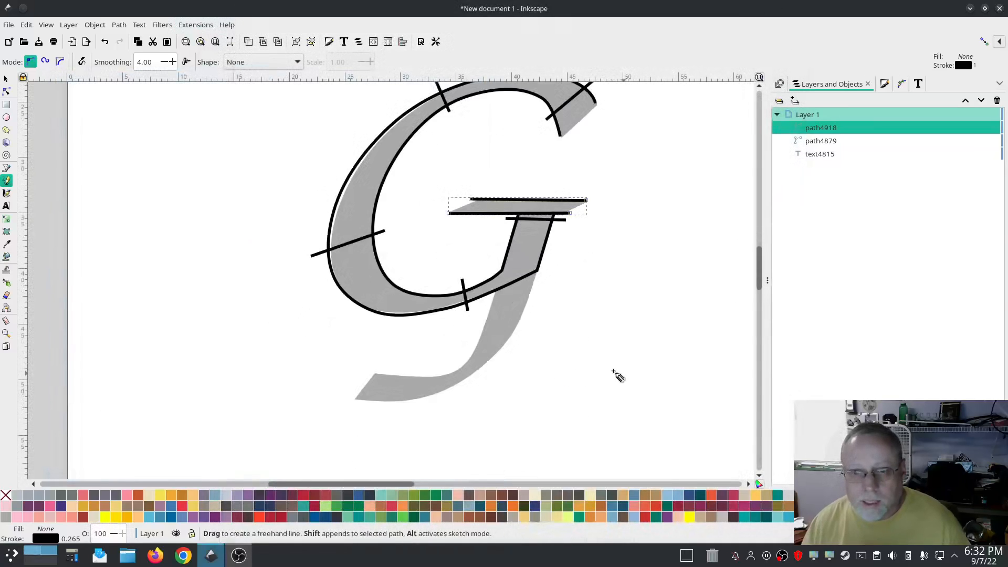
left_click(8, 169)
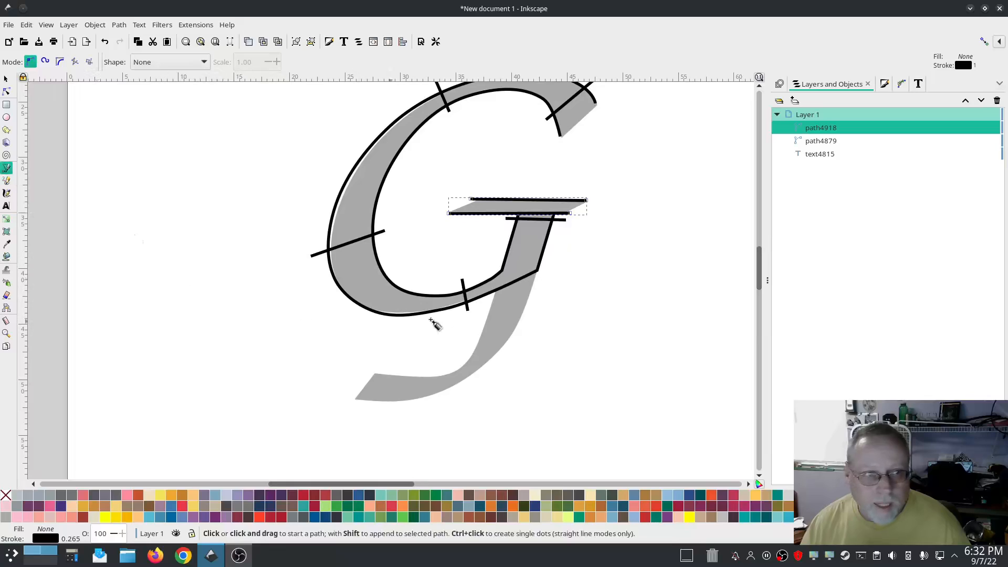
left_click(495, 288)
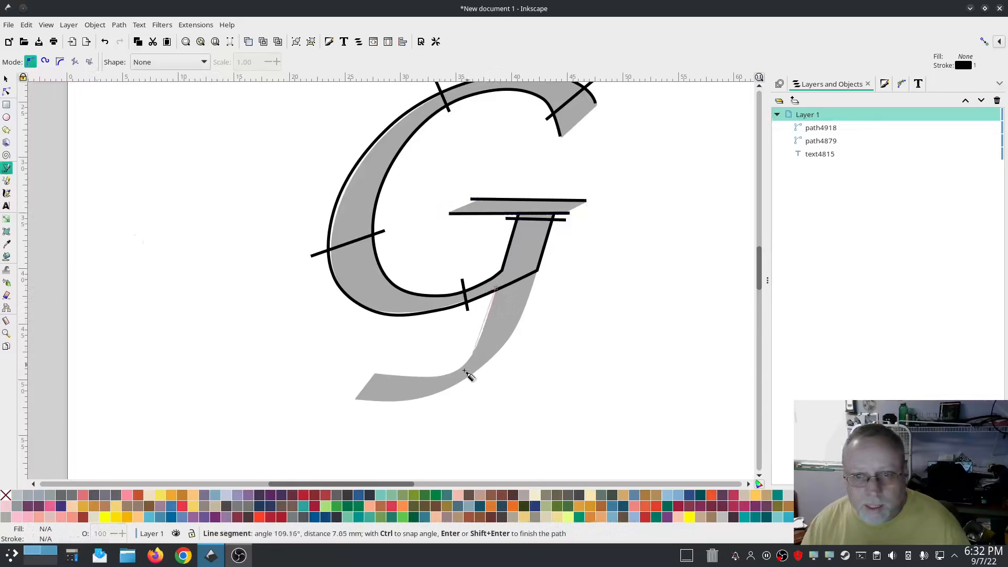
left_click(472, 355)
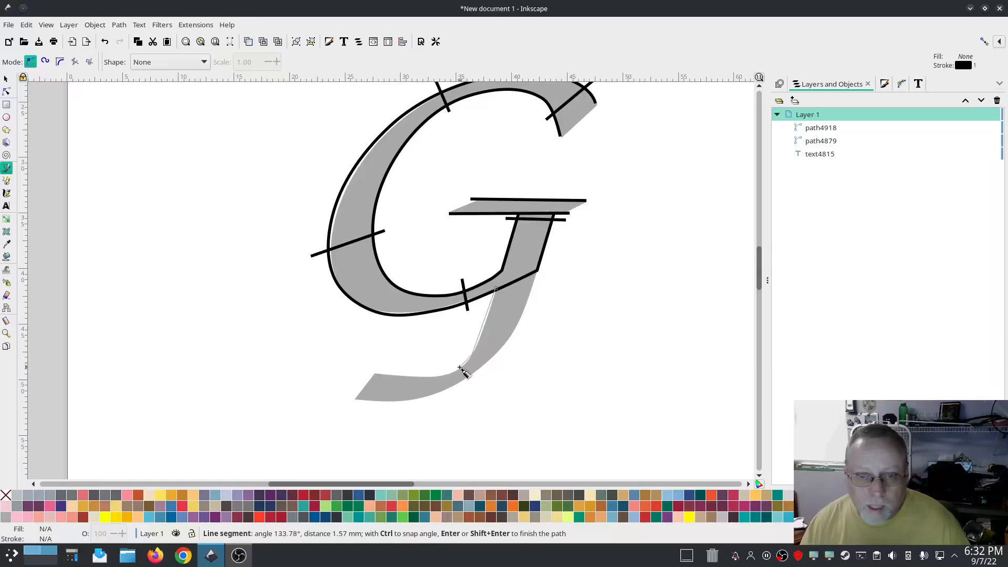
left_click(453, 372)
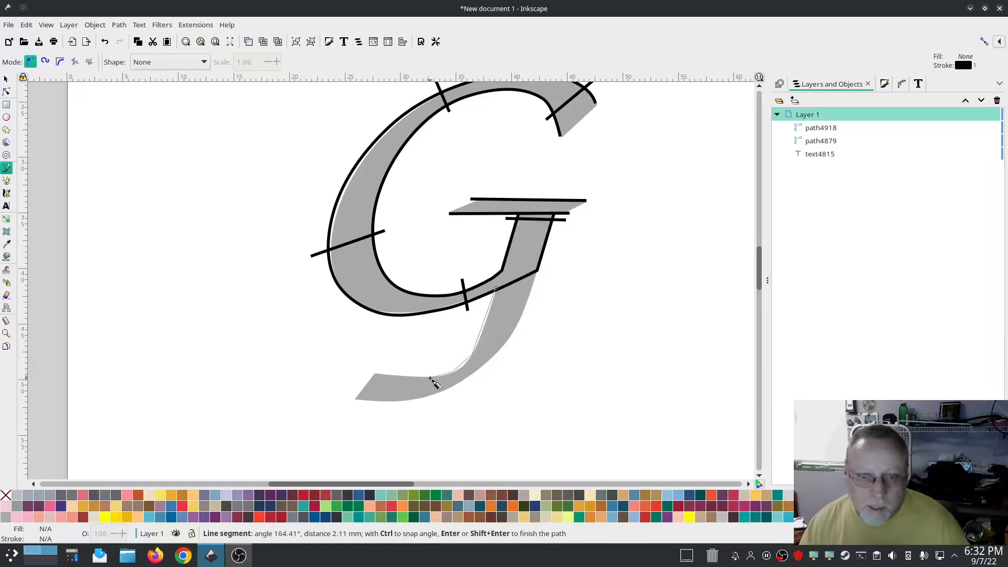
left_click(430, 375)
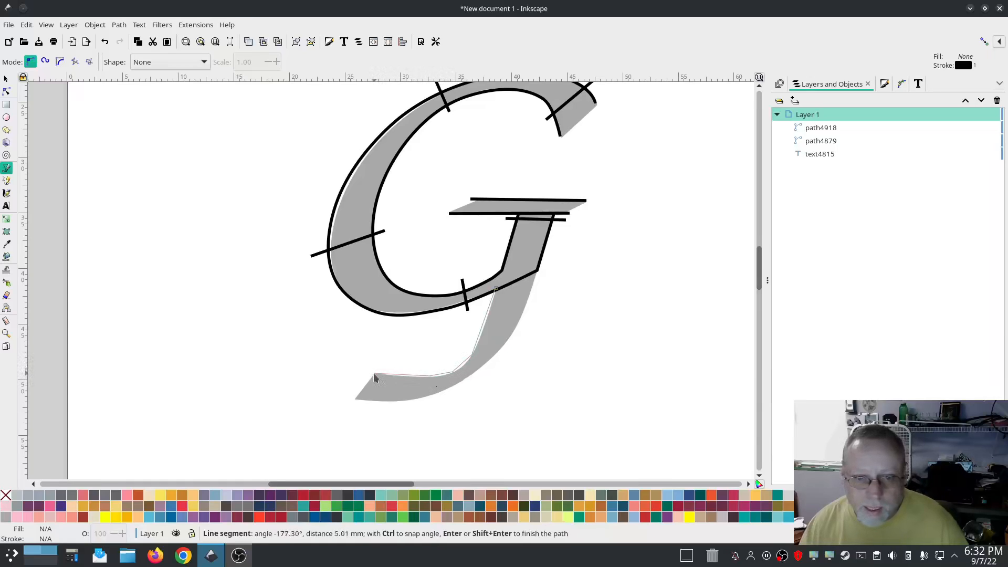
double_click(373, 373)
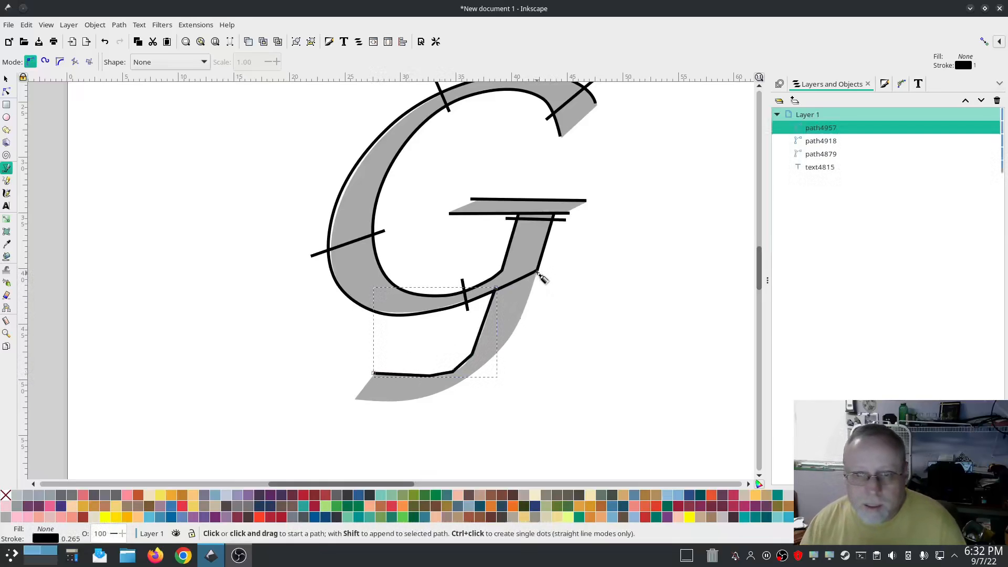
Step: Draw the tail's outer rail with straight Pen segments, from the stem's outer corner along the lower edge to the tail's tip
left_click(537, 272)
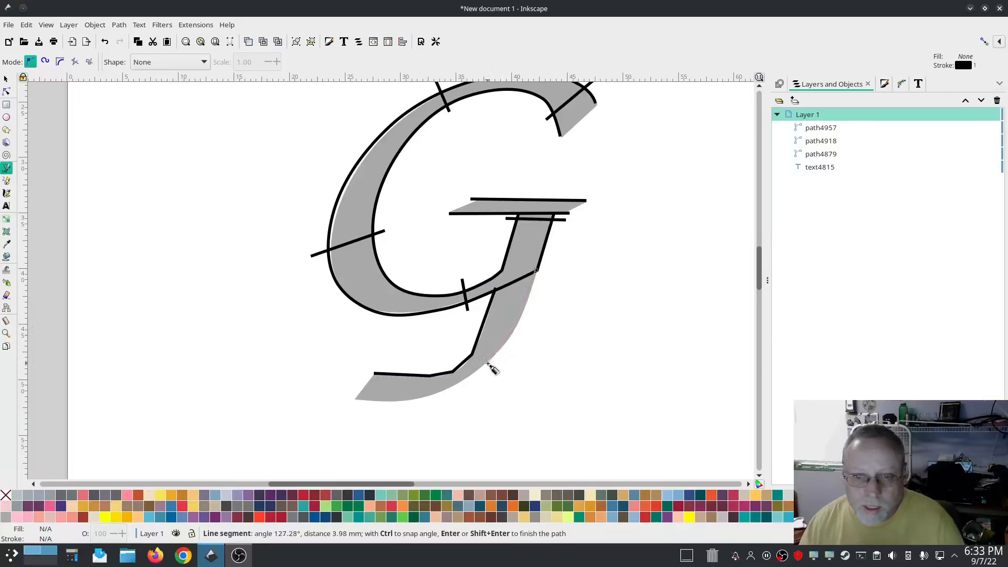
left_click(466, 386)
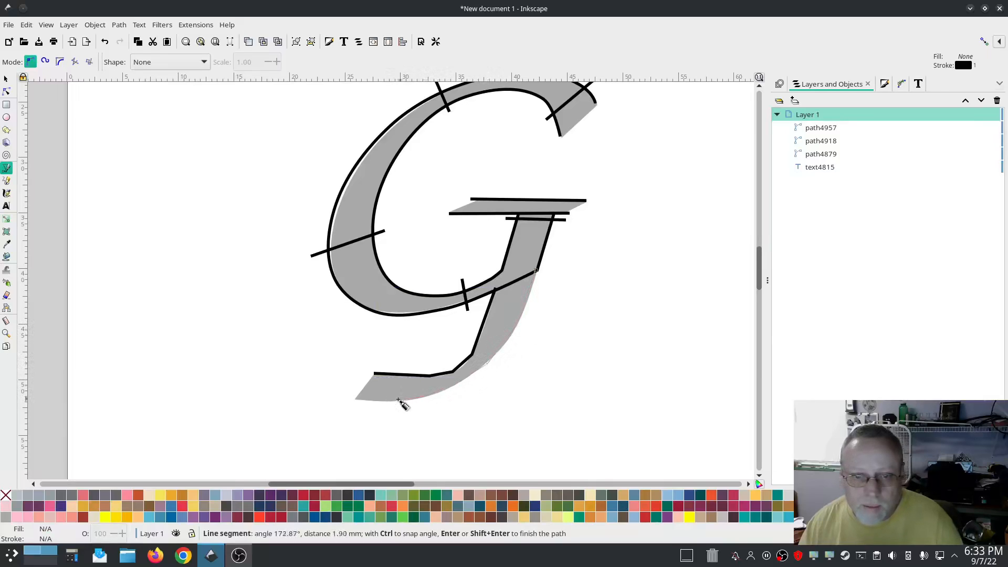
left_click(391, 401)
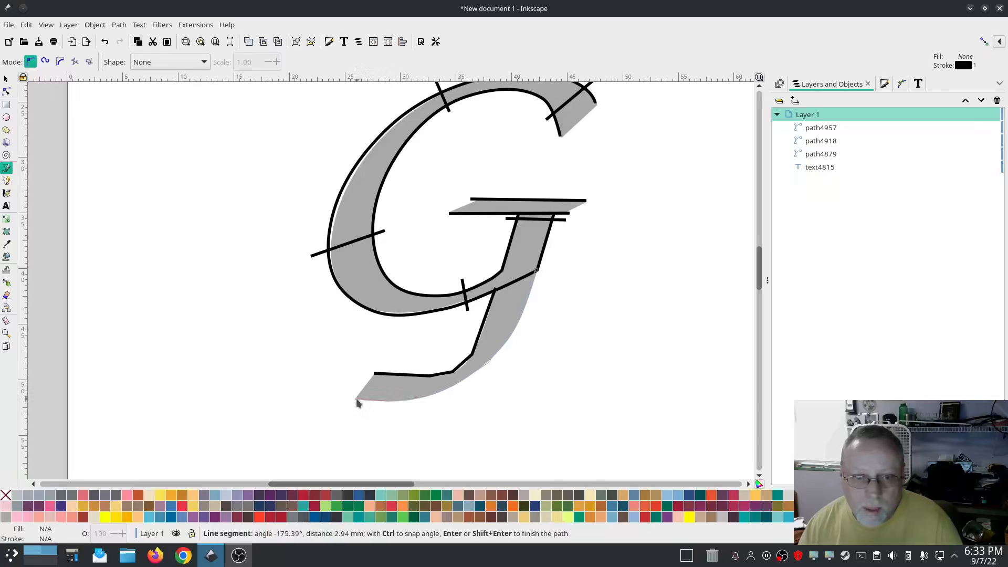
double_click(357, 402)
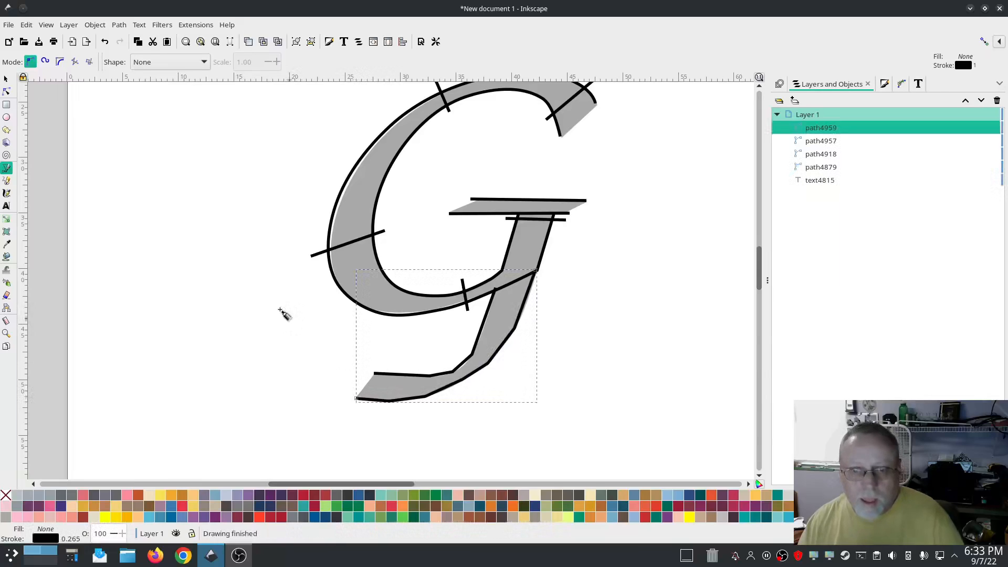
Step: Make all nodes of both tail rails auto-smooth
left_click(6, 92)
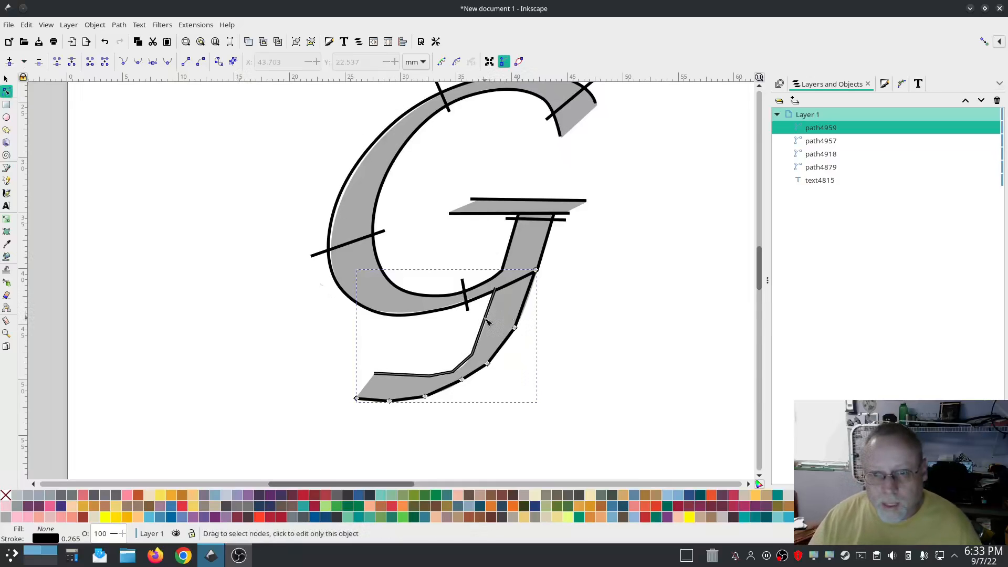
left_click(487, 321, "shift")
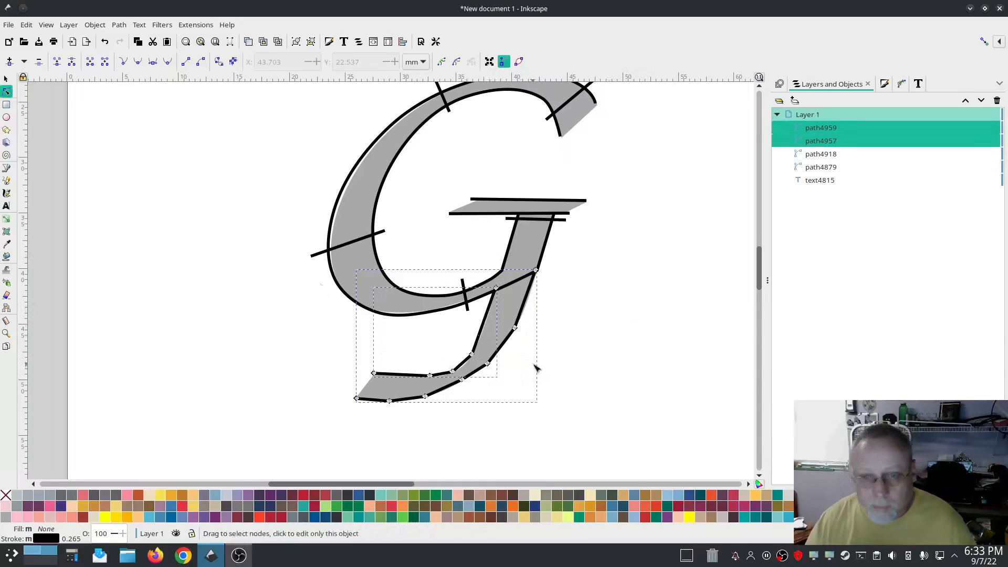
key("ctrl+a")
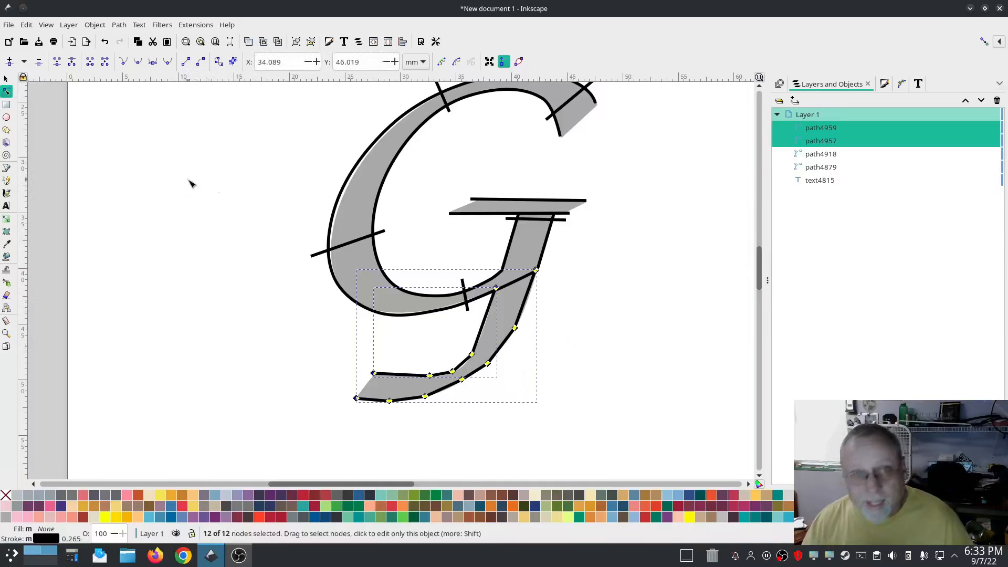
left_click(168, 63)
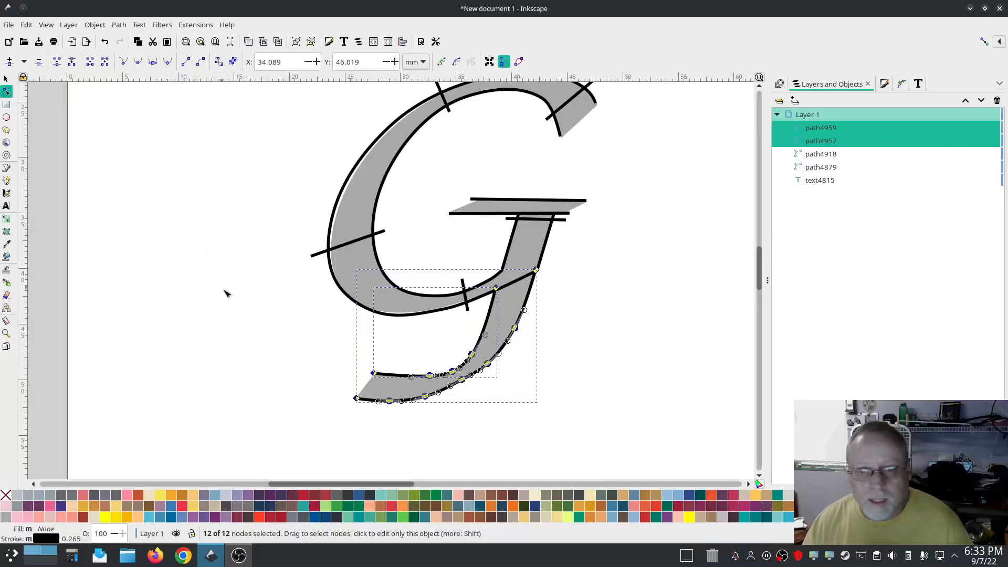
key("Escape")
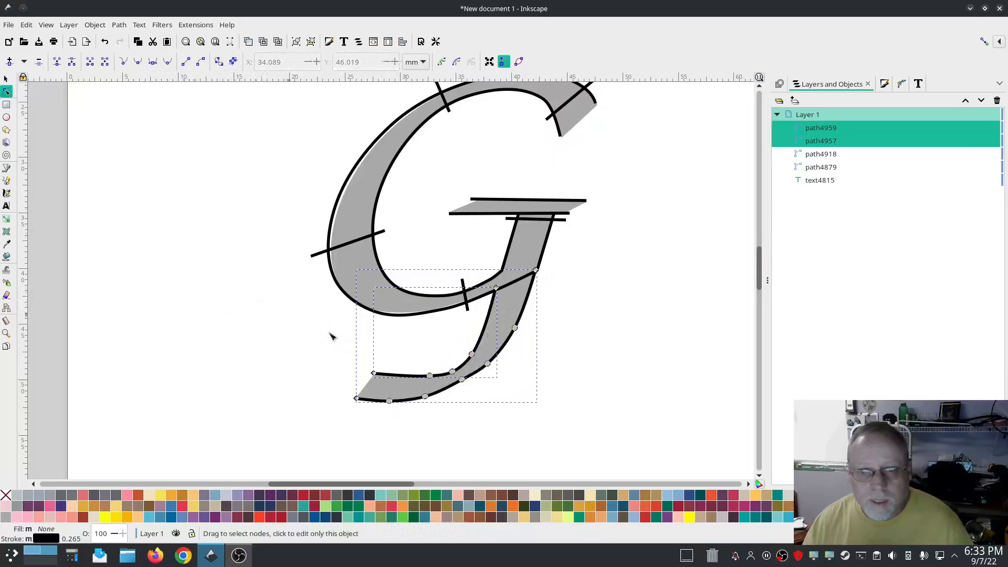
Step: Nudge one middle node on each tail rail to fit the letter outline, and combine the two rails into one path
left_click(462, 380)
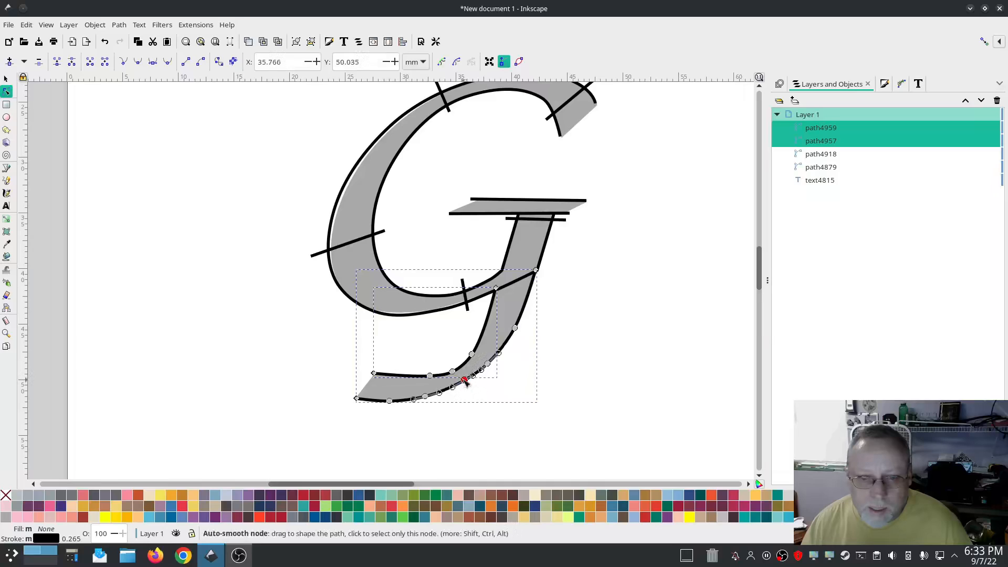
left_click(454, 370)
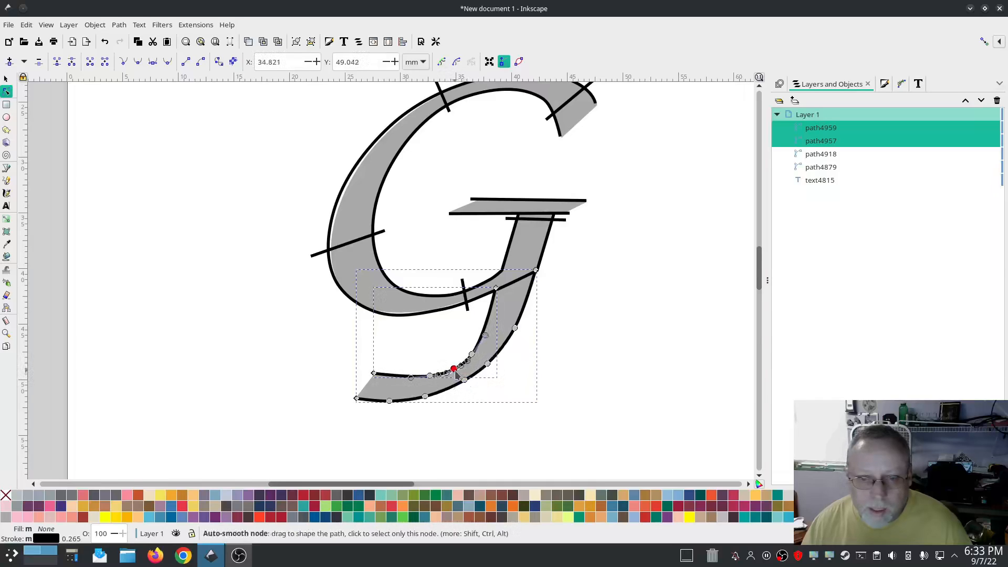
key("Escape")
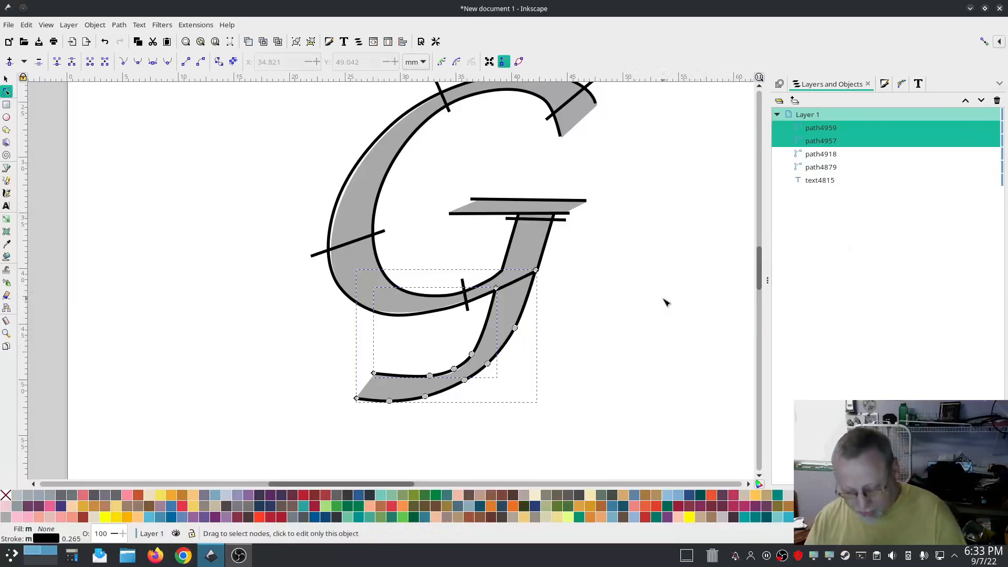
key("Delete")
Step: Try to enable Custom satin column for the combined tail rails in the Ink/Stitch Params
left_click(194, 25)
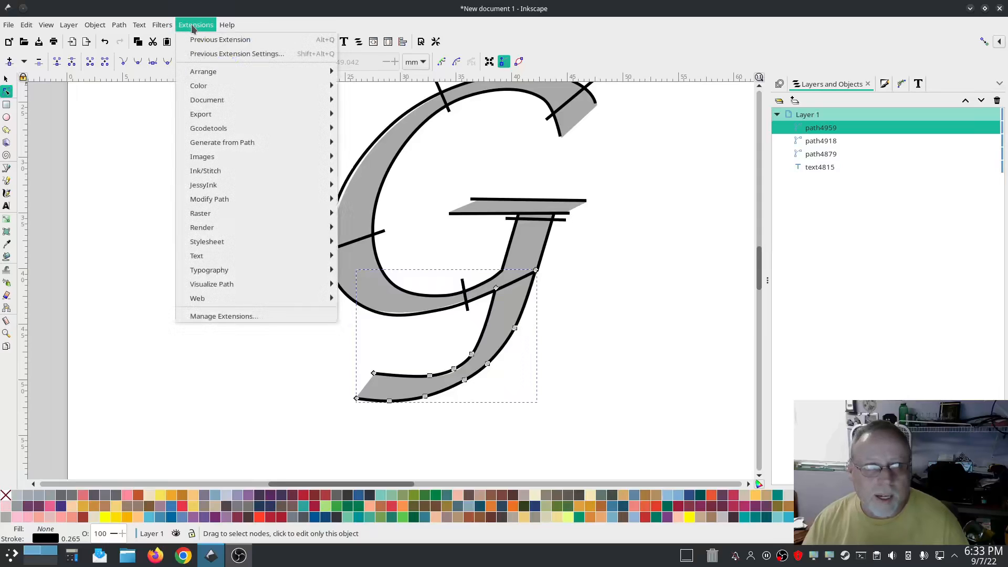
mouse_move(263, 172)
left_click(361, 257)
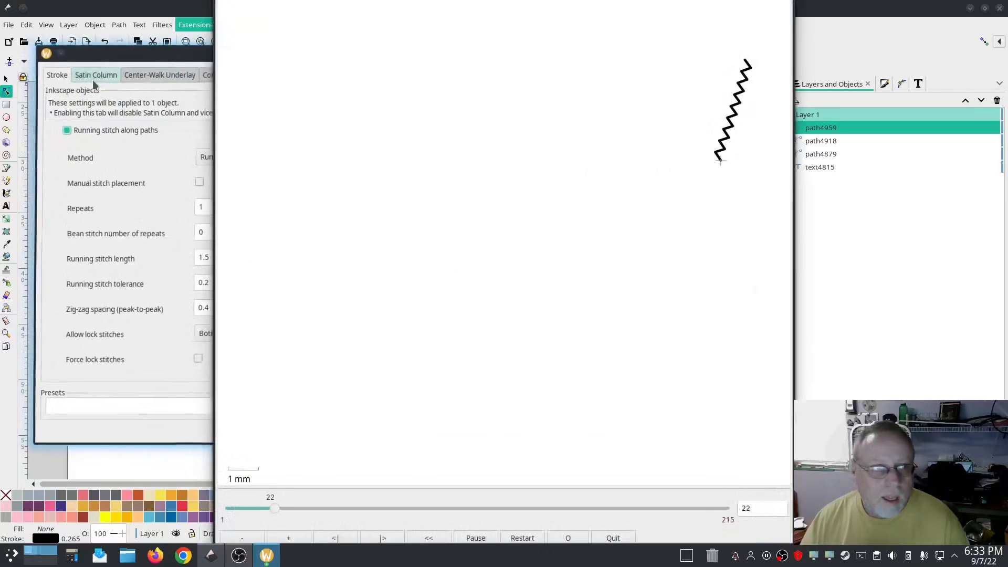
left_click(94, 79)
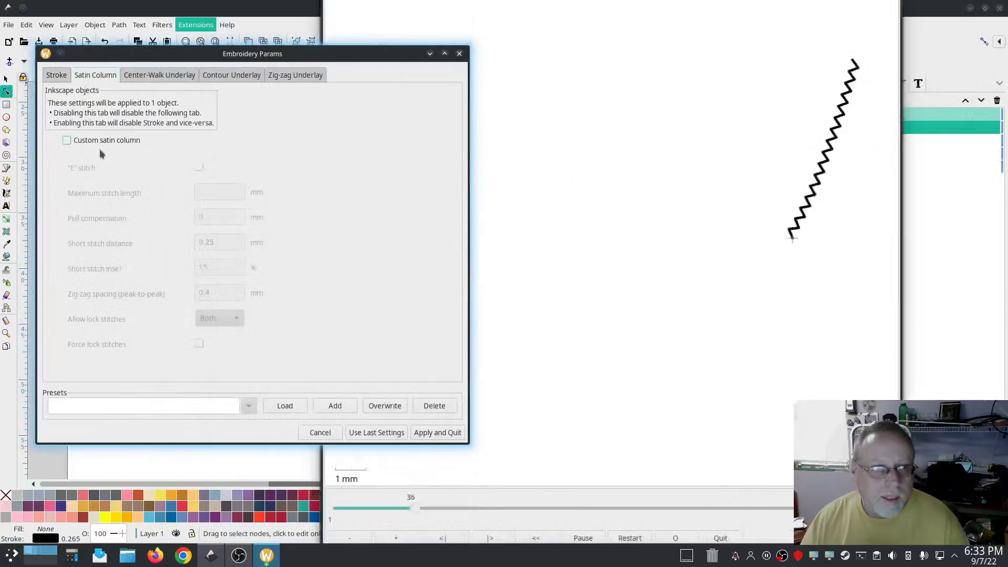
left_click(69, 140)
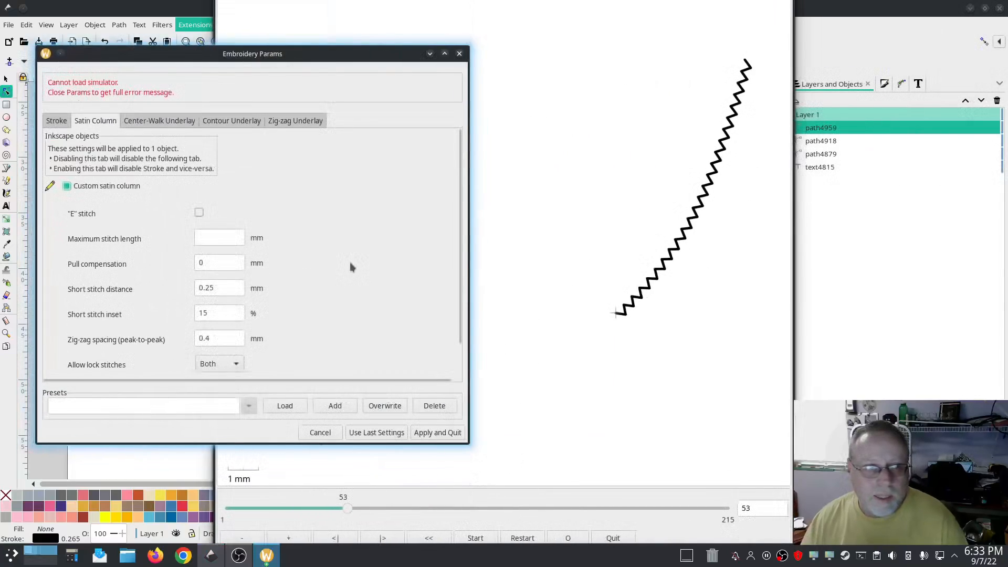
left_click(319, 436)
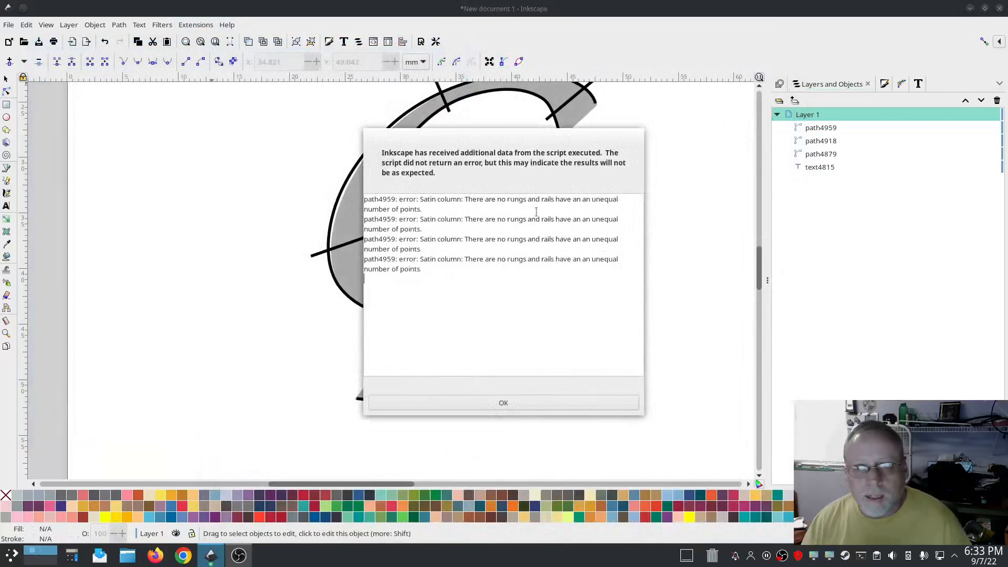
left_click(504, 403)
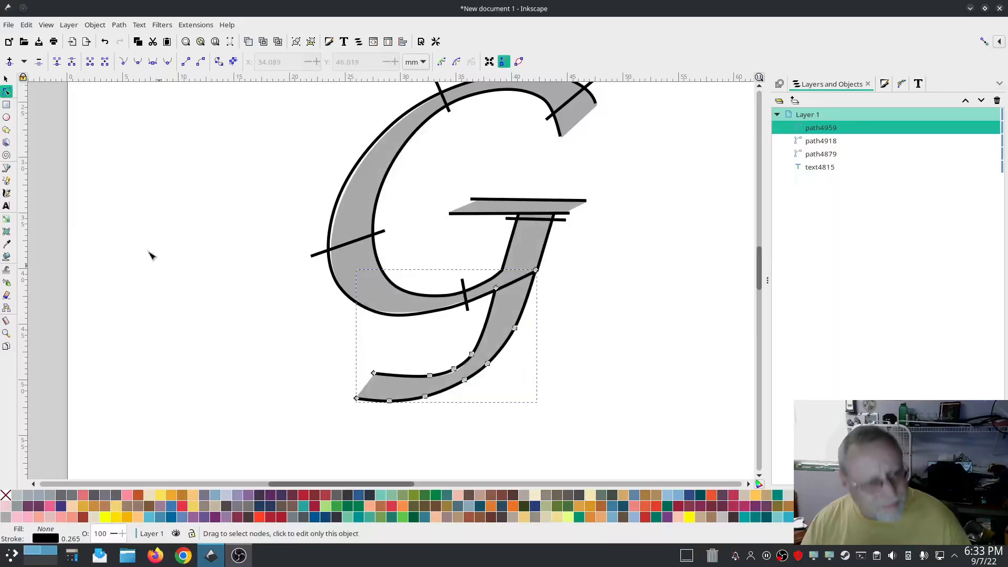
Step: Draw three straight freehand rungs across both tail rails, below the bowl, at the lower bend and near the tail's tip
left_click(7, 181)
left_click(477, 314)
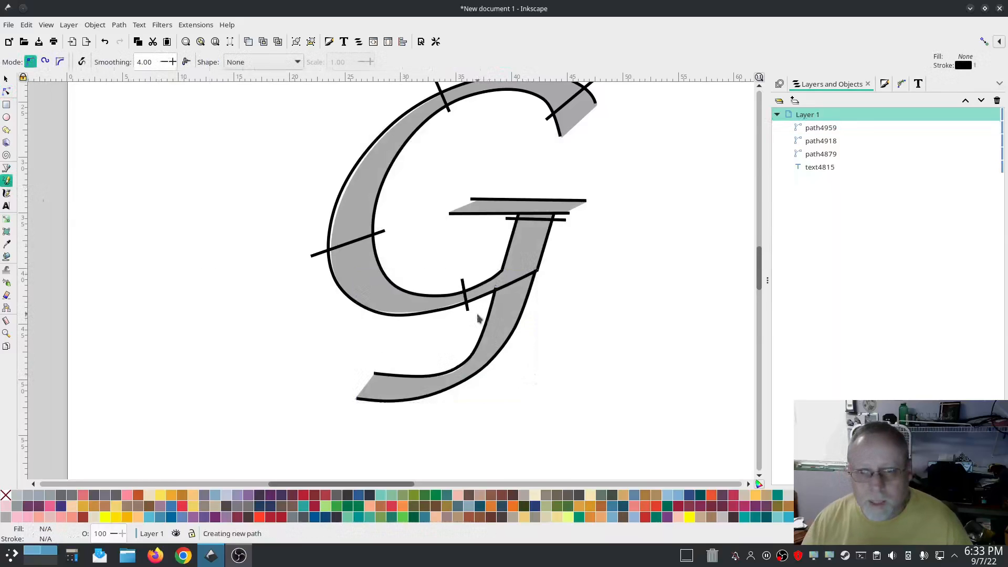
left_click(534, 307)
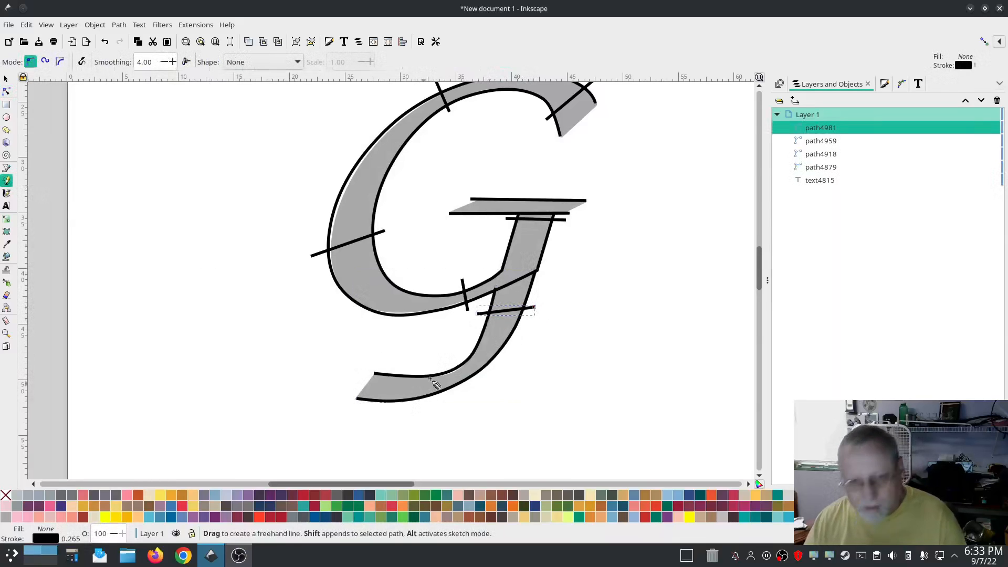
left_click(464, 389)
left_click(387, 363)
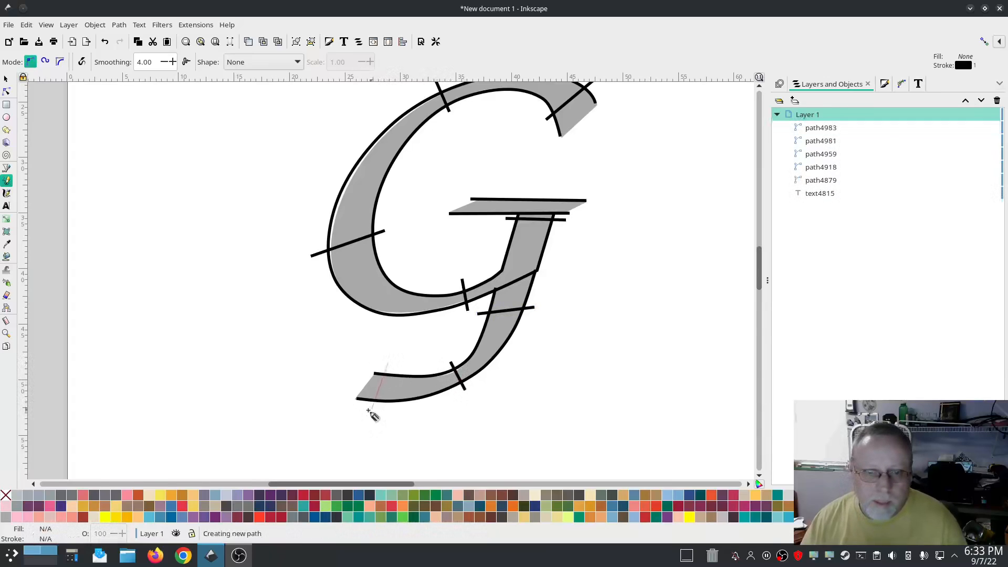
left_click(368, 410)
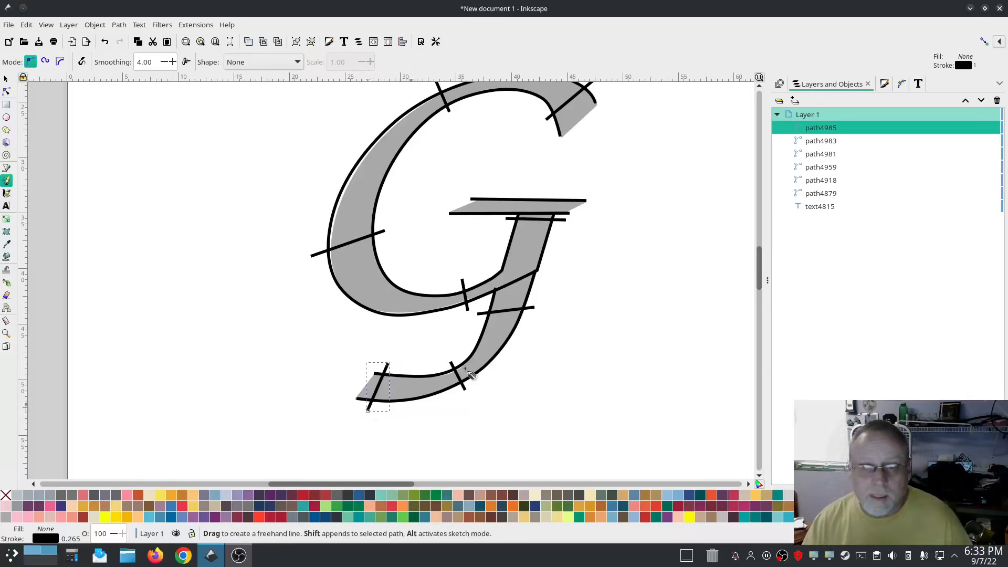
Step: Combine the two tail rails and their three rungs into a single path
left_click(818, 180)
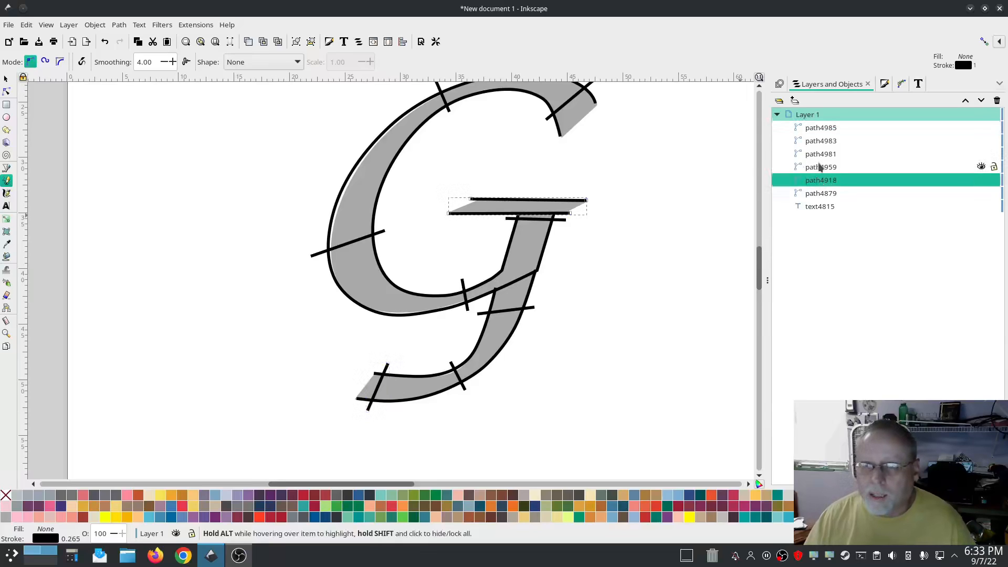
left_click(819, 167)
left_click(817, 129, "shift")
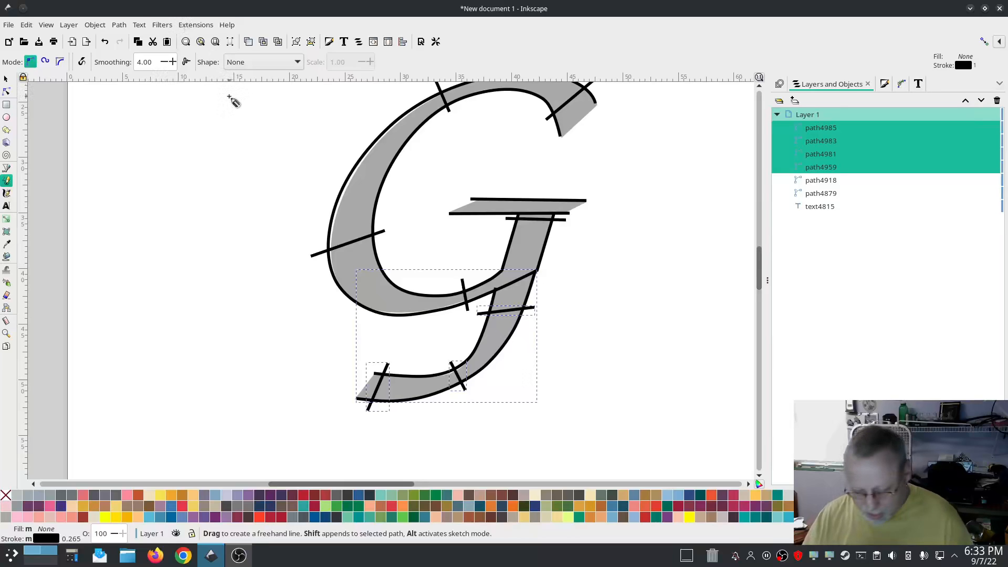
key("ctrl+k")
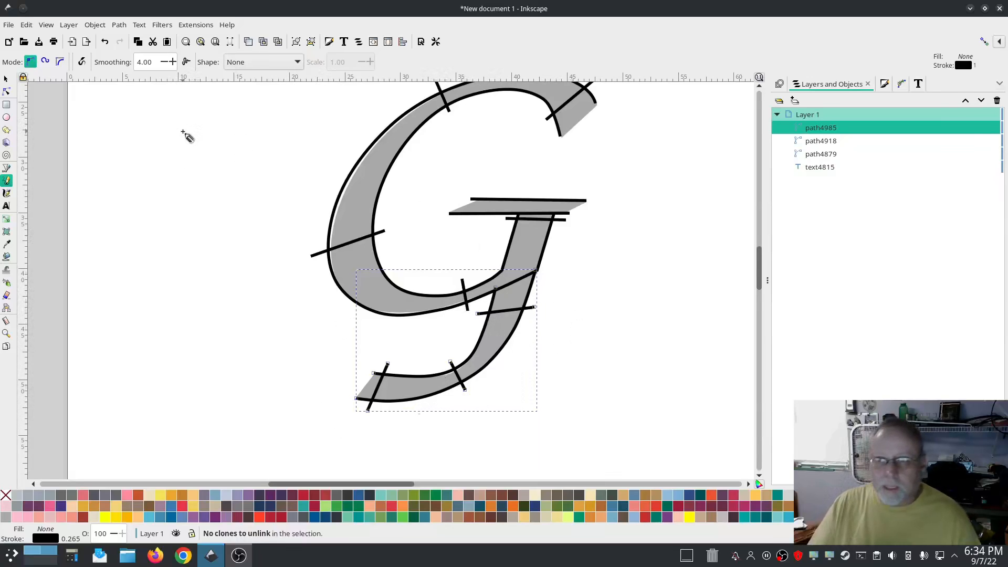
Step: Enable Custom satin column for the combined tail path in the Ink/Stitch Params and apply it
left_click(186, 24)
mouse_move(217, 176)
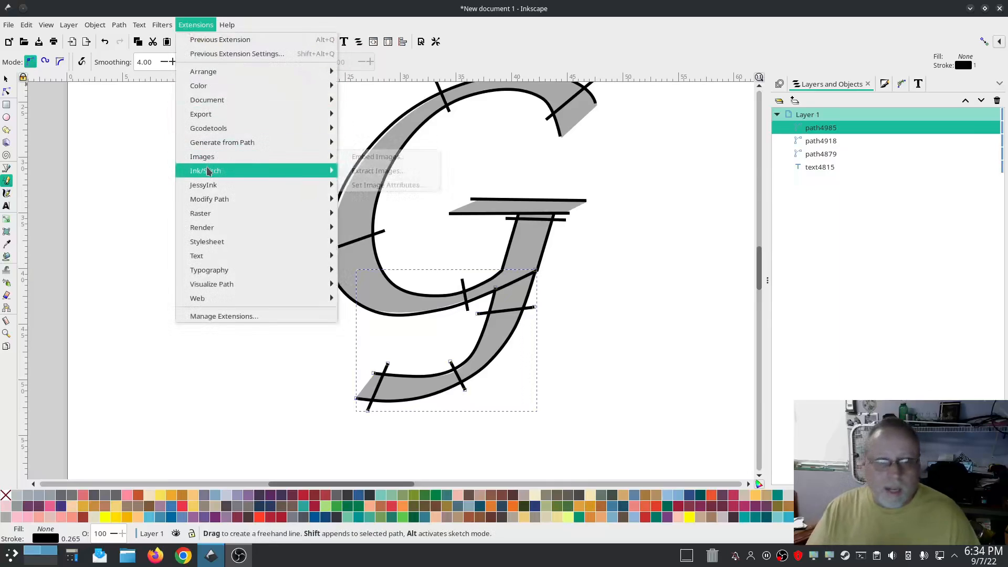
left_click(410, 256)
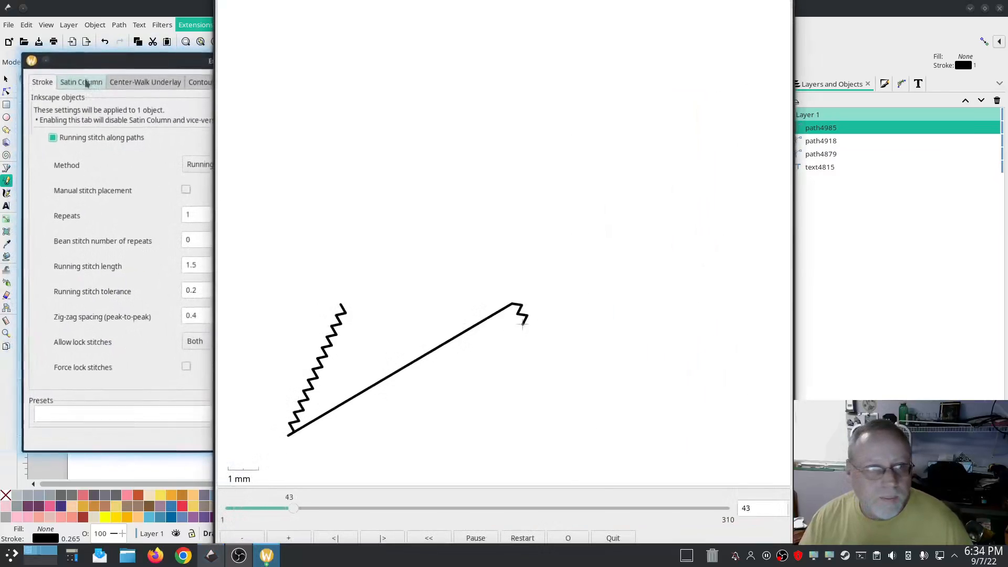
left_click(80, 82)
left_click(51, 147)
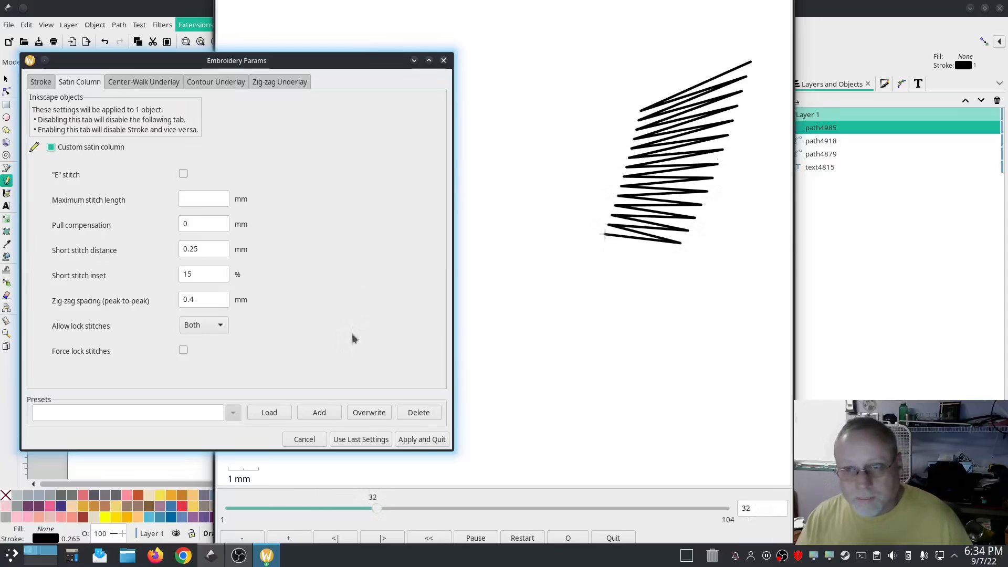
left_click(431, 443)
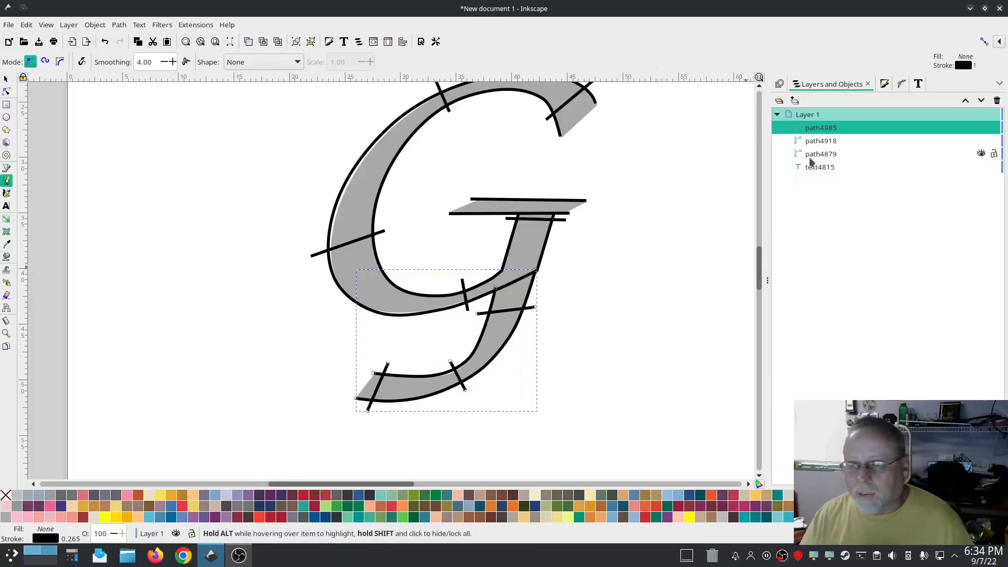
Step: Delete the gray template text of the letter G, leaving only the three satin column paths
left_click(819, 167)
key("Delete")
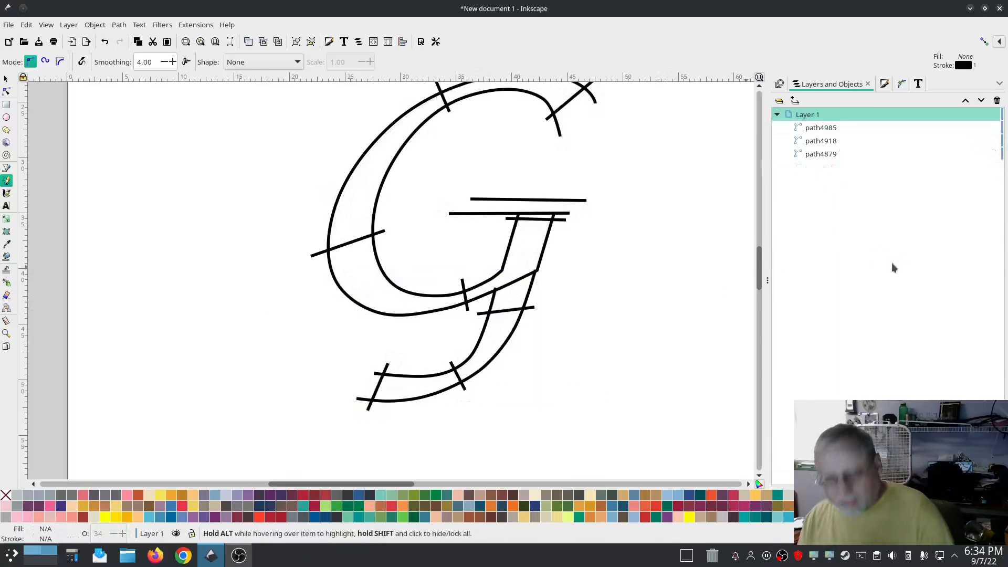
scroll(688, 278, "up", 3)
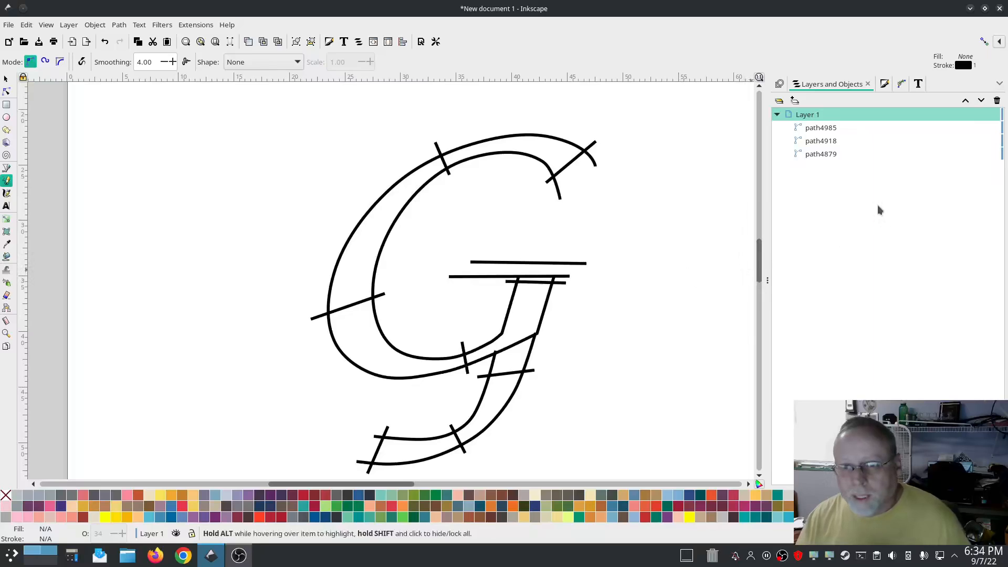
Step: Auto-route the bowl, crossbar and tail satin columns together with Ink/Stitch's Auto-Route Satin Columns
left_click(822, 154)
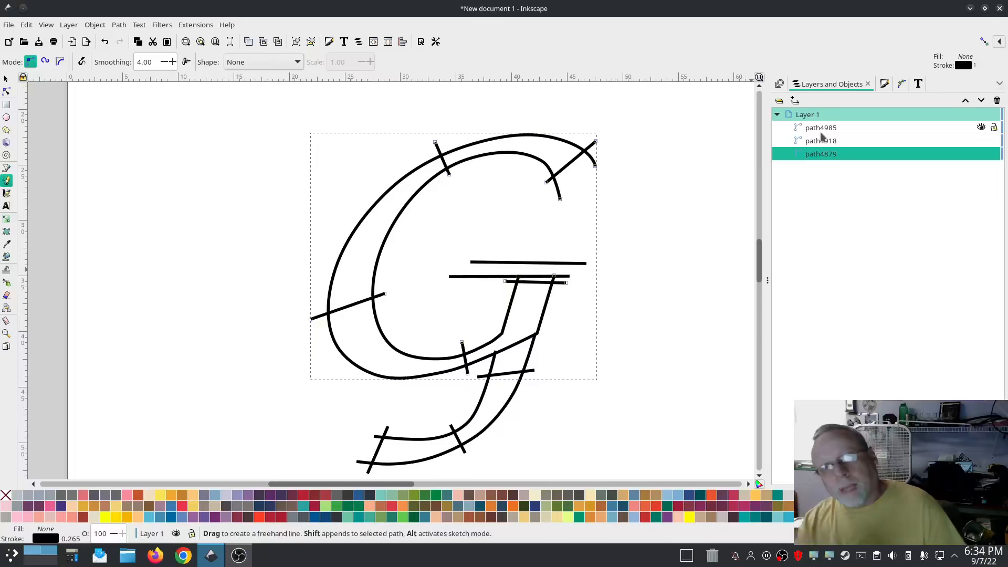
left_click(822, 133, "shift")
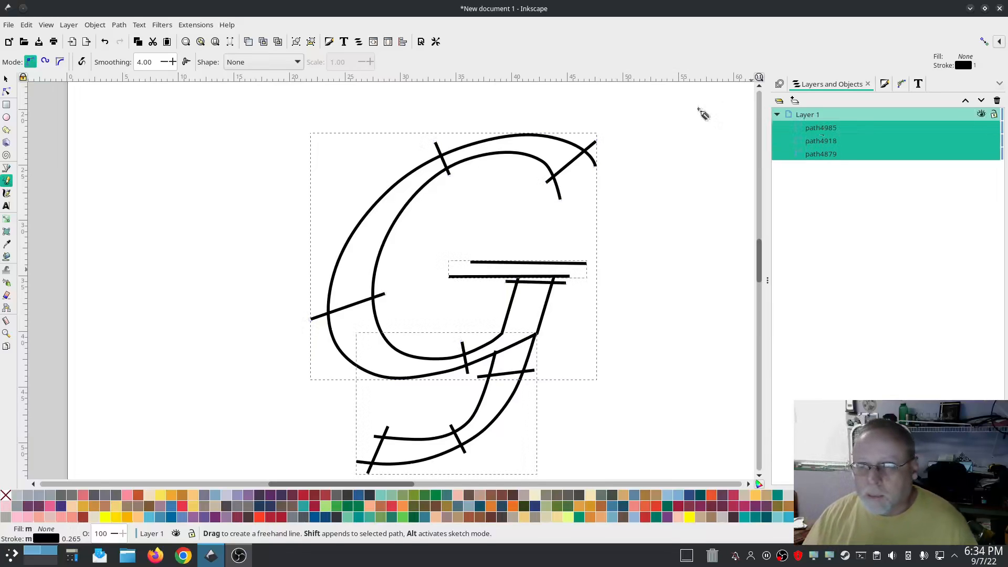
left_click(195, 25)
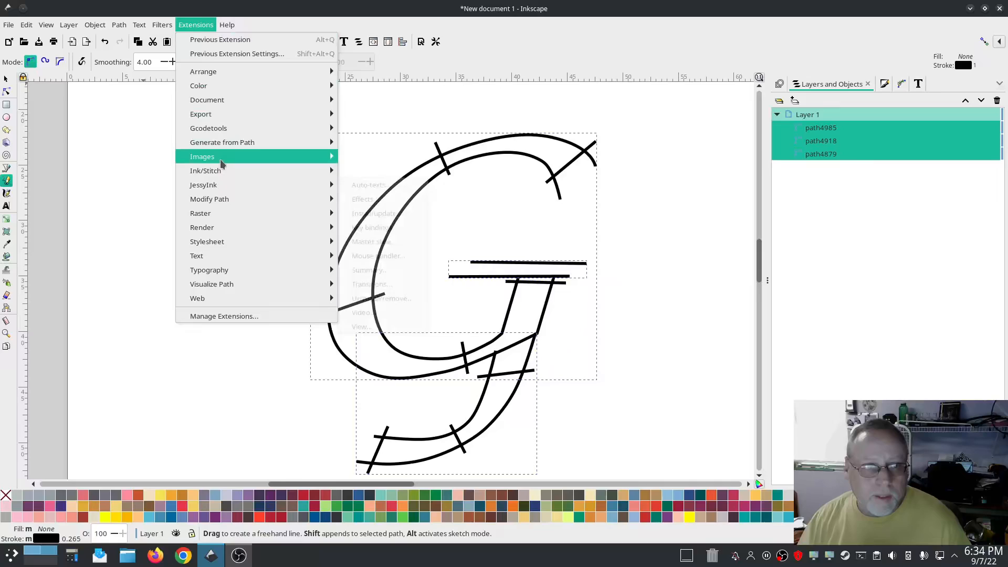
mouse_move(210, 171)
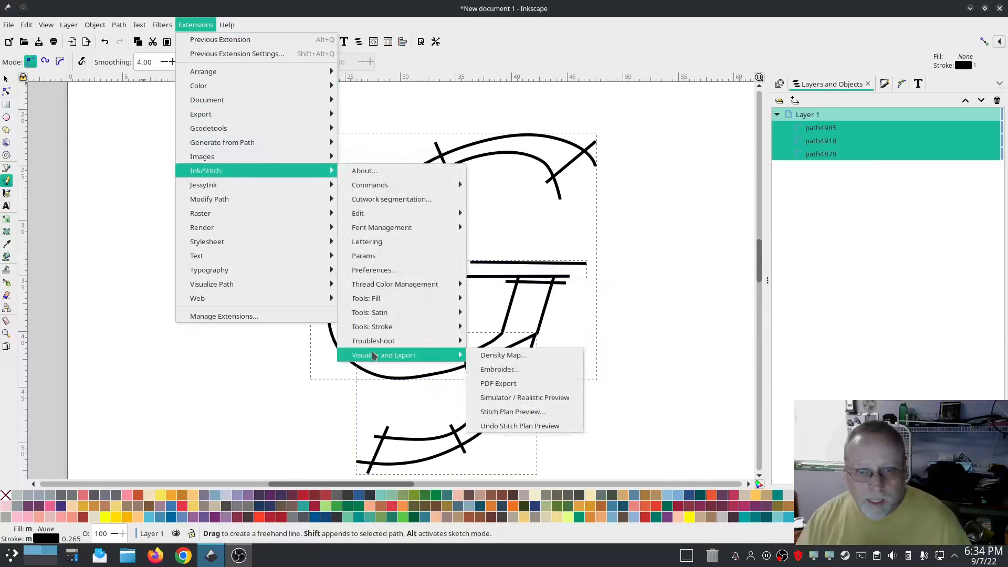
mouse_move(379, 319)
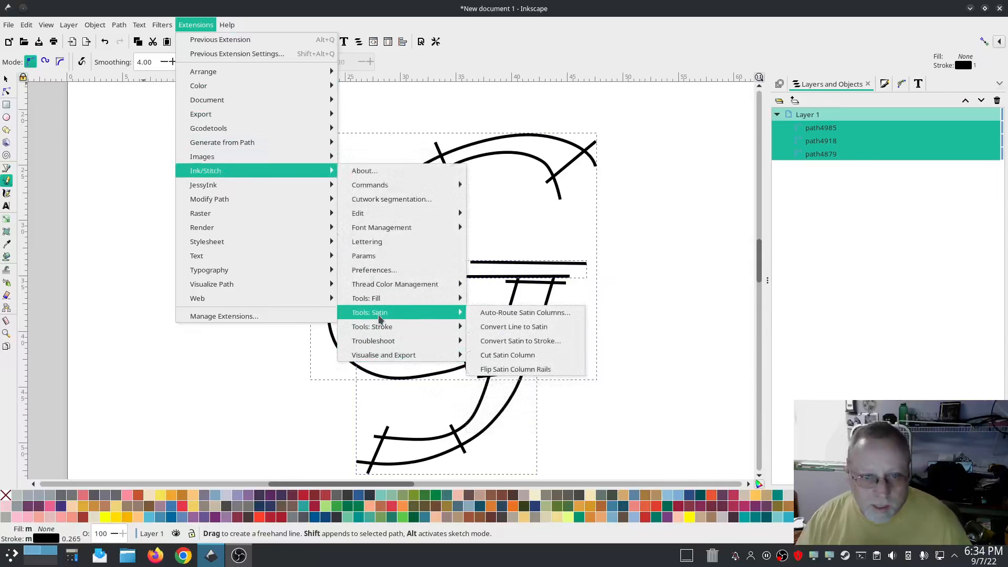
left_click(497, 314)
left_click(550, 315)
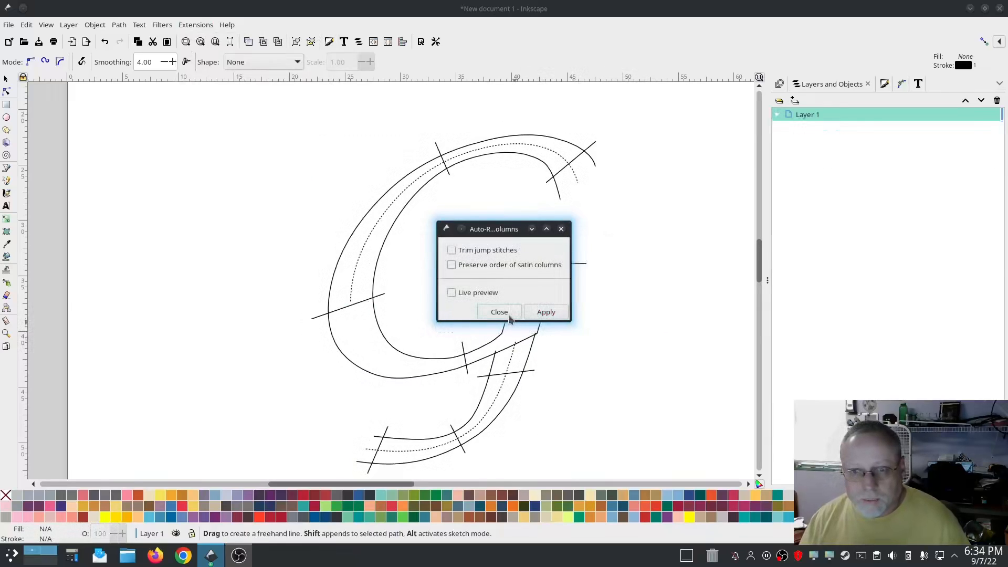
left_click(511, 315)
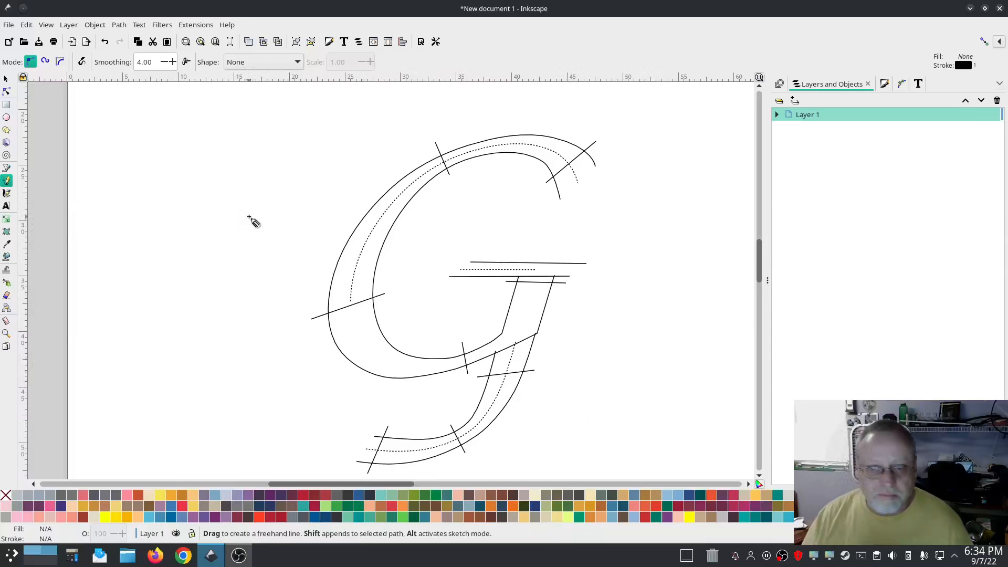
Step: Run the Ink/Stitch simulator on the routed G at 256 stitches/sec, inspect its realistic preview and close the simulator
left_click_drag(224, 127, 4, 105)
left_click(5, 79)
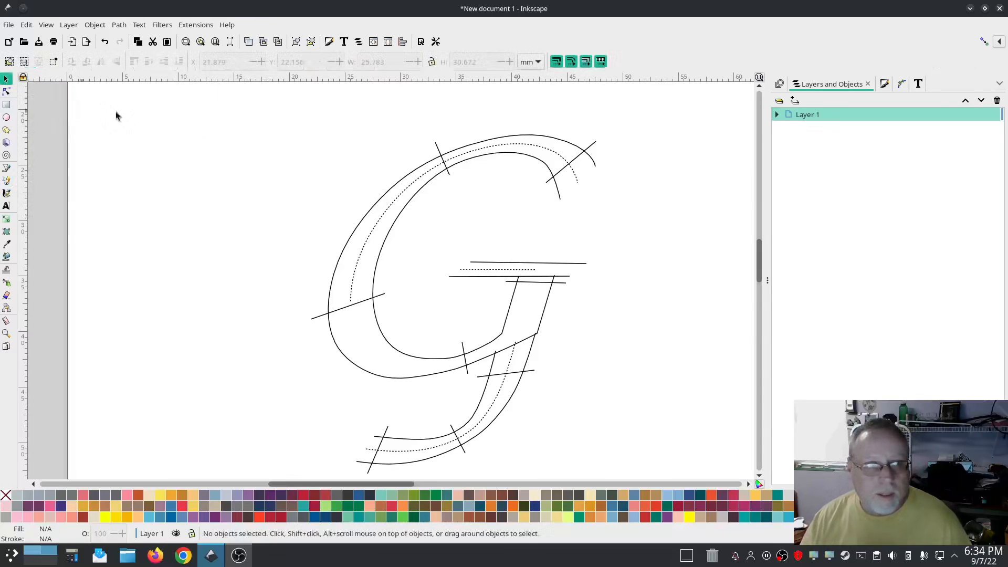
left_click(196, 24)
mouse_move(207, 171)
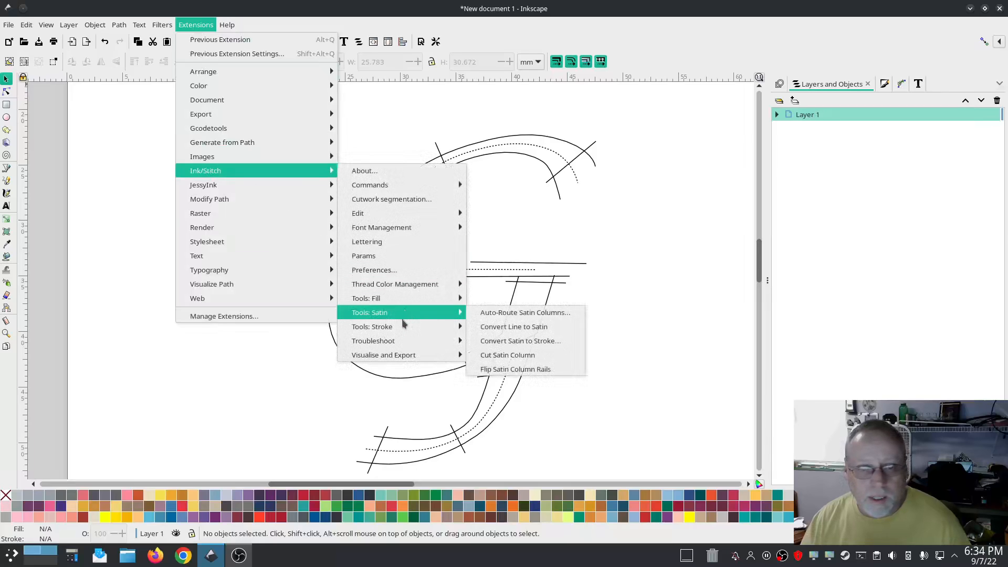
mouse_move(403, 355)
left_click(551, 397)
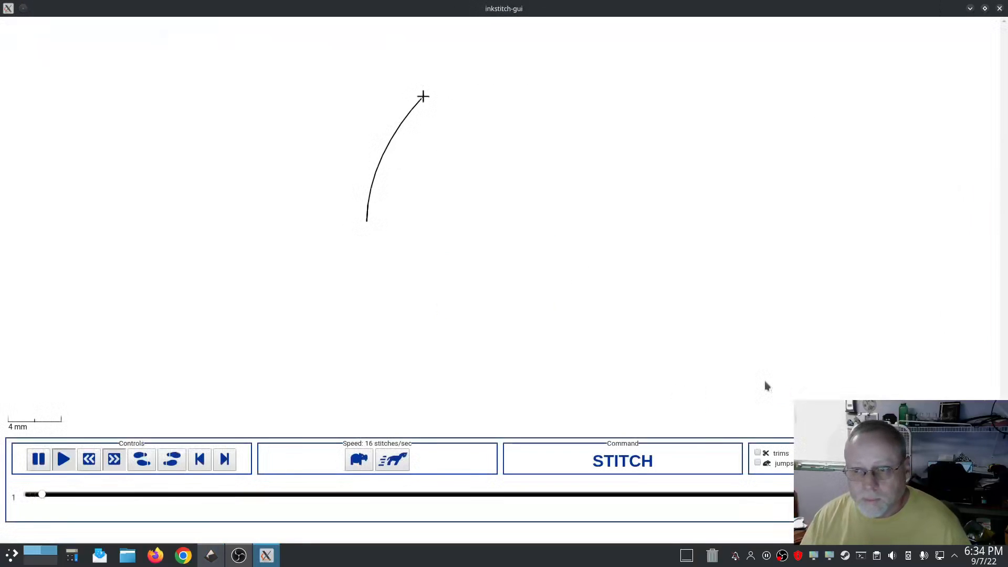
left_click(394, 461)
left_click(394, 460)
left_click(394, 461)
left_click(394, 461)
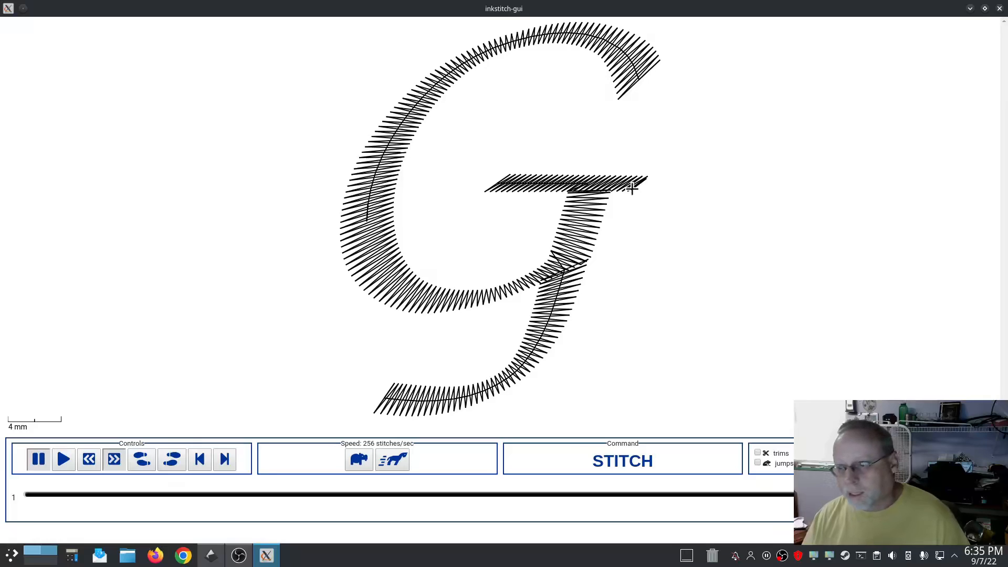
left_click(919, 462)
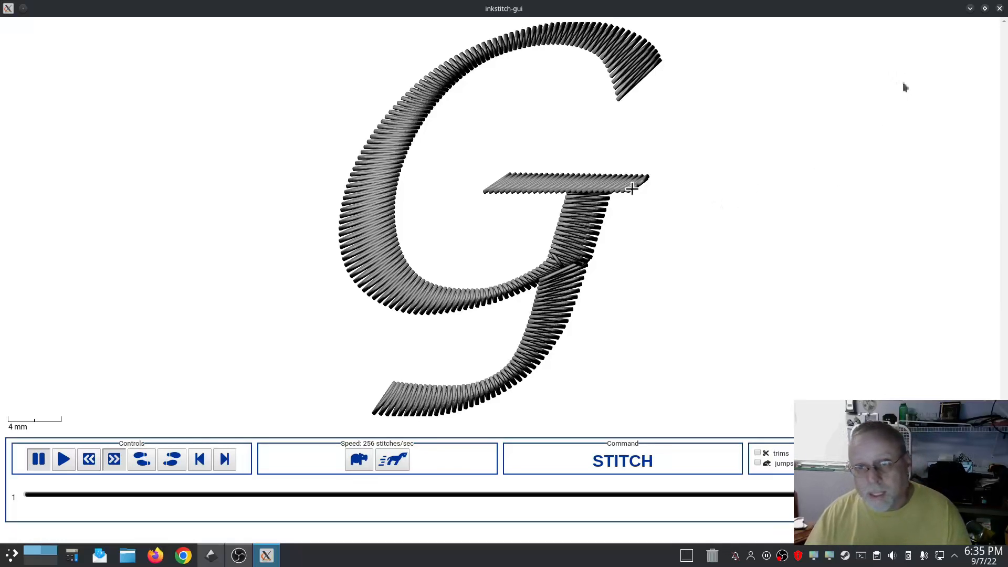
left_click(1000, 8)
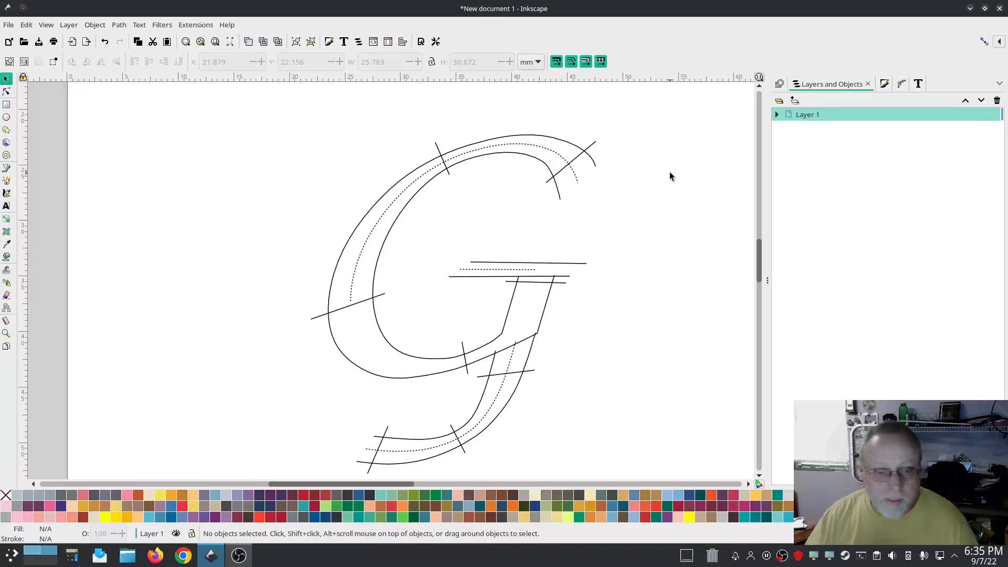
scroll(669, 173, "up", 5)
scroll(616, 389, "down", 6)
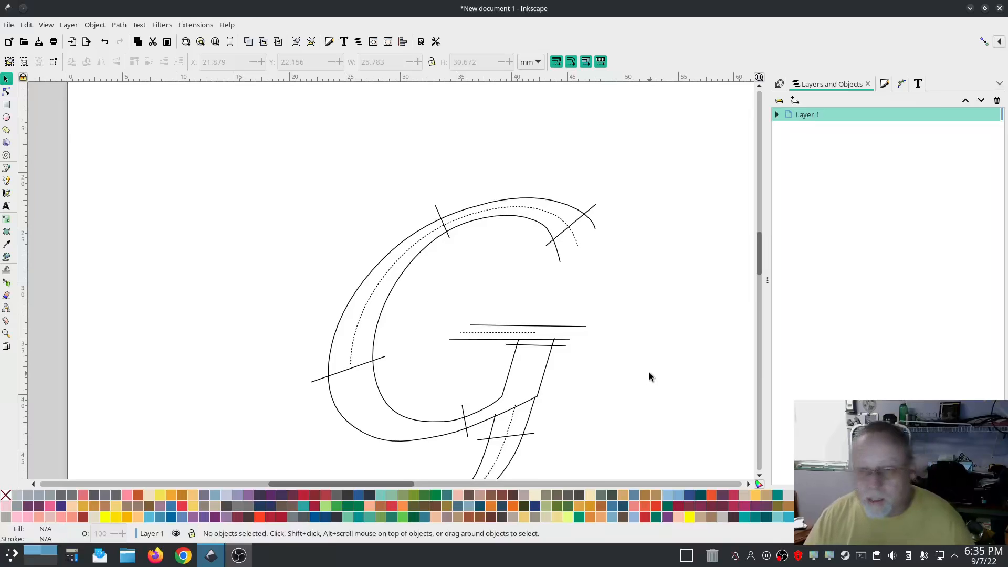
scroll(649, 352, "down", 3)
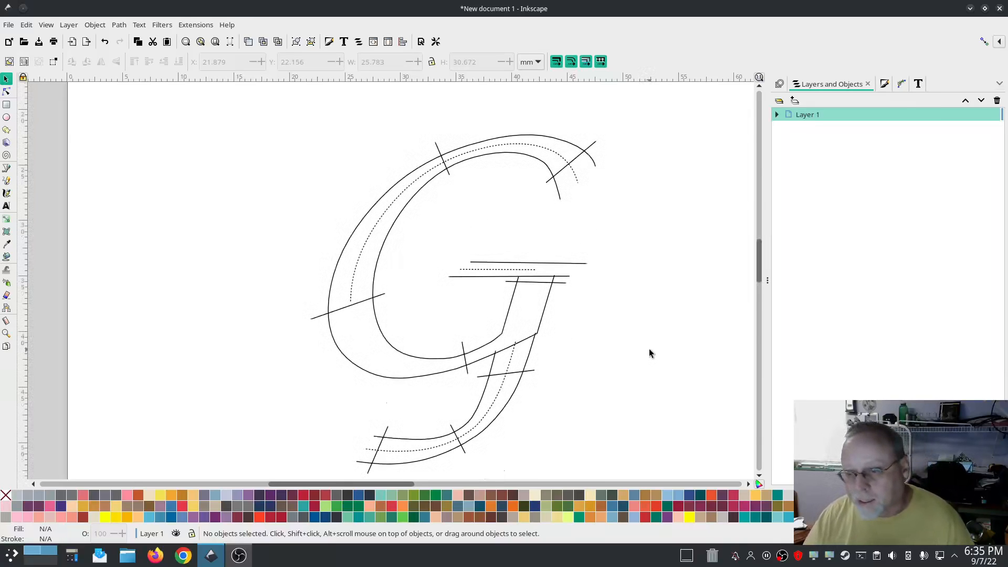